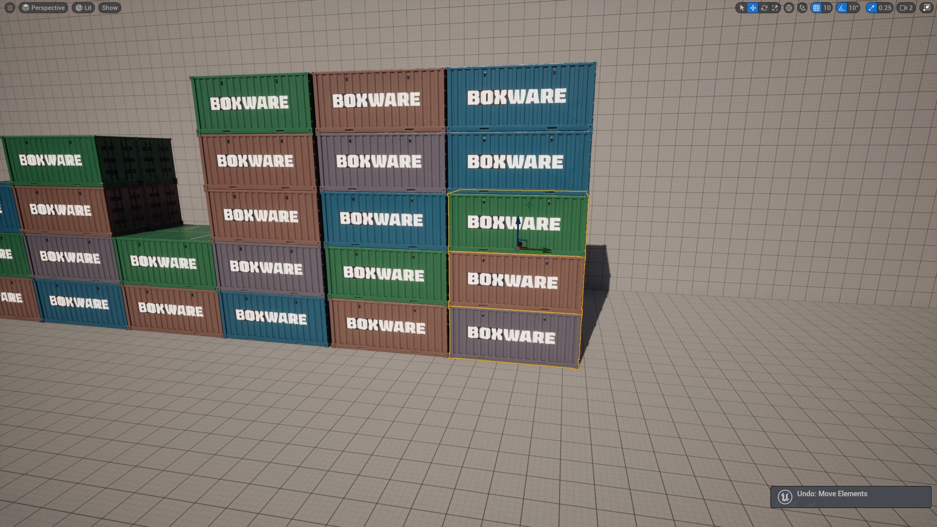
Step: Duplicate the selected stack of three containers beside the end of the container wall
left_click_drag(548, 132, 696, 142, "alt")
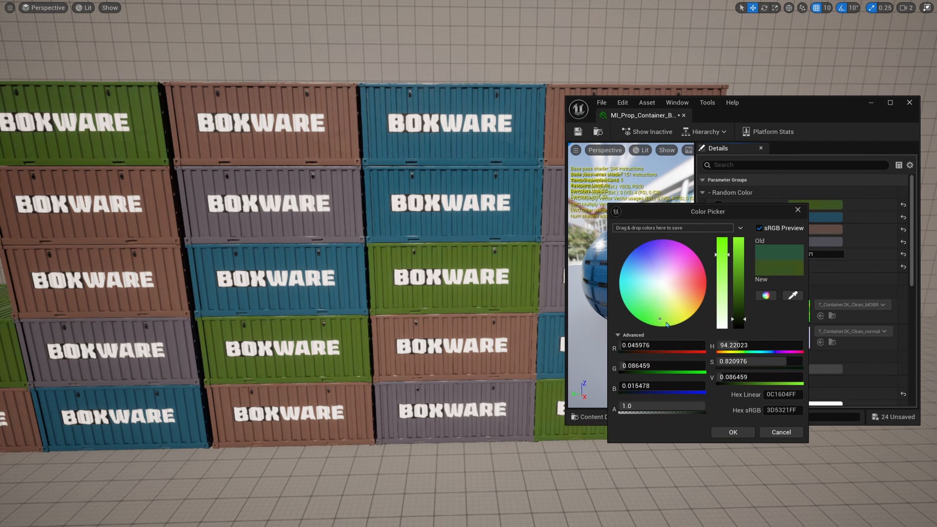
Step: Set the container material's Color A to a brownish orange and Color C to dark blue, hex sRGB 00255FFF
left_click_drag(666, 323, 712, 319)
left_click(733, 432)
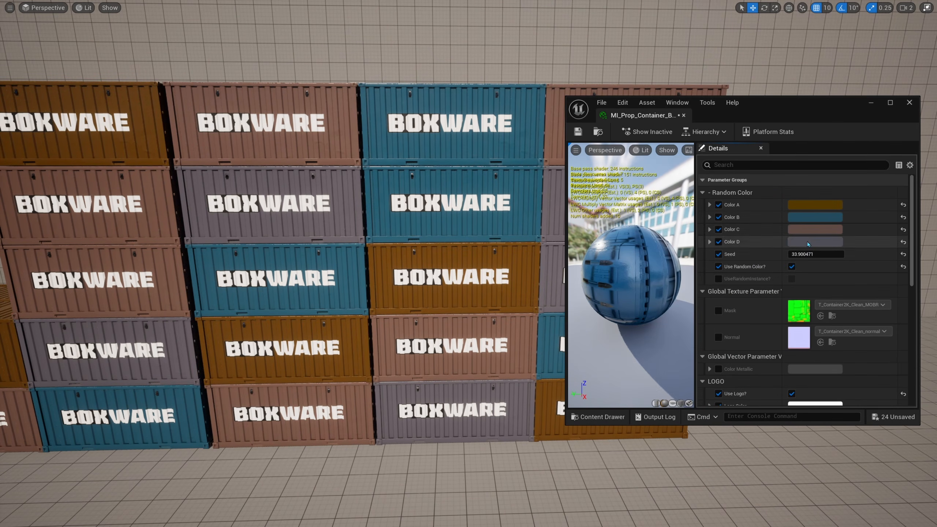
left_click(815, 229)
left_click_drag(671, 281, 633, 277)
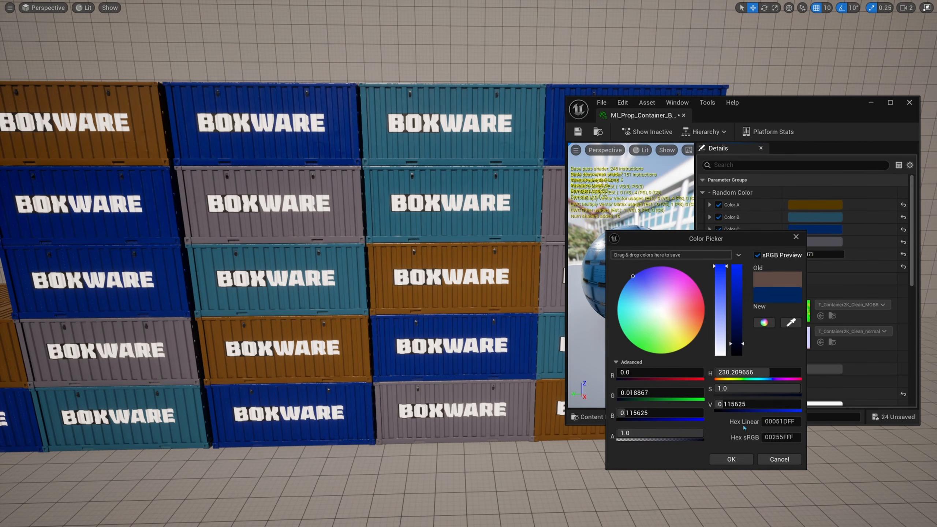
left_click(731, 459)
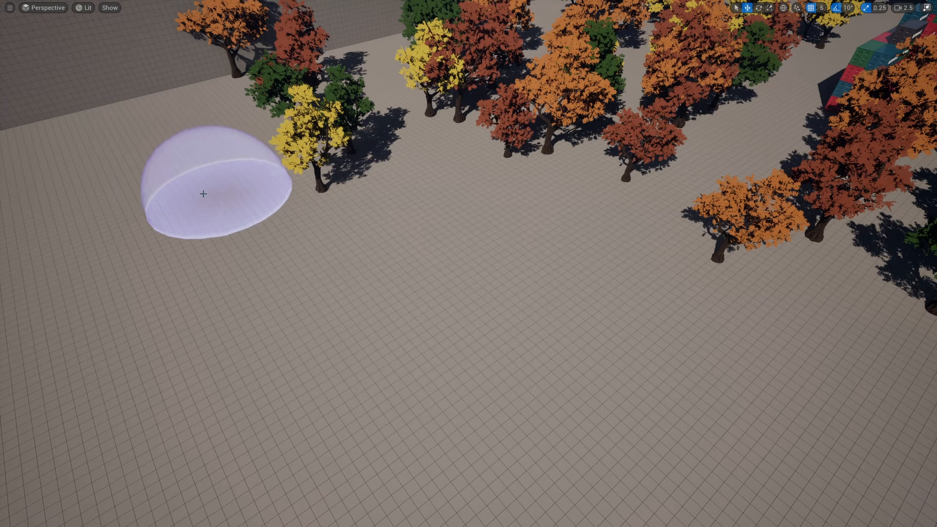
Step: Paint more trees across the empty floor in front of the existing forest with the foliage brush
mouse_move(203, 192)
left_mouse_down()
mouse_move(174, 218)
mouse_move(469, 222)
left_mouse_up()
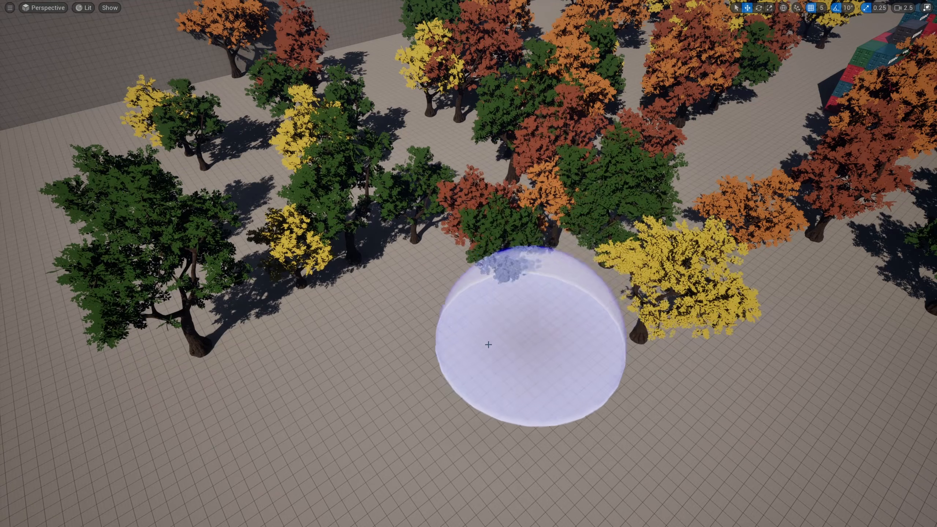
mouse_move(488, 345)
left_mouse_down()
mouse_move(568, 424)
mouse_move(836, 419)
mouse_move(345, 408)
mouse_move(334, 339)
left_mouse_up()
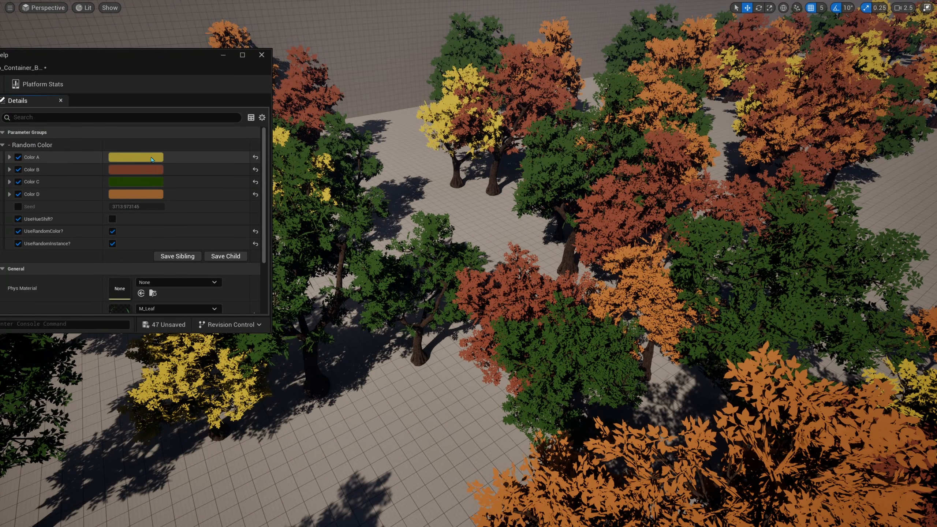
Step: Set the leaf material's Color A to golden yellow and Color B to orange-brown, hex sRGB 724F13FF
left_click(151, 159)
mouse_move(236, 261)
left_mouse_down()
mouse_move(241, 242)
mouse_move(179, 209)
mouse_move(205, 273)
mouse_move(244, 262)
mouse_move(218, 225)
mouse_move(158, 228)
mouse_move(179, 289)
mouse_move(224, 273)
left_mouse_up()
left_click(133, 172)
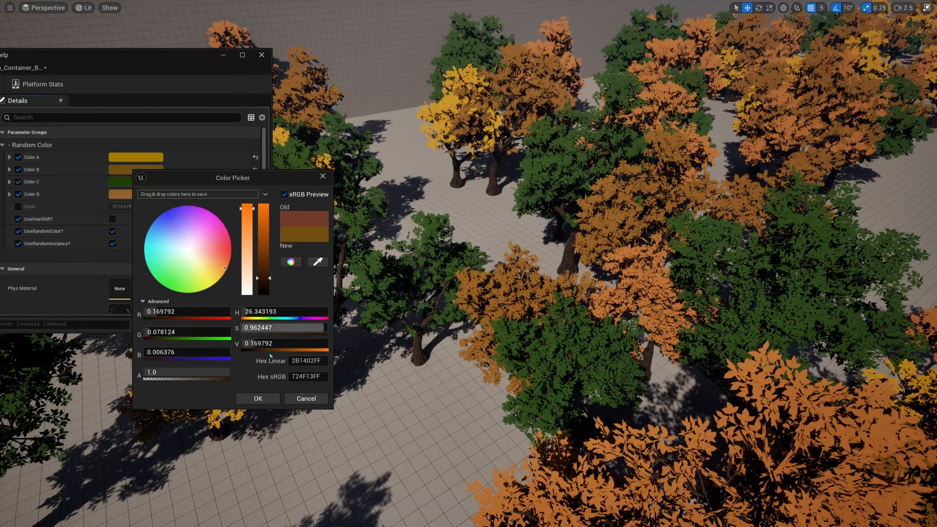
left_click(267, 395)
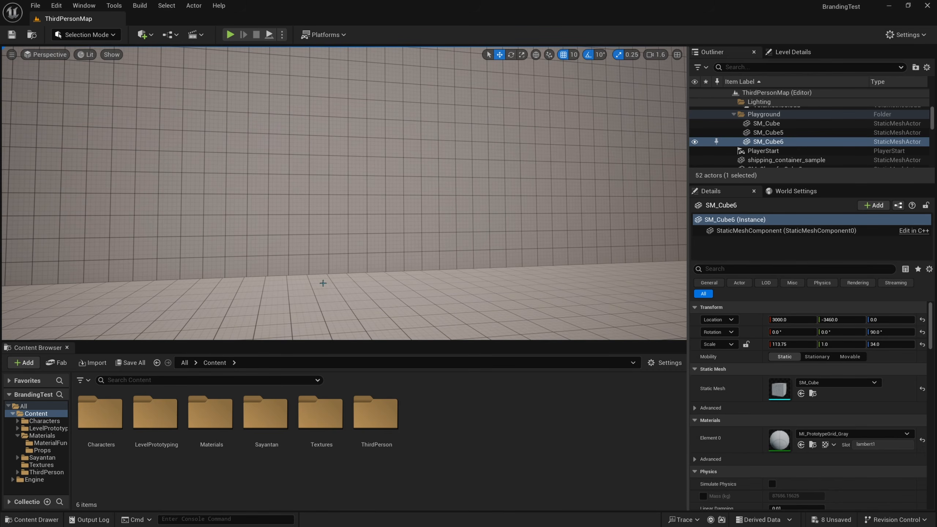
Step: Create a new material named M_ColorRandom in the Materials folder
double_click(207, 428)
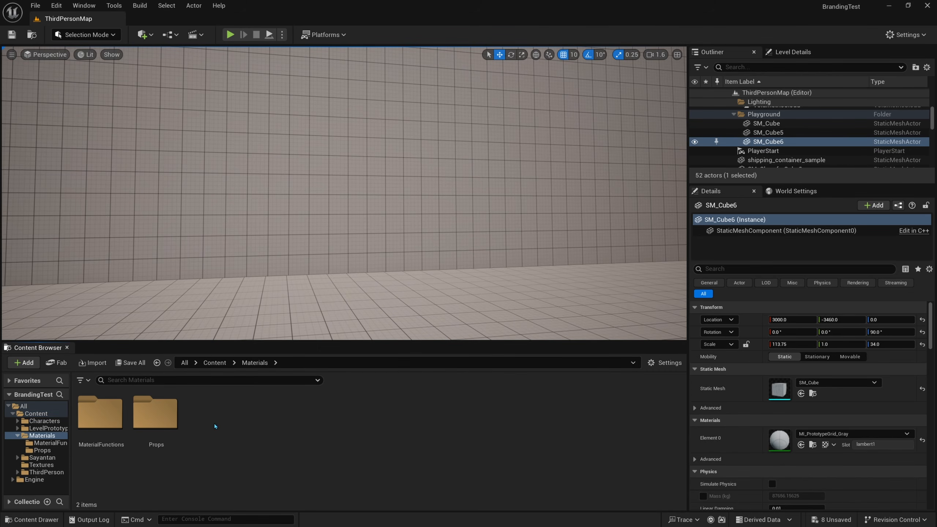
right_click(215, 430)
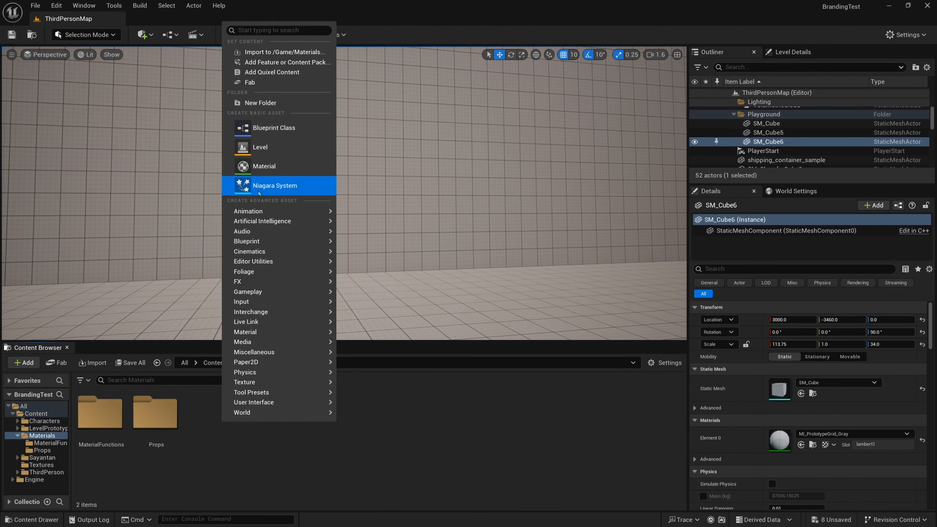
left_click(261, 173)
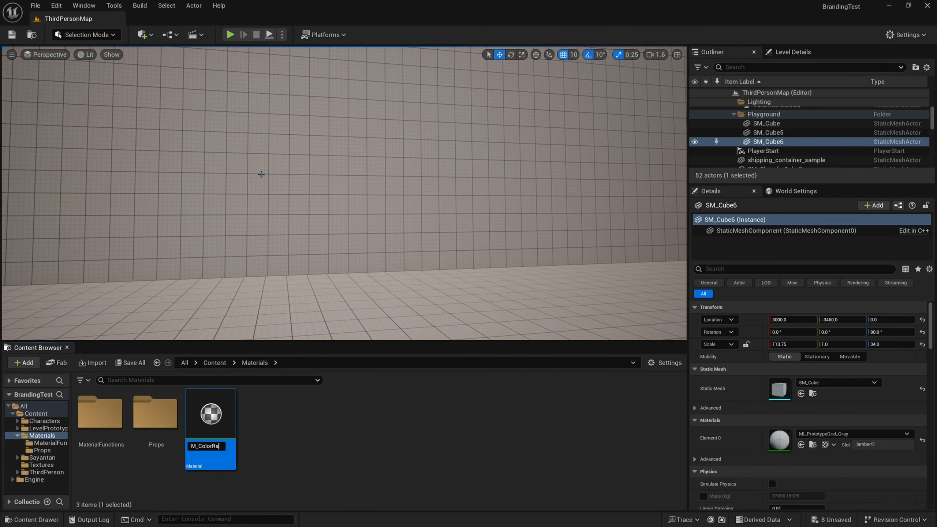
key("Return")
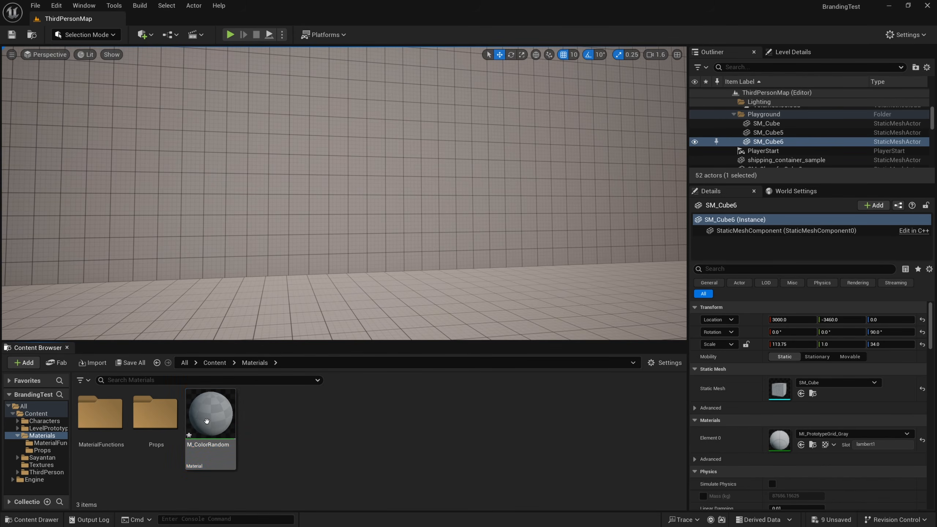
Step: Open the M_ColorRandom material and add an ObjectPivotPoint node well ahead of the material output node
double_click(210, 424)
scroll(493, 231, "down", 1)
right_click_drag(452, 221, 523, 251)
scroll(530, 255, "down", 2)
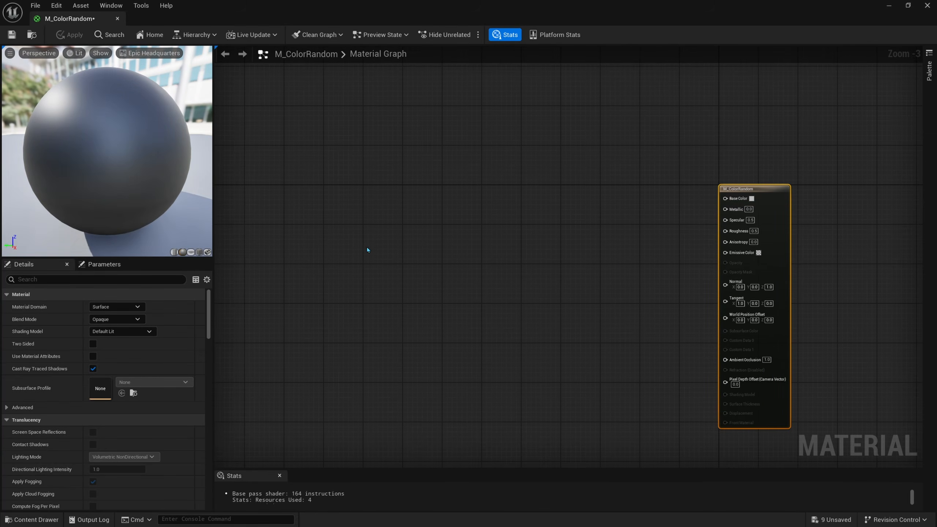
right_click_drag(367, 249, 393, 260)
right_click_drag(347, 234, 377, 253)
scroll(368, 247, "down", 1)
scroll(363, 214, "up", 1)
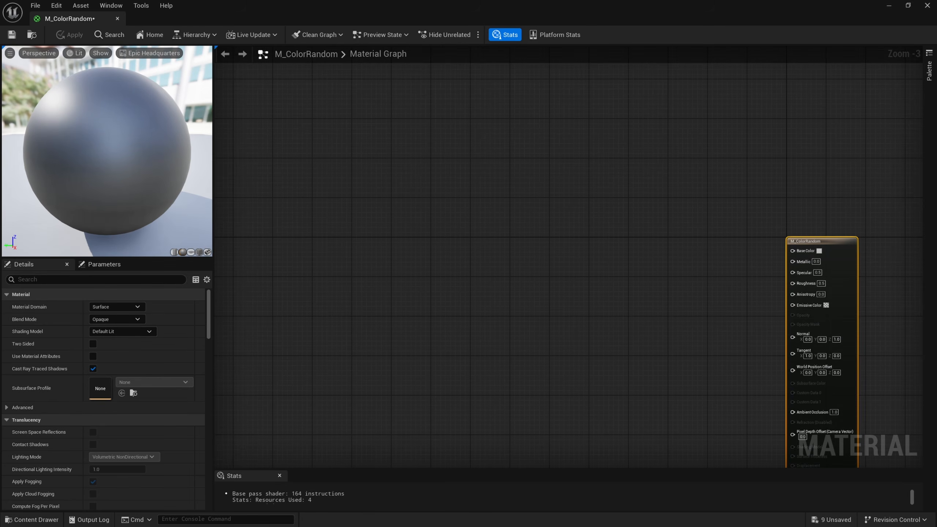
right_click_drag(288, 152, 342, 168)
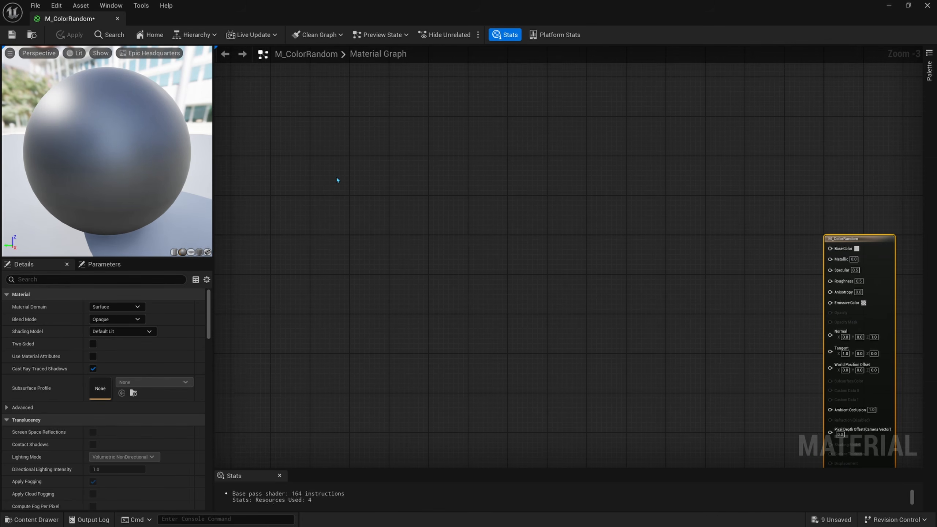
right_click_drag(279, 124, 313, 157)
right_click(309, 153)
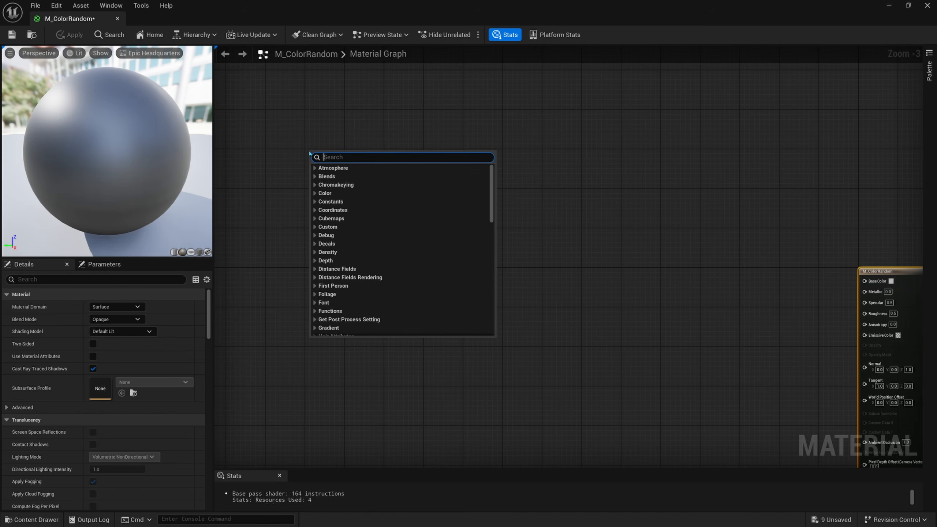
type("object p")
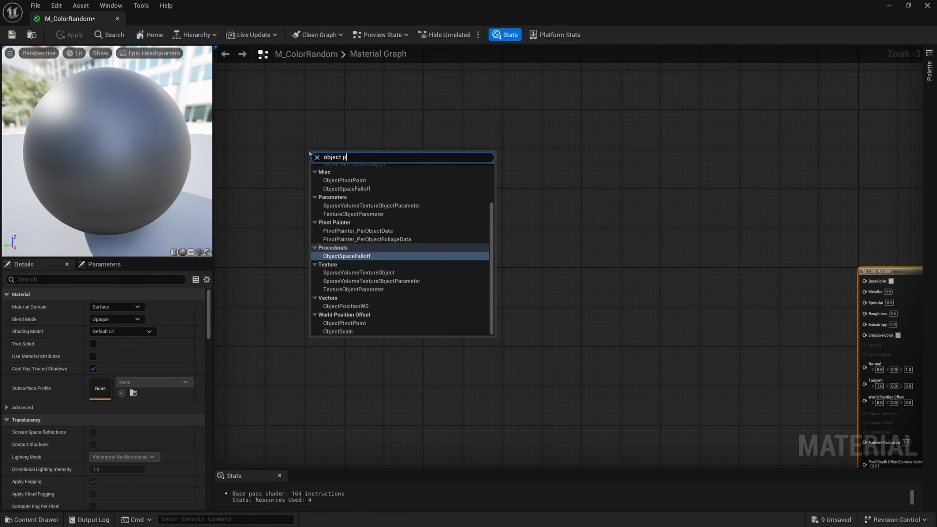
type("ivo")
key("Up")
key("Return")
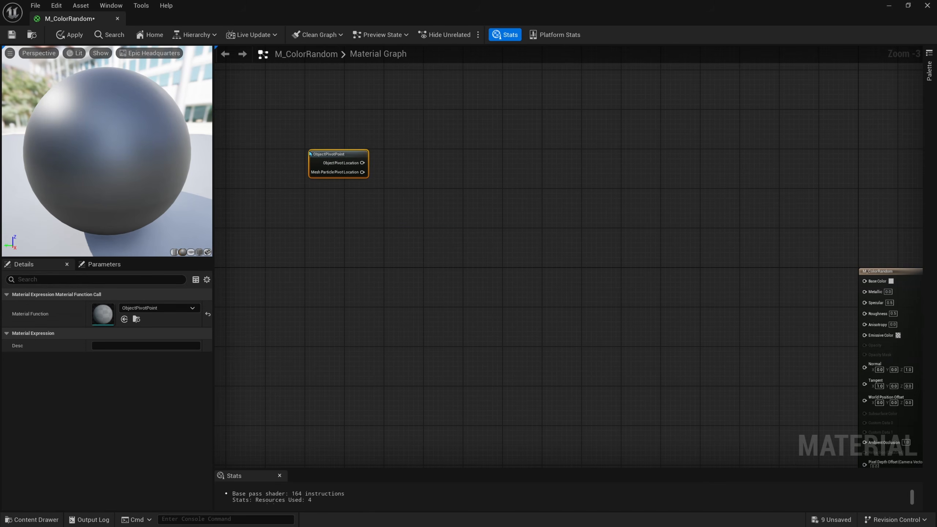
scroll(310, 153, "up", 2)
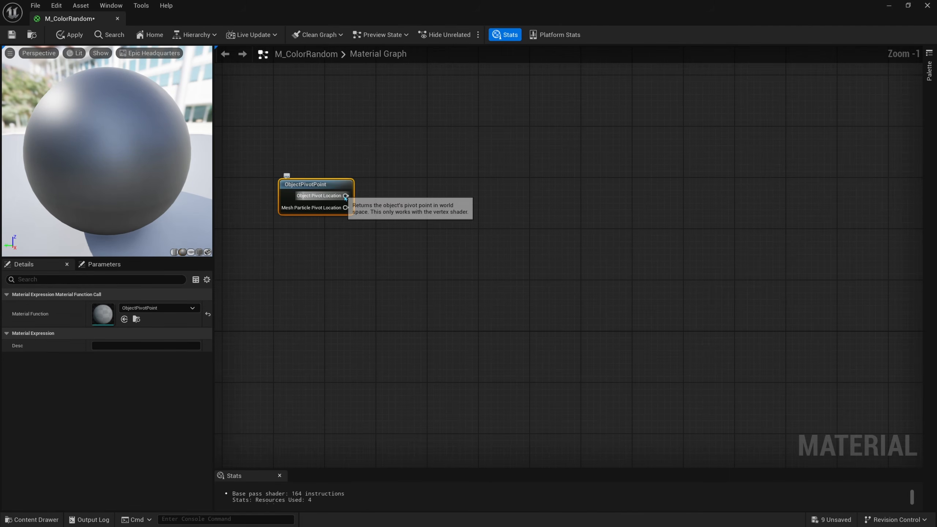
left_click_drag(345, 196, 397, 207)
left_click(387, 188)
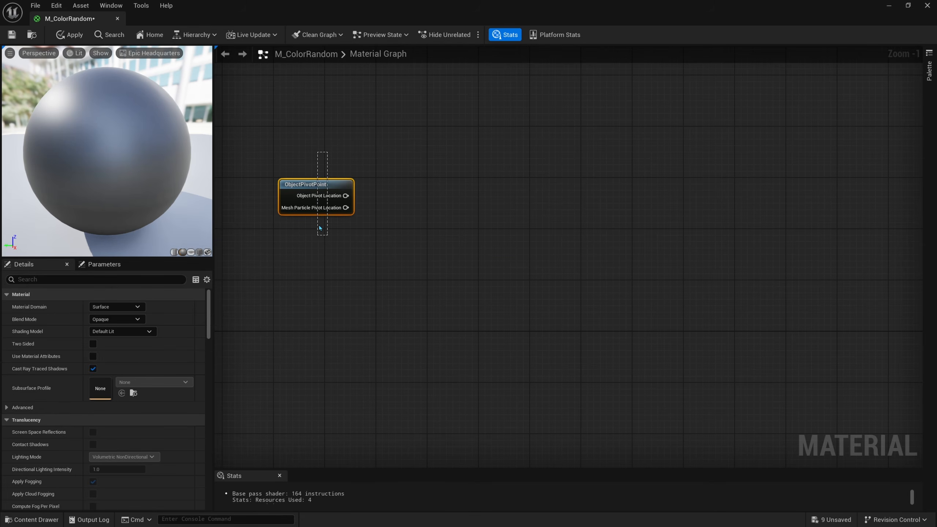
left_click_drag(320, 227, 317, 235)
Step: Move the material editor window aside and add a cube to the level
left_click_drag(380, 16, 815, 151)
left_click(145, 35)
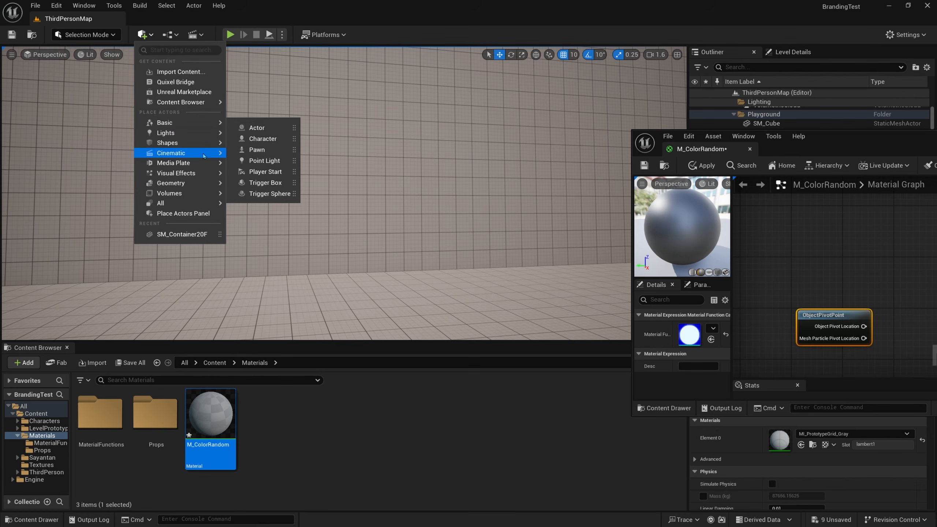
mouse_move(185, 143)
left_click(256, 147)
left_click_drag(343, 136, 343, 217)
mouse_move(393, 188)
right_mouse_down()
mouse_move(393, 214)
mouse_move(403, 195)
mouse_move(393, 192)
right_mouse_up()
key("w")
left_click(393, 187)
left_click(442, 214)
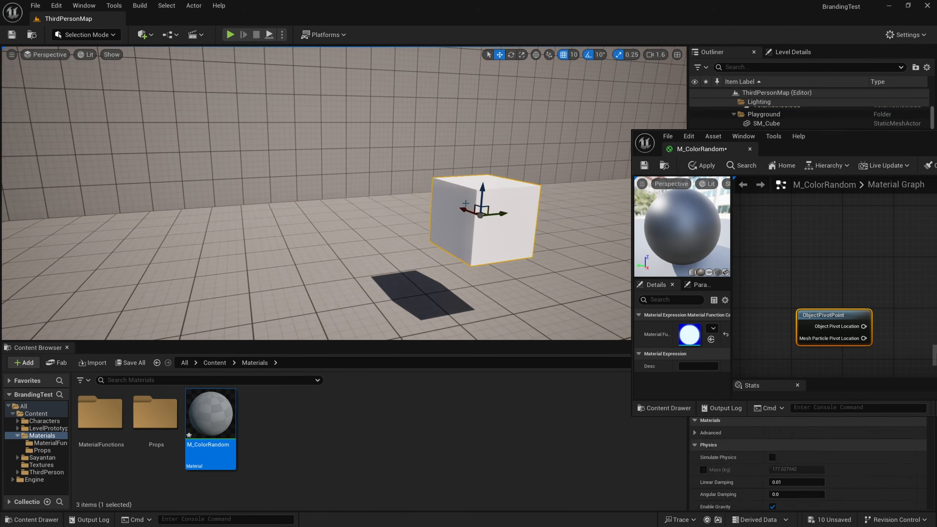
Step: Examine the cube's pivot point up close in the level
key("w")
right_click_drag(443, 214, 464, 218)
scroll(443, 214, "down", 2)
key("s")
key("w")
right_click_drag(349, 193, 225, 195)
key("d")
scroll(350, 193, "down", 4)
key("w")
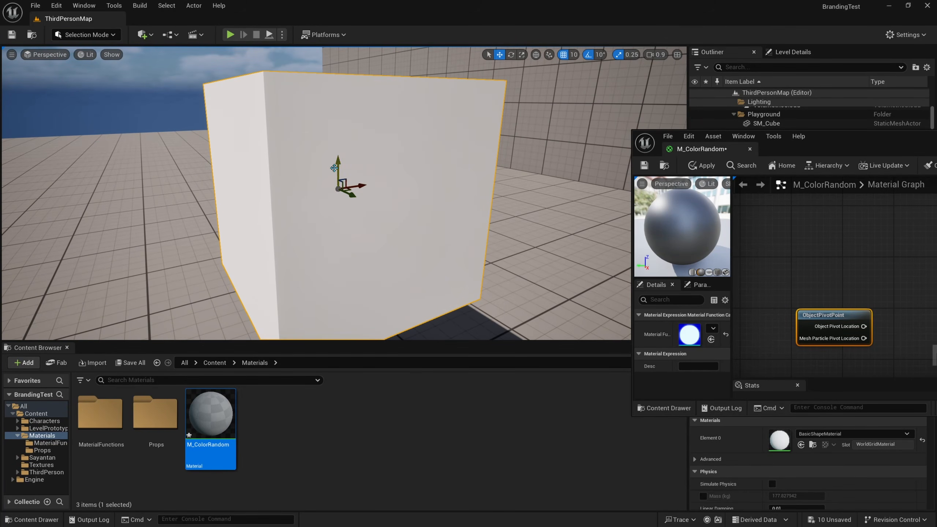
left_click_drag(361, 187, 362, 211)
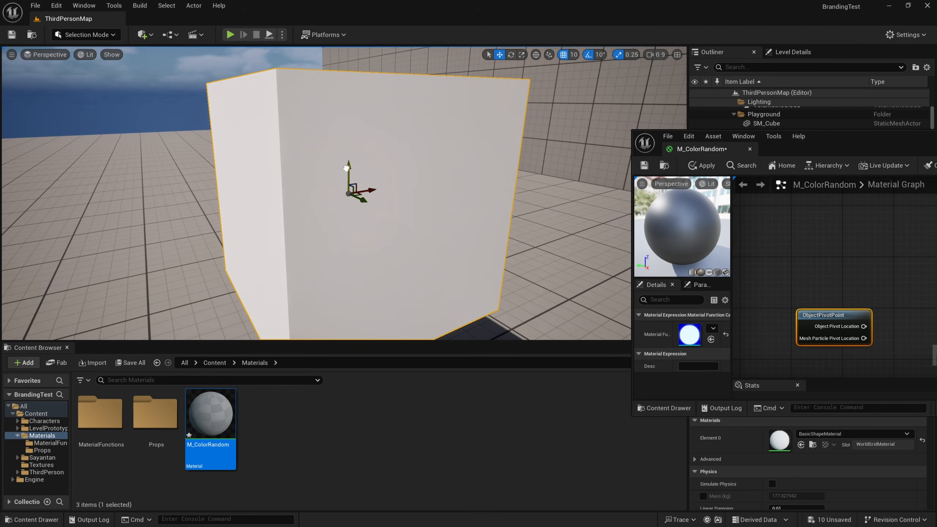
scroll(438, 184, "down", 5)
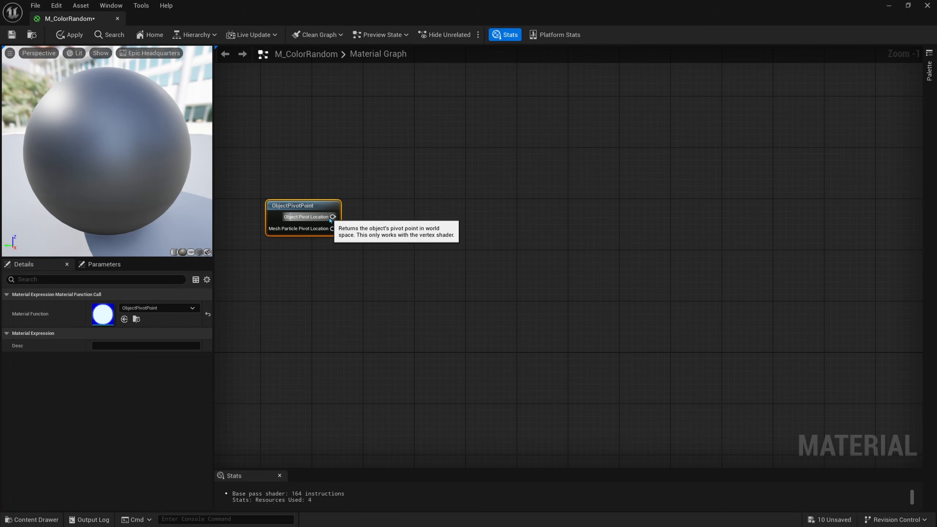
Step: Add a BreakOutFloat3Components node fed by the Object Pivot Location output and align it with the ObjectPivotPoint node
left_click_drag(332, 216, 385, 214)
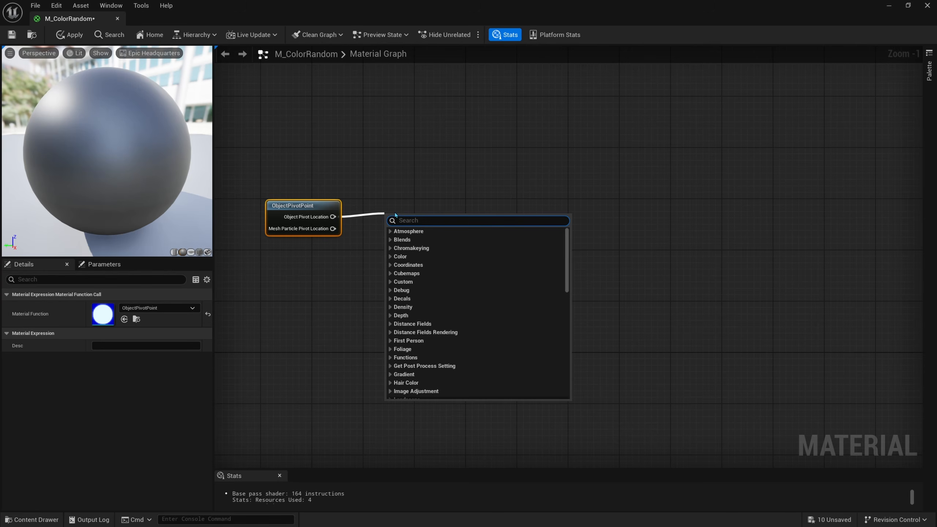
type("break")
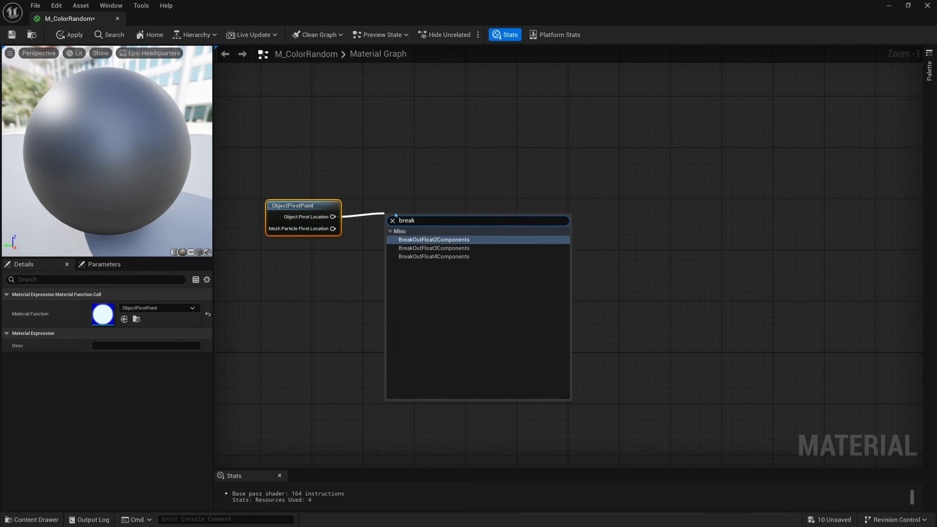
key("Down")
key("Return")
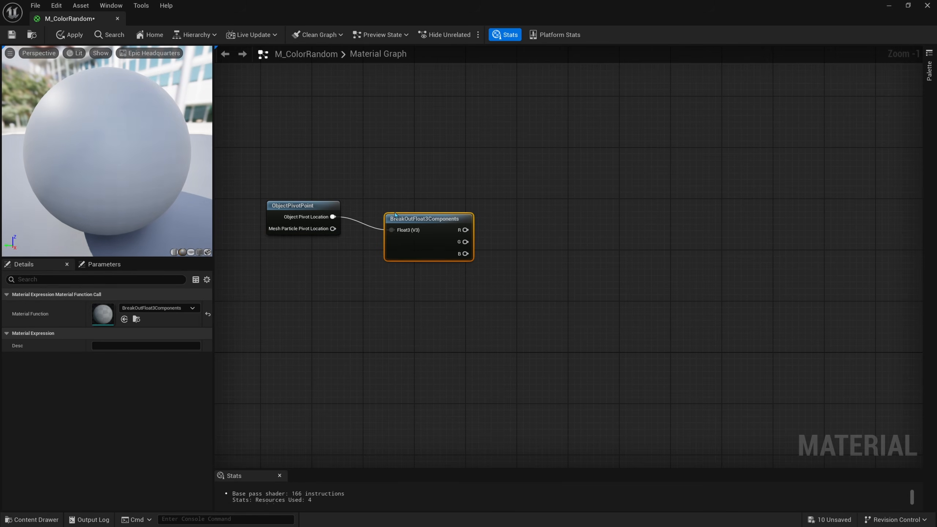
left_click_drag(406, 210, 400, 203)
right_click_drag(473, 215, 446, 222)
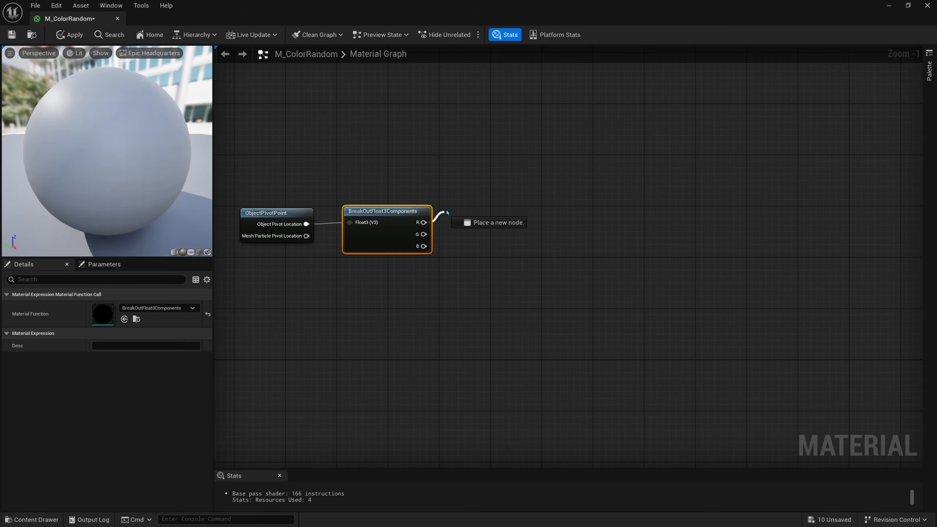
left_click_drag(447, 213, 452, 206)
left_click_drag(423, 235, 453, 252)
left_click(458, 213)
Step: Place an Add node after BreakOutFloat3Components and duplicate it for a second addition
right_click_drag(460, 212, 404, 242)
right_click(416, 233)
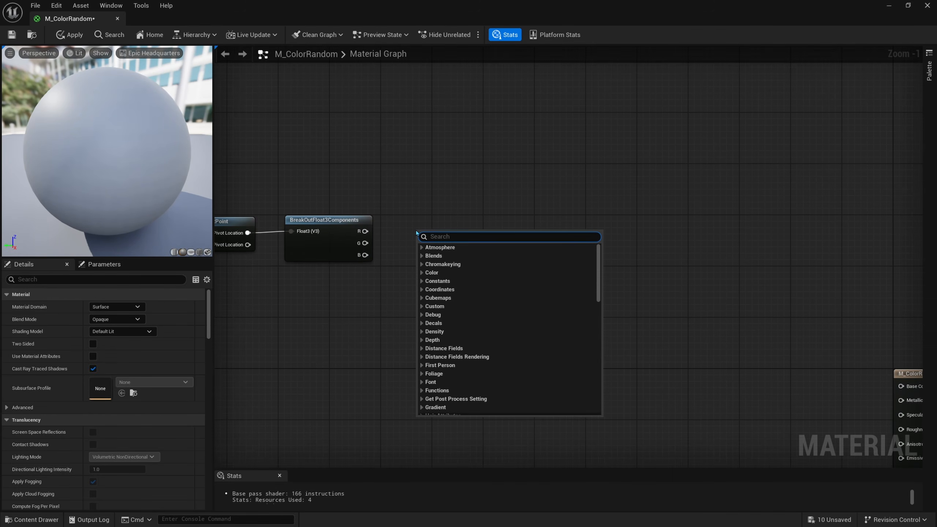
type("add")
key("Return")
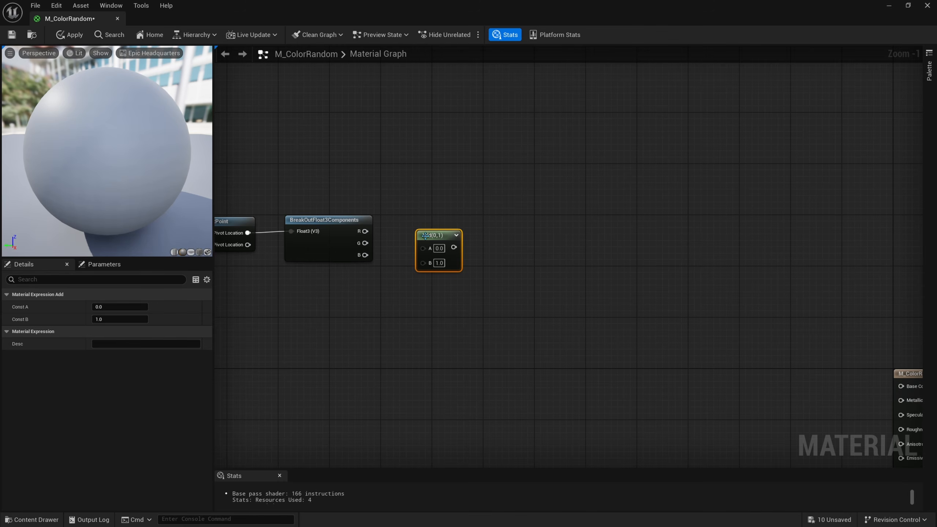
left_click_drag(425, 235, 435, 221)
key("ctrl+w")
left_click_drag(464, 289, 484, 267)
Step: Connect R and G to the first Add node, and its sum together with B to the second Add node
left_click_drag(441, 240, 432, 233)
left_click_drag(364, 243, 468, 285)
left_click_drag(475, 273, 488, 254)
left_click_drag(365, 255, 480, 273)
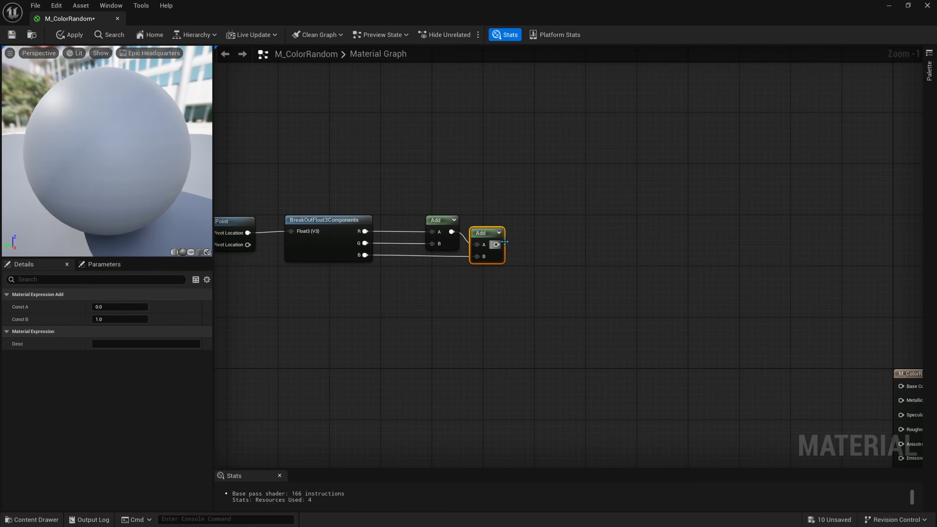
Step: Add a Multiply node with the second Add node's result as input A and align it with that Add node
right_click_drag(501, 250, 412, 267)
left_click_drag(408, 261, 460, 259)
type("mul")
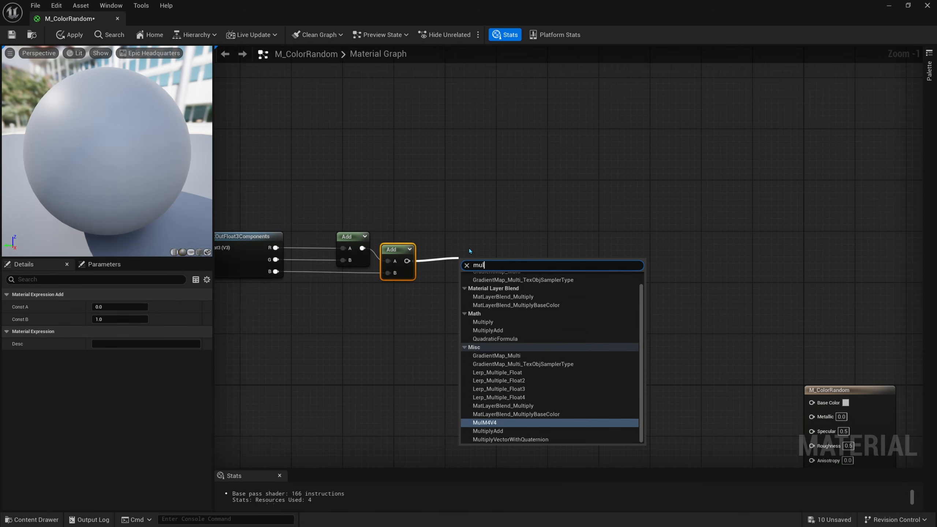
type("tply")
key("Left")
key("Left")
key("Left")
type("i")
key("Return")
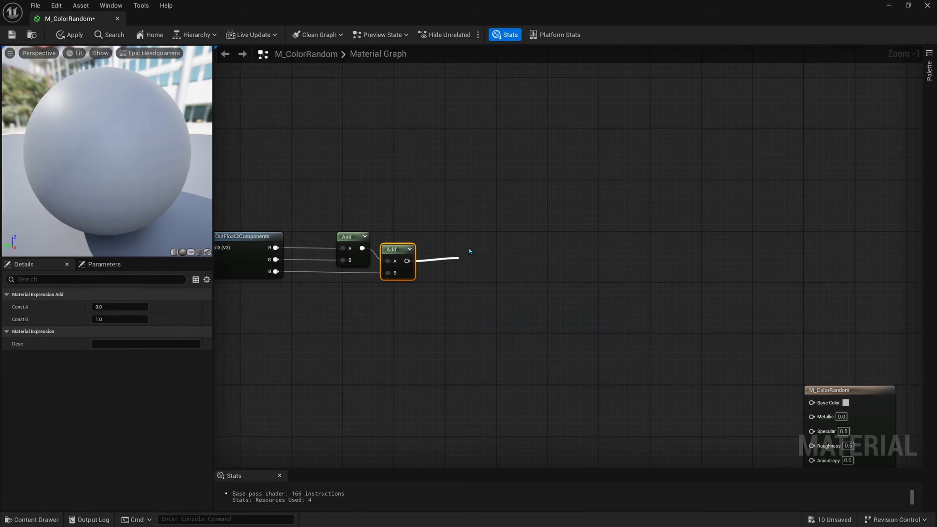
left_click_drag(482, 276, 475, 262)
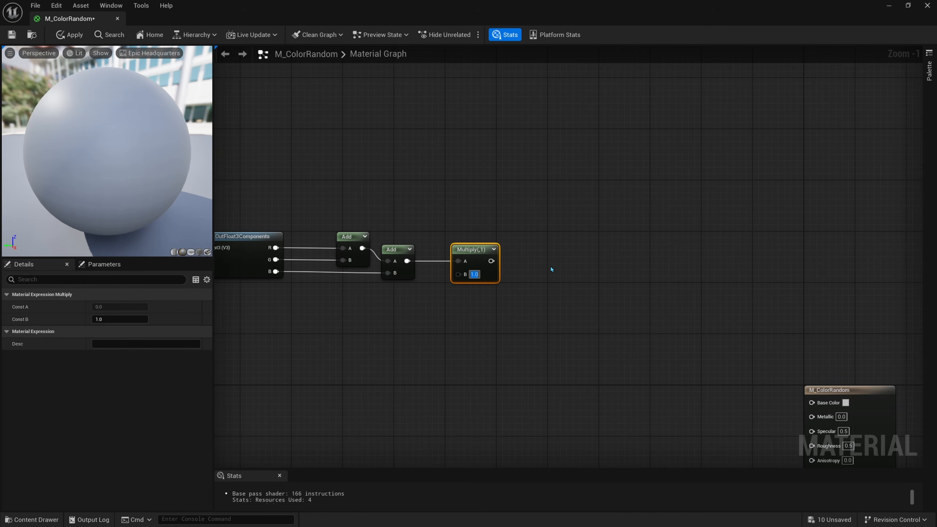
Step: Set the Multiply node's B value to 5115.159668
type("5")
type("11")
type("5.15")
type("947")
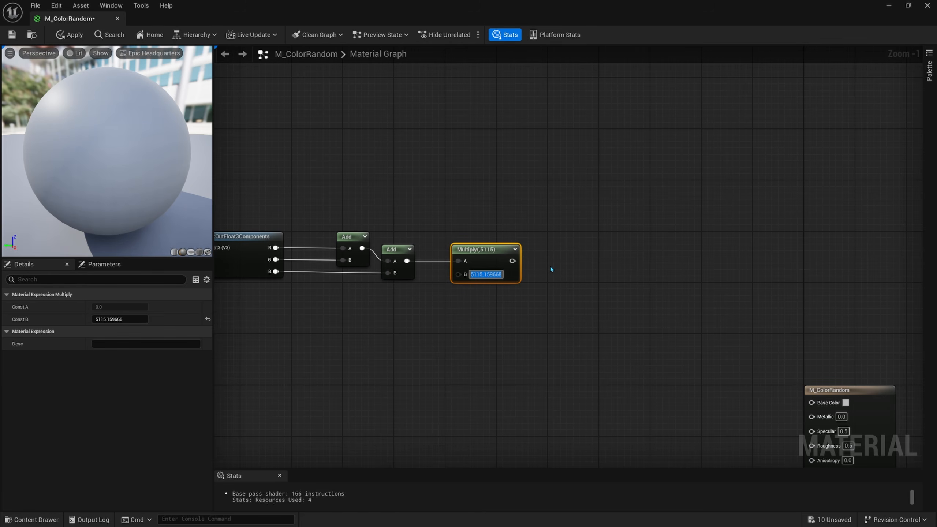
key("Return")
Step: Tighten the horizontal spacing between BreakOutFloat3Components, the two Add nodes and the Multiply node, keeping them aligned
left_click_drag(503, 278, 496, 278)
mouse_move(507, 288)
right_mouse_down()
mouse_move(496, 291)
mouse_move(524, 307)
mouse_move(503, 285)
mouse_move(505, 307)
mouse_move(515, 304)
right_mouse_up()
left_click_drag(591, 220, 410, 276)
key("Left")
key("Left")
key("Left")
key("Left")
key("Left")
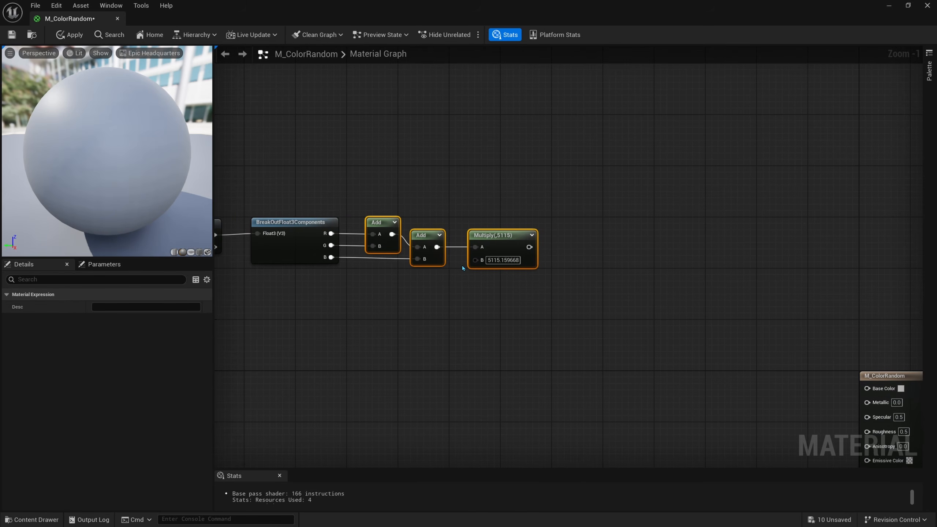
left_click_drag(514, 203, 287, 295)
key("Left")
key("Left")
left_click(474, 306)
left_click_drag(475, 305, 513, 211)
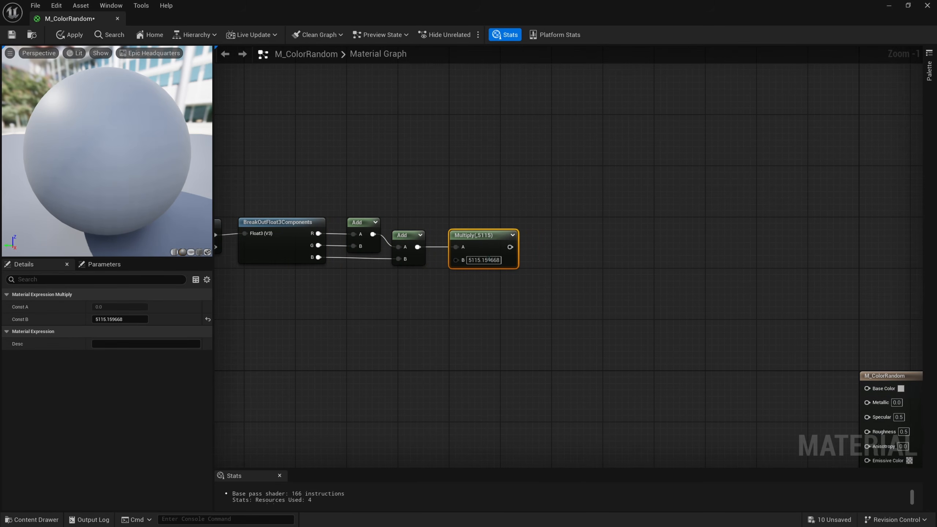
key("Left")
Step: Add a Divide node with the Multiply result as input A and a new scalar parameter named Seed as input B
right_click_drag(540, 257, 521, 264)
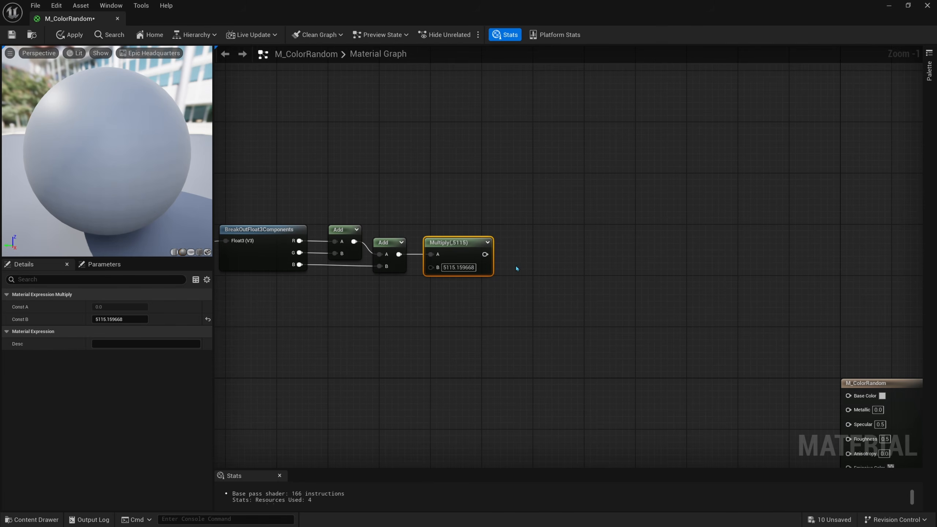
left_click(526, 259)
left_click_drag(530, 258, 531, 248)
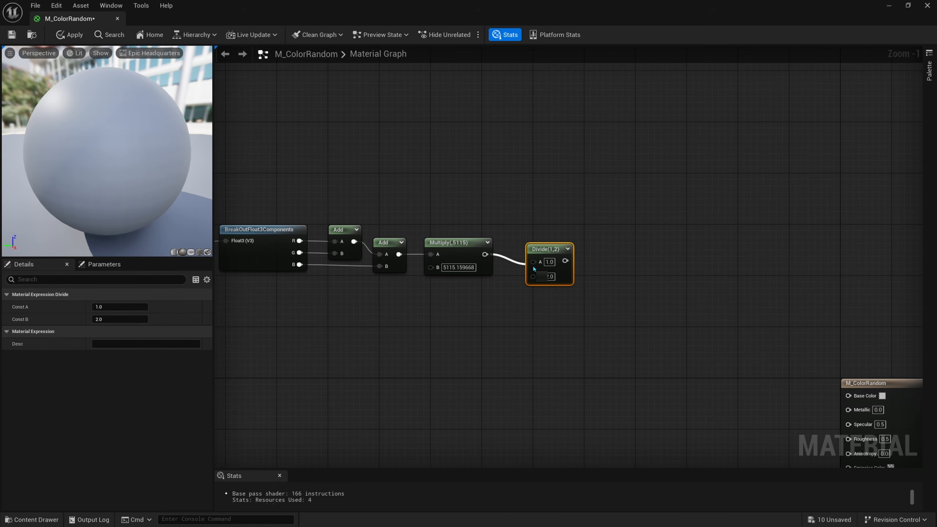
left_click(442, 306)
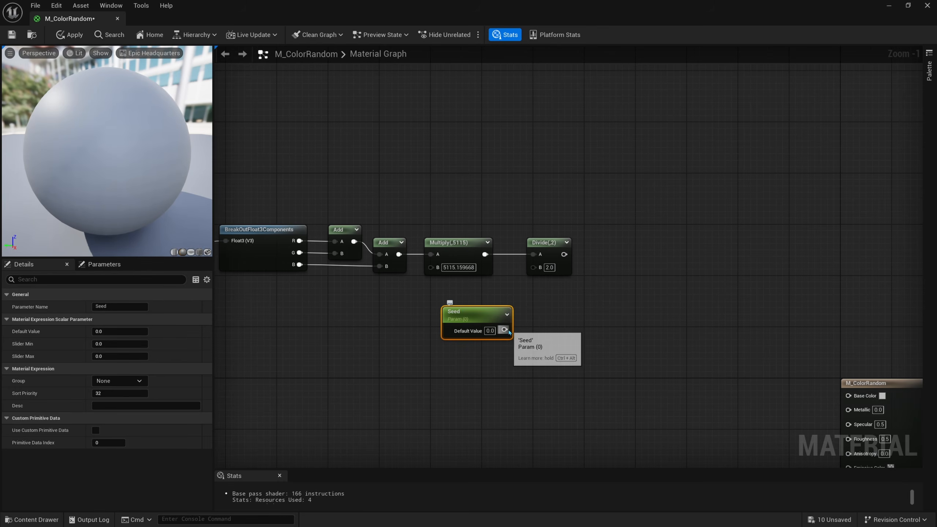
left_click_drag(504, 329, 533, 266)
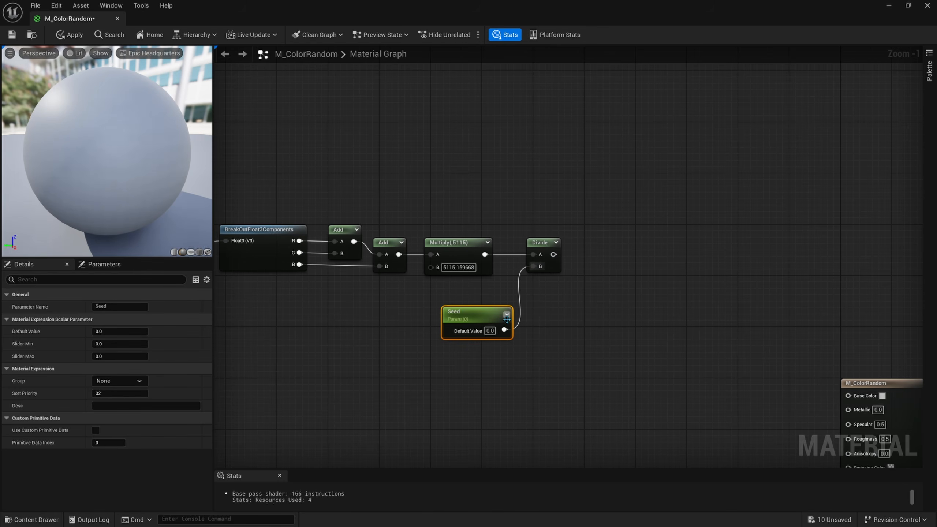
Step: Set the Seed parameter's default value to 3713.973145 and place the node below Multiply
left_click(489, 331)
type("37")
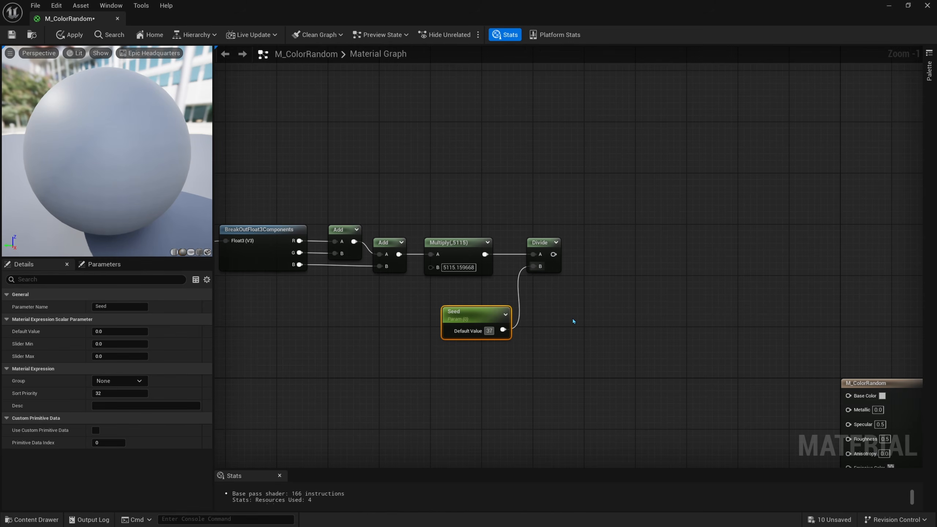
type("13.")
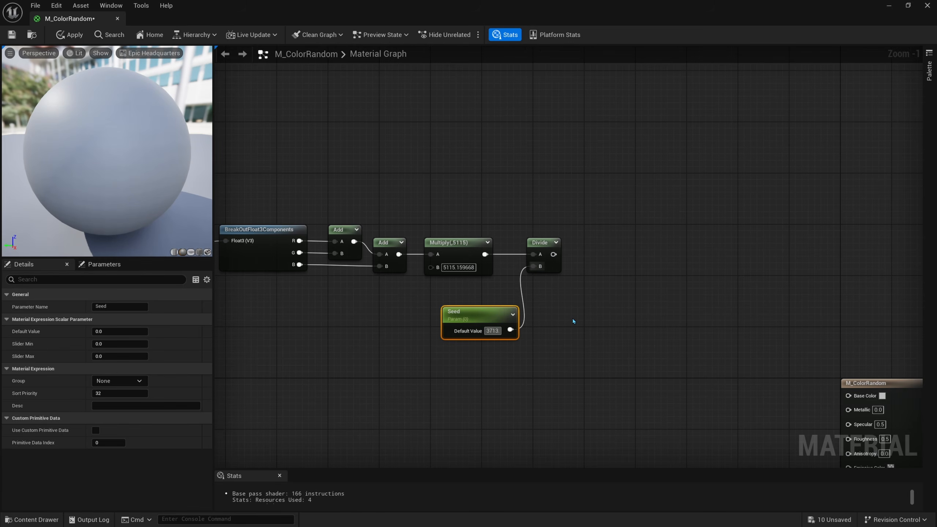
type("973145")
key("Return")
left_click_drag(481, 311, 469, 312)
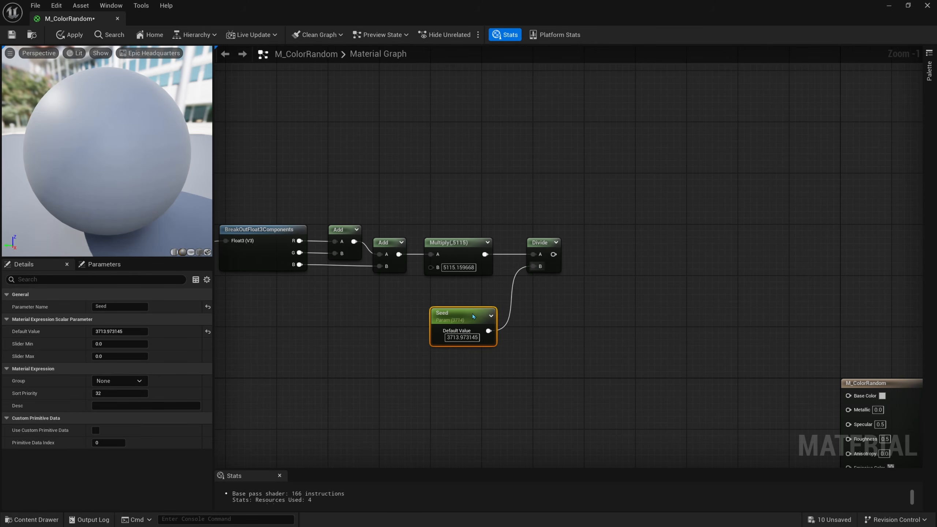
Step: Add a Frac node fed by the Divide result and align it with the Divide node
right_click_drag(586, 269, 534, 286)
left_click_drag(501, 273, 558, 266)
type("frac")
key("Return")
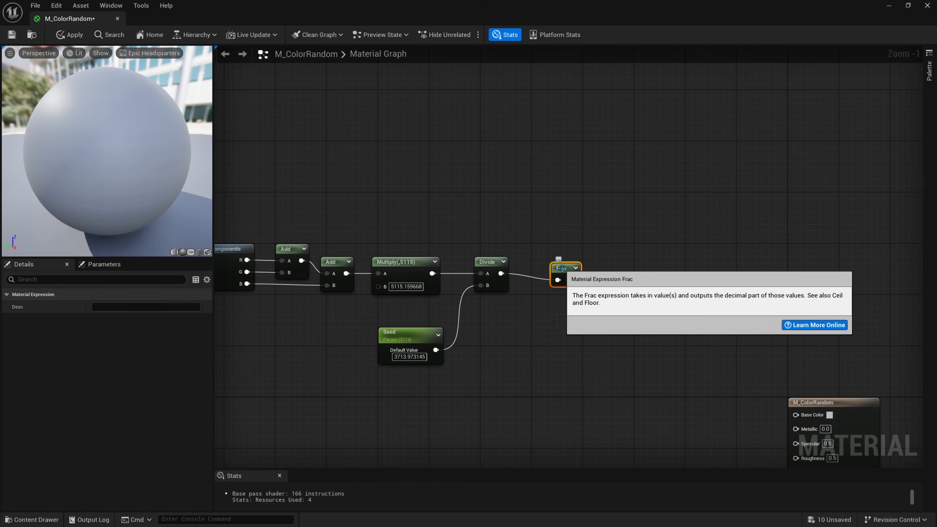
left_click_drag(562, 268, 555, 262)
right_click_drag(477, 299, 497, 305)
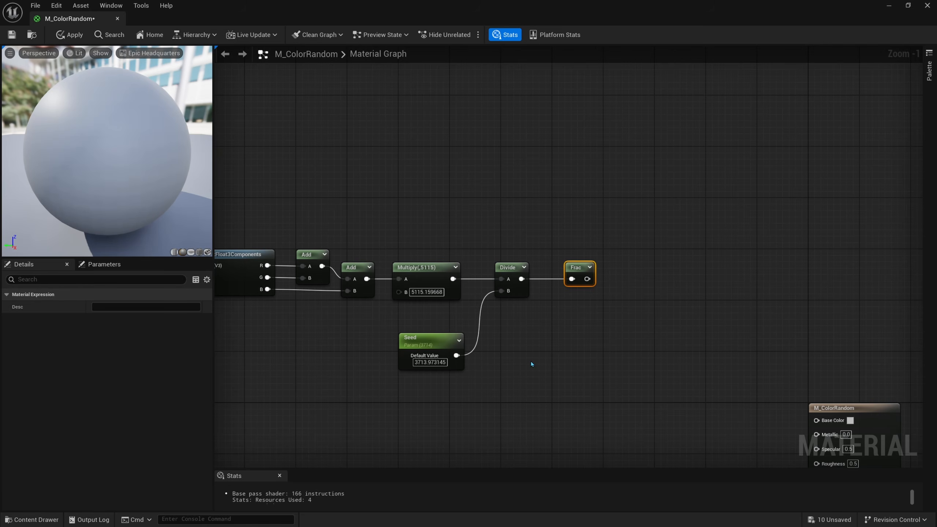
right_click_drag(675, 275, 661, 294)
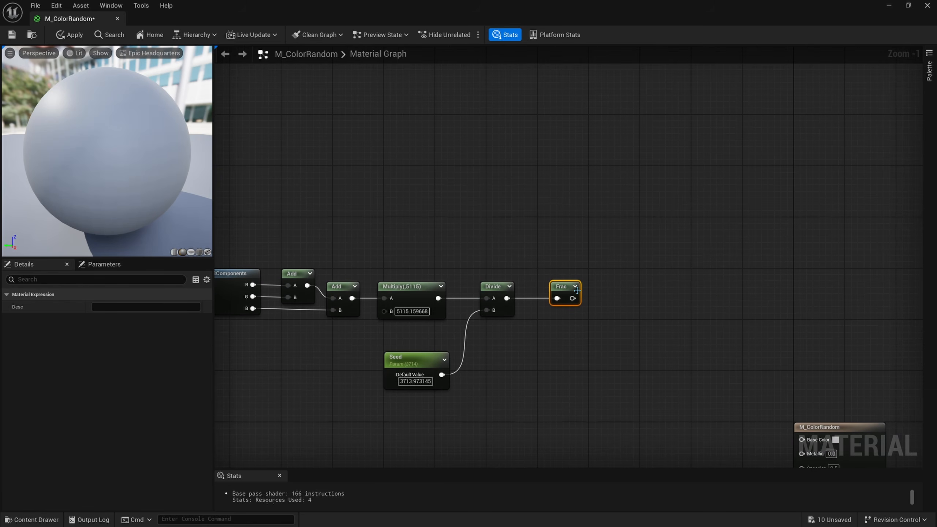
key("ctrl+alt")
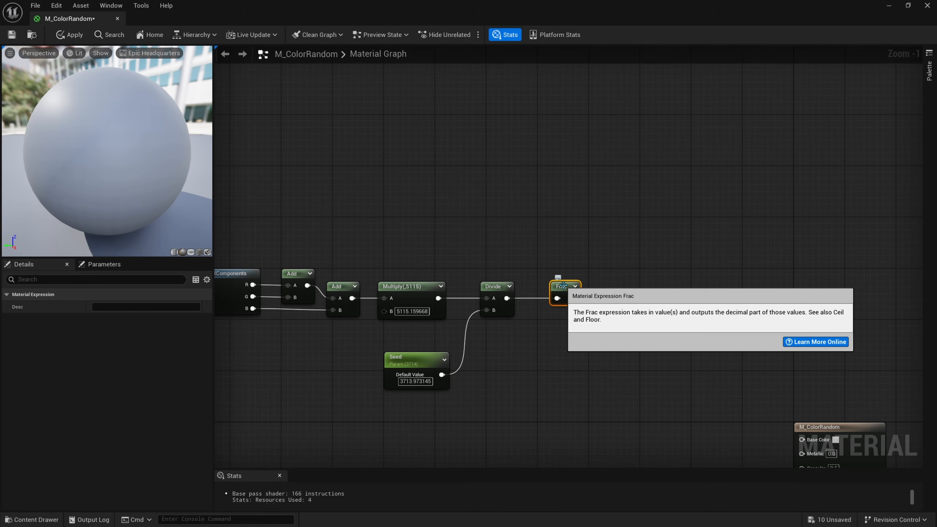
Step: Move the Cube in the level to location X 2060, Y -1780, Z 170, and return to the maximized material editor
right_click_drag(230, 290, 360, 277)
left_click_drag(316, 19, 701, 95)
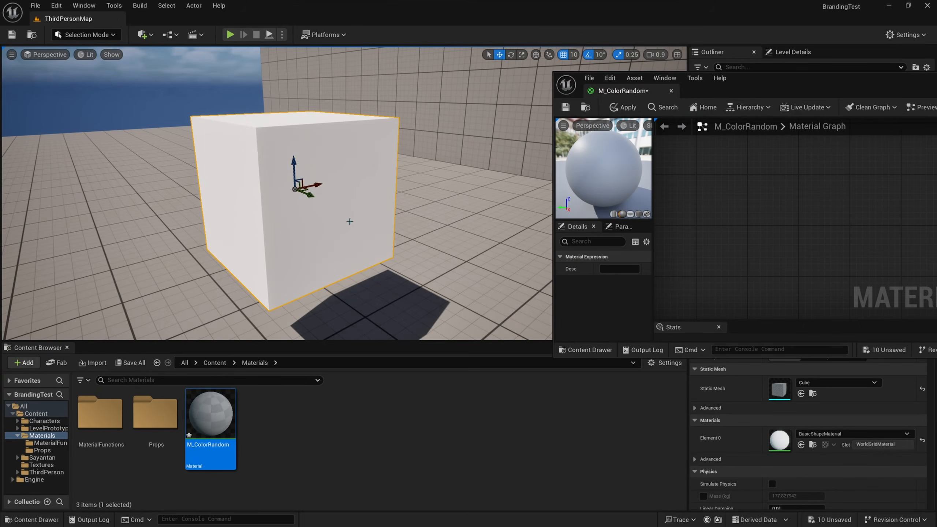
left_click_drag(774, 90, 487, 345)
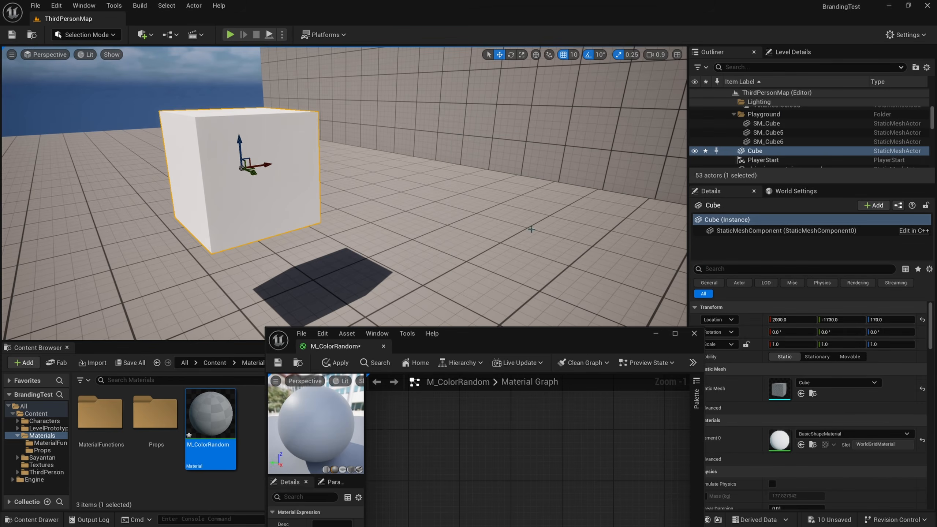
left_click_drag(255, 178, 299, 186)
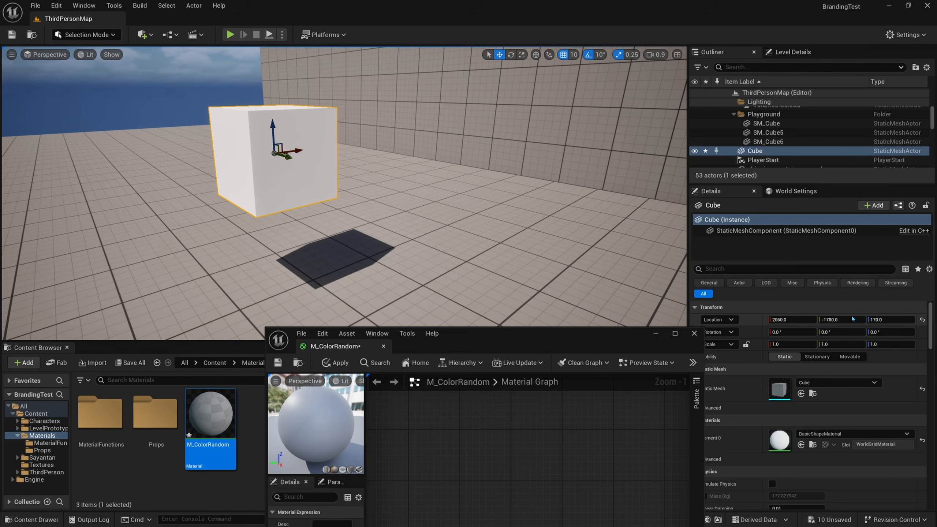
left_click_drag(490, 345, 533, 145)
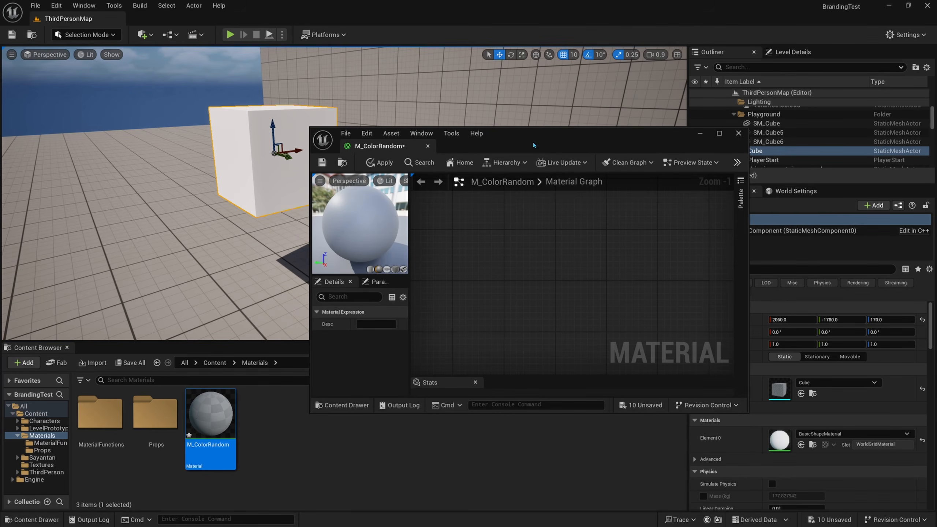
double_click(533, 145)
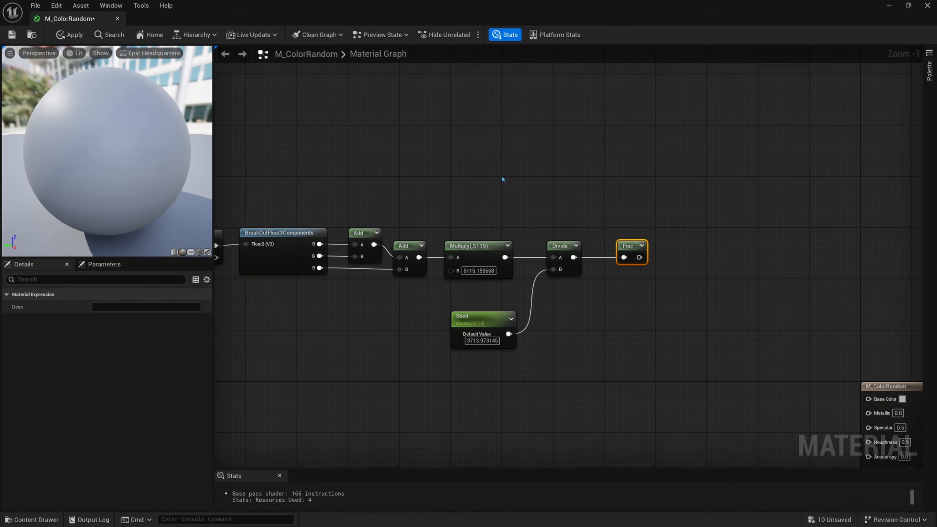
Step: Add a Named Reroute Declaration node called 0-1 Value to the Frac output and align it with Frac
left_click_drag(619, 281, 620, 278)
mouse_move(624, 258)
left_mouse_down()
mouse_move(604, 257)
mouse_move(623, 256)
left_mouse_up()
left_click_drag(625, 246, 682, 255)
type("rer")
key("Up")
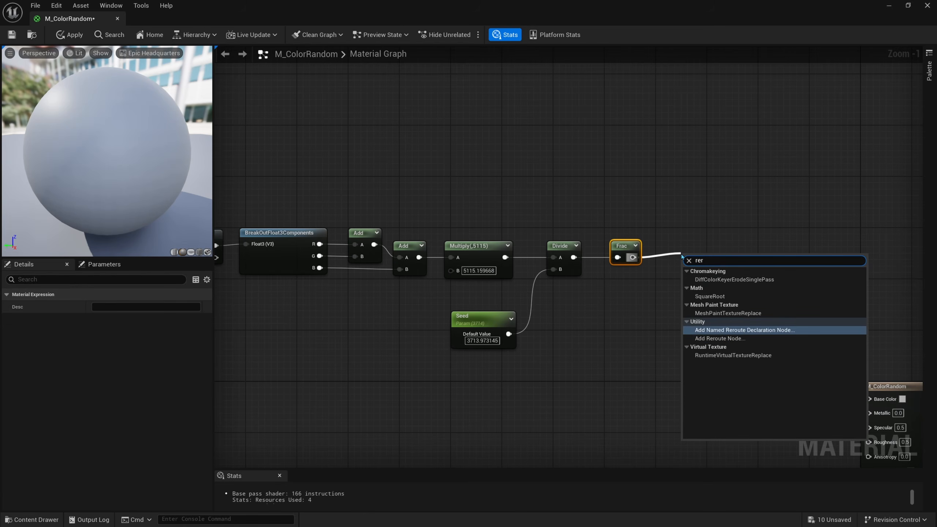
key("Return")
type("0")
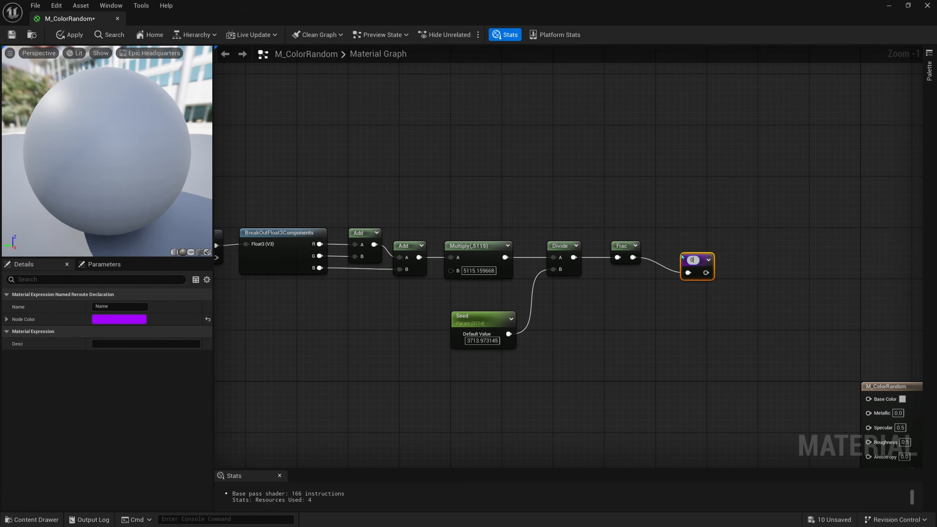
type("-1 Value")
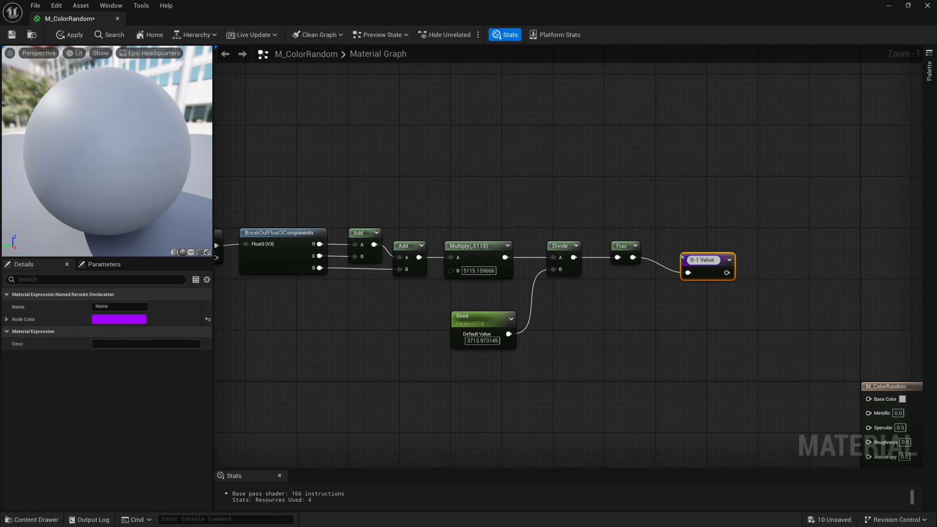
key("Return")
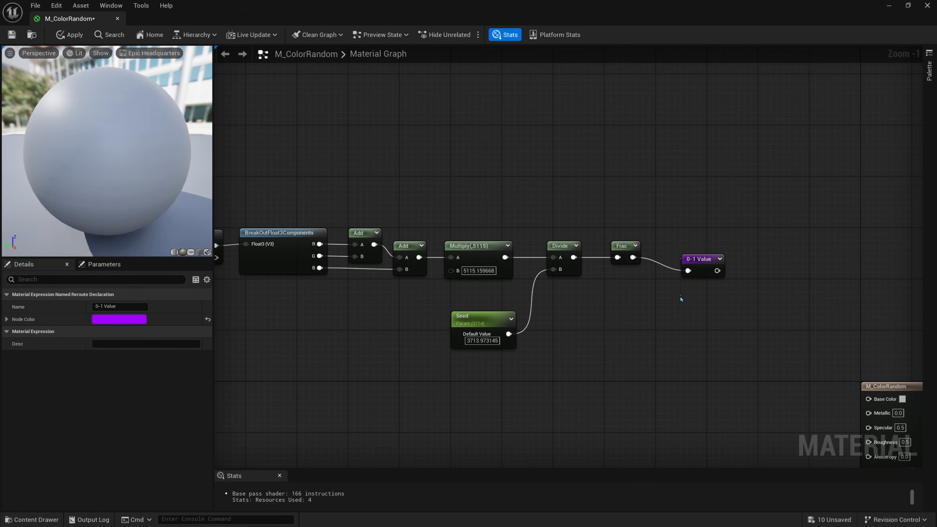
left_click_drag(689, 248, 669, 248)
Step: Select the whole node chain from ObjectPivotPoint to 0-1 Value and move it up to free space below
right_click_drag(656, 318, 793, 273)
left_click_drag(794, 290, 332, 195)
left_click_drag(408, 217, 328, 140)
scroll(453, 256, "down", 1)
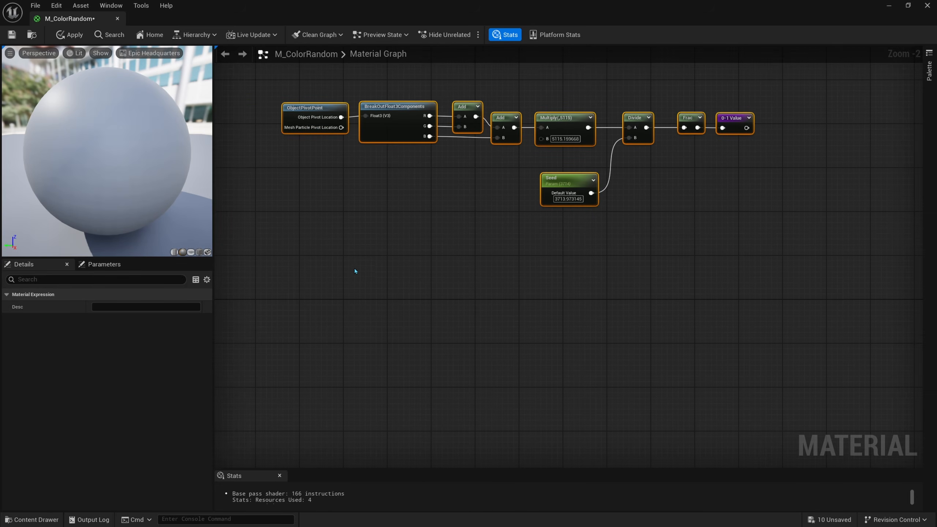
Step: Add a Constant3Vector node below the chain and convert it to a vector parameter named Color A
right_click_drag(319, 308, 334, 271)
left_click(344, 236)
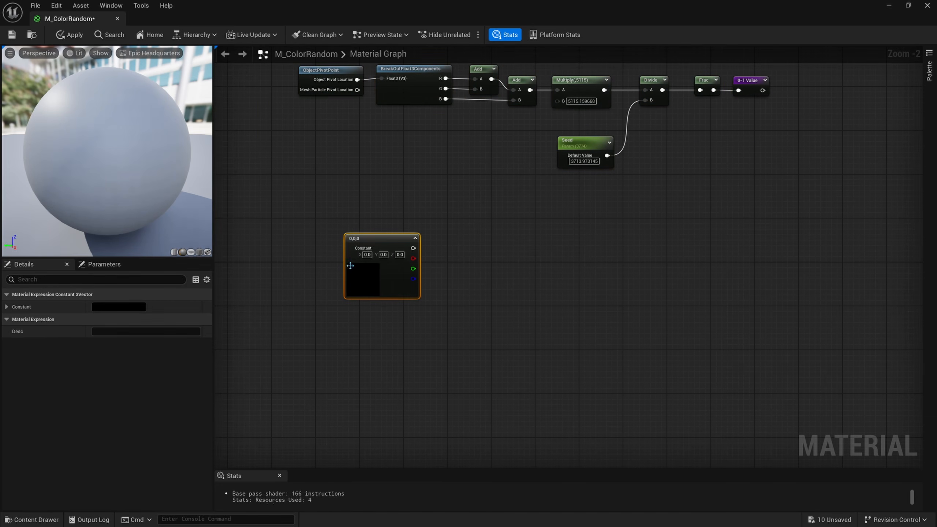
right_click(375, 243)
left_click(418, 273)
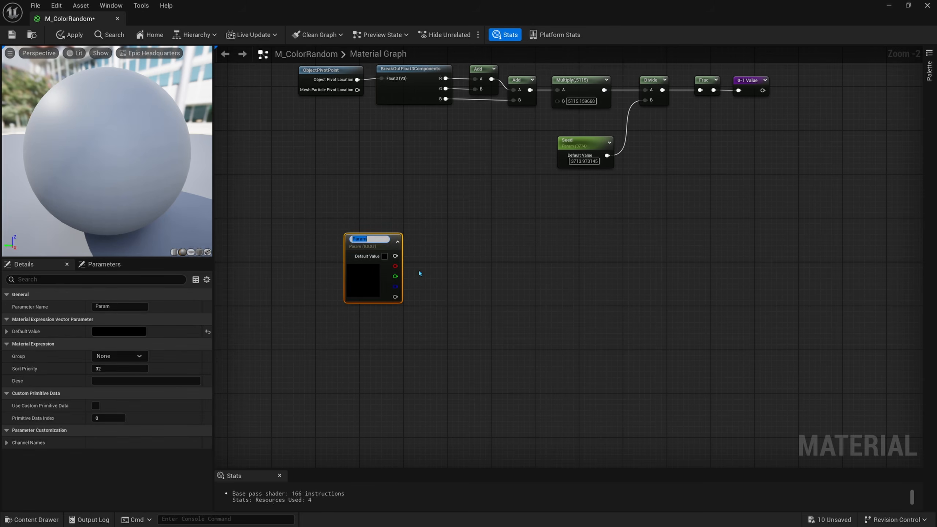
type("Color A")
key("Return")
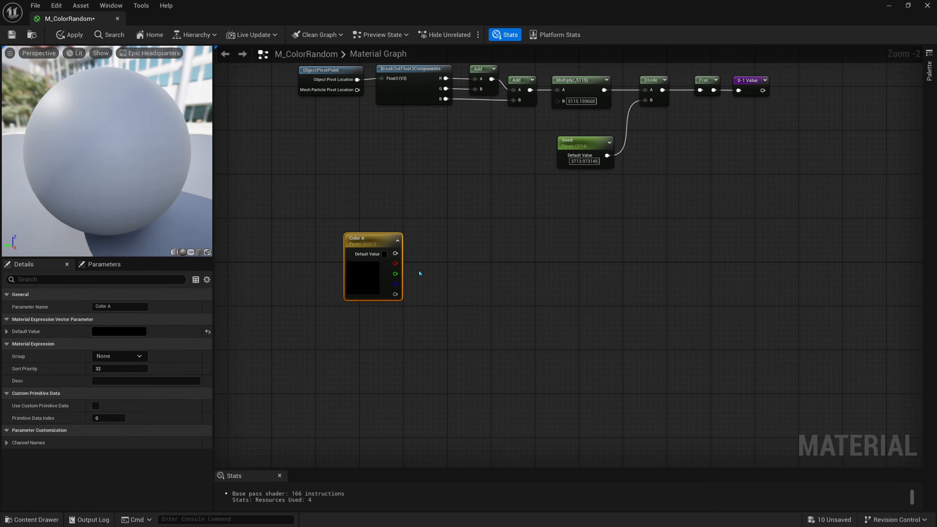
Step: Set Color A's default value to white, with R, G, B and A at 1.0
double_click(383, 271)
left_click_drag(515, 369, 515, 308)
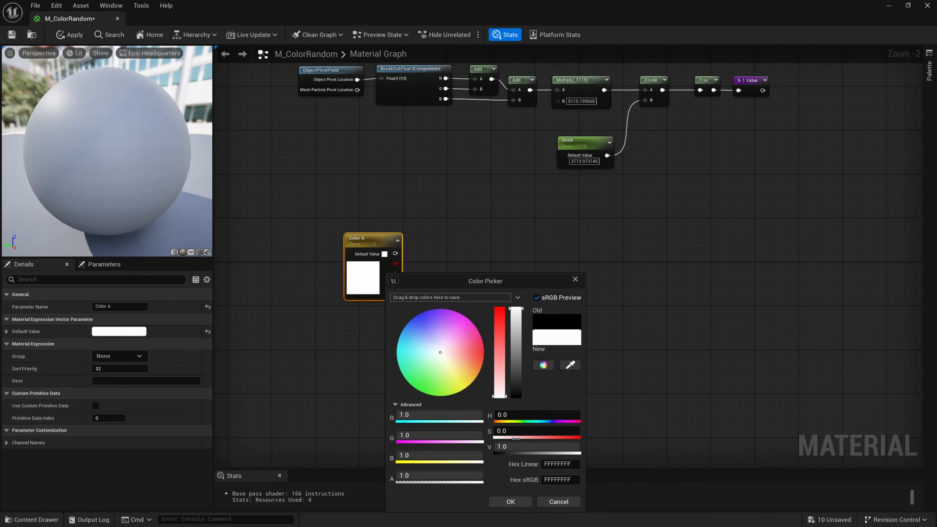
left_click(510, 501)
Step: Duplicate Color A, place the copy below it and rename it Color B
right_click_drag(463, 341, 454, 289)
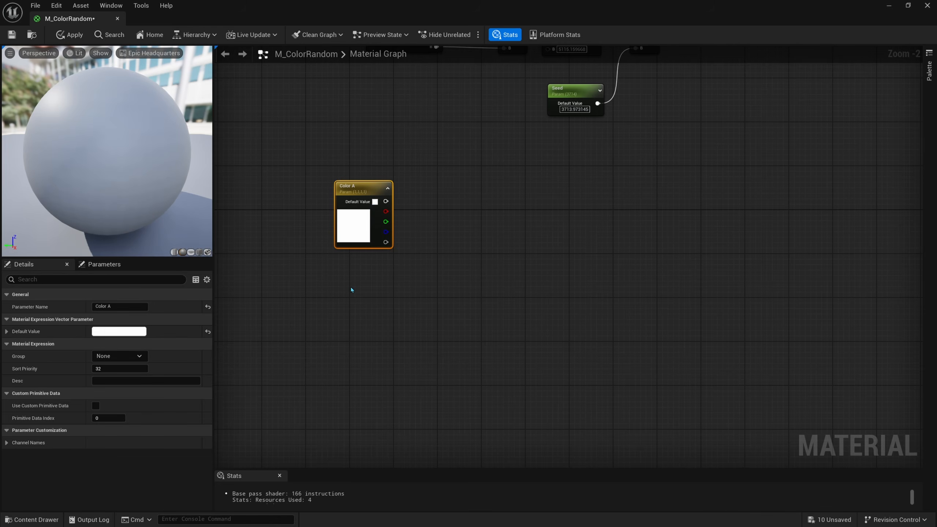
key("ctrl+d")
left_click_drag(362, 287, 346, 270)
double_click(109, 307)
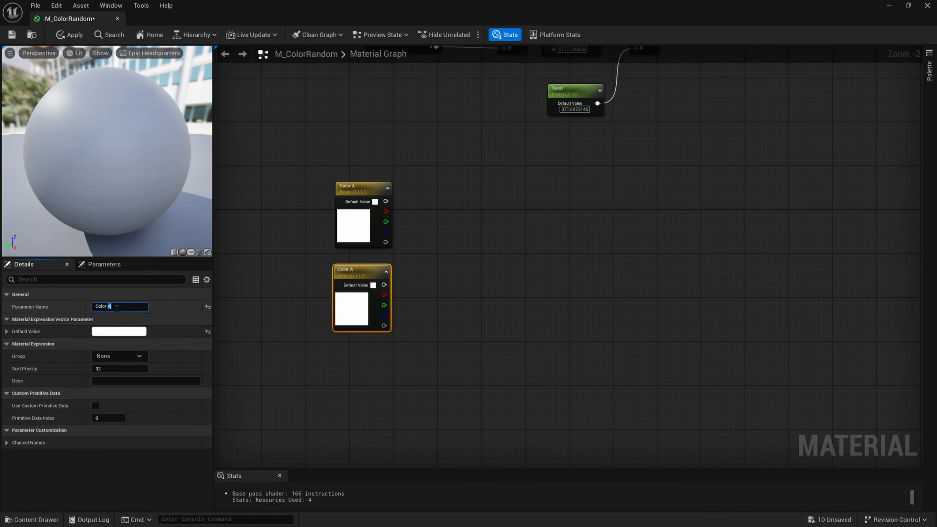
type("B")
key("Return")
Step: Set Color B's default value to red, with G and B at 0
double_click(362, 311)
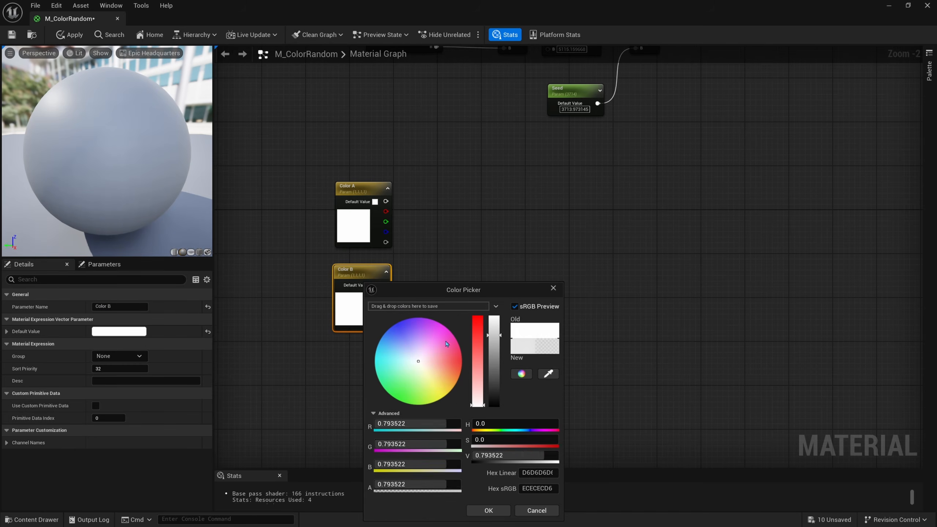
left_click(439, 441)
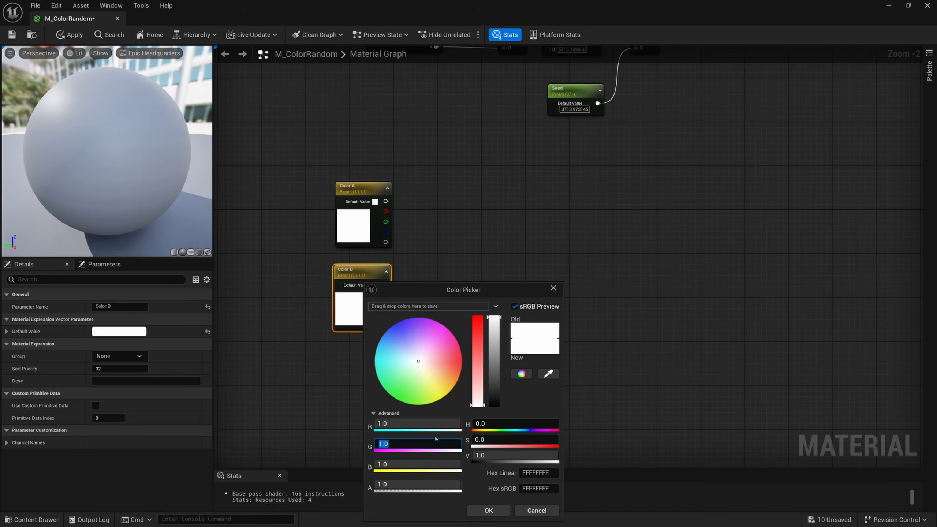
type("0")
key("Tab")
type("0")
key("Return")
left_click(488, 511)
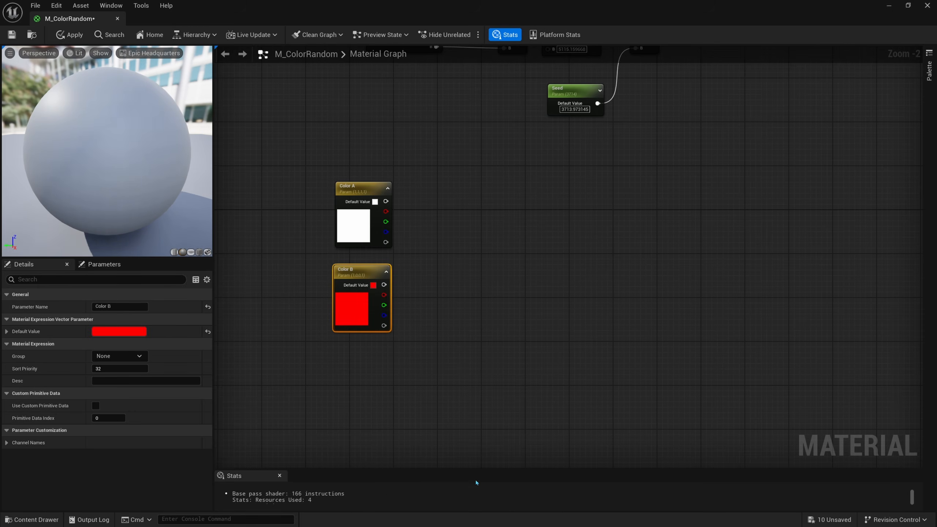
Step: Duplicate Color B, place the copy below it and rename it Color C
right_click_drag(380, 354, 393, 297)
key("ctrl+d")
left_click_drag(365, 318, 365, 312)
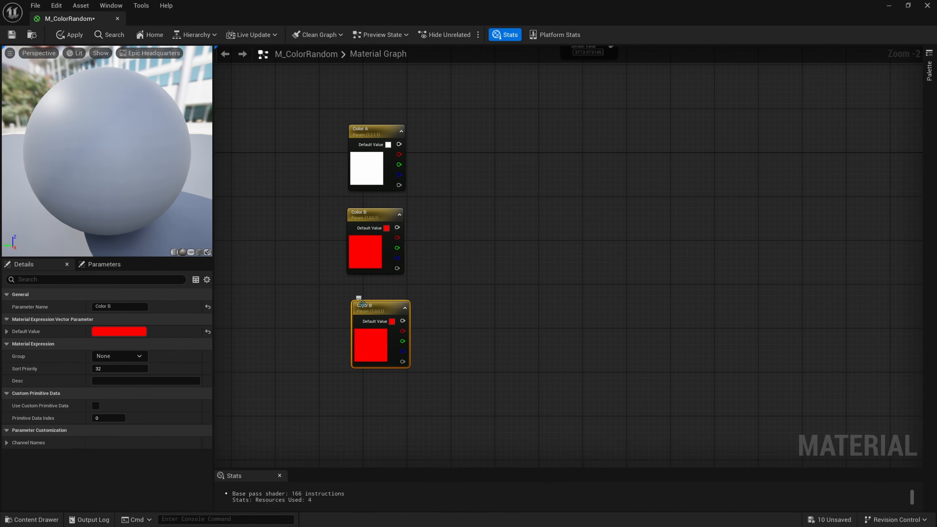
double_click(124, 307)
type("C")
left_click(434, 325)
Step: Set Color C's default value to green, with R at 0 and G at 1
double_click(374, 343)
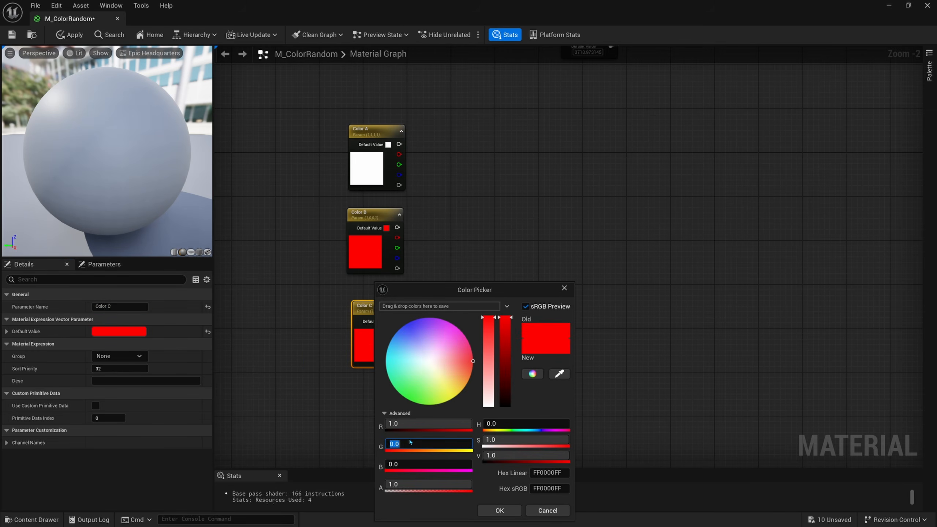
type("11")
left_click(411, 424)
type("0")
key("Tab")
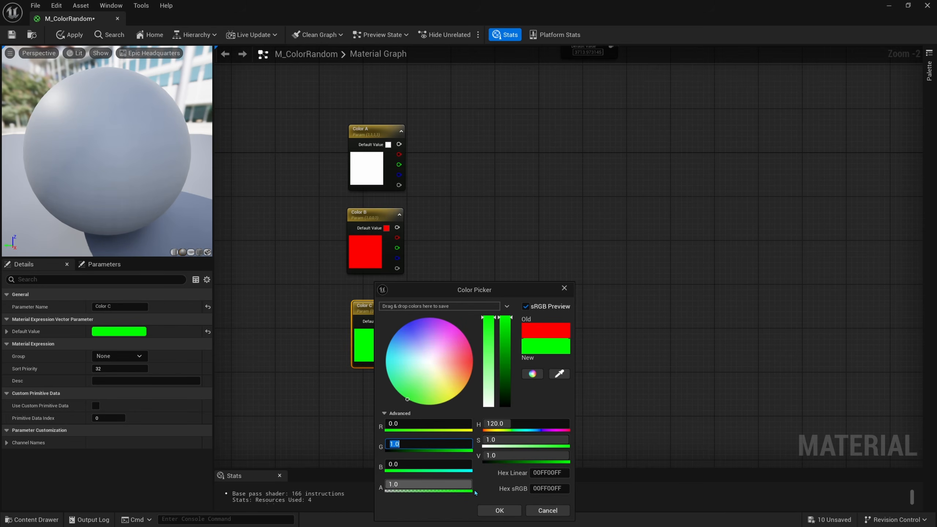
left_click(490, 511)
Step: Line up Color C under Color B, duplicate it, place the copy below and rename it Color D
right_click_drag(470, 322, 466, 309)
left_click_drag(400, 346, 372, 313)
right_click_drag(376, 363, 381, 332)
key("ctrl+d")
left_click_drag(381, 385, 376, 379)
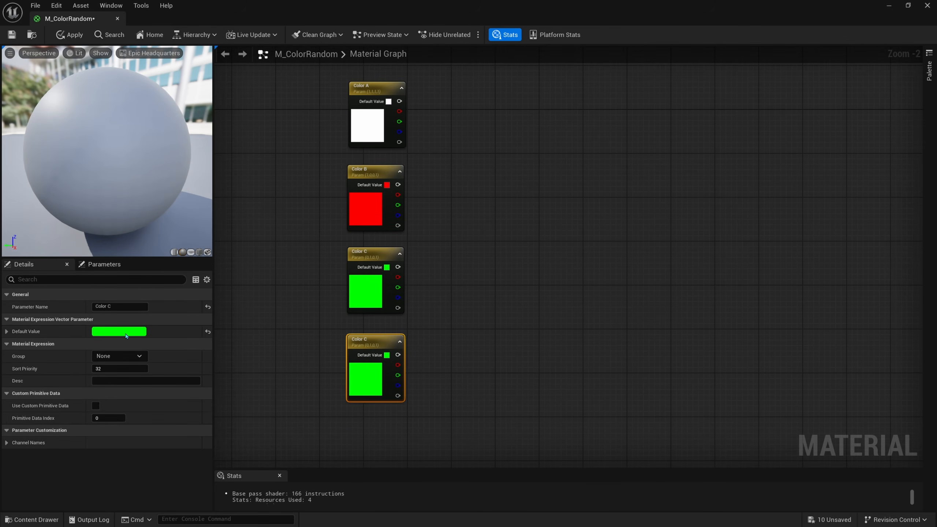
double_click(119, 307)
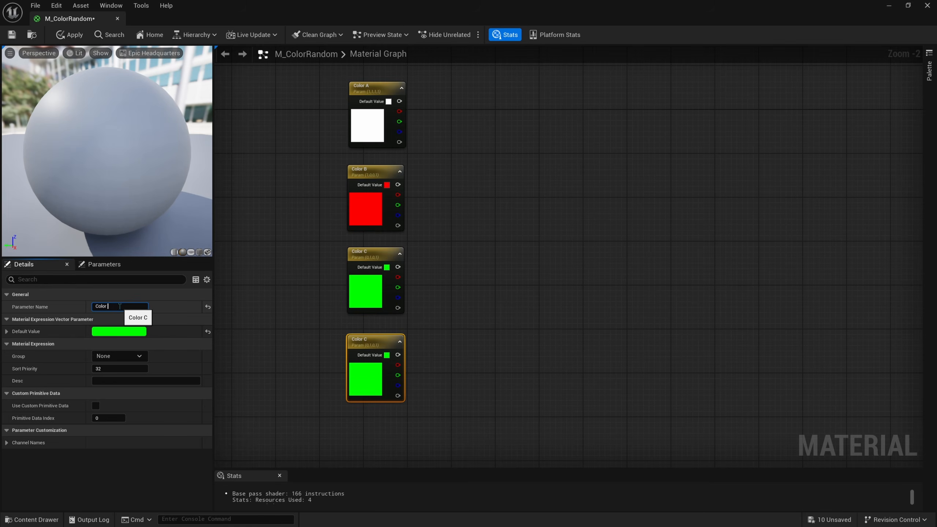
type("D")
key("Return")
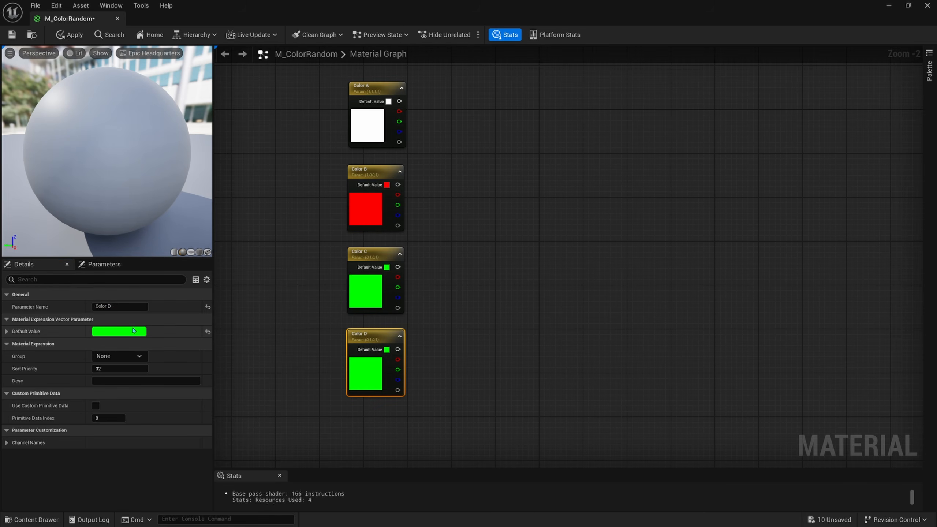
Step: Set Color D's default value to blue, with B at 1 and G at 0
left_click(134, 330)
left_click(195, 464)
type("1")
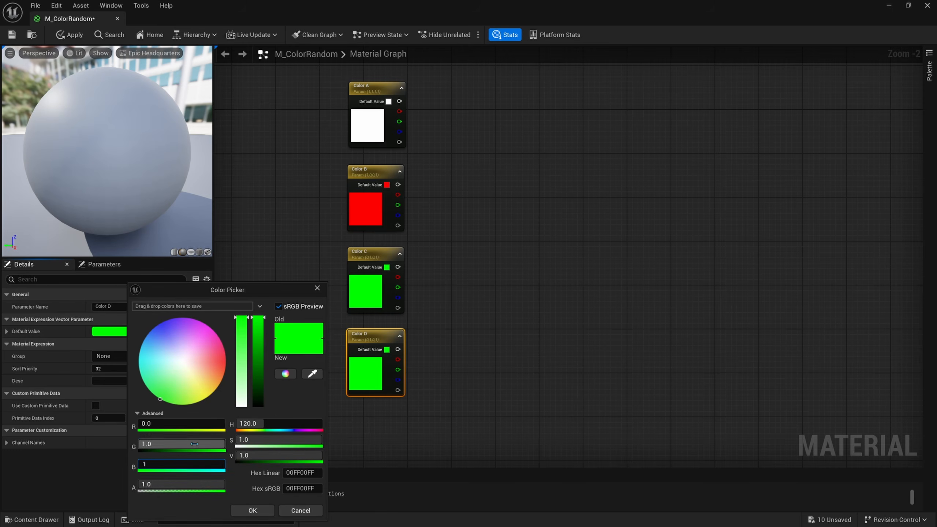
left_click(192, 444)
type("0")
left_click(401, 445)
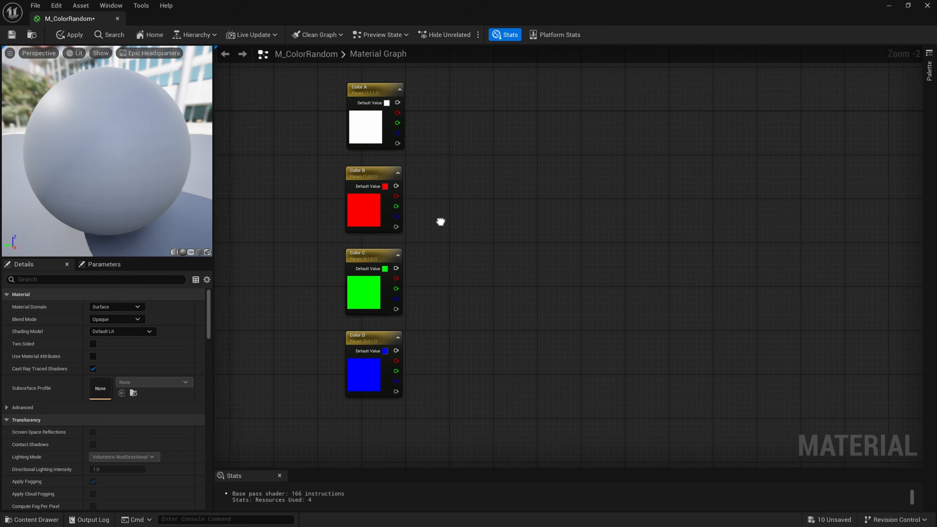
Step: Add an If node between the color parameters and the material output node, level with Color A
scroll(416, 132, "down", 2)
right_click_drag(416, 130, 422, 191)
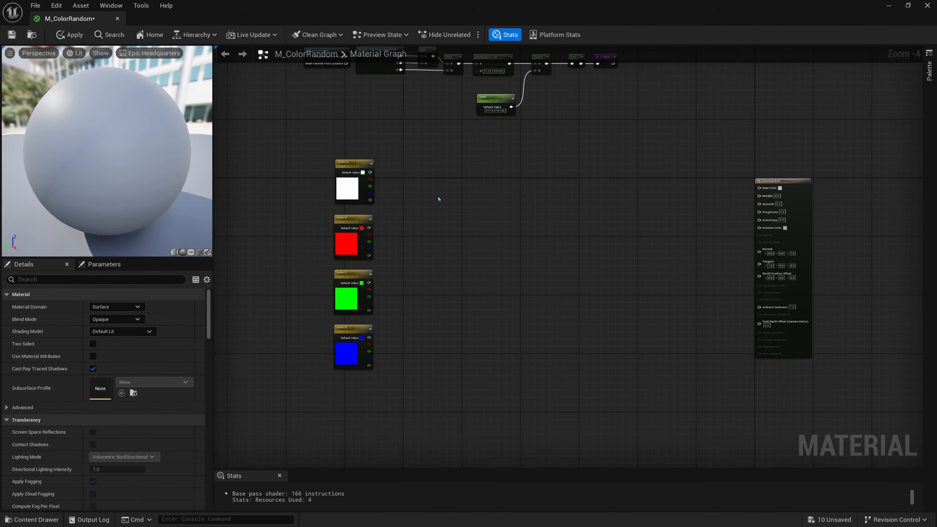
scroll(438, 197, "up", 2)
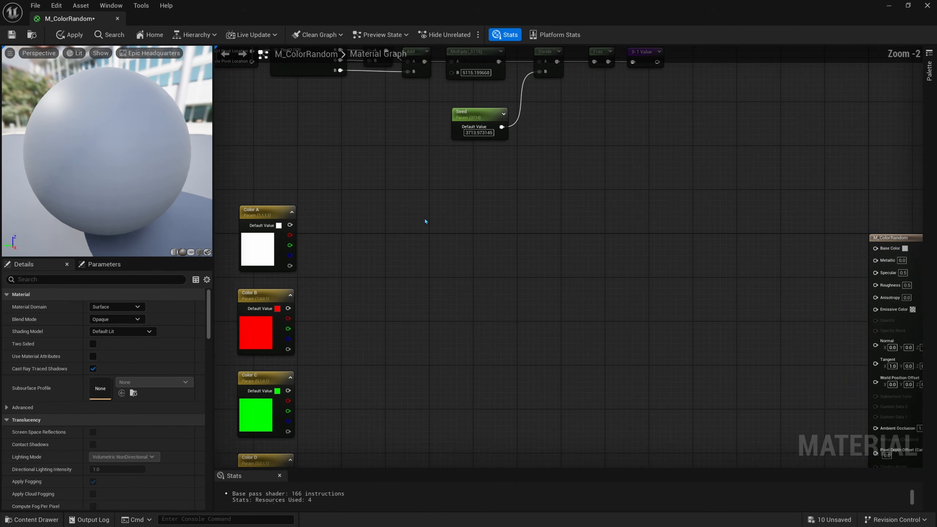
key("i")
left_click(429, 216)
right_click_drag(489, 233, 479, 264)
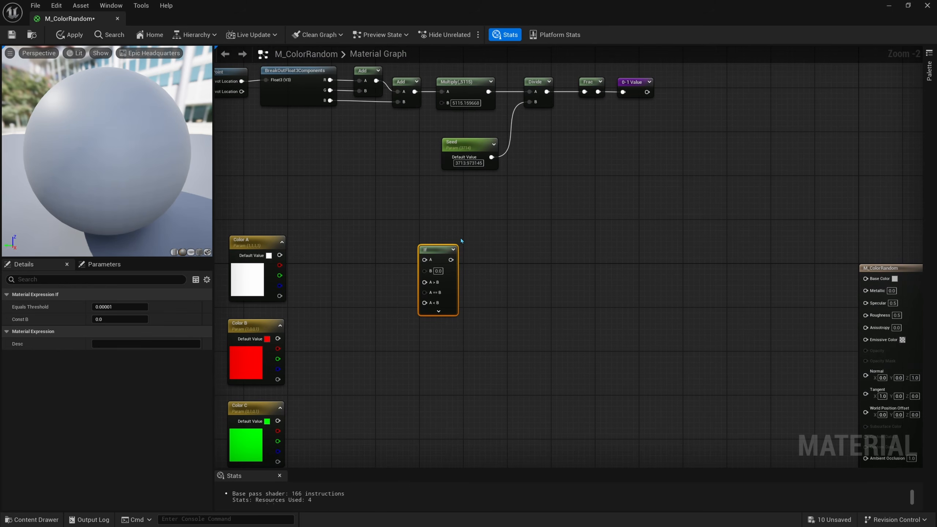
left_click_drag(446, 250, 417, 225)
left_click(418, 259)
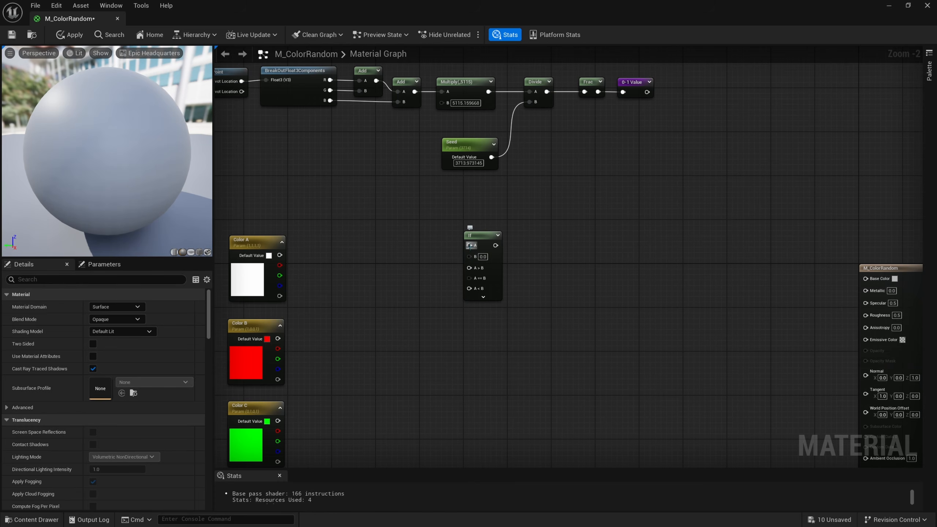
left_click_drag(470, 246, 422, 222)
left_click(419, 231)
left_click_drag(469, 268, 378, 323)
left_click(365, 290)
right_click_drag(376, 282, 380, 291)
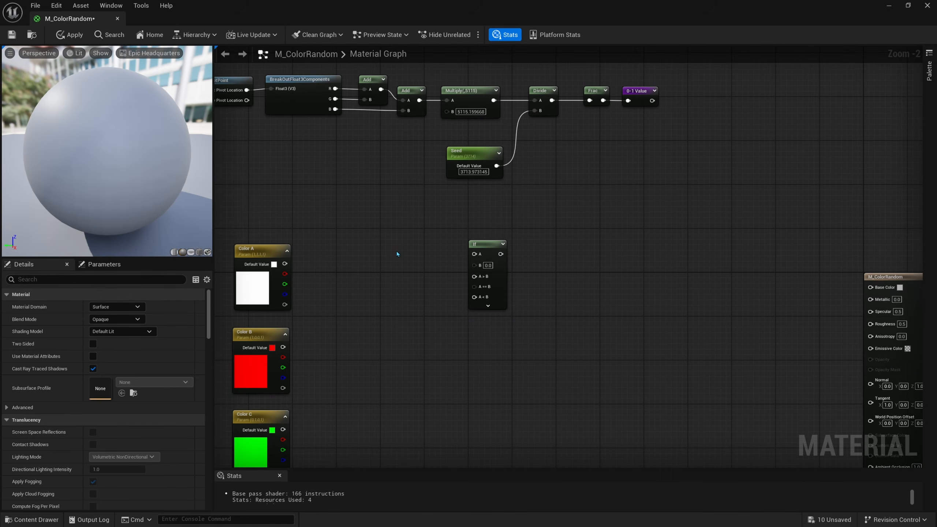
Step: Add a 0-1 Value named reroute beside the If node and connect it to the node's A input
right_click(397, 253)
type("0-1")
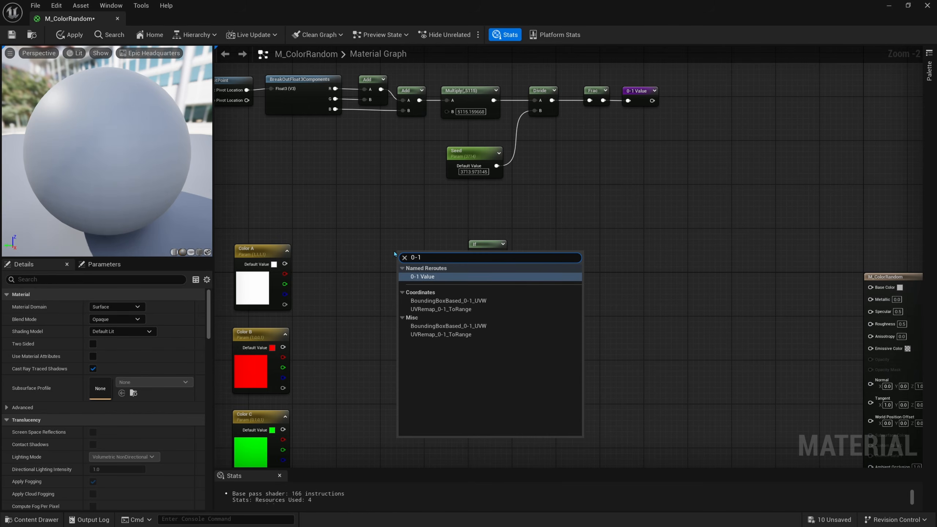
key("Return")
left_click_drag(403, 251, 453, 256)
left_click(661, 121)
left_click(651, 104)
left_click(638, 168)
left_click_drag(653, 101, 617, 270)
left_click(560, 260)
left_click_drag(410, 254, 478, 256)
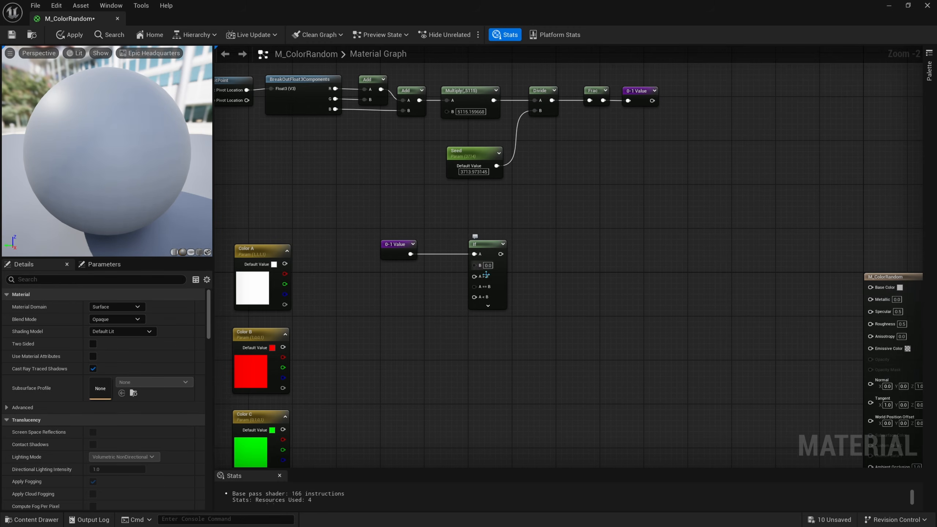
Step: Set the If node's B value to 0.25
right_click_drag(393, 363, 437, 246)
left_click_drag(380, 155, 332, 384)
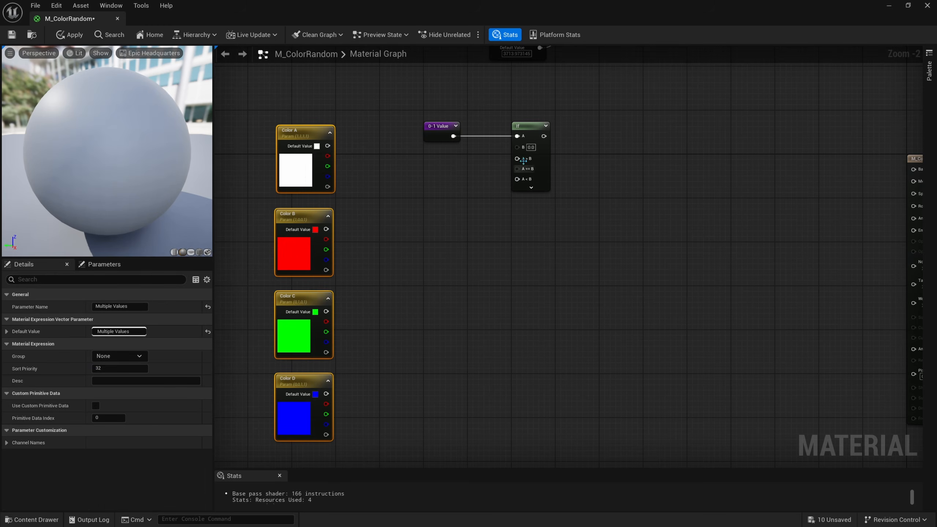
type("0.25")
left_click(576, 158)
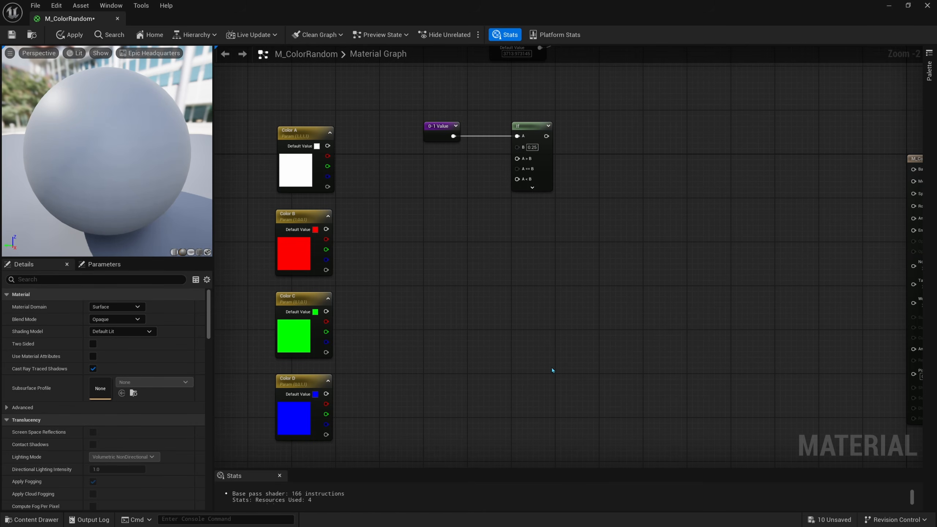
Step: Copy the 0-1 Value and If pair, place the copy below the first and set its B value to 0.5
right_click_drag(528, 202, 528, 227)
right_click_drag(454, 228, 458, 186)
left_click_drag(387, 148, 329, 315)
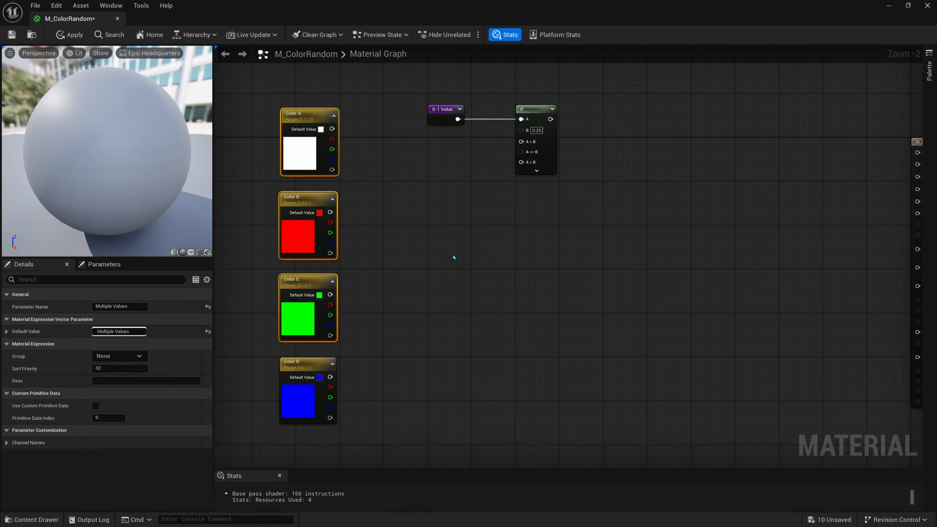
left_click(538, 159)
left_click_drag(568, 226, 424, 102)
key("ctrl+c")
key("ctrl+v")
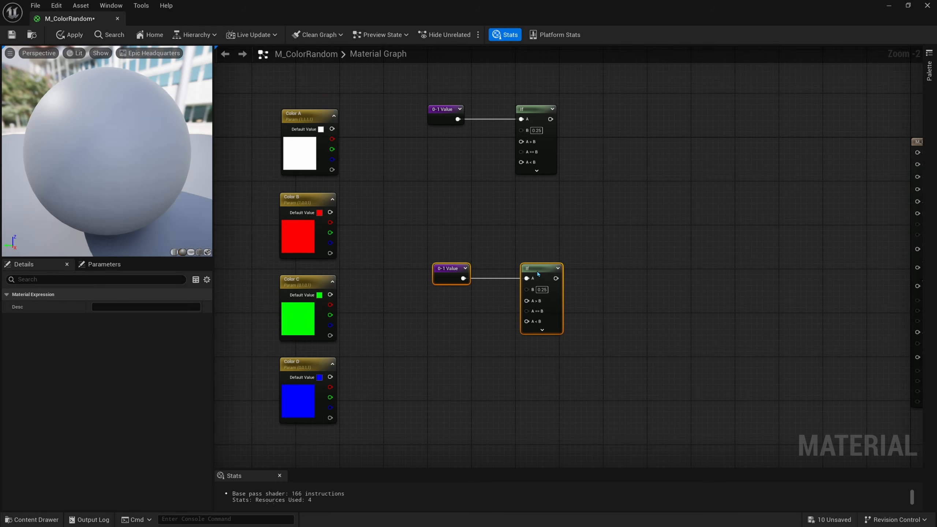
left_click_drag(539, 290, 533, 273)
left_click(536, 273)
type("0.5")
key("Return")
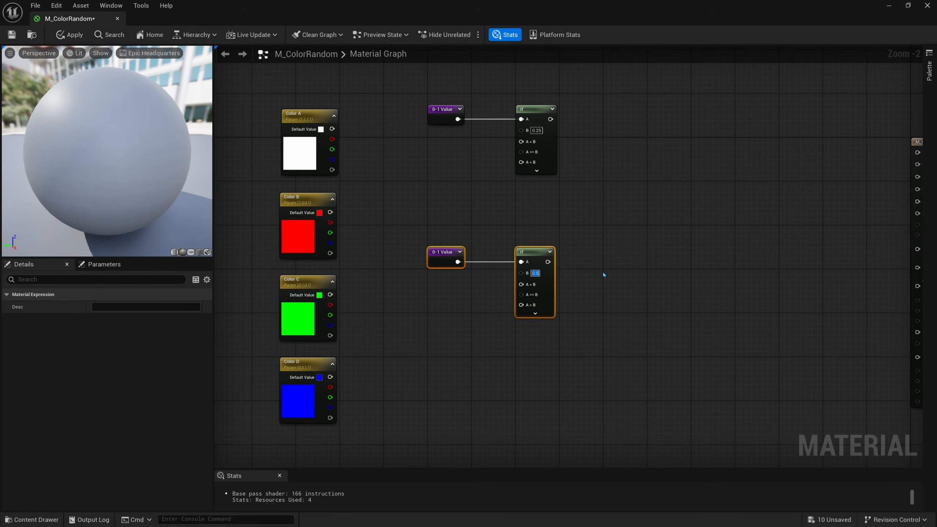
Step: Paste a third 0-1 Value and If pair at the bottom and set its B value to 0.75
left_click_drag(559, 217, 442, 321)
right_click_drag(467, 392, 474, 347)
left_click(474, 346)
key("ctrl+v")
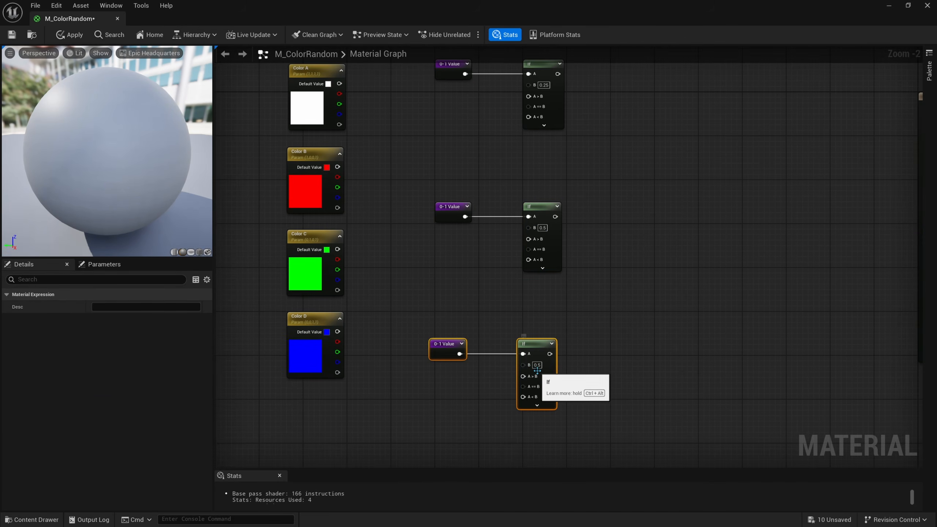
type(".75")
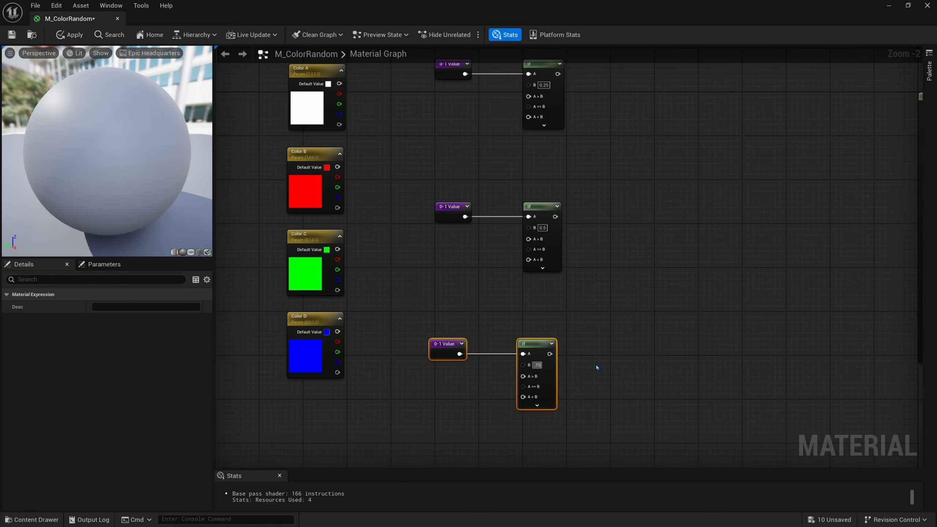
key("Return")
Step: Align the third and second 0-1 Value and If pairs under the first one and nudge them upward
left_click_drag(560, 305, 457, 394)
left_click_drag(448, 350, 454, 350)
key("Up")
key("Up")
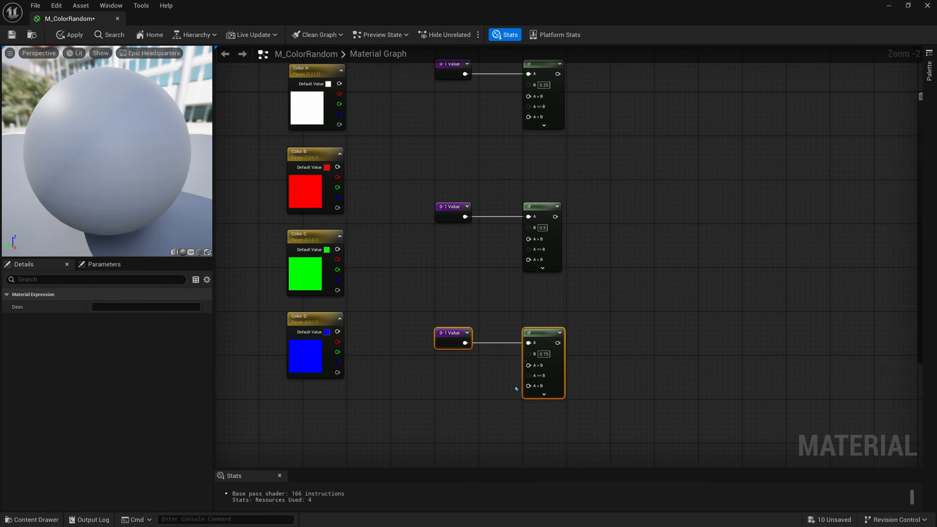
left_click_drag(594, 191, 455, 248)
key("Up")
key("Up")
Step: Connect Color A to A > B and Color B to A < B on the 0.25 If node
right_click_drag(589, 106, 589, 126)
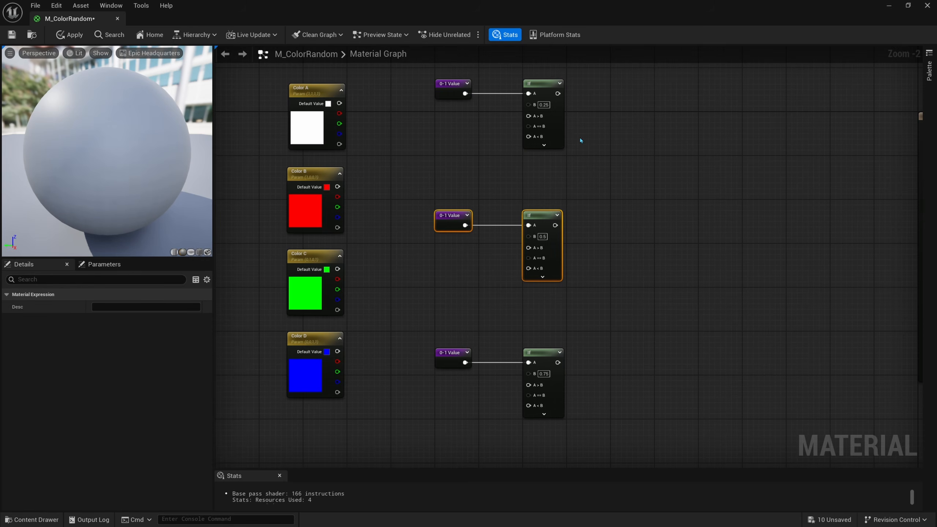
right_click_drag(571, 209, 568, 231)
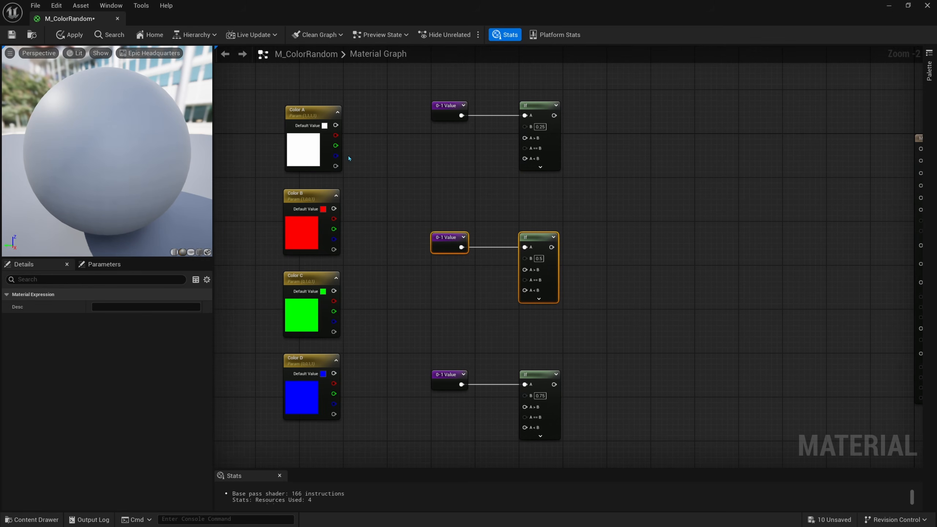
left_click_drag(335, 125, 533, 139)
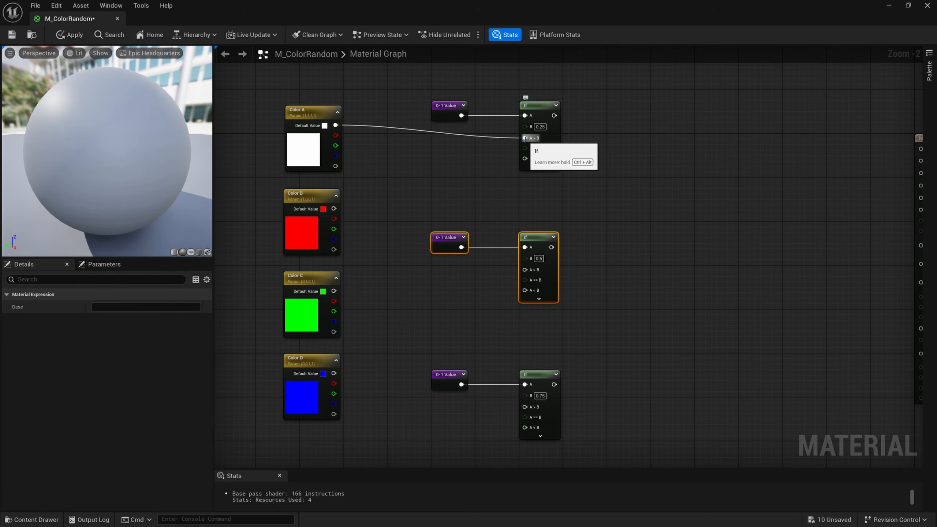
left_click_drag(339, 209, 525, 159)
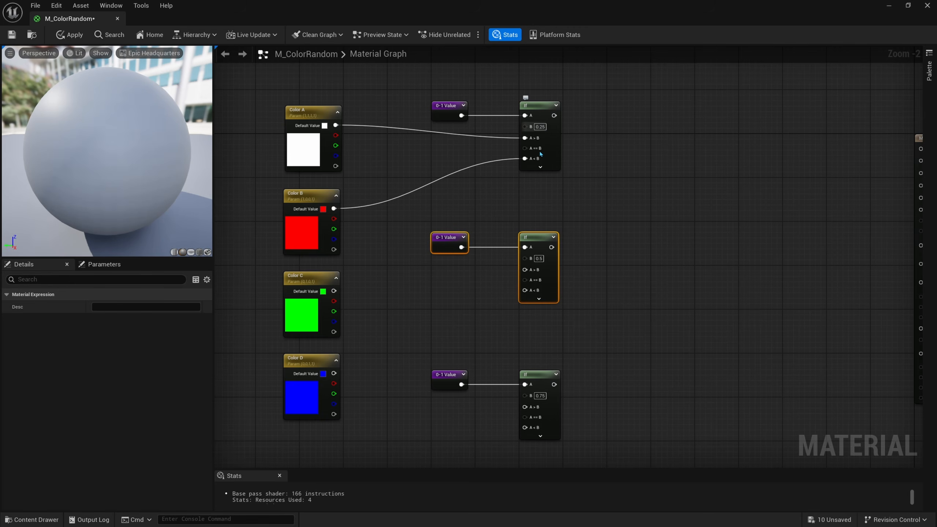
Step: Chain each If output into the next If's A < B, connecting Color C and Color D to A > B on the 0.5 and 0.75 nodes
mouse_move(554, 116)
left_mouse_down()
mouse_move(535, 151)
mouse_move(609, 224)
mouse_move(523, 254)
mouse_move(525, 271)
left_mouse_up()
left_click_drag(334, 291, 511, 290)
left_click(429, 296)
left_click_drag(531, 299, 334, 292)
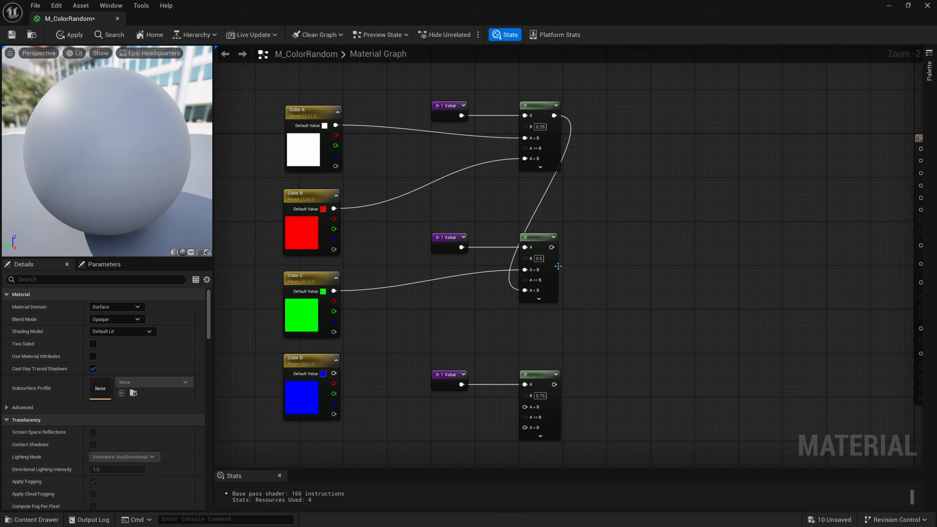
left_click_drag(551, 247, 523, 428)
left_click_drag(334, 372, 527, 409)
Step: Nudge Color D down to level with the 0.75 If node's A > B input, and lower the middle 0-1 Value and If pair
left_click(326, 396)
key("Down")
key("Down")
key("Down")
key("Down")
key("Down")
key("Down")
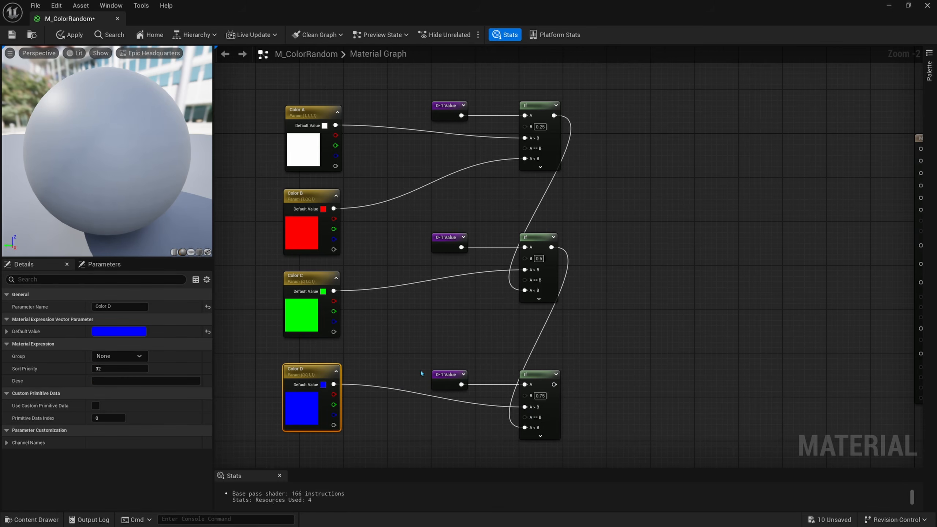
right_click_drag(514, 327, 497, 328)
key("Down")
key("Down")
key("Down")
left_click_drag(531, 319, 437, 255)
Step: Examine the pivot-based 0-1 value chain and how the color parameters feed the three If nodes
right_click_drag(430, 231, 441, 295)
scroll(441, 295, "down", 1)
right_click_drag(437, 245, 449, 324)
left_click_drag(276, 150, 654, 119)
left_click(631, 324)
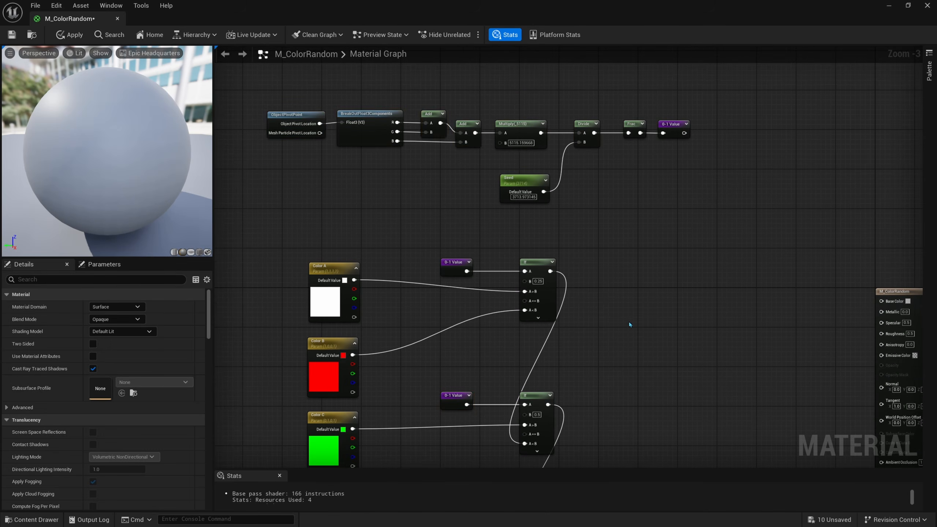
right_click_drag(631, 324, 633, 220)
scroll(553, 166, "up", 1)
mouse_move(540, 212)
right_mouse_down()
mouse_move(552, 210)
mouse_move(544, 195)
right_mouse_up()
left_click_drag(369, 163, 338, 204)
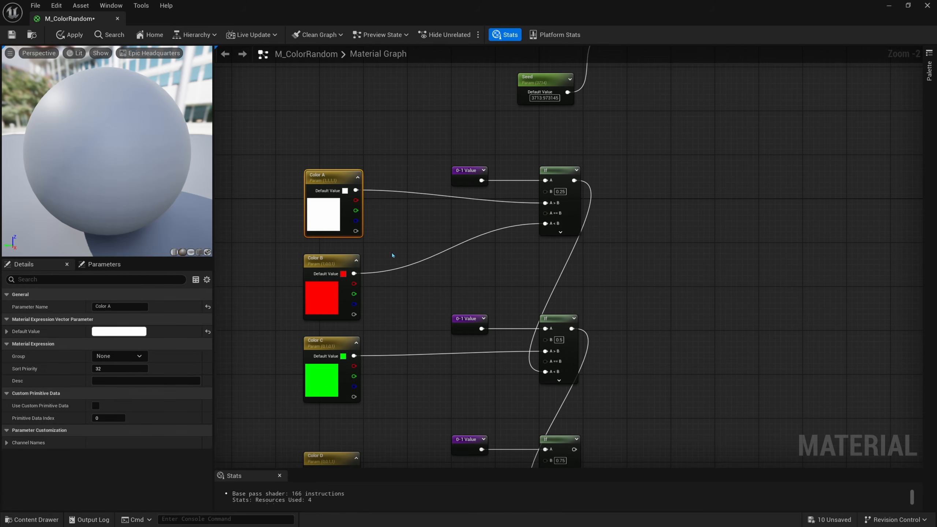
right_click_drag(533, 324, 525, 257)
right_click_drag(556, 159, 562, 143)
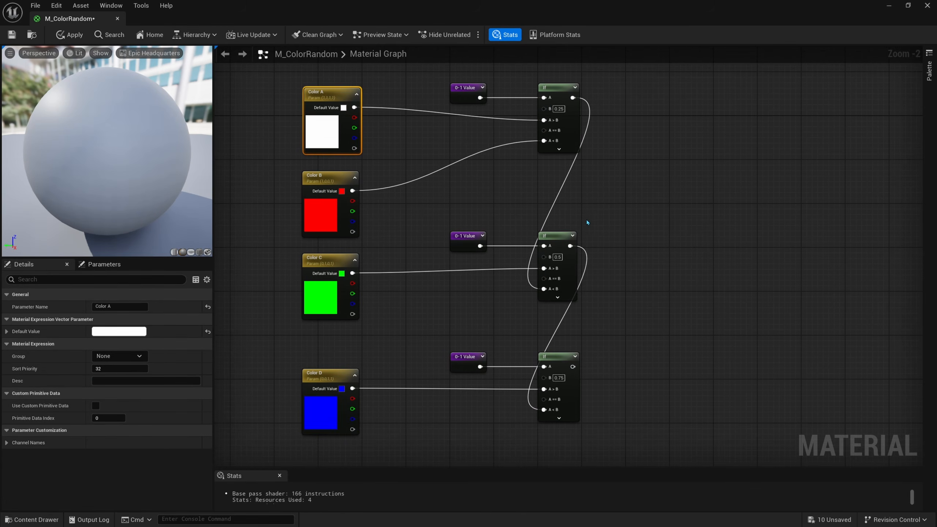
left_click_drag(582, 219, 399, 305)
left_click(331, 213)
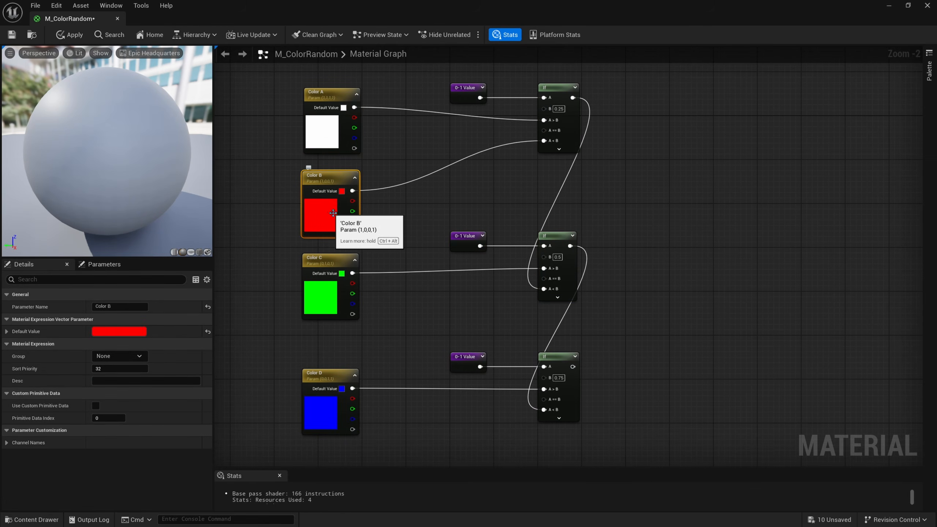
Step: Connect the 0.75 If node's output to the material's Base Color and save the material
right_click_drag(480, 331, 481, 283)
scroll(597, 285, "down", 1)
right_click_drag(597, 285, 447, 326)
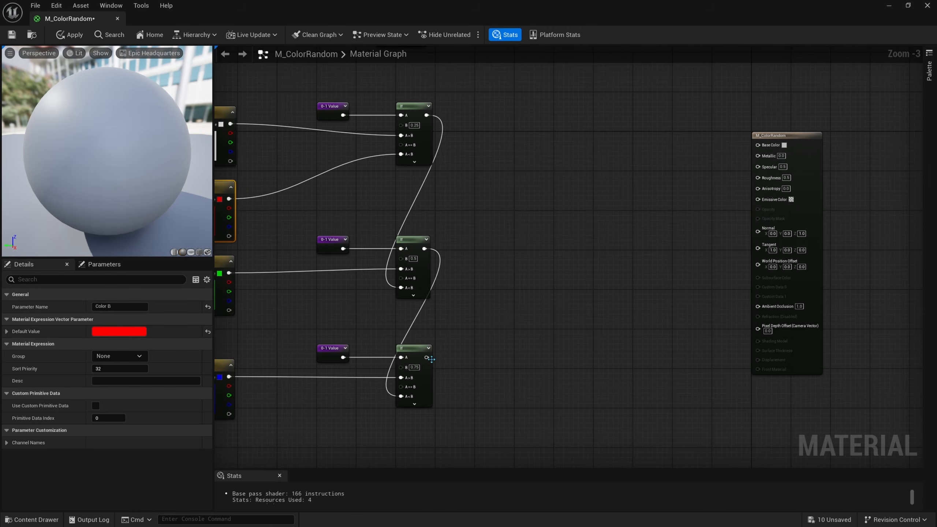
left_click_drag(427, 358, 758, 145)
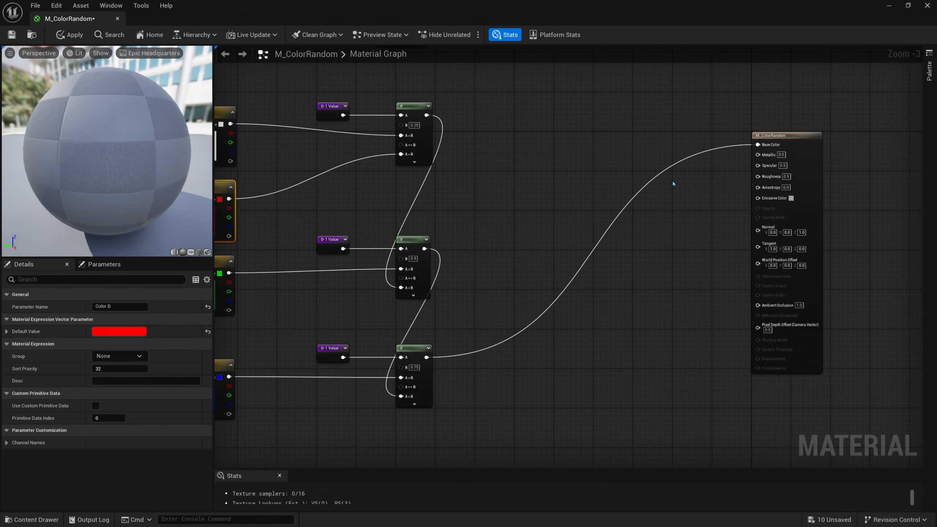
right_click_drag(523, 202, 577, 217)
key("ctrl+s")
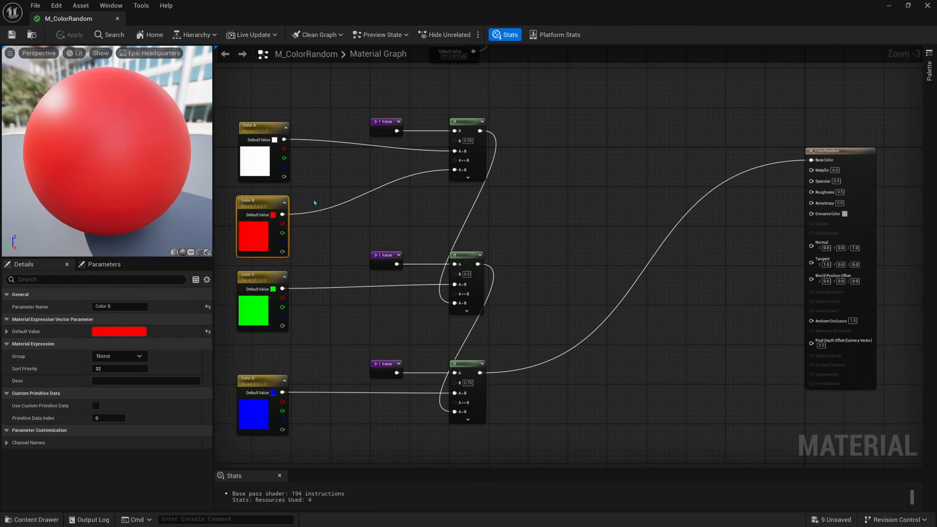
Step: Create a material instance of M_ColorRandom and apply it to the cube in the ThirdPersonMap level
right_click_drag(314, 203, 337, 207)
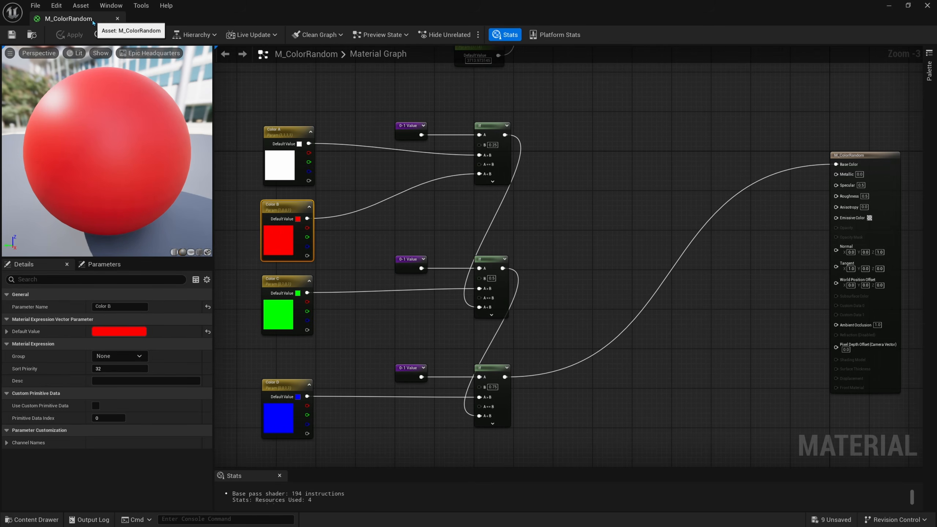
left_click_drag(97, 21, 177, 19)
left_click(79, 22)
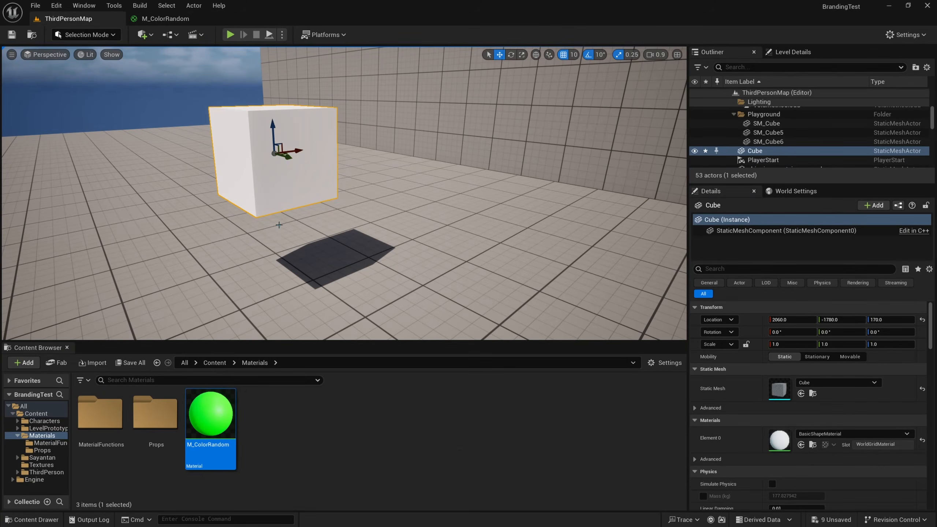
right_click(227, 417)
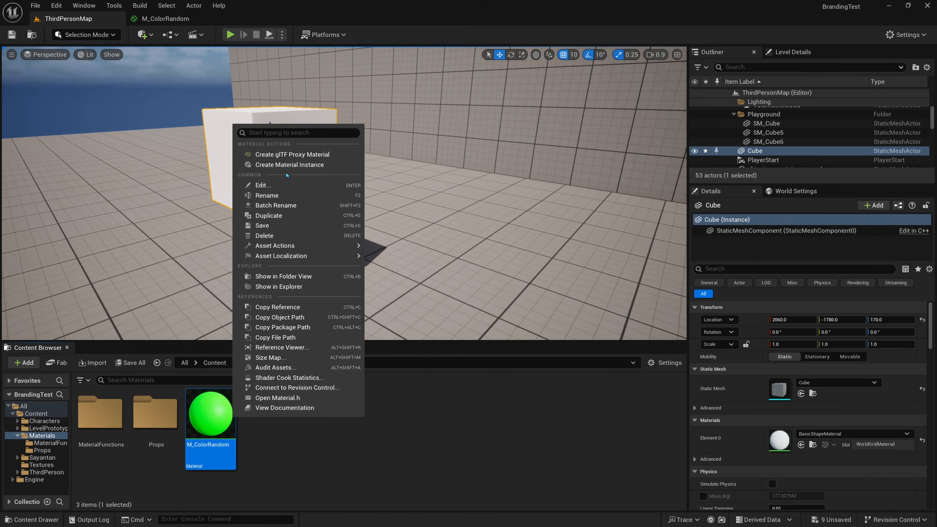
left_click(287, 165)
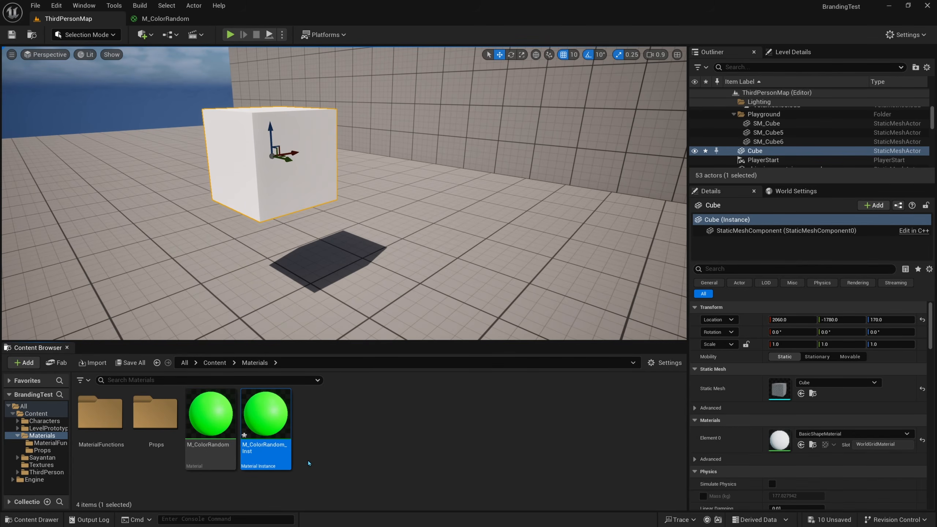
left_click_drag(265, 421, 321, 171)
right_click_drag(320, 171, 288, 174)
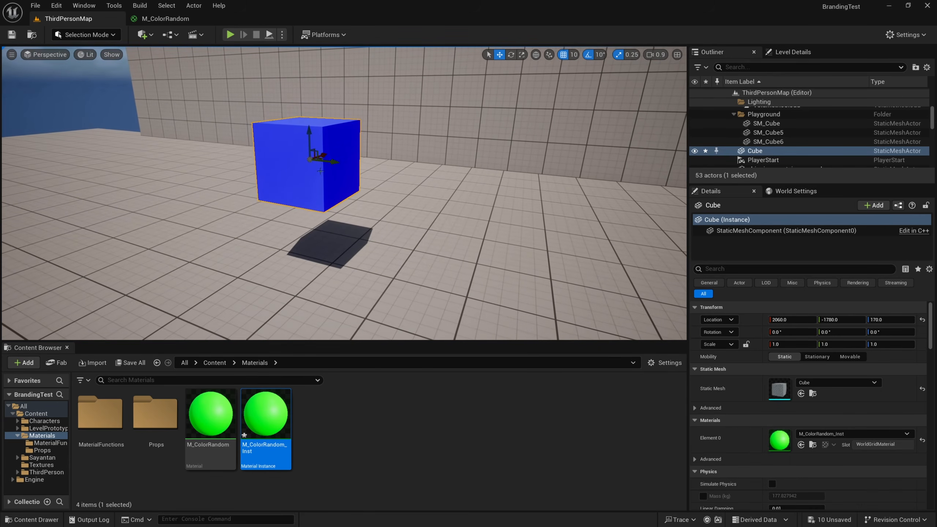
Step: Duplicate the cube twice along the Y axis to start a row of three cubes
left_click_drag(321, 171, 292, 161)
key("s")
right_click_drag(293, 161, 325, 173)
scroll(293, 161, "down", 2)
key("a")
scroll(293, 161, "up", 4)
key("w")
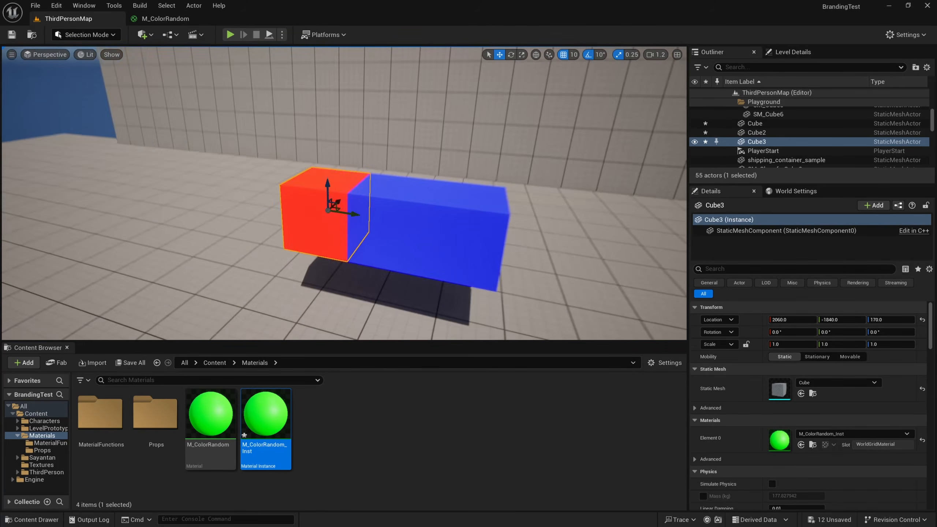
Step: Select all three cubes and duplicate them along the Y axis to extend the row to six
left_click(468, 242)
left_click(387, 229, "shift")
left_click(315, 214, "shift")
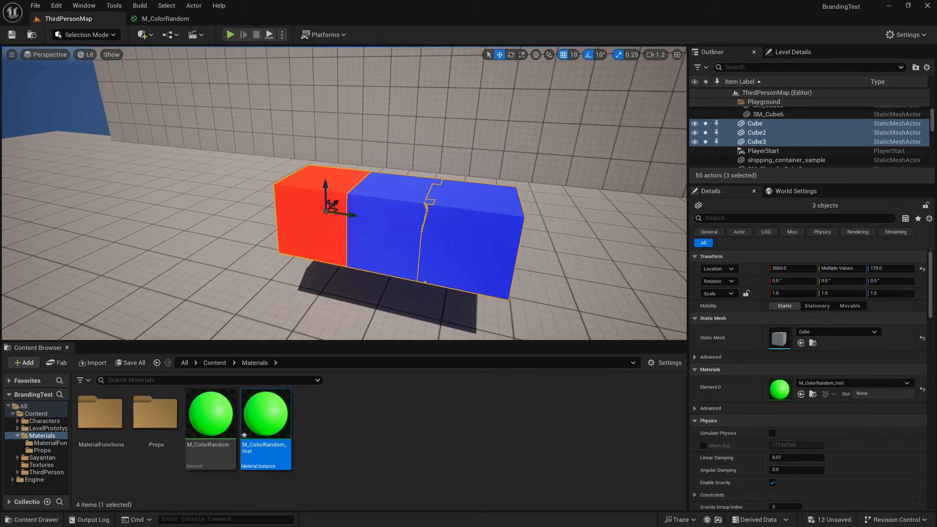
scroll(377, 206, "down", 3)
left_click_drag(363, 208, 256, 198, "alt")
left_click(326, 209)
right_click_drag(326, 209, 325, 208)
key("a")
key("w")
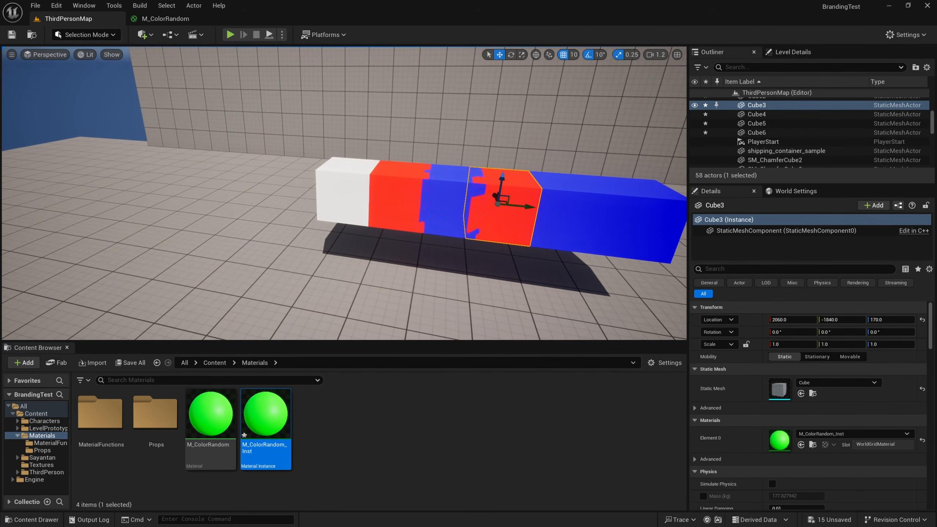
Step: Slide Cube5 and Cube6 along Y away from their neighbour, and align Cube4 beside Cube3 to clear the overlap
left_click(401, 201)
left_click(355, 201, "shift")
left_click_drag(381, 193, 369, 192)
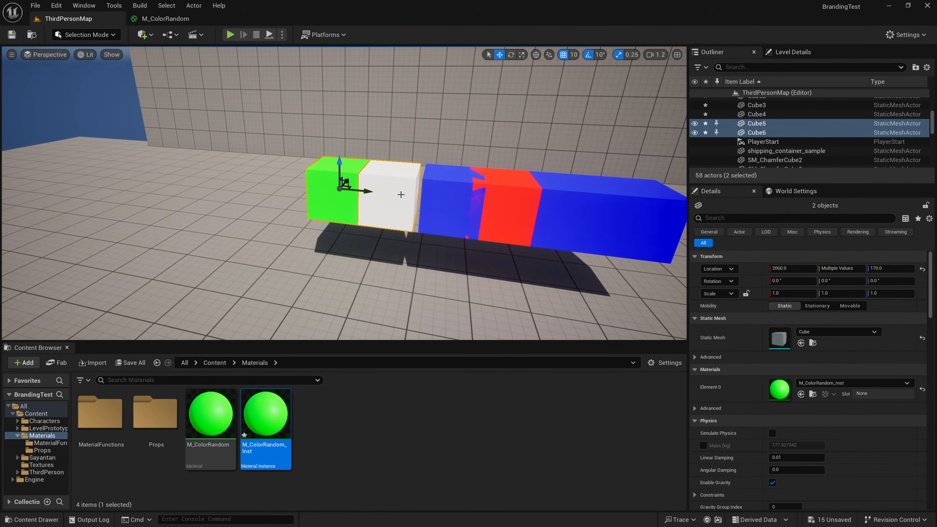
left_click(441, 205)
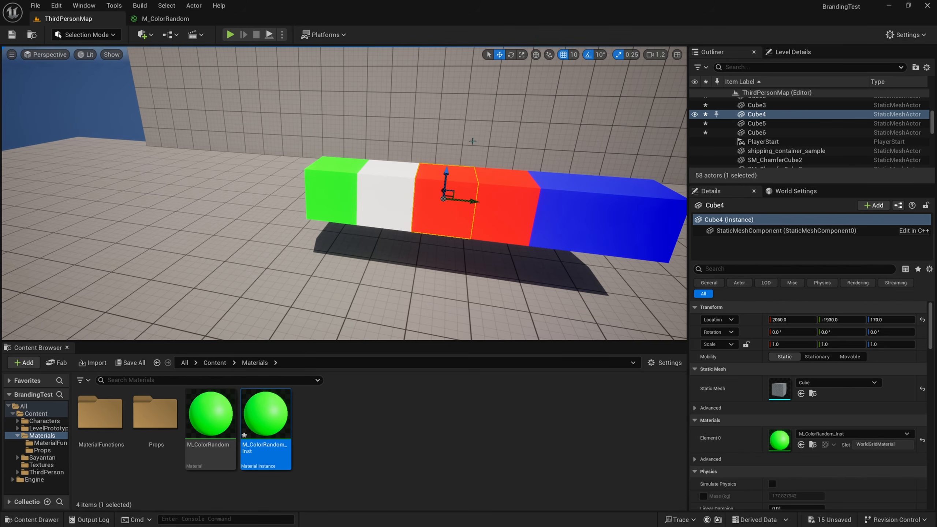
Step: Examine the color assigned to each individual cube along the row
key("d")
right_click_drag(472, 140, 471, 141)
key("s")
left_click(391, 205)
left_click(390, 205)
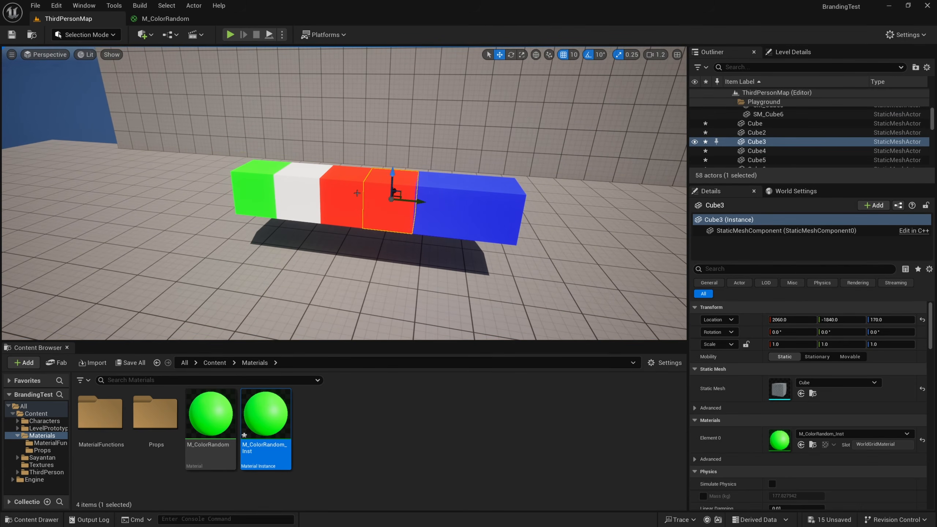
left_click(356, 192)
key("f")
left_click(472, 229)
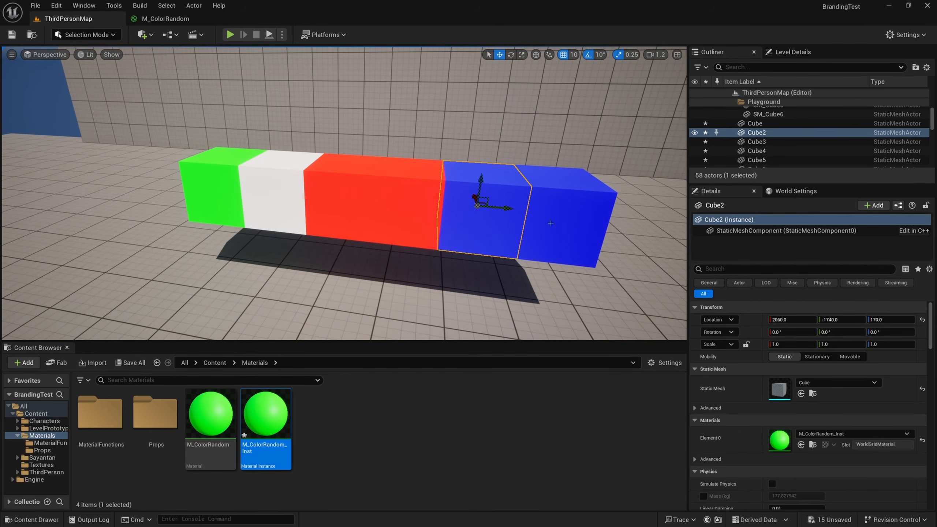
left_click(507, 249)
key("f")
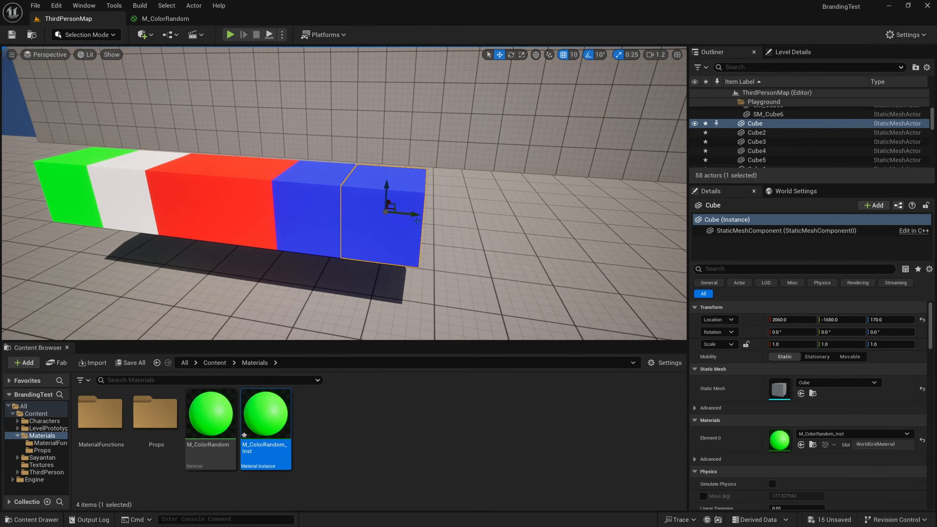
Step: Duplicate the end cube four times along Y to extend the row to ten cubes
left_click_drag(417, 212, 576, 230, "alt")
key("f")
left_click_drag(370, 216, 455, 247, "alt")
key("s")
right_click_drag(455, 247, 422, 247)
left_click_drag(512, 211, 549, 215, "alt")
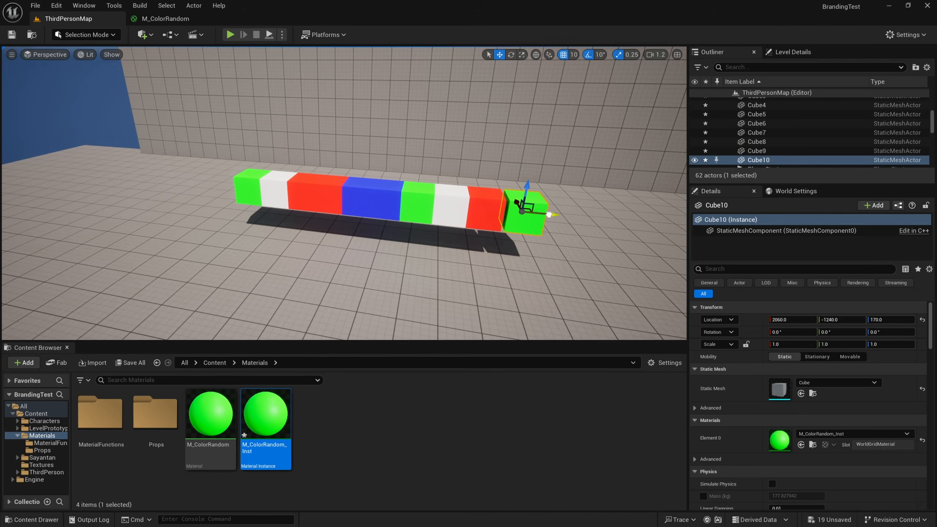
Step: Inspect the ten-cube row from several angles to check how colors vary between the cubes
key("w")
right_click_drag(526, 229, 555, 229)
left_click(338, 246)
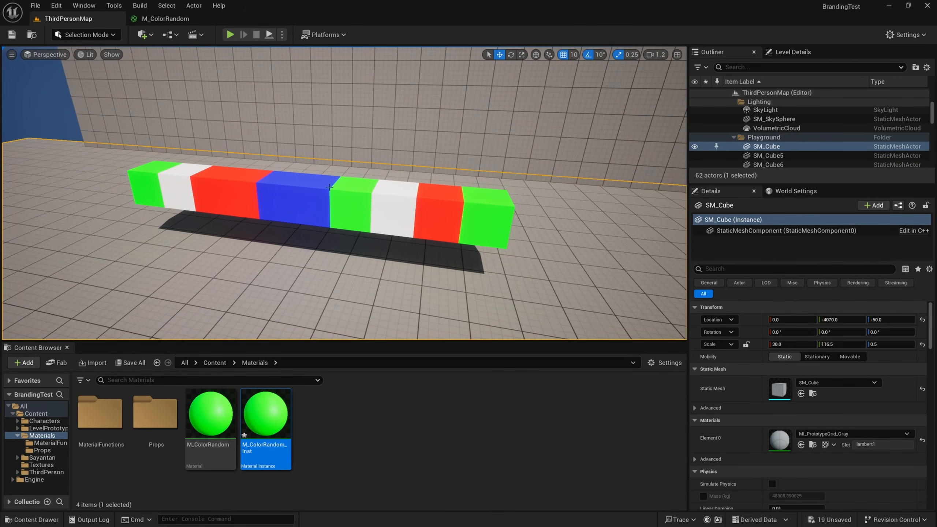
key("a")
right_click_drag(329, 187, 385, 187)
key("w")
key("w")
right_click_drag(324, 212, 337, 212)
key("s")
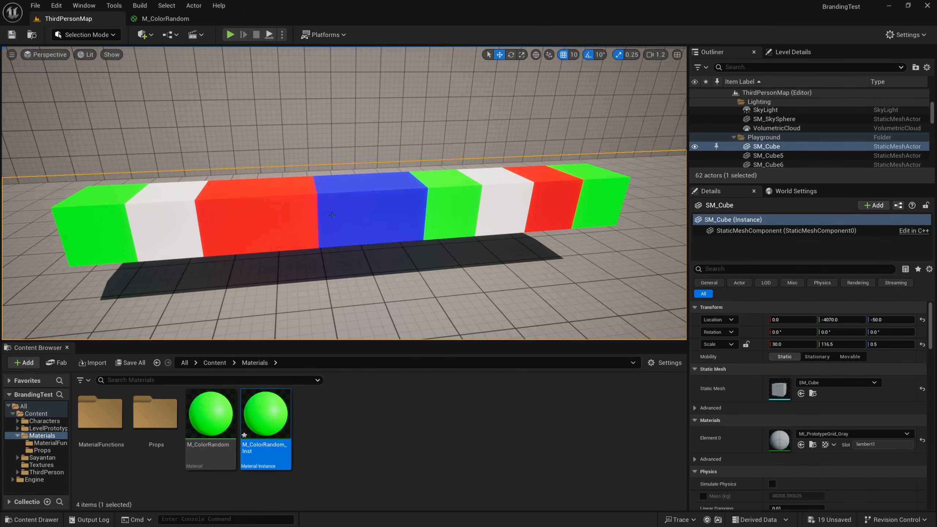
Step: Open M_ColorRandom_Inst and enable overrides for Color A, B, C and D, keeping the cubes in view beside the enlarged editor
double_click(244, 436)
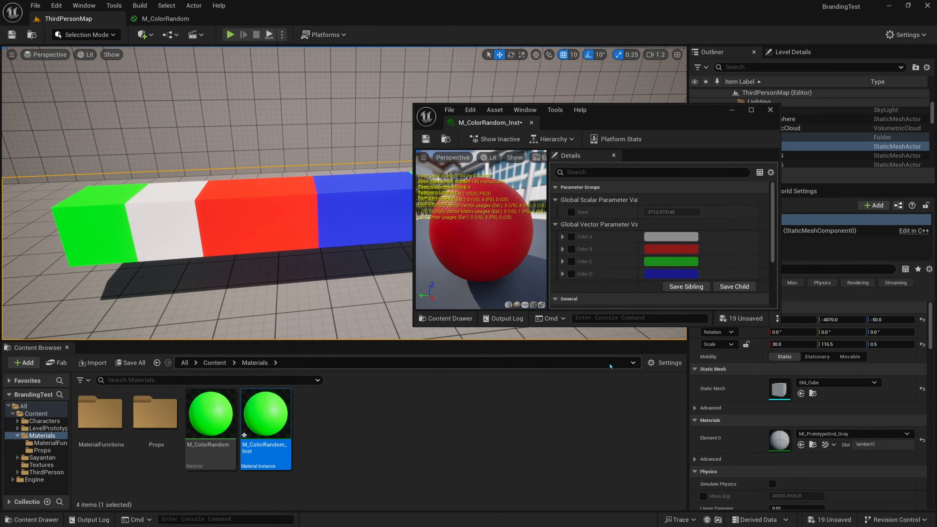
left_click_drag(610, 327, 610, 447)
left_click(571, 273)
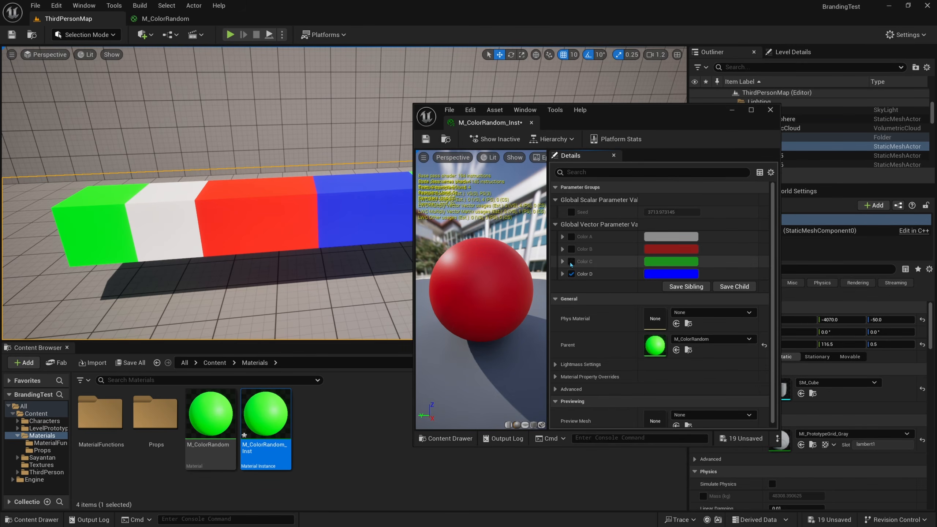
left_click(571, 261)
left_click(571, 249)
left_click(571, 236)
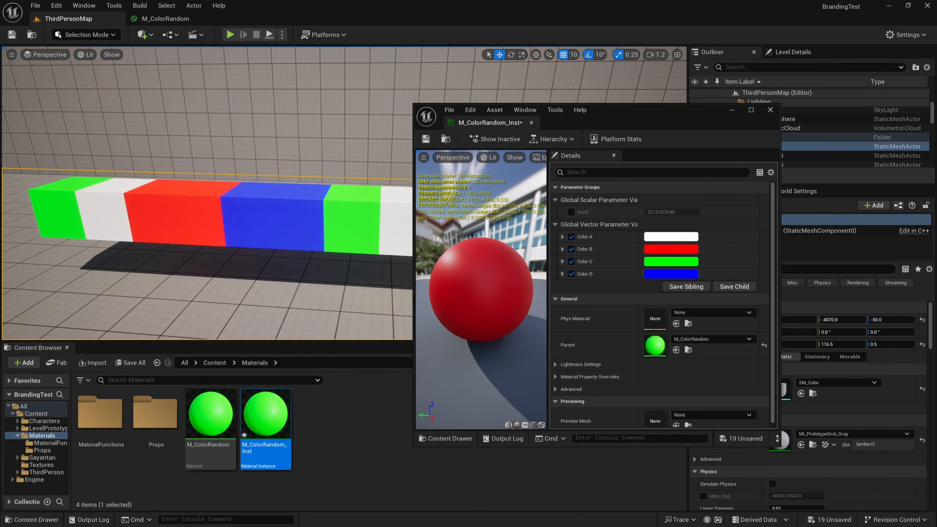
left_click_drag(591, 124, 667, 112)
mouse_move(369, 155)
right_mouse_down()
mouse_move(387, 158)
mouse_move(380, 157)
right_mouse_up()
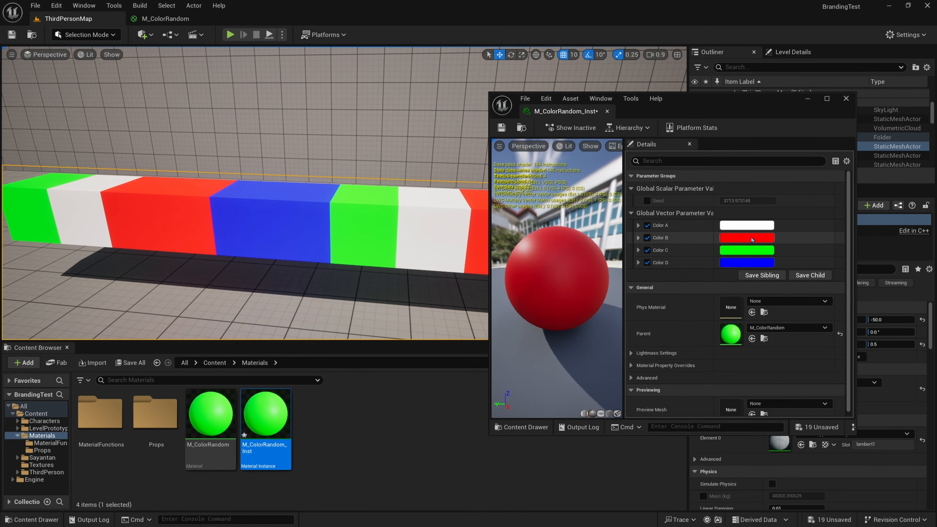
Step: Set the instance's Color A to a muted dark green, sRGB hex 3A6750FF
left_click(746, 225)
left_click_drag(675, 342, 667, 334)
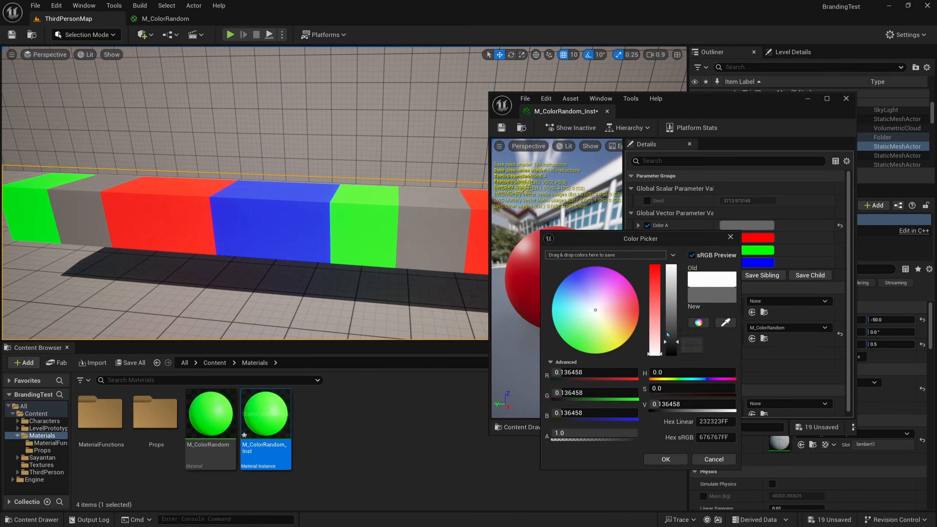
left_click(571, 329)
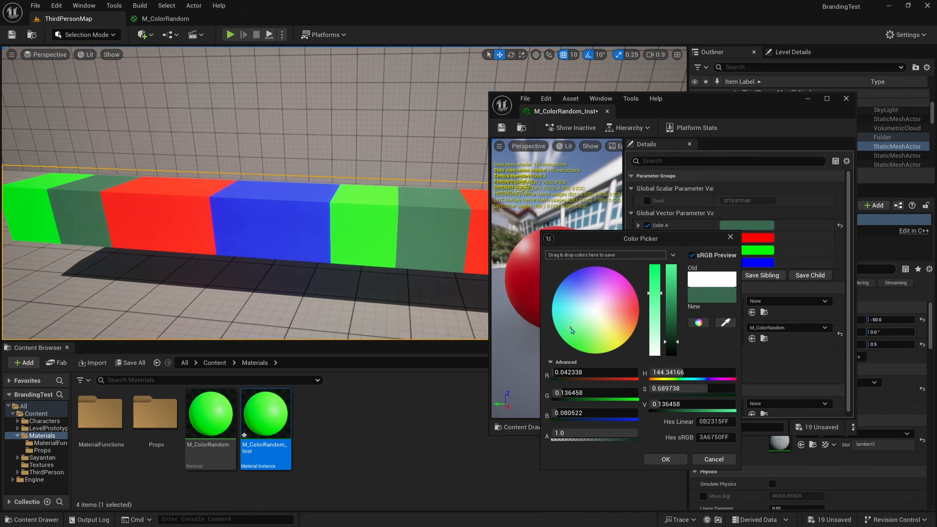
left_click(665, 459)
Step: Set the instance's Color B to a desaturated dark red, sRGB hex 5E3B3BFF
left_click(746, 237)
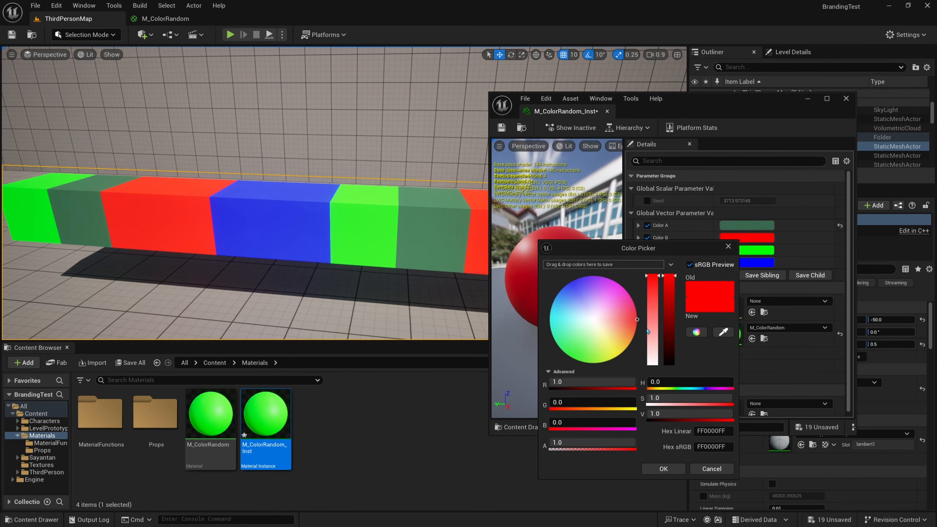
left_click_drag(651, 314, 653, 287)
left_click_drag(669, 364, 671, 357)
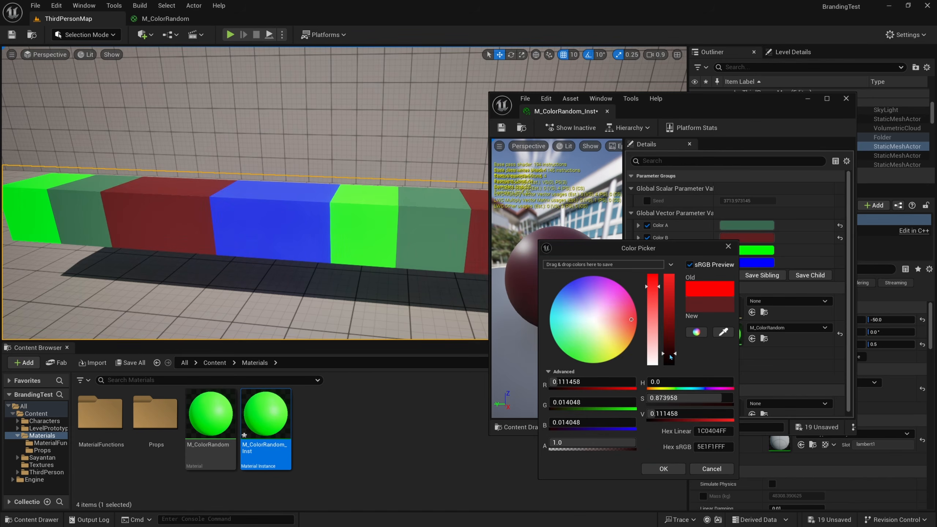
left_click_drag(653, 312, 653, 317)
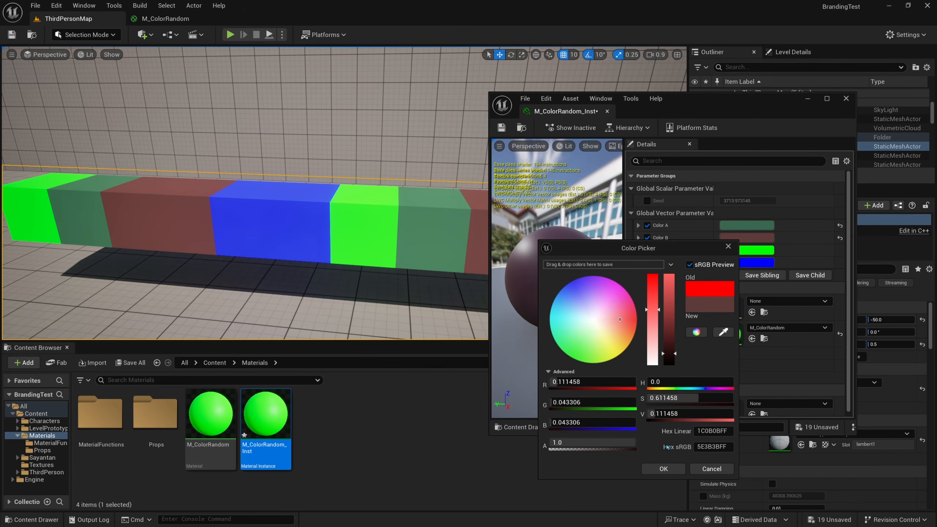
left_click(663, 468)
Step: Set the instance's Color C to a dark blue, sRGB hex 0C445CFF
left_click(747, 250)
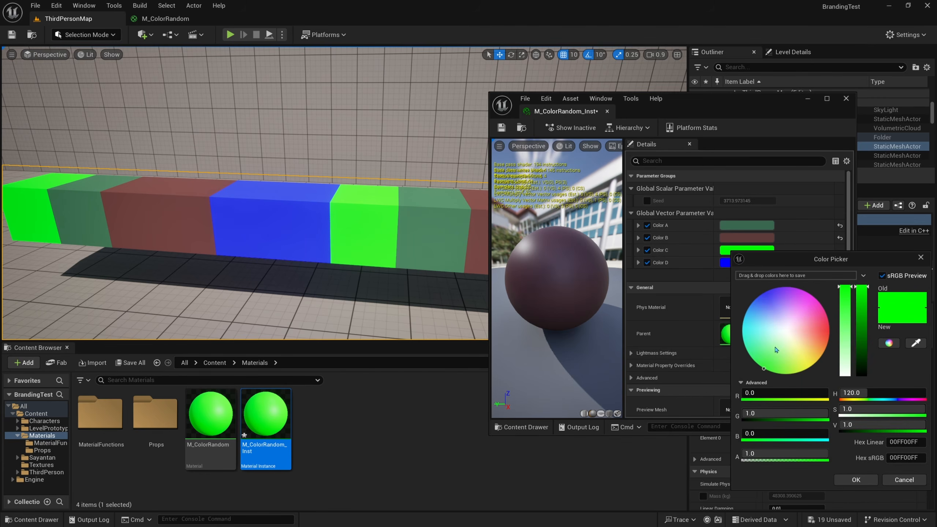
left_click_drag(821, 354, 748, 310)
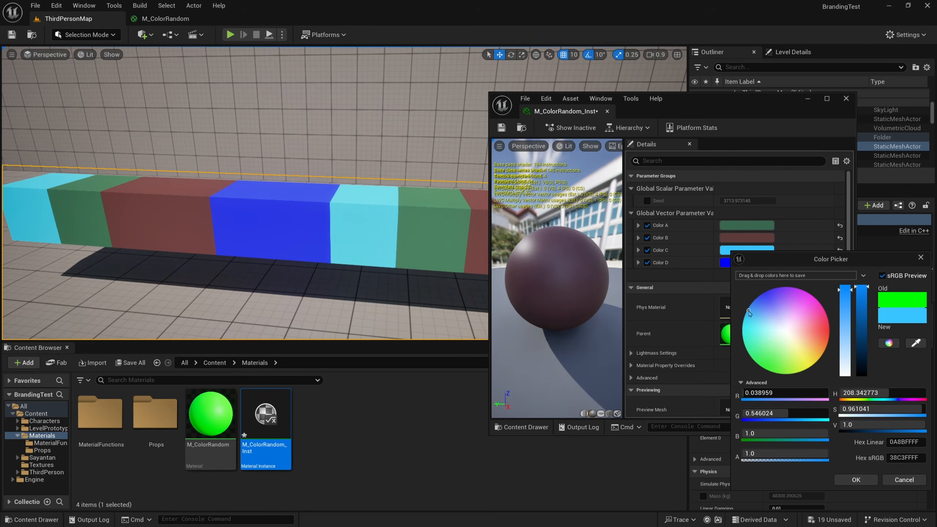
left_click_drag(861, 289, 861, 365)
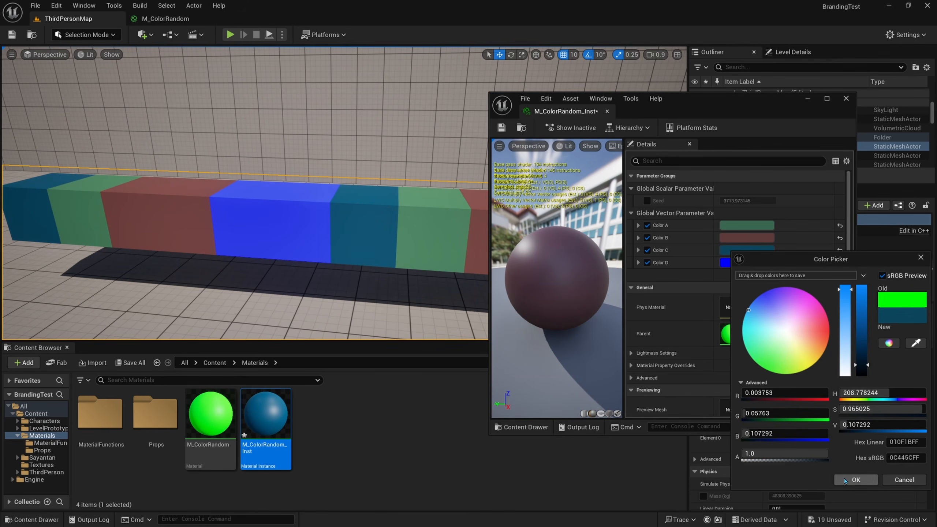
left_click(855, 479)
Step: Set the instance's Color D to a near-black gray, sRGB hex 1E1E22FF, and minimize the instance editor
left_click(747, 262)
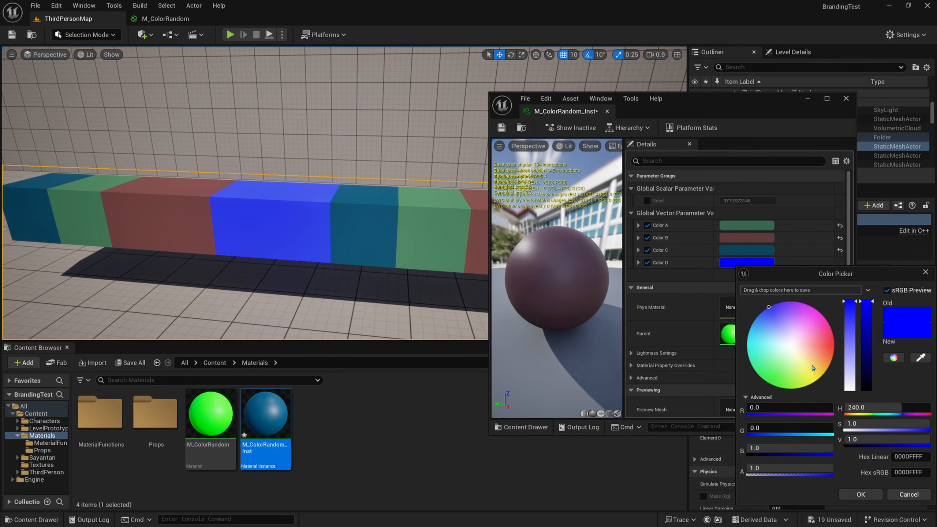
left_click(853, 375)
left_click(868, 389)
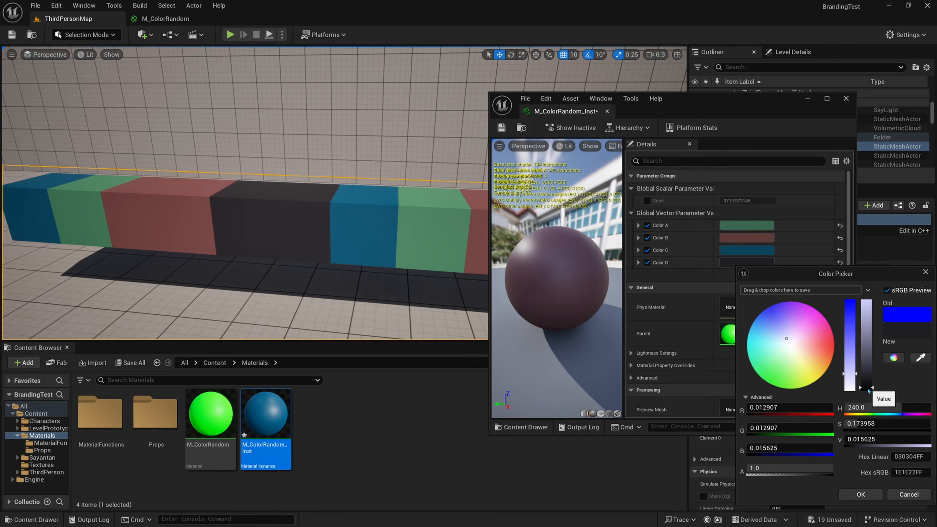
left_click(868, 492)
left_click(807, 99)
Step: Review the recolored cube row in the level from the front and at an angle
key("s")
mouse_move(461, 200)
right_mouse_down()
mouse_move(472, 200)
mouse_move(461, 199)
right_mouse_up()
mouse_move(431, 156)
right_mouse_down()
mouse_move(444, 151)
mouse_move(419, 157)
right_mouse_up()
key("w")
left_click(363, 228)
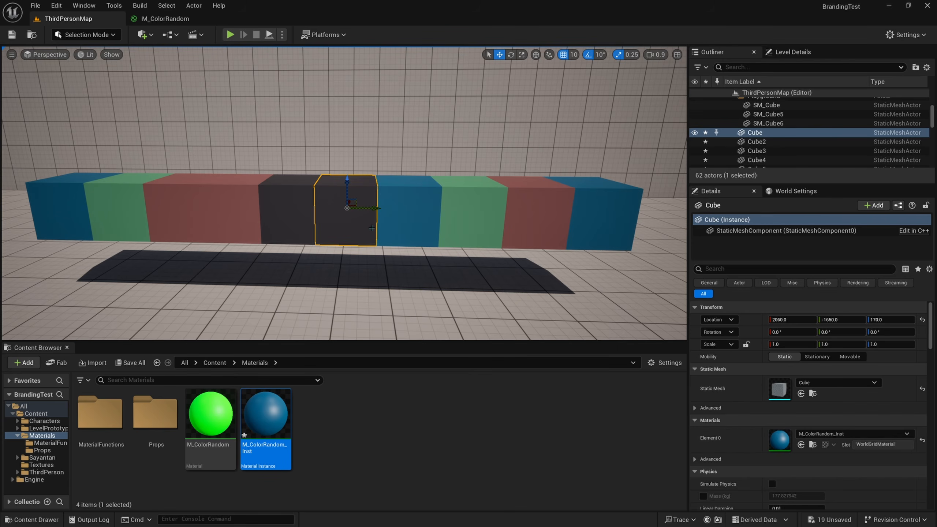
left_click(516, 413)
right_click_drag(411, 303, 405, 302)
key("s")
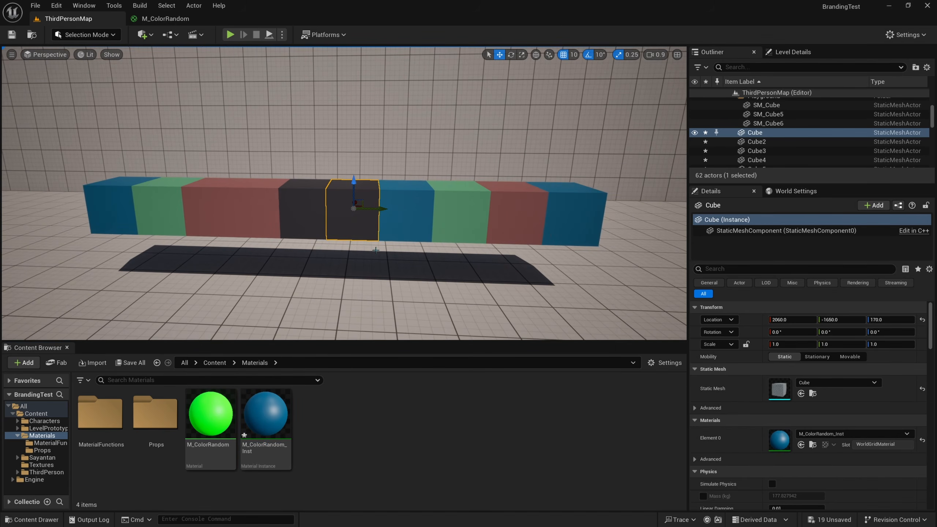
key("d")
right_click_drag(347, 202, 321, 203)
key("w")
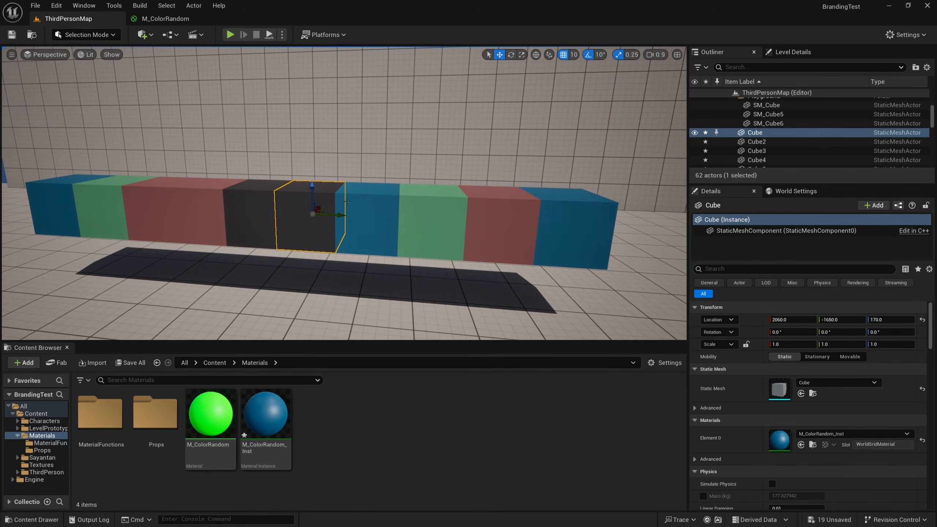
Step: View the stacked BOXWARE and CARGO SHIELD shipping containers in a slightly taller viewport
key("a")
right_click_drag(387, 220, 441, 206)
key("d")
scroll(453, 217, "down", 2)
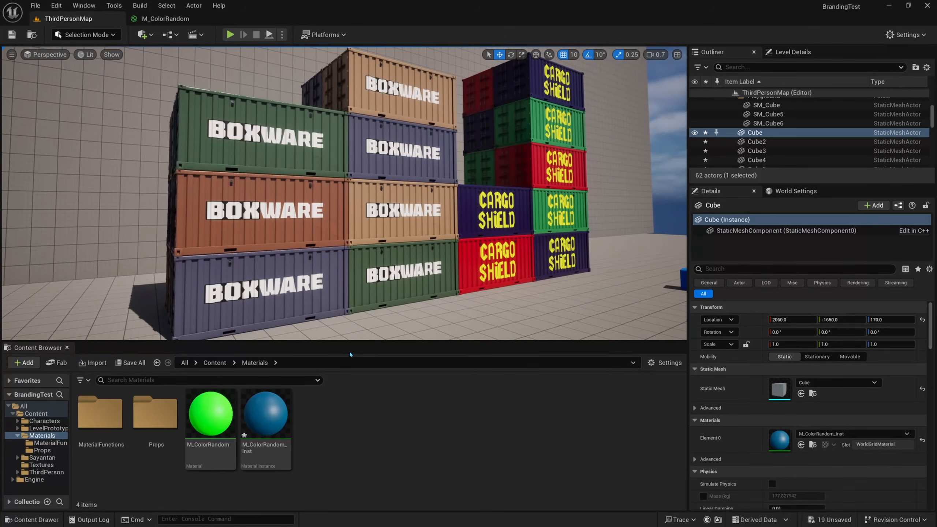
left_click_drag(342, 347, 342, 367)
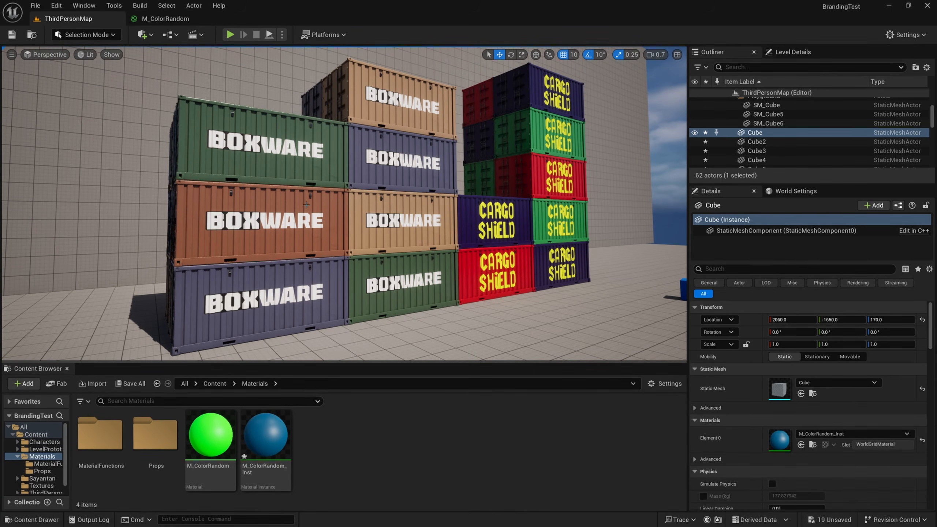
Step: Select the brown BOXWARE container in the middle row, try pulling it out of the stack, and undo the last move
scroll(289, 220, "up", 3)
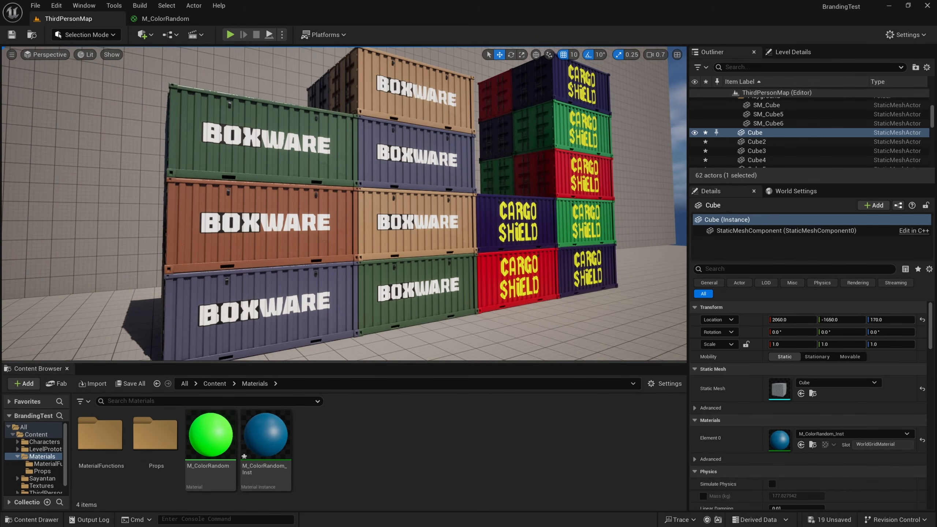
left_click(289, 221)
right_click_drag(289, 222, 343, 222)
left_click_drag(335, 251, 411, 277)
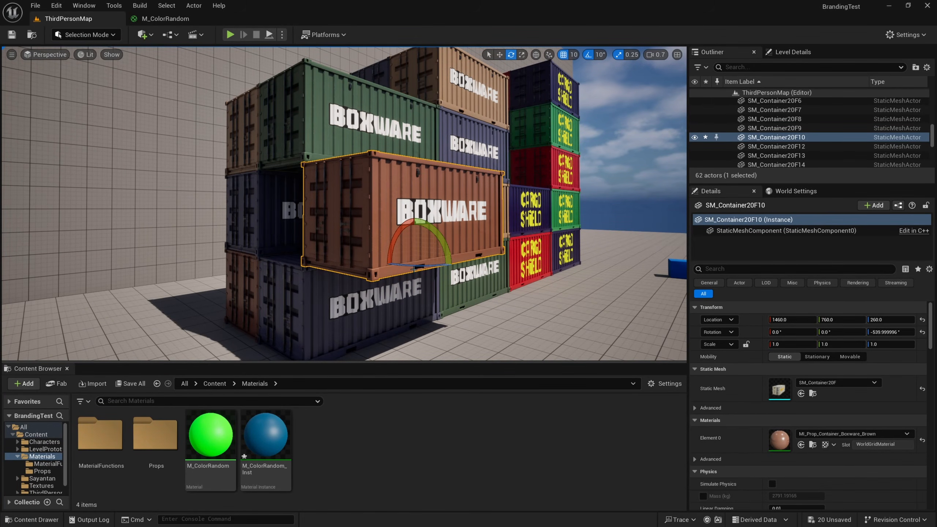
key("ctrl+z")
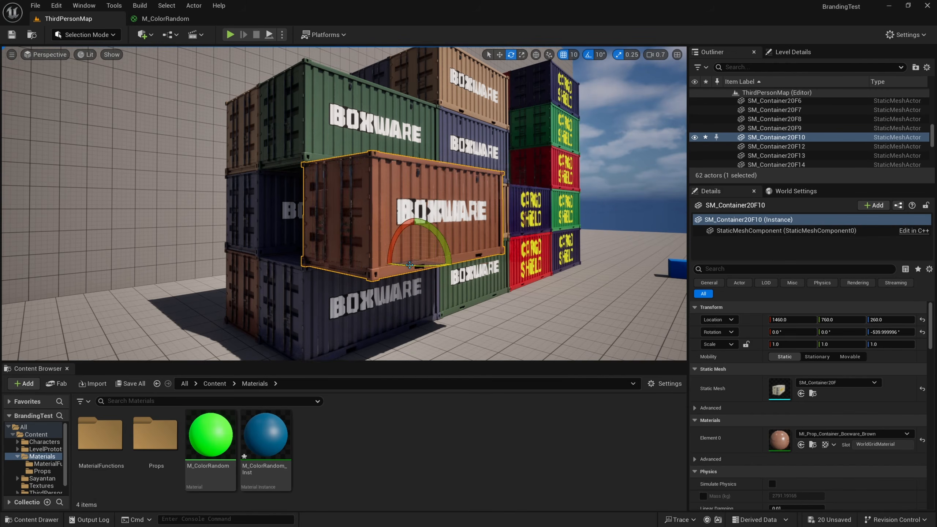
left_click_drag(439, 228, 432, 228, "alt")
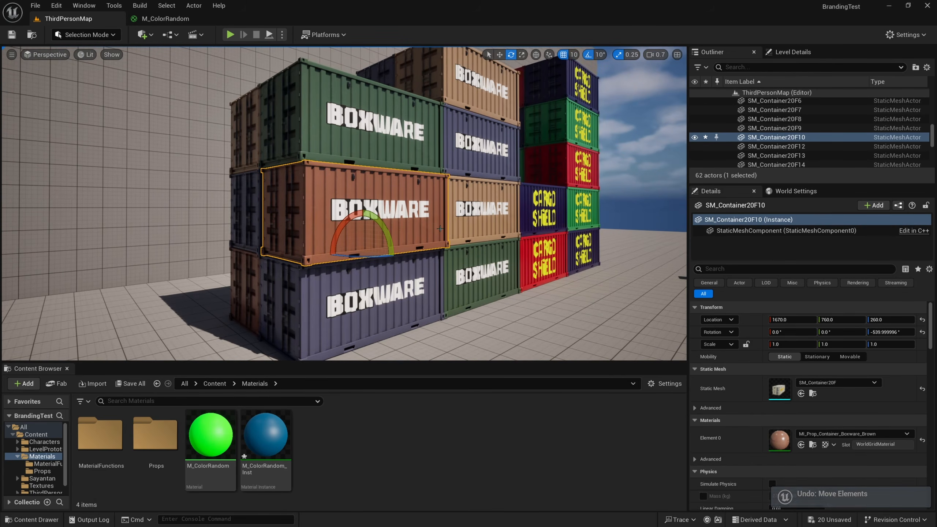
Step: Locate the brown container's material in the Props folder and look through the BOXWARE and CargoShield material instances there
right_click_drag(431, 220, 431, 219)
key("w")
key("d")
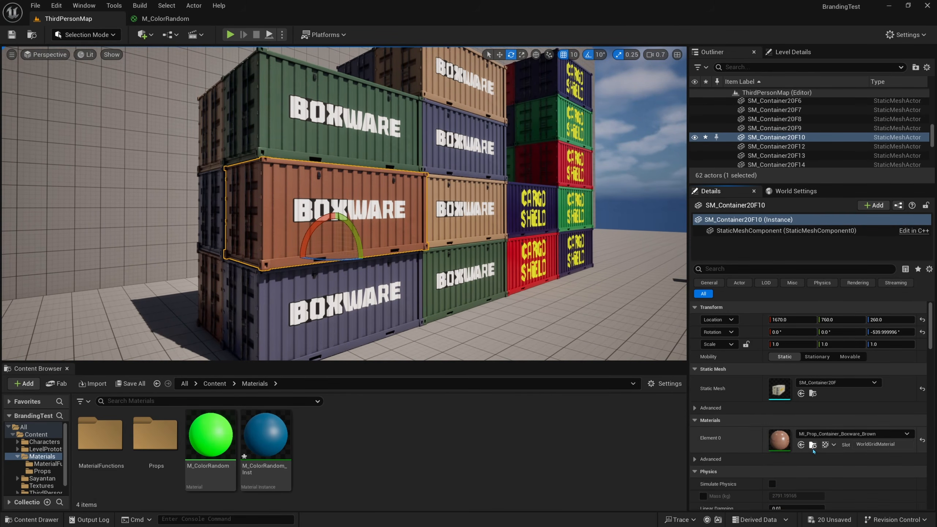
left_click(813, 448)
left_click(314, 446)
left_click(369, 445)
left_click(414, 446)
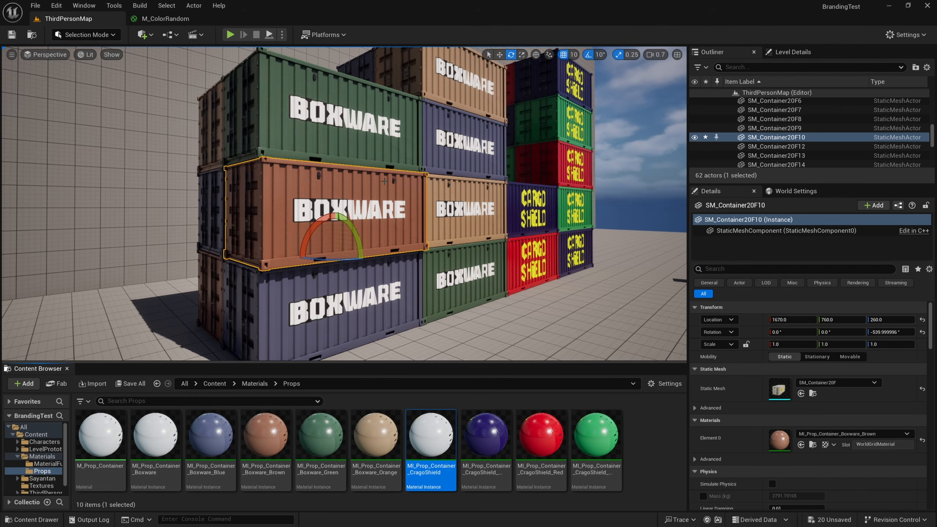
Step: Move the brown BOXWARE container back along the X axis to 1690, in line with the stack
key("w")
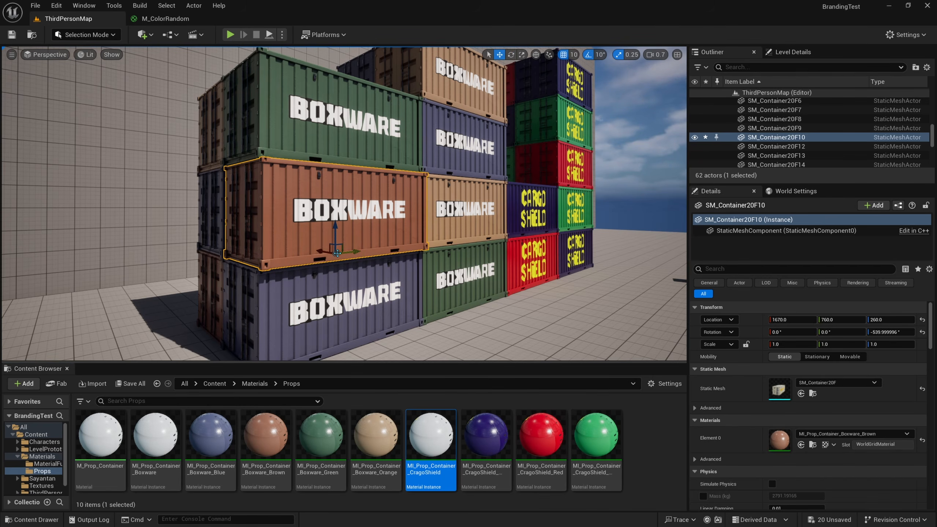
left_click_drag(336, 253, 331, 252)
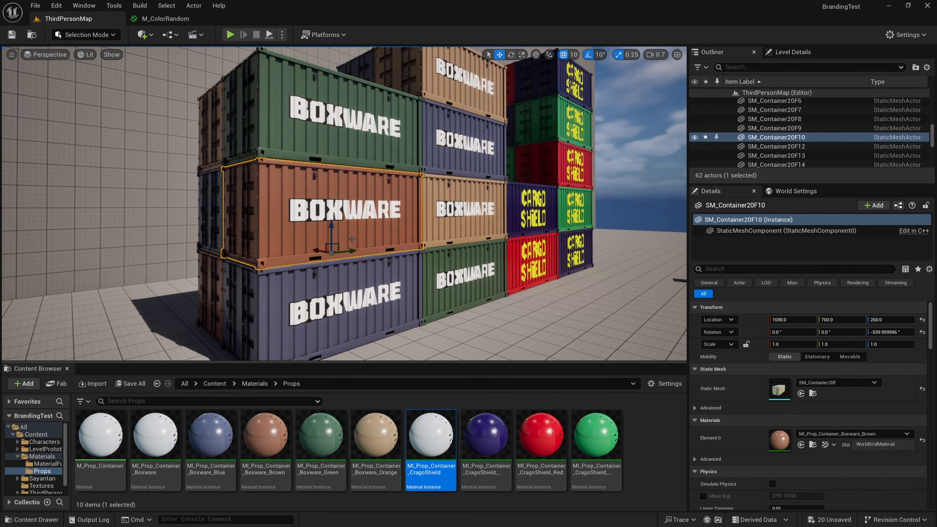
right_click_drag(378, 249, 372, 248)
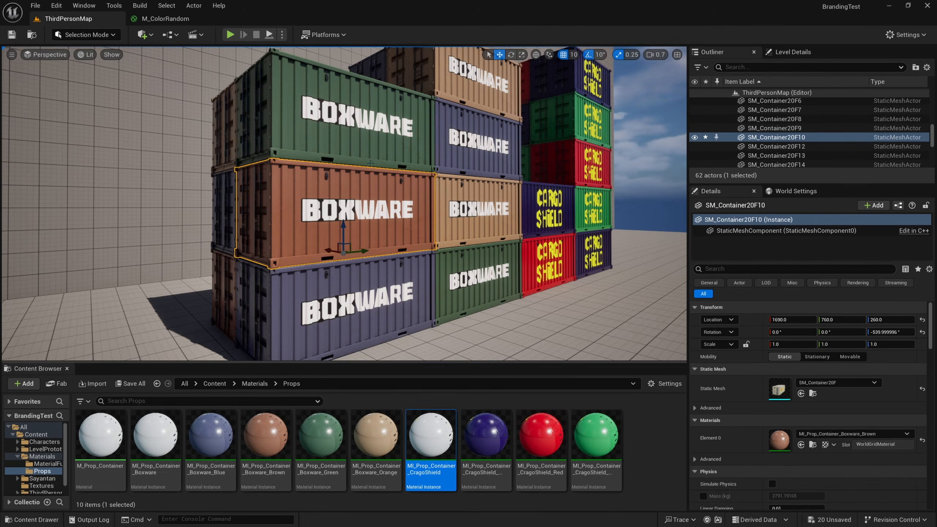
right_click_drag(461, 219, 380, 221)
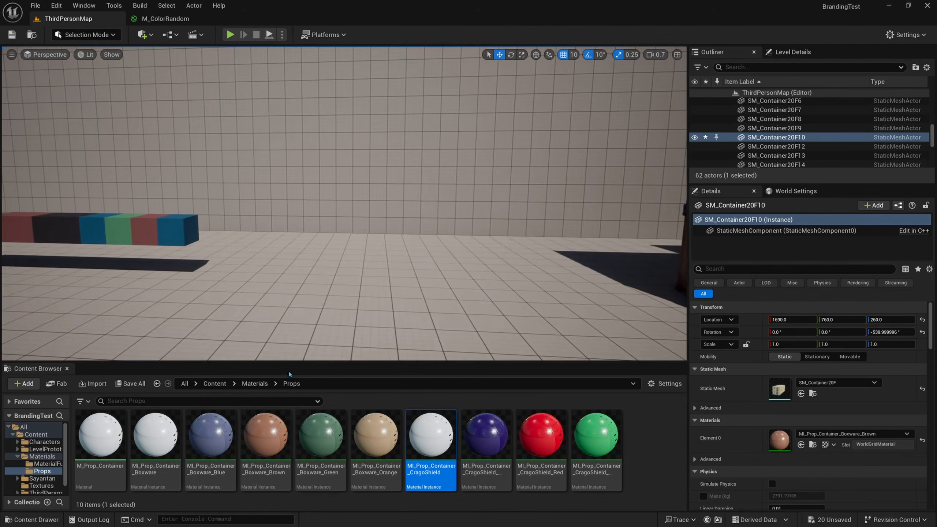
Step: Create a material function named MF_RandomColor in the Materials/MaterialFunctions folder
left_click(254, 384)
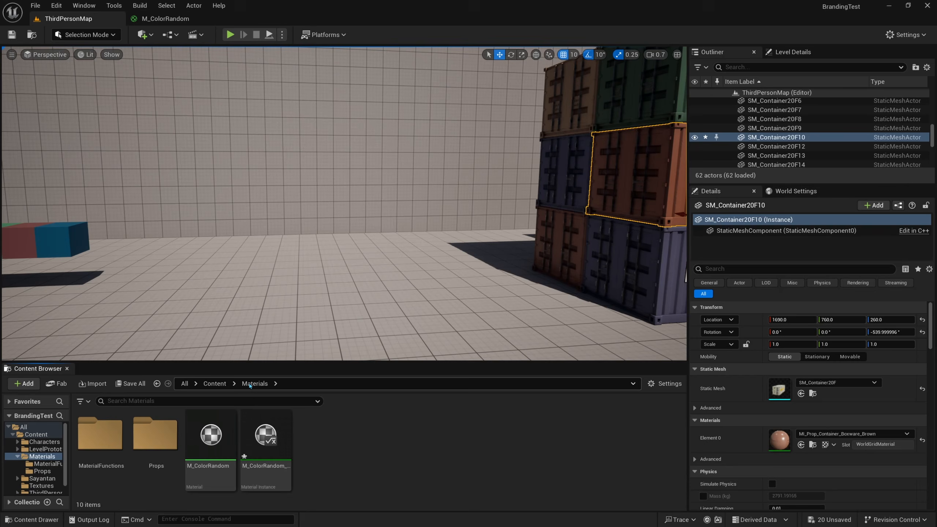
left_click(120, 411)
double_click(120, 411)
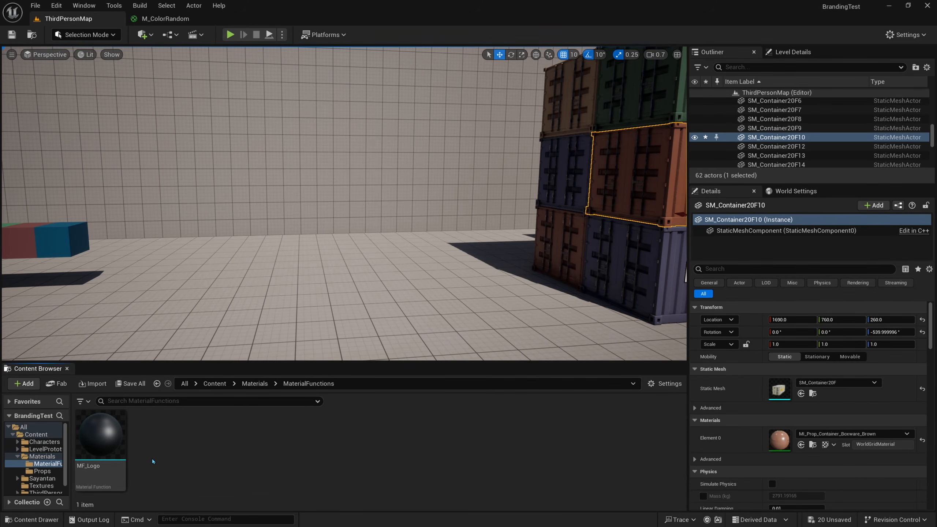
right_click(160, 453)
mouse_move(213, 360)
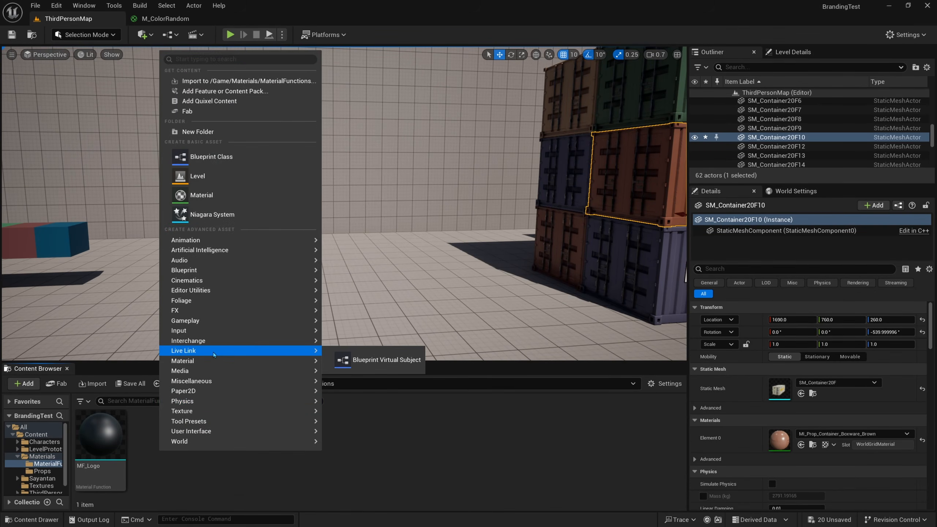
mouse_move(347, 428)
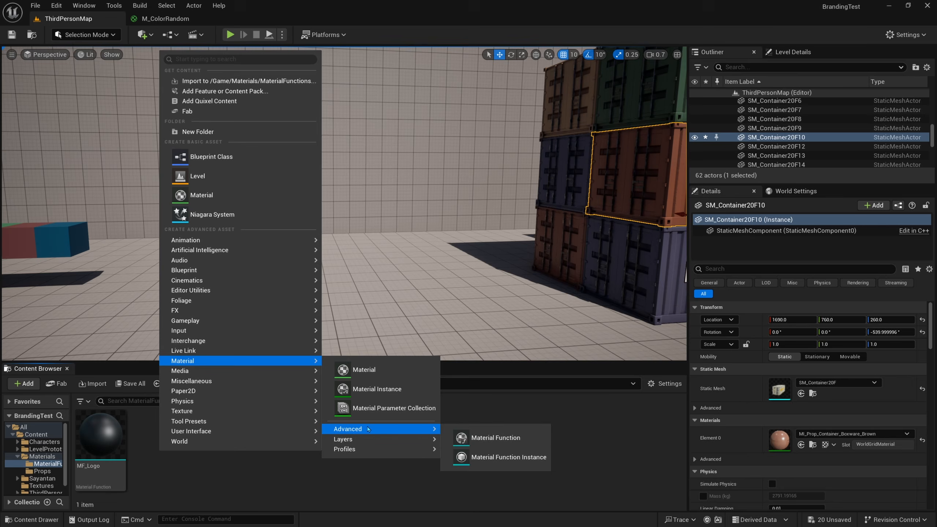
left_click(477, 434)
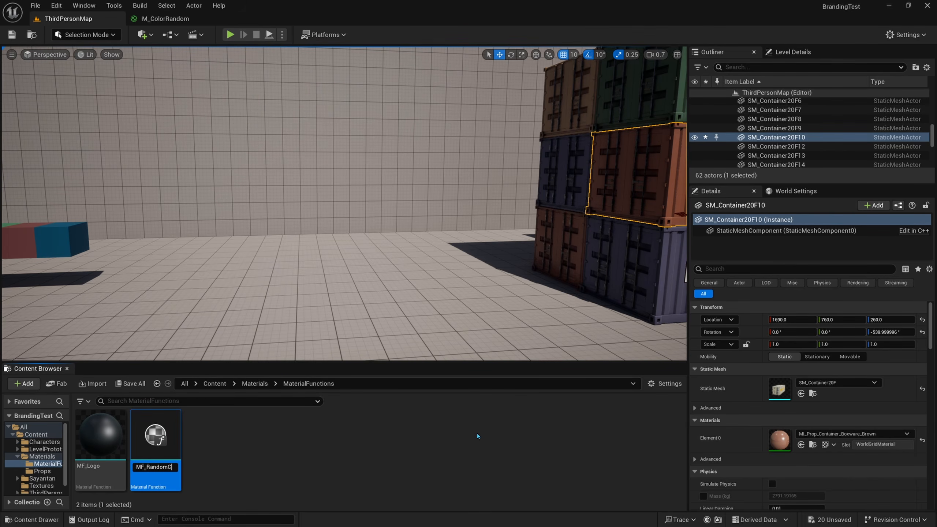
type("MF_RandomColor")
key("Return")
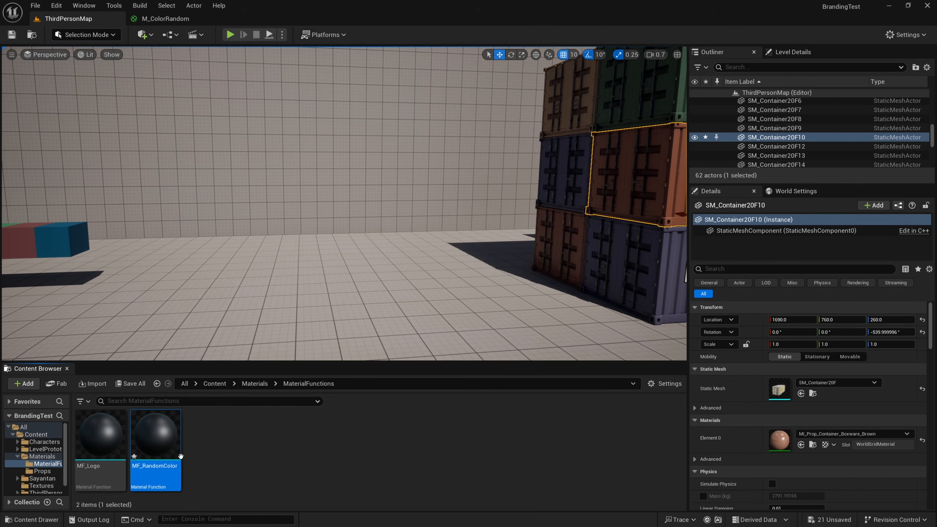
Step: Open MF_RandomColor and paste in all of M_ColorRandom's nodes except the material output node
double_click(180, 456)
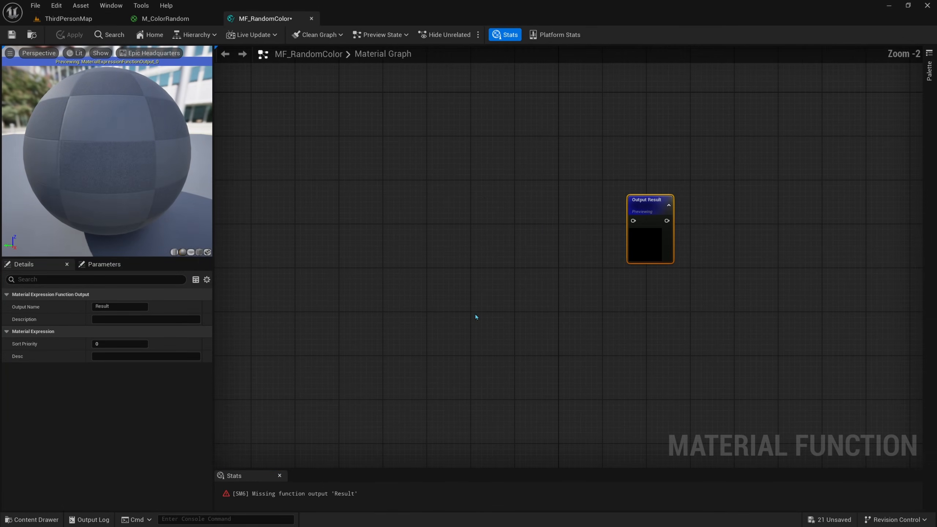
left_click_drag(400, 469, 431, 399)
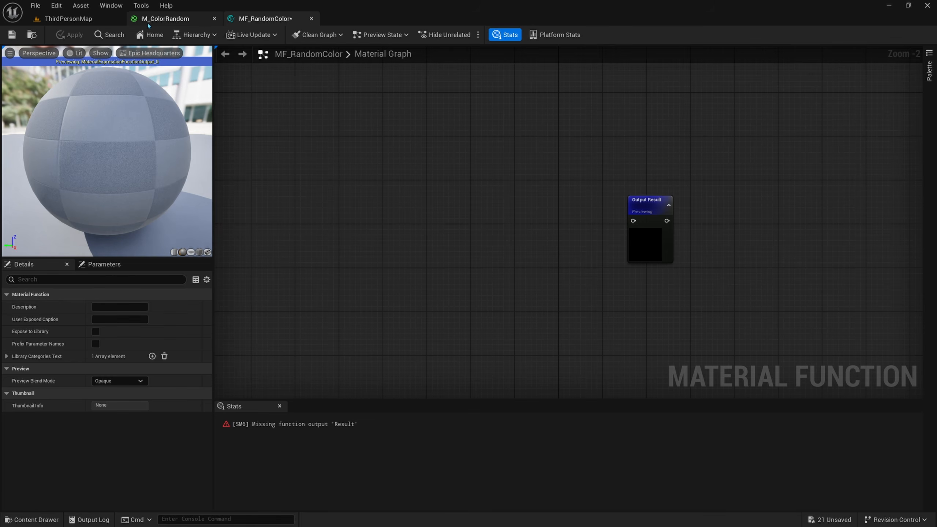
left_click(165, 19)
scroll(332, 146, "down", 2)
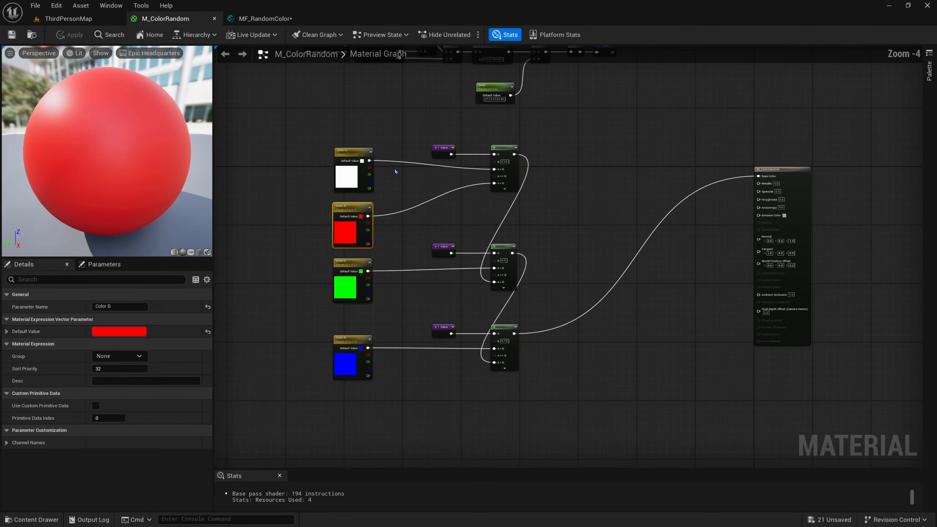
left_click_drag(597, 95, 332, 379)
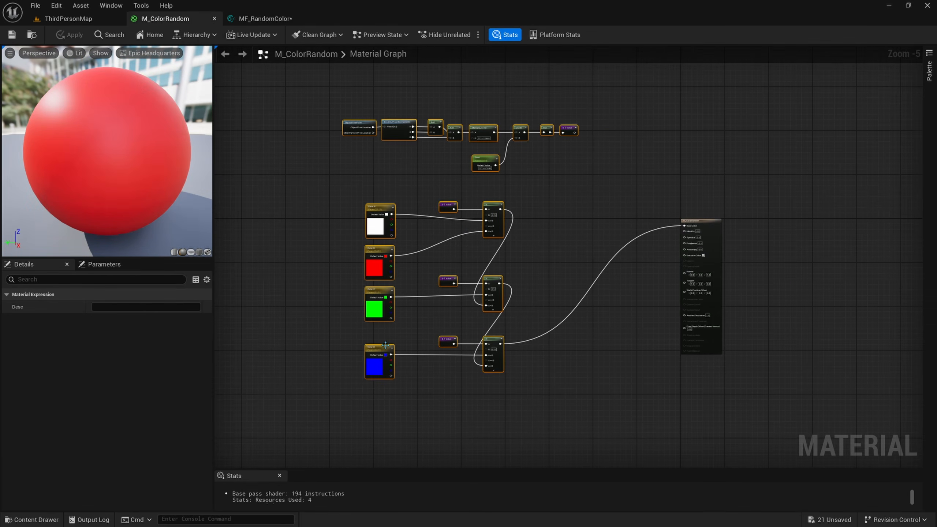
left_click(265, 19)
right_click_drag(341, 161, 439, 163)
key("ctrl+v")
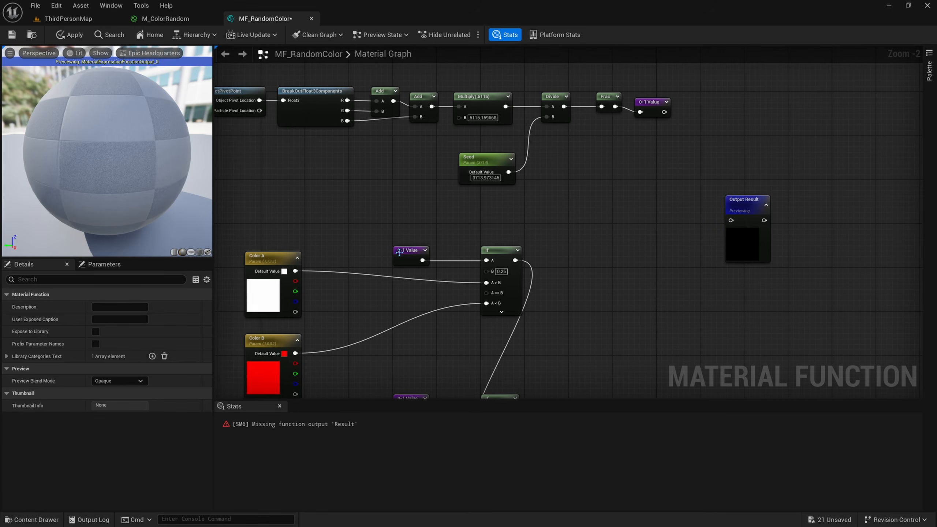
Step: Connect the last If node to Output Result and place the output node in line with it
right_click_drag(583, 235, 527, 99)
scroll(527, 98, "down", 2)
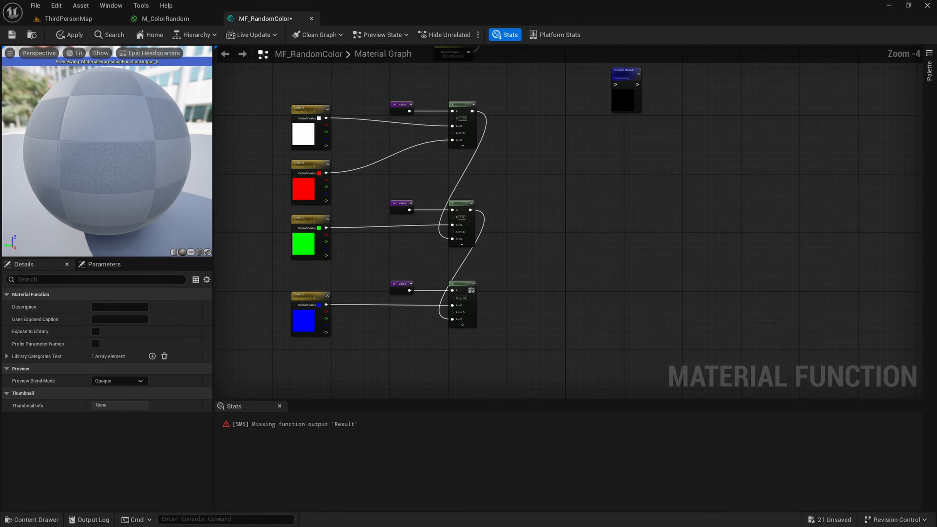
left_click_drag(472, 290, 614, 84)
left_click_drag(631, 115, 640, 305)
right_click_drag(545, 238, 560, 239)
right_click_drag(408, 222, 419, 236)
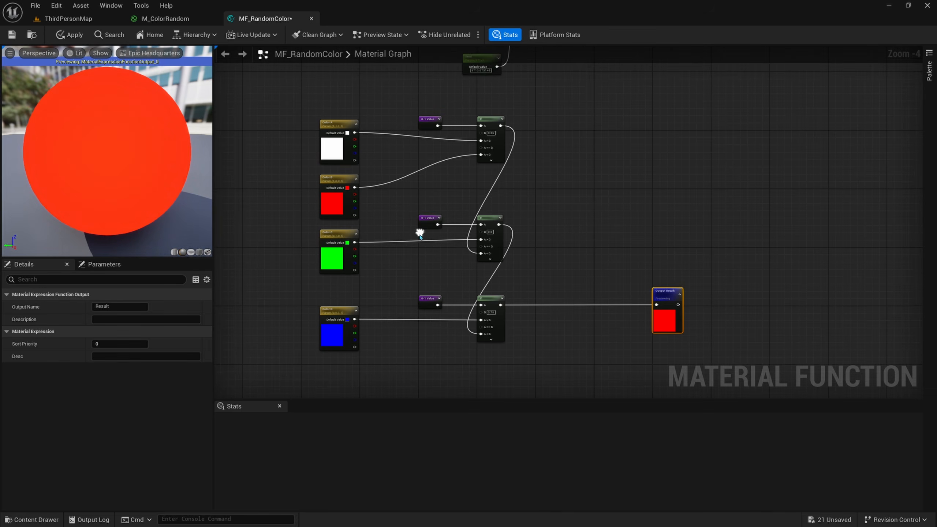
Step: Assign the four parameters Color A to Color D to a new group named Random Color
scroll(366, 235, "up", 1)
right_click_drag(386, 196, 414, 182)
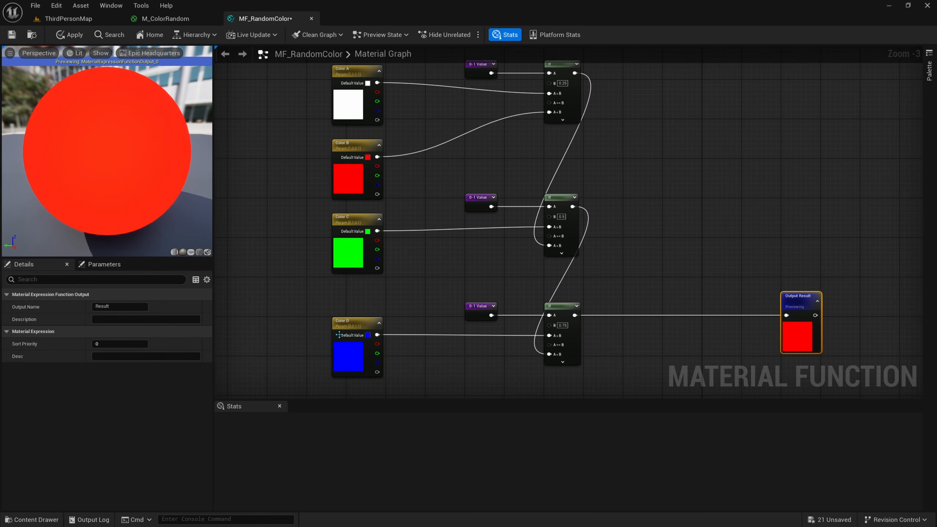
left_click_drag(394, 355, 286, 122)
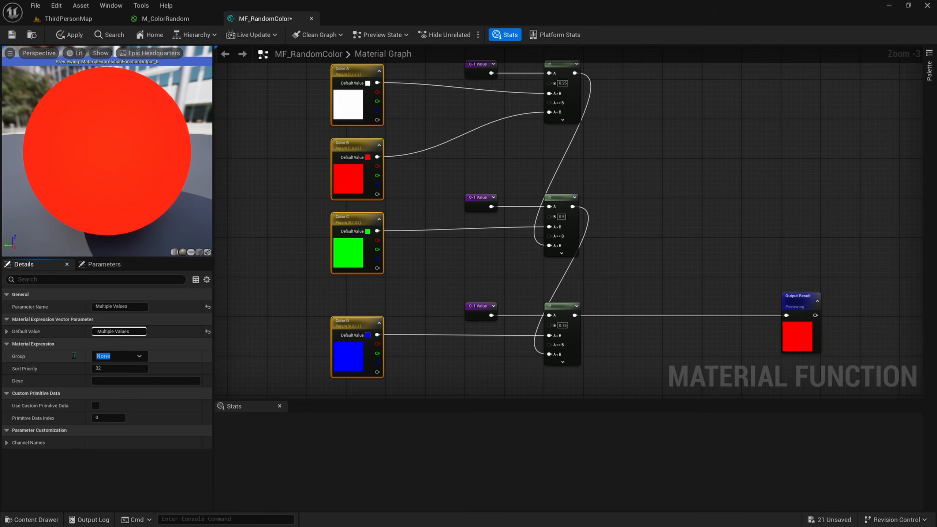
type("Ra")
type("Random Color")
key("Return")
left_click(238, 320)
Step: Assign the Seed parameter to the Random Color group and save the material function
right_click_drag(316, 193, 304, 253)
right_click_drag(355, 173, 515, 214)
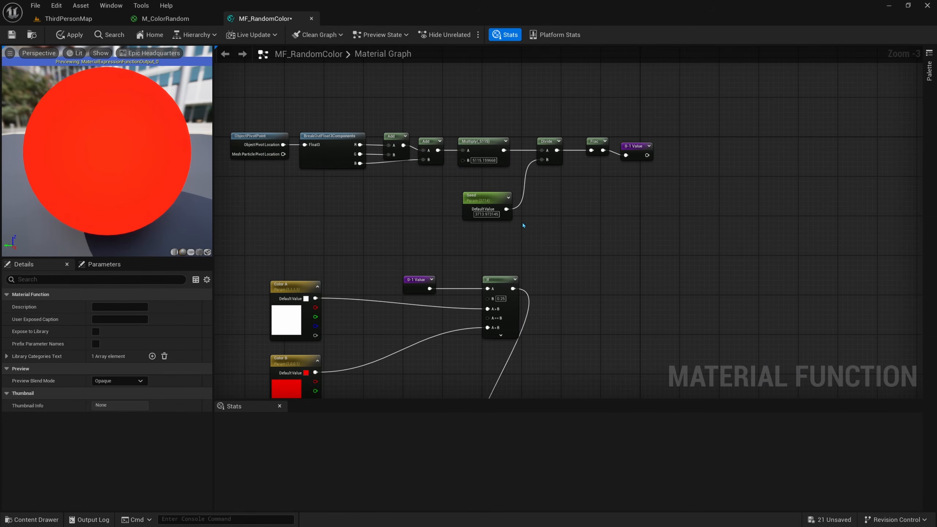
left_click_drag(443, 191, 444, 191)
left_click_drag(534, 233, 506, 222)
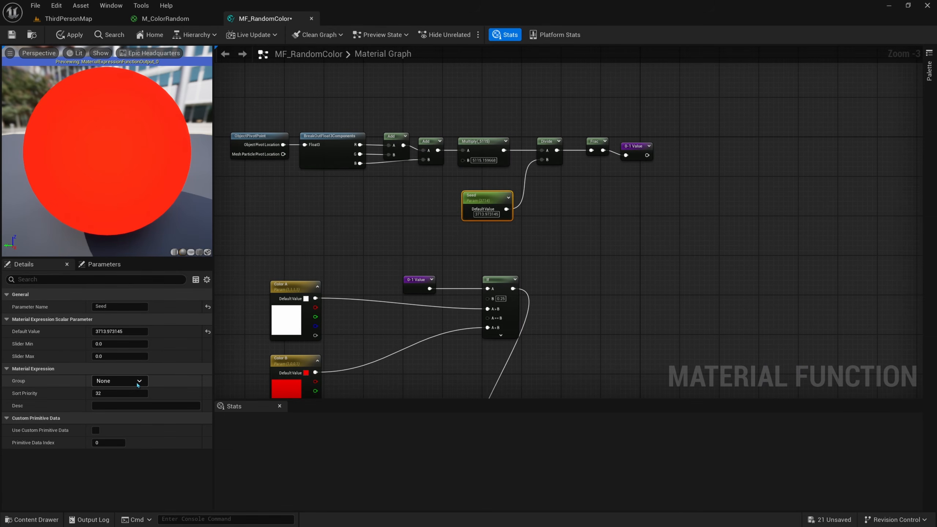
left_click(114, 381)
left_click(125, 391)
right_click_drag(409, 282, 399, 160)
scroll(411, 210, "down", 1)
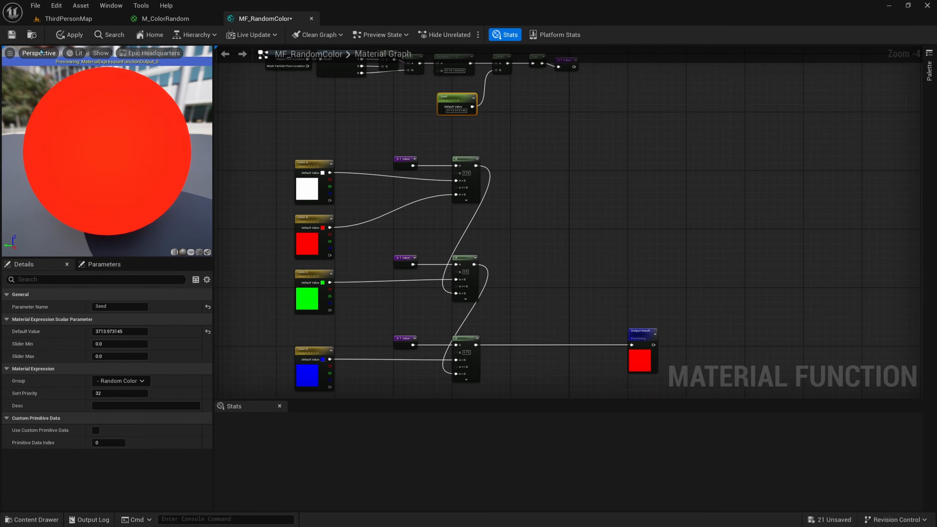
left_click(11, 35)
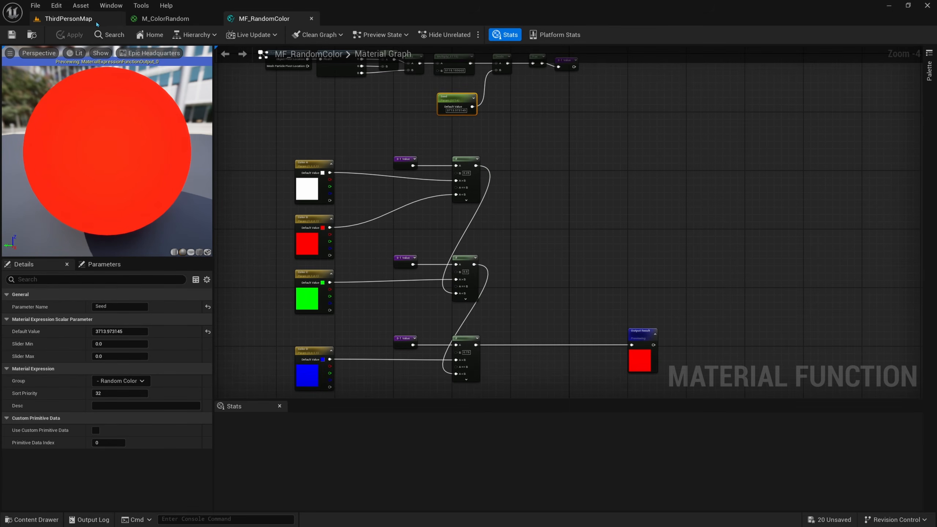
Step: Return to ThirdPersonMap, locate the brown container's material in the Props folder, and open the parent material M_Prop_Container
left_click(66, 19)
key("d")
right_click_drag(343, 207, 354, 190)
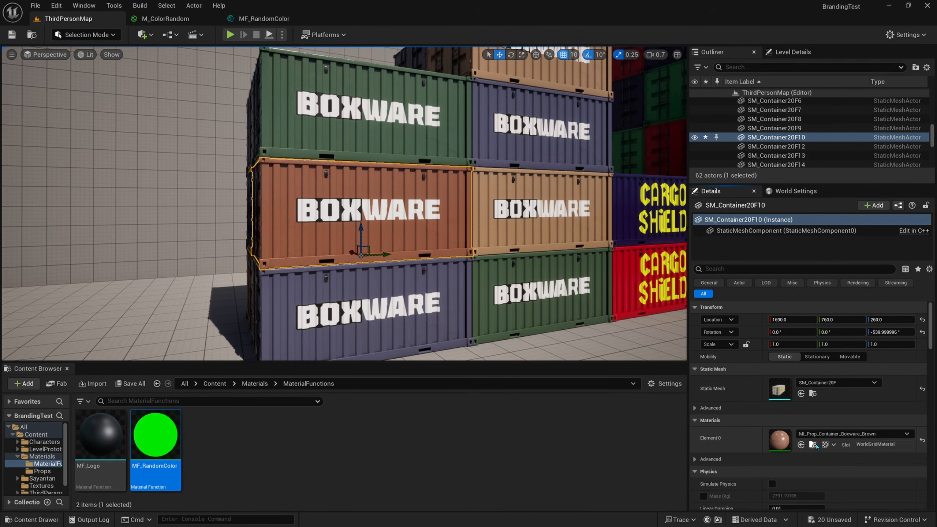
left_click(813, 445)
left_click(120, 433)
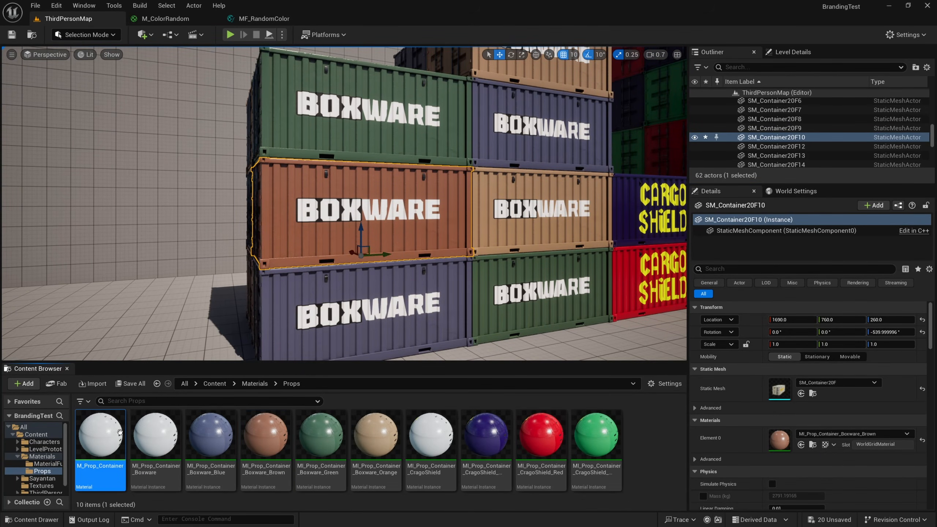
double_click(120, 432)
Step: Examine the MF_Logo function call between MakeMaterialAttributes and the M_Prop_Container output
scroll(427, 163, "down", 2)
right_click_drag(427, 163, 439, 179)
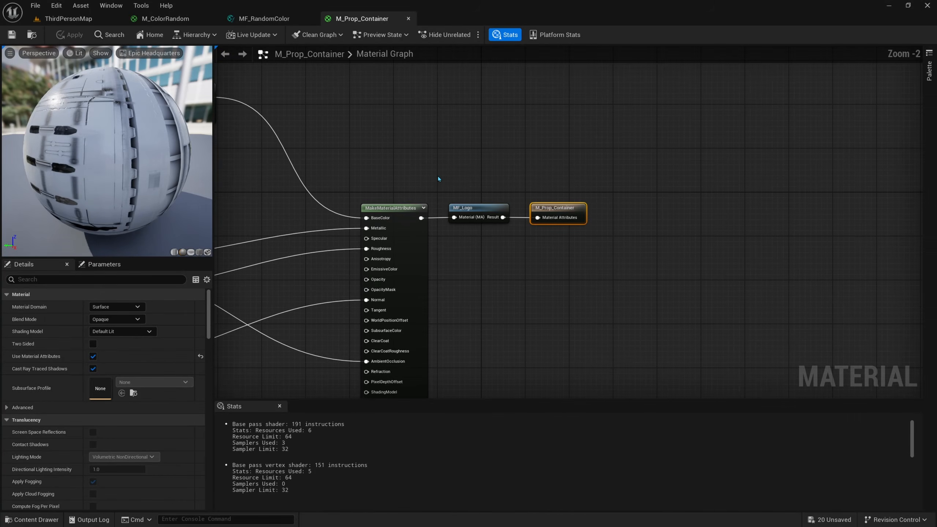
scroll(456, 191, "up", 2)
left_click(490, 216)
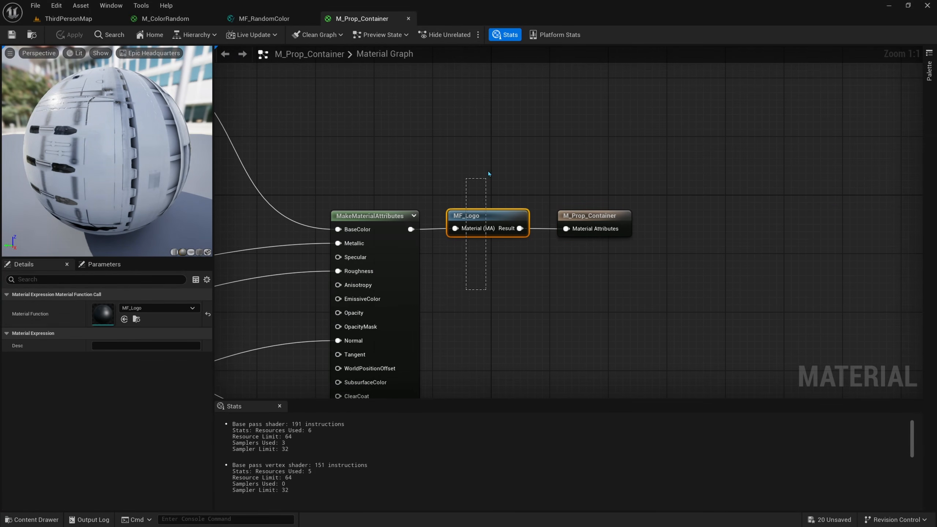
right_click_drag(412, 179, 427, 179)
right_click_drag(494, 213, 576, 216)
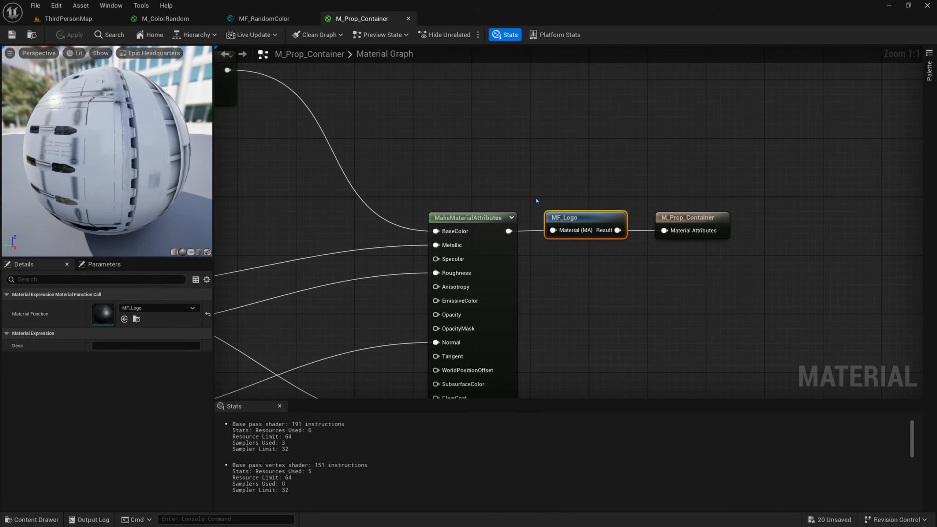
Step: Move the Color parameter node feeding the Lerp's A input a little higher above Color Metallic
scroll(587, 234, "down", 1)
right_click_drag(364, 189, 558, 234)
scroll(448, 201, "down", 1)
right_click_drag(412, 214, 543, 322)
left_click(471, 248)
left_click_drag(470, 248, 465, 226)
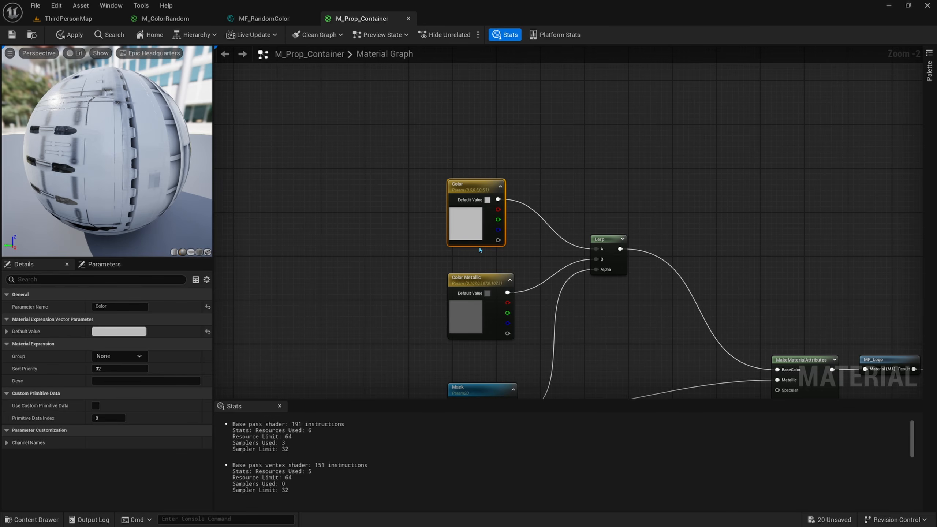
Step: Add the MF_RandomColor function from the MaterialFunctions folder to the M_Prop_Container material graph
left_click(64, 19)
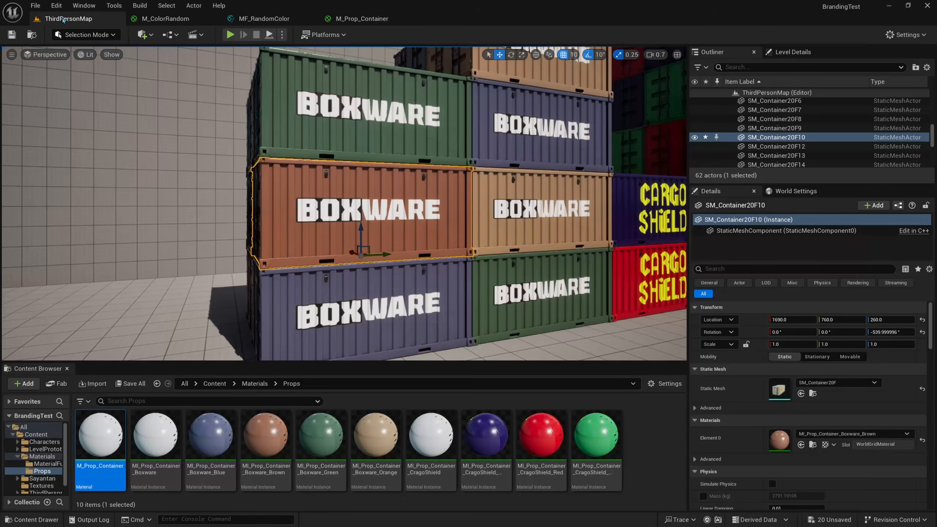
left_click(255, 383)
double_click(100, 434)
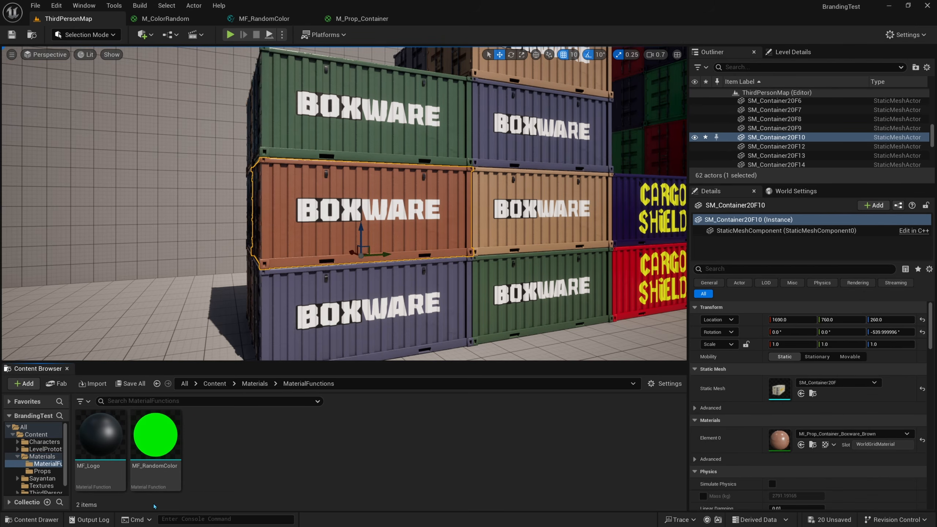
left_click_drag(170, 449, 351, 168)
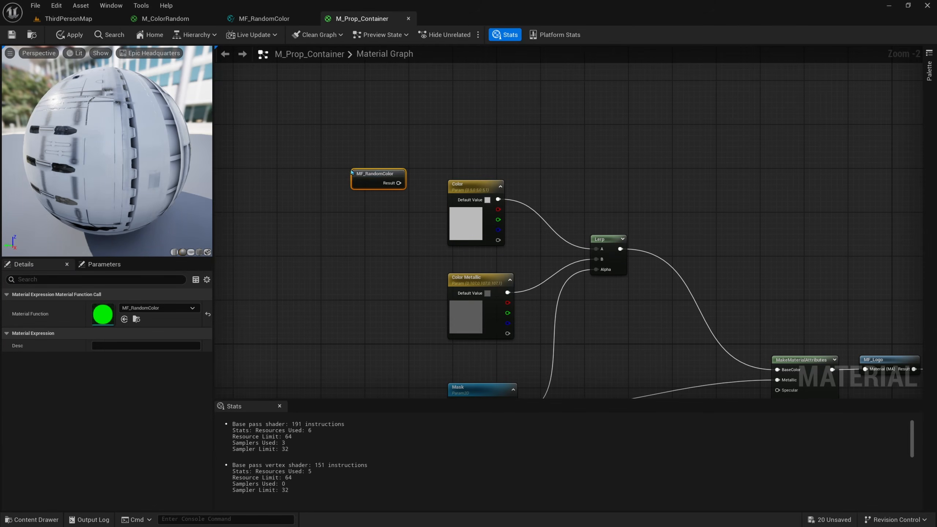
Step: Place the MF_RandomColor node just above the Color parameter node
right_click_drag(376, 174, 352, 199)
left_click_drag(351, 199, 581, 233)
left_click(515, 195)
right_click_drag(515, 194, 484, 204)
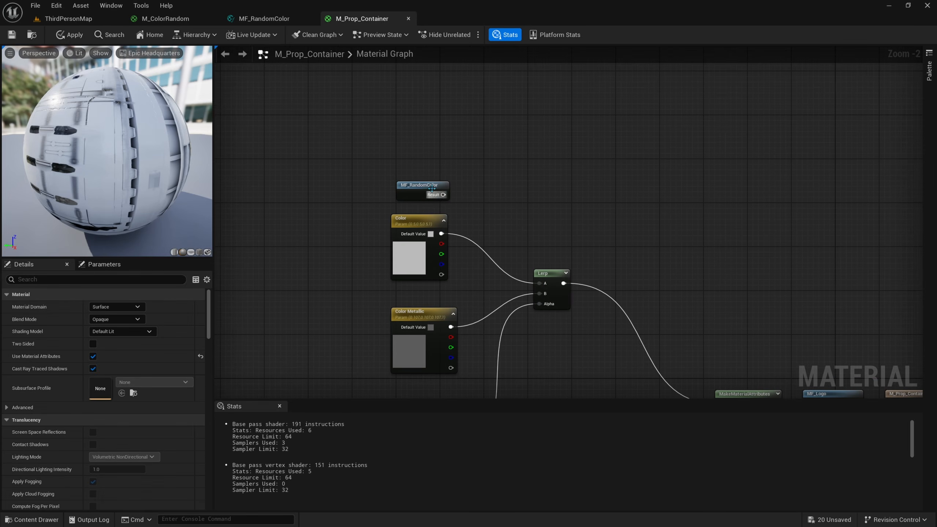
left_click_drag(431, 189, 425, 183)
right_click_drag(521, 221, 491, 185)
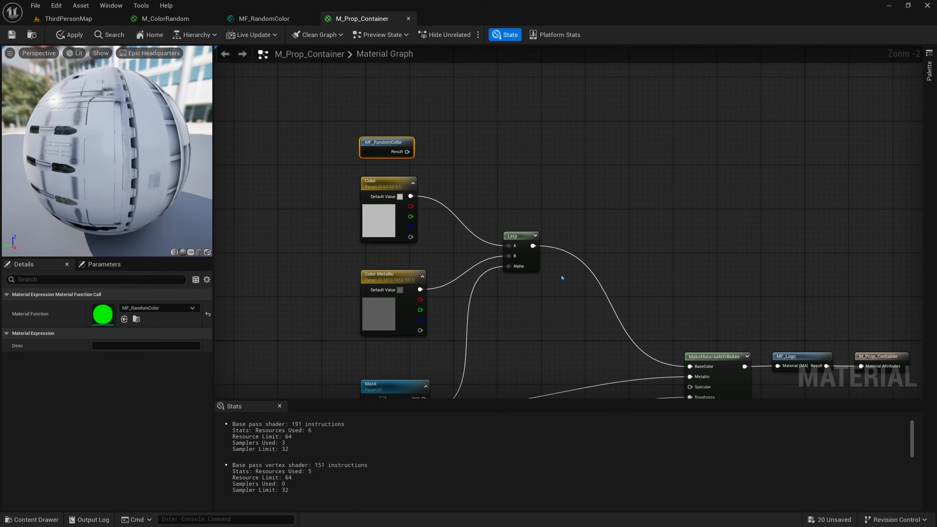
right_click_drag(434, 167, 418, 223)
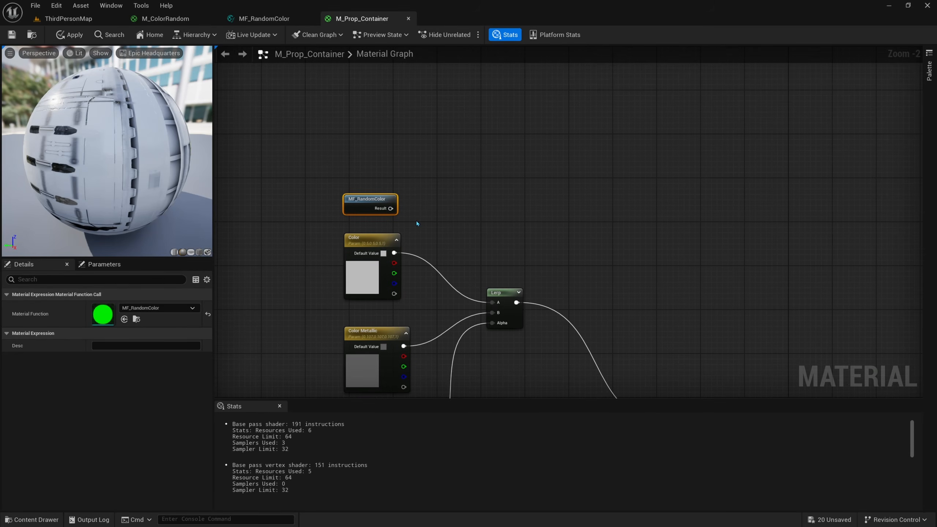
Step: Add a StaticSwitchParameter named "Use Random Color?" beside the MF_RandomColor node
right_click(447, 207)
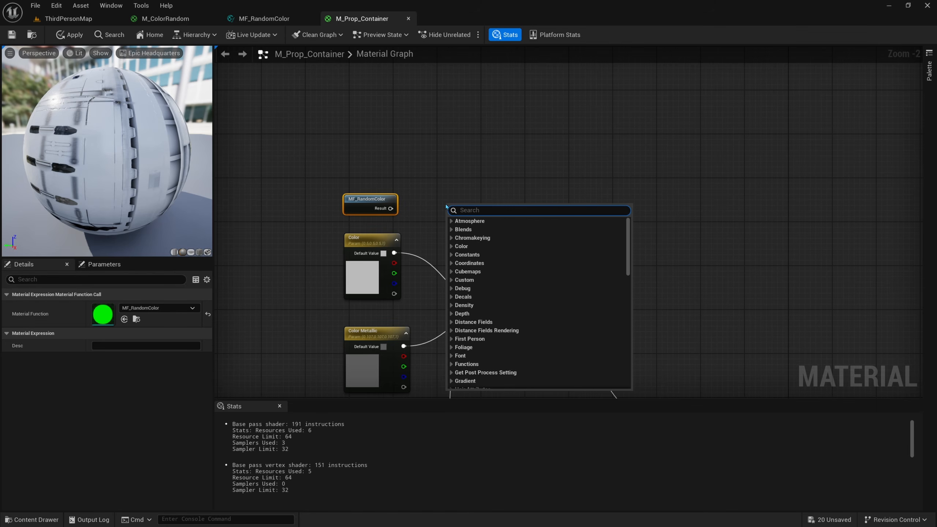
type("switch")
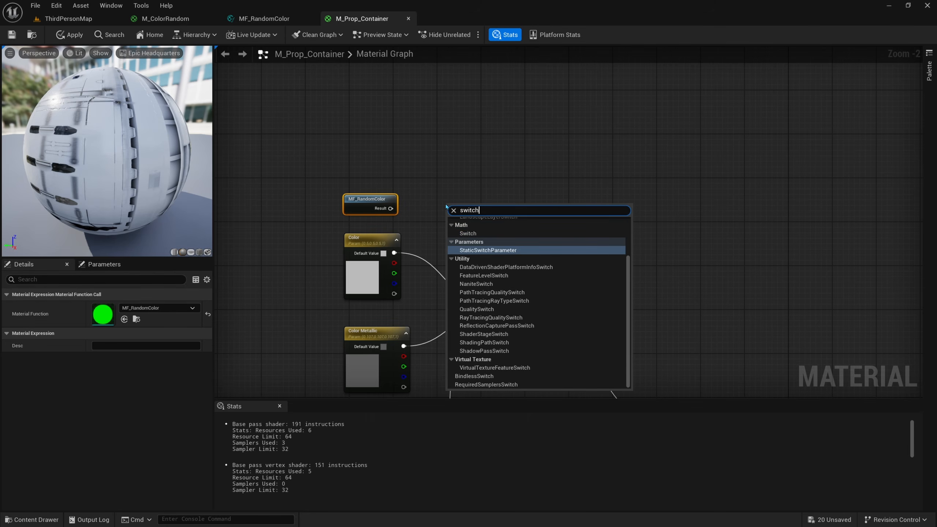
key("Return")
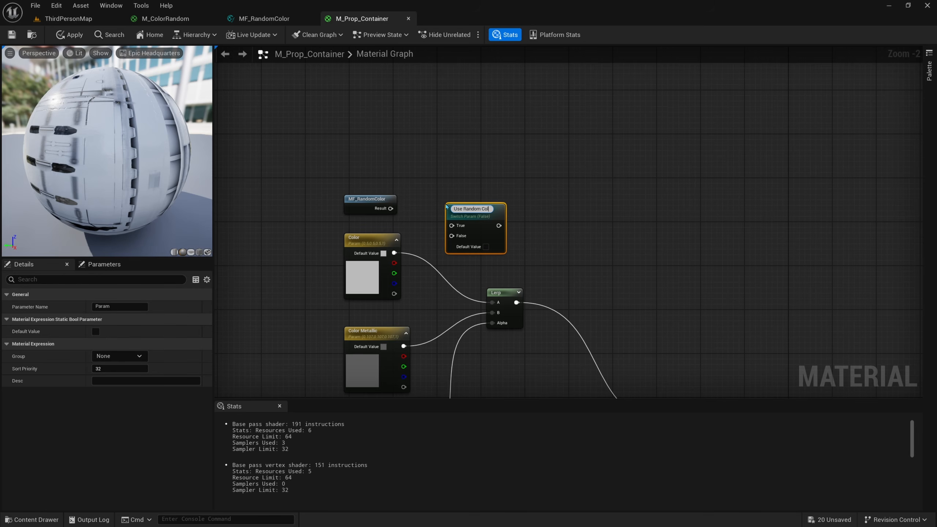
key("Return")
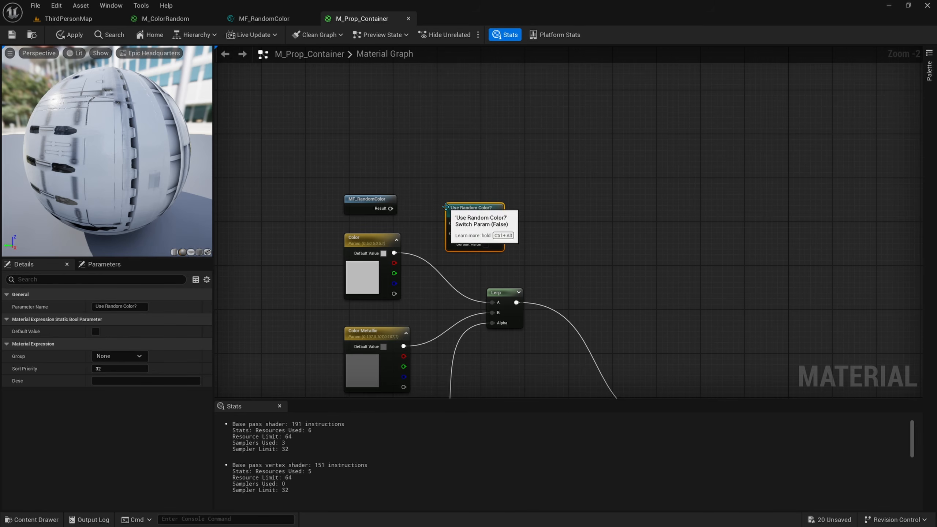
Step: Connect MF_RandomColor to the switch's True input, Color to False, and the switch's output to the Lerp's A input
left_click_drag(390, 208, 450, 202)
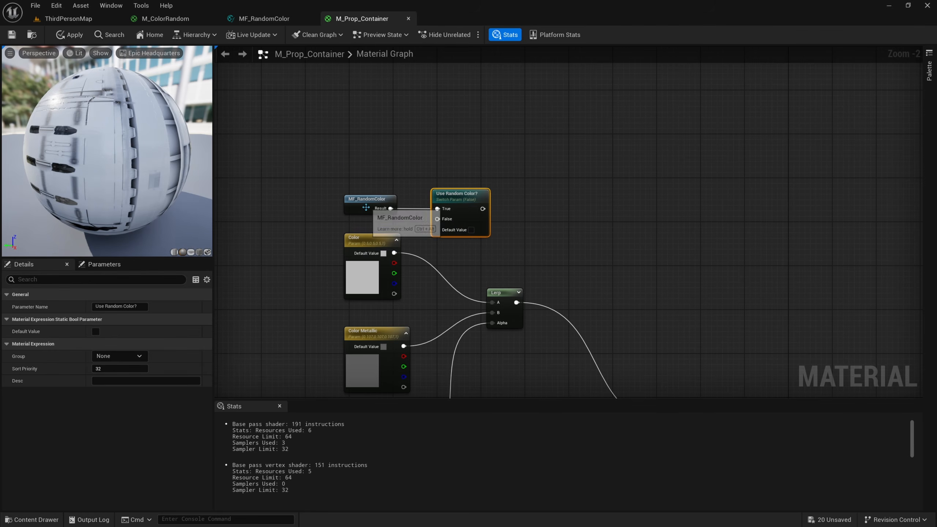
left_click(247, 15)
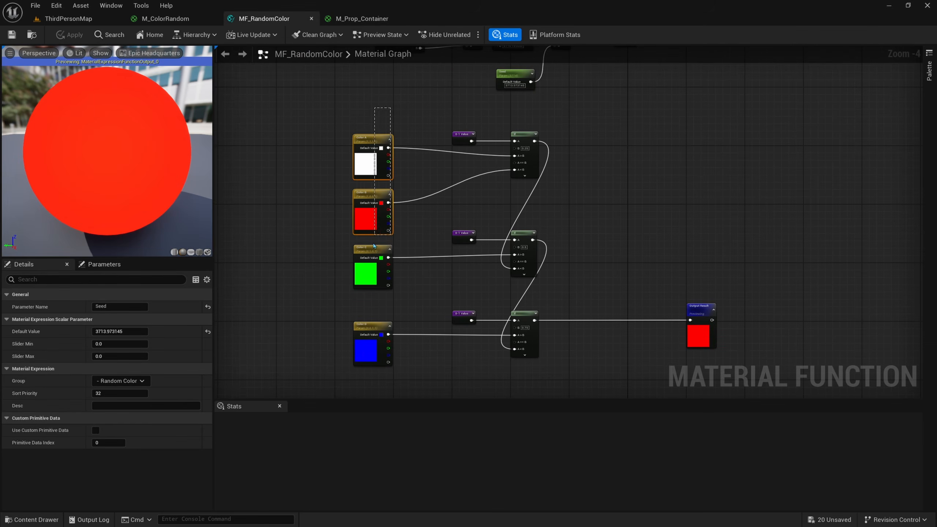
left_click(342, 19)
left_click_drag(437, 219, 394, 254)
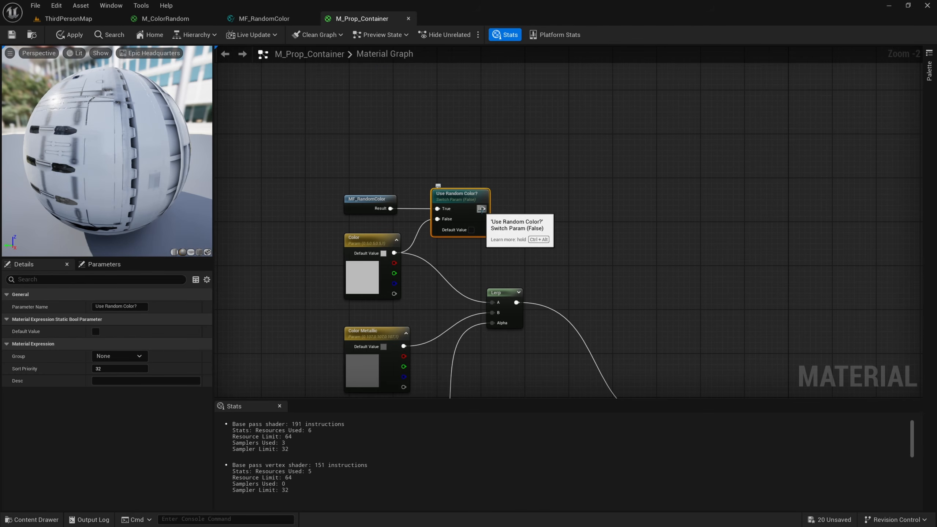
left_click_drag(482, 209, 493, 303)
right_click_drag(500, 291, 499, 245)
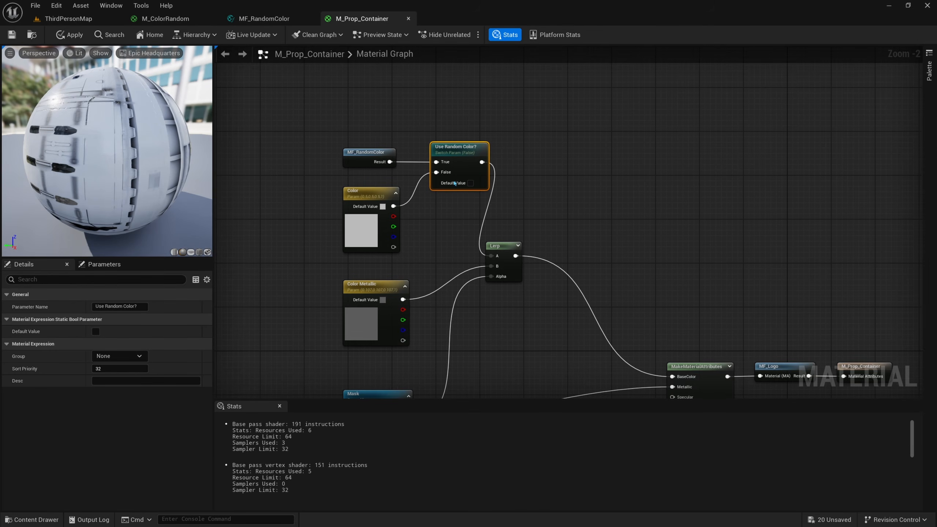
Step: Examine how the Color Metallic parameter and the Mask texture feed the Lerp node
left_click(503, 246)
scroll(369, 295, "up", 2)
left_click(357, 288)
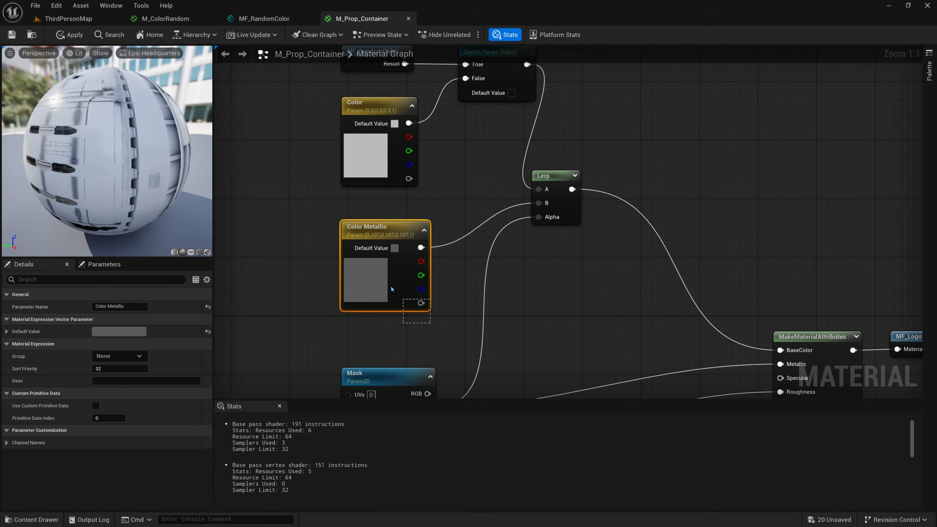
right_click_drag(448, 316, 448, 278)
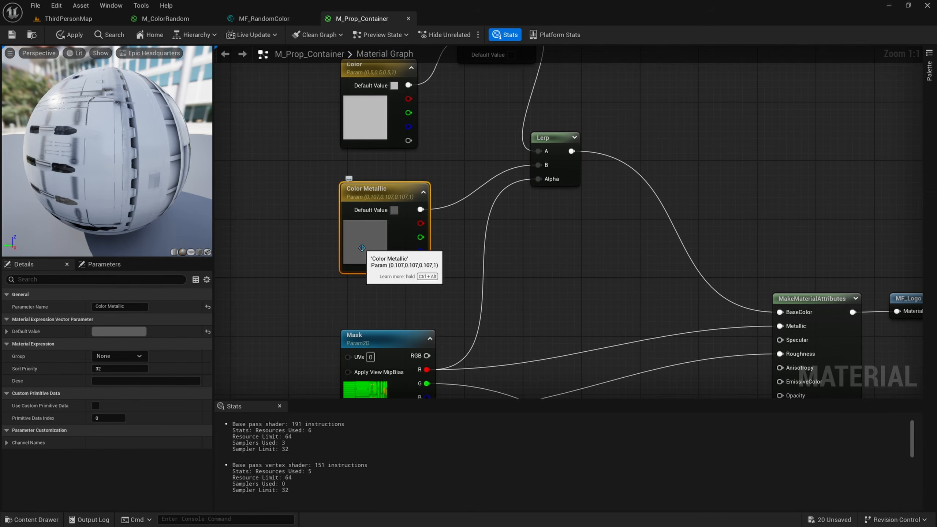
right_click_drag(502, 223, 487, 272)
right_click_drag(406, 234, 385, 268)
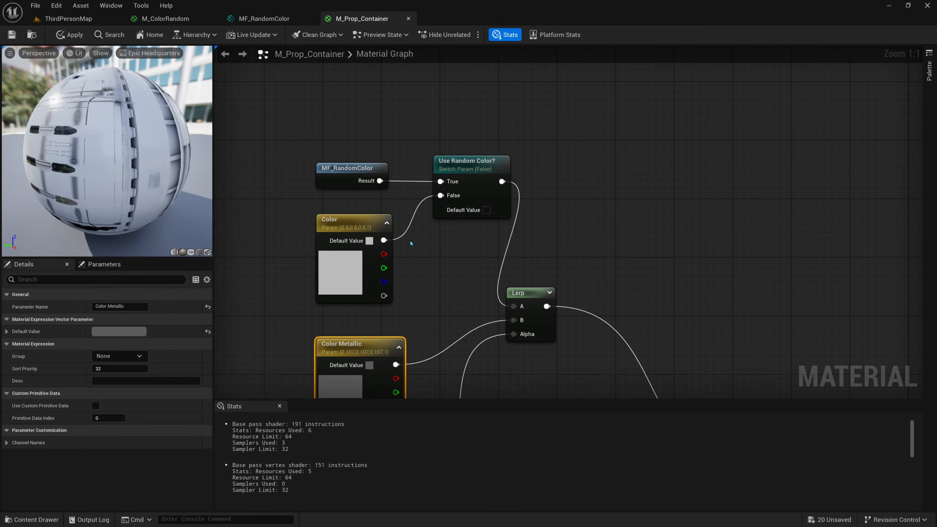
Step: Assign the Use Random Color? switch to the Random Color group and save M_Prop_Container
left_click_drag(467, 124, 460, 220)
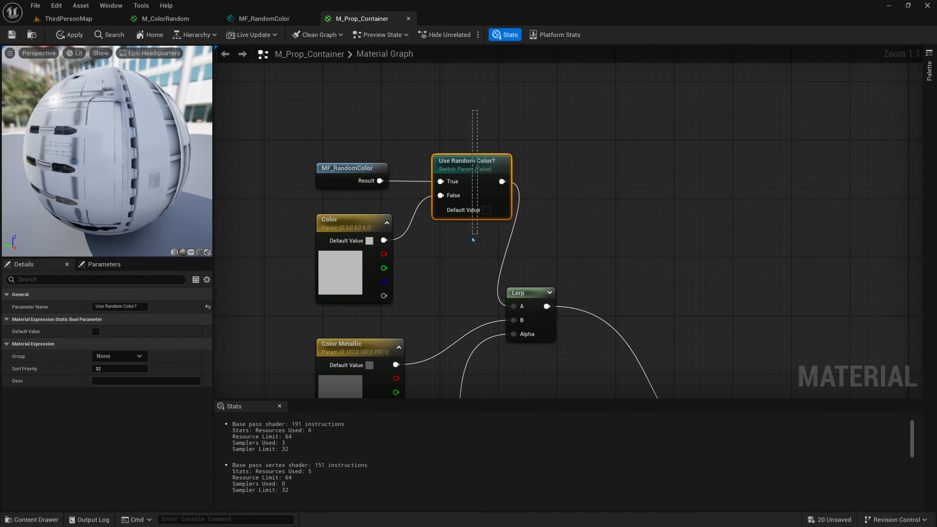
left_click(140, 357)
double_click(347, 169)
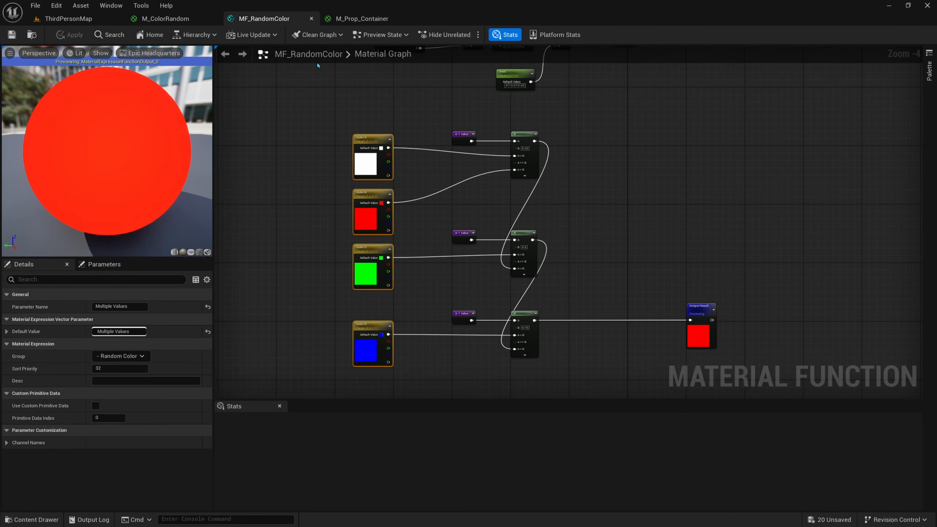
left_click(360, 19)
left_click(12, 35)
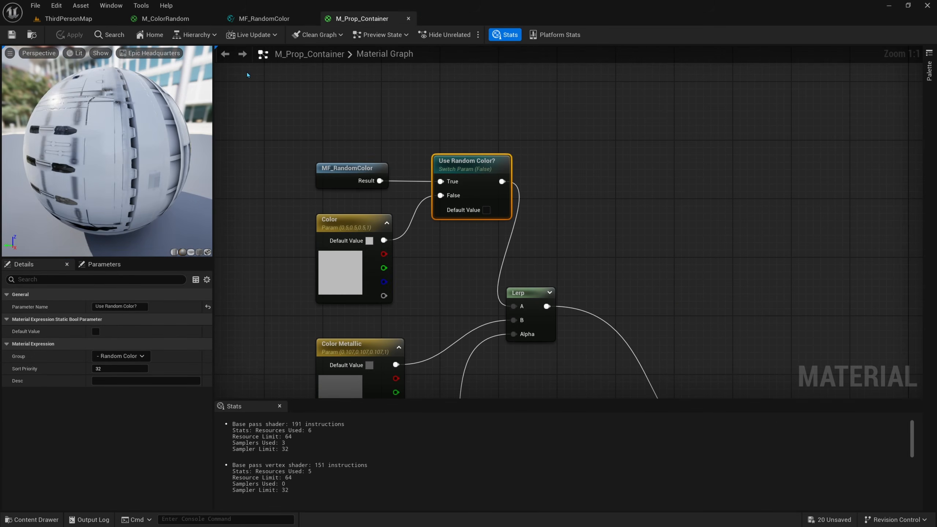
Step: Open the brown container's material instance in an enlarged floating window over ThirdPersonMap and expand its Random Color parameters
left_click(68, 18)
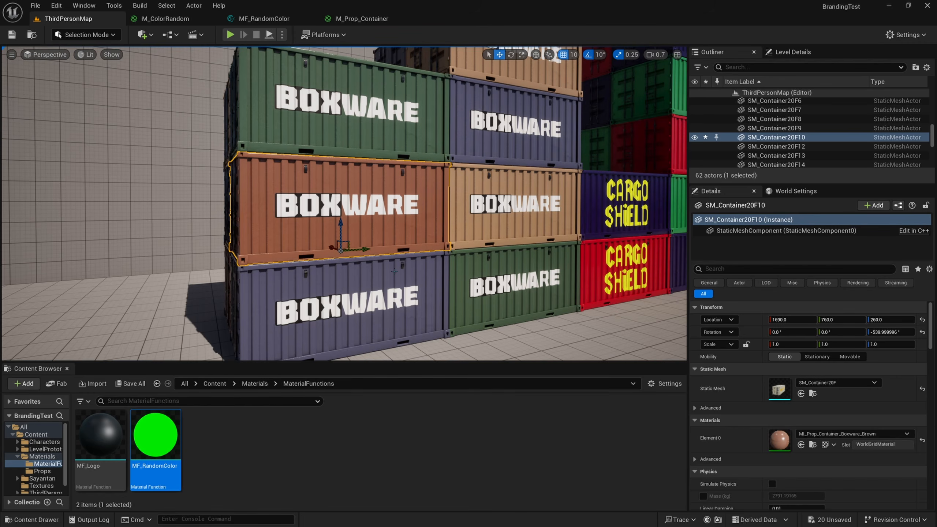
double_click(777, 443)
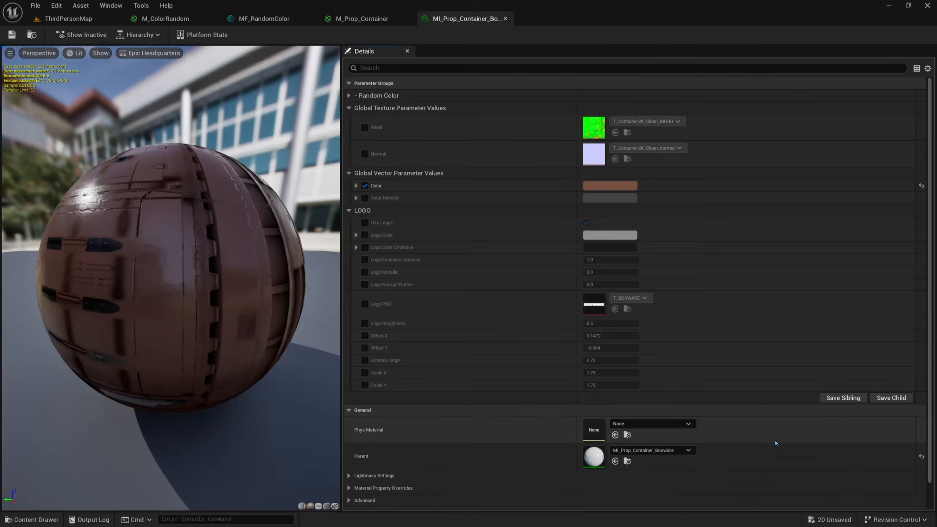
left_click_drag(486, 19, 545, 114)
left_click(68, 18)
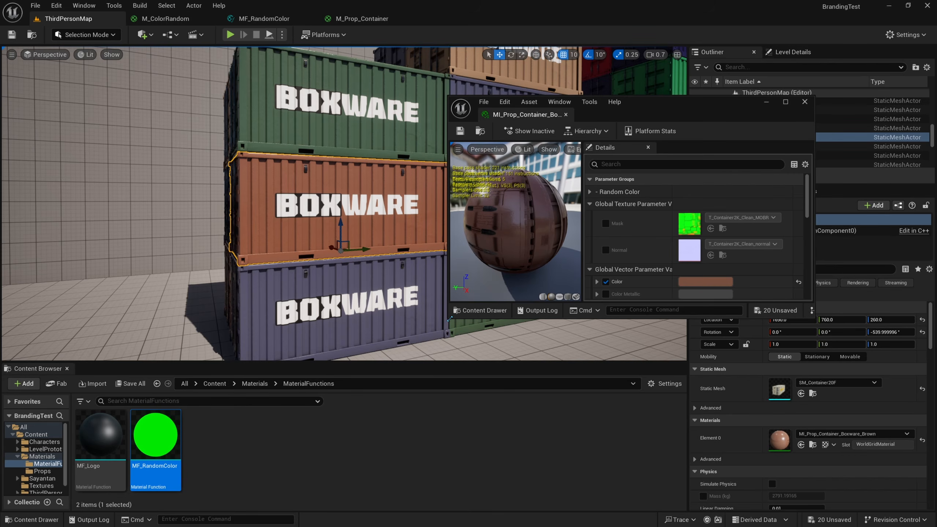
left_click_drag(451, 318, 723, 500)
left_click(686, 192)
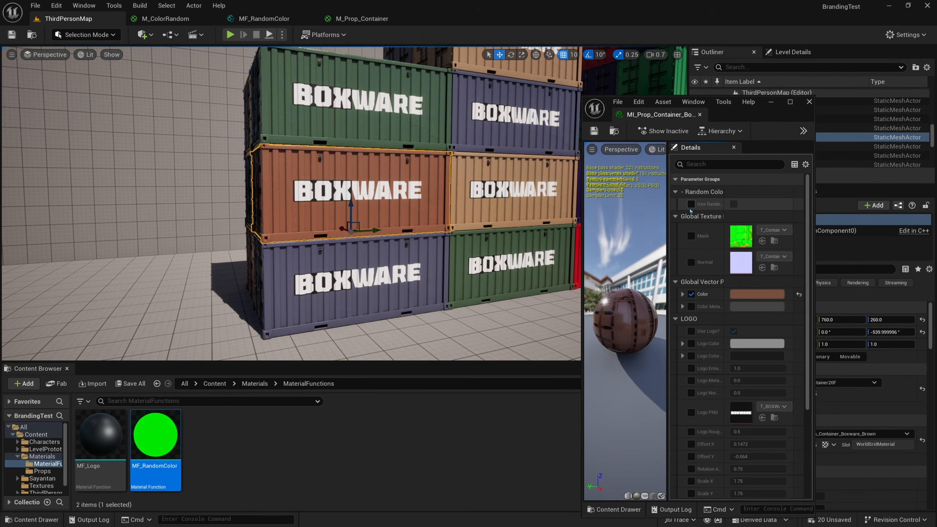
left_click_drag(741, 115, 593, 98)
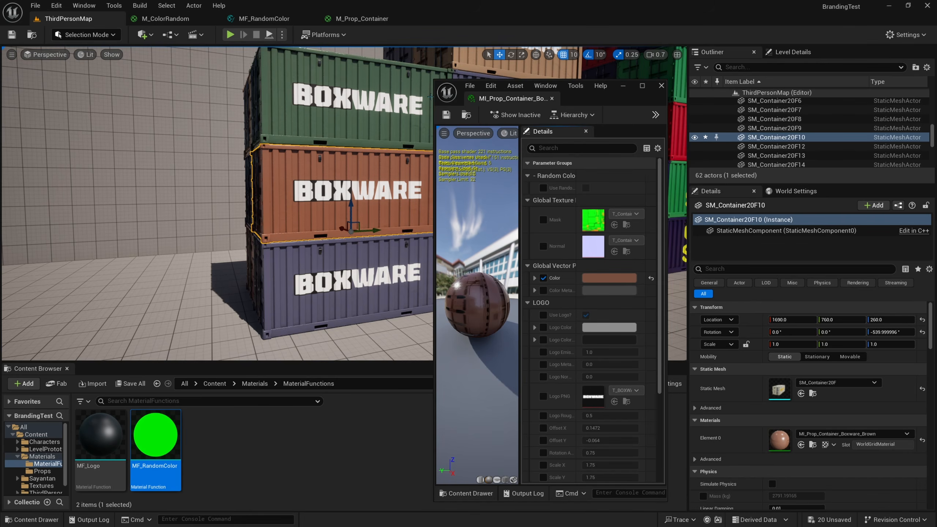
left_click_drag(433, 94, 231, 96)
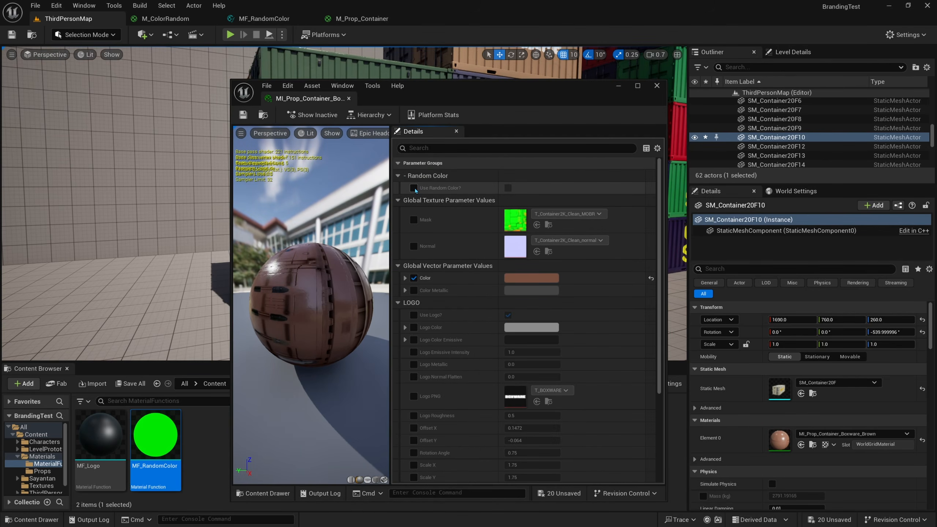
Step: Override and enable Use Random Color? in the brown container's material instance, check the container in the level, and minimize the instance window
left_click(414, 188)
left_click_drag(516, 86, 708, 63)
left_click(700, 165)
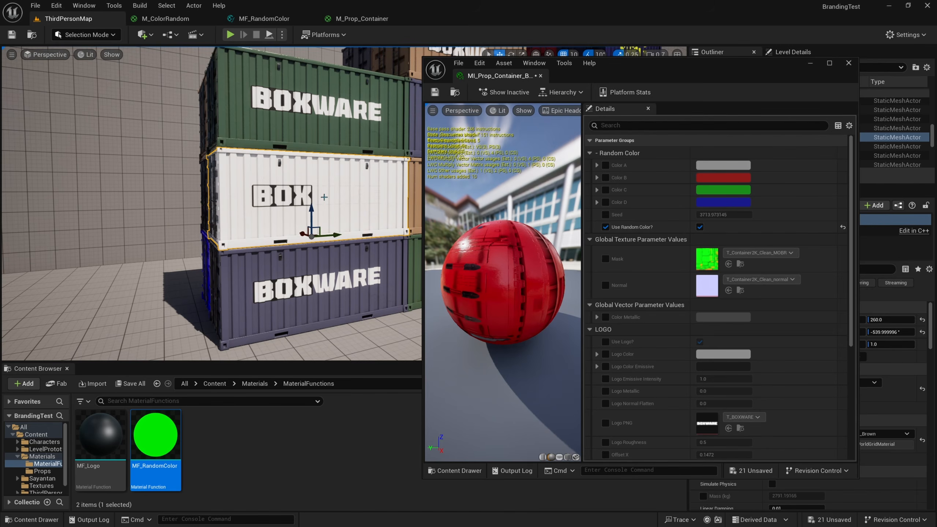
mouse_move(343, 195)
right_mouse_down()
mouse_move(383, 190)
mouse_move(330, 192)
right_mouse_up()
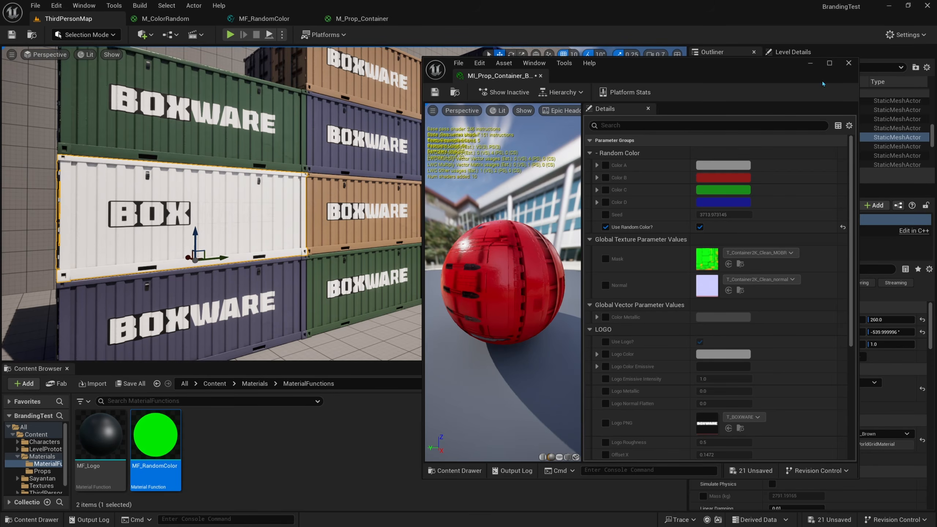
left_click(810, 63)
Step: Filter the level's actors by "container" and select all the matching container meshes
left_click(760, 68)
type("c")
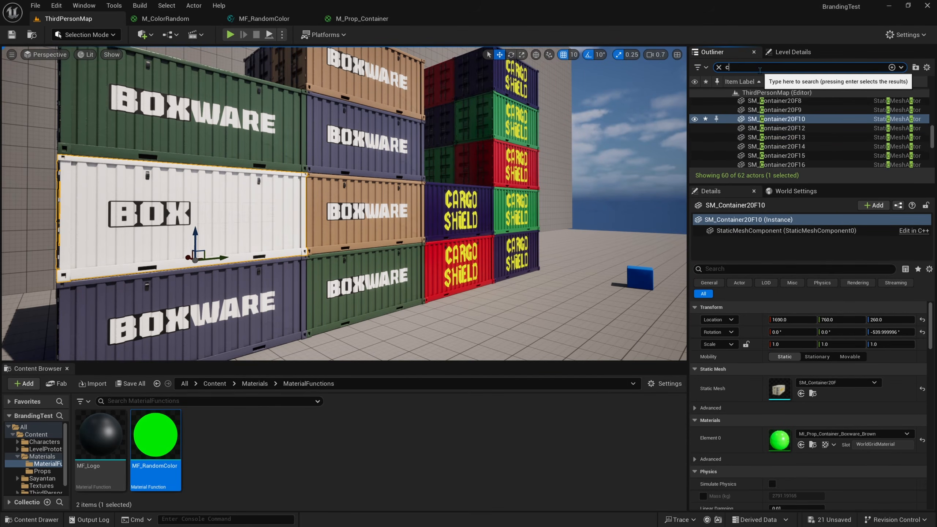
type("ontainer")
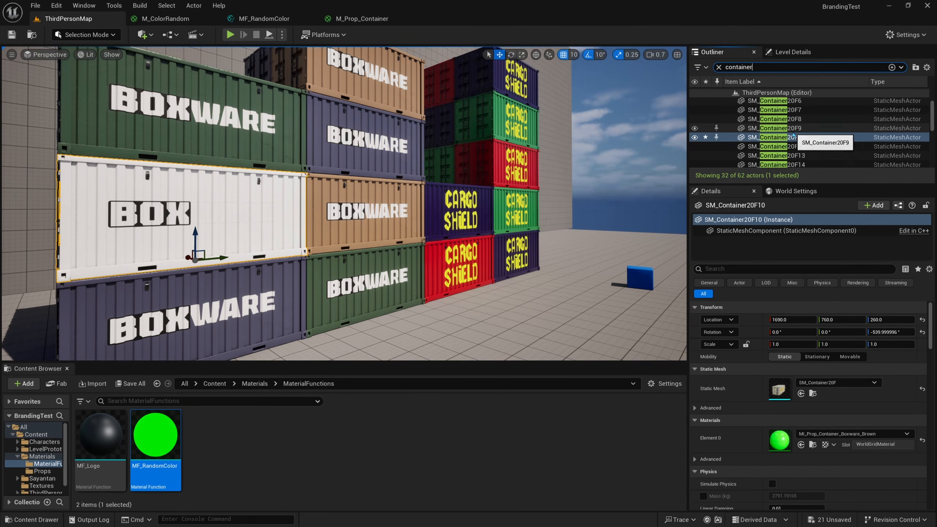
left_click(793, 132)
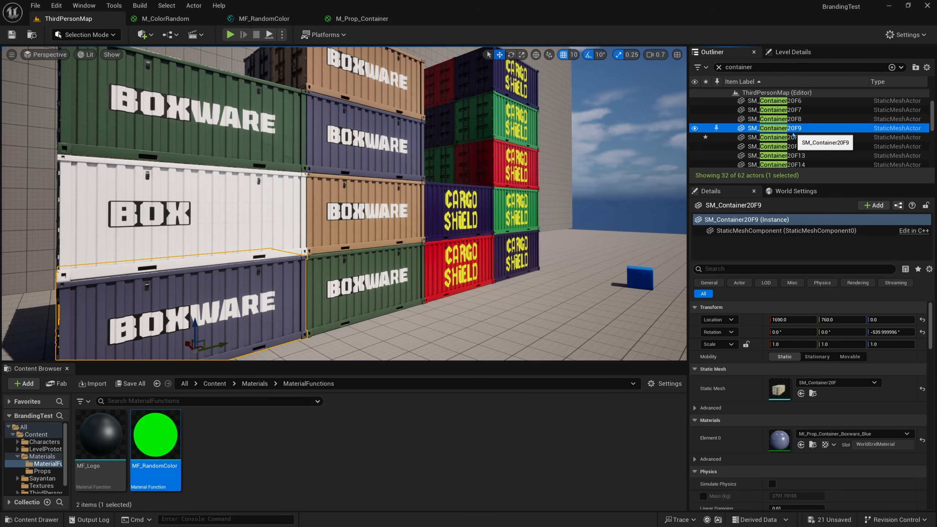
key("ctrl+a")
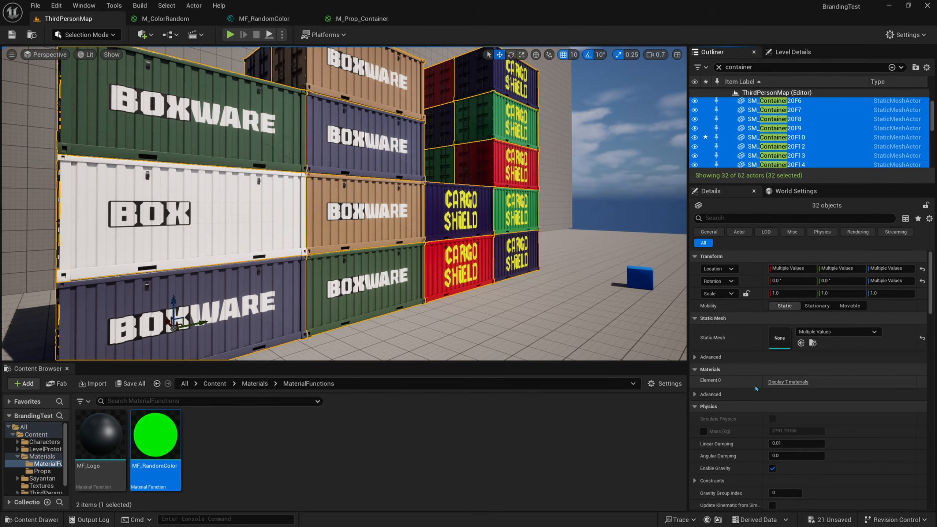
Step: List all Element 0 materials of the selected containers and open the Props material folder
left_click(788, 382)
scroll(772, 405, "down", 2)
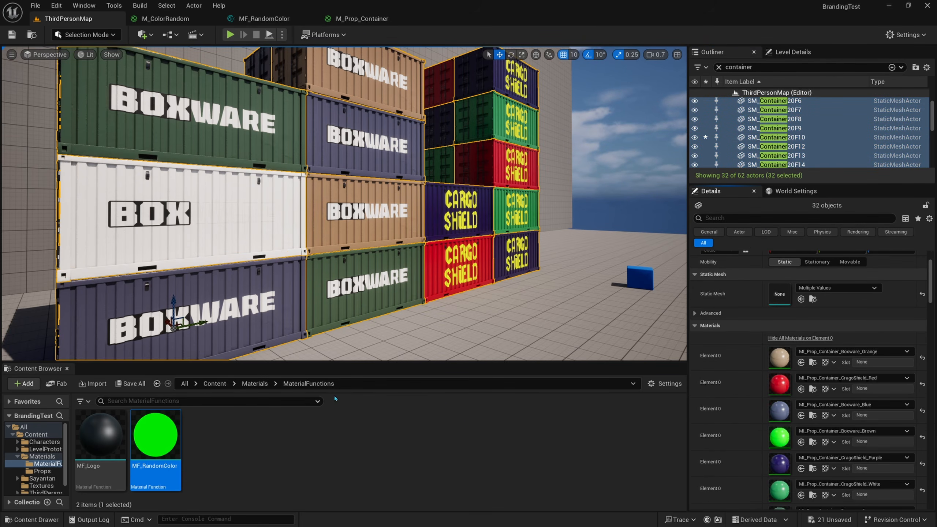
left_click(254, 384)
left_click(141, 431)
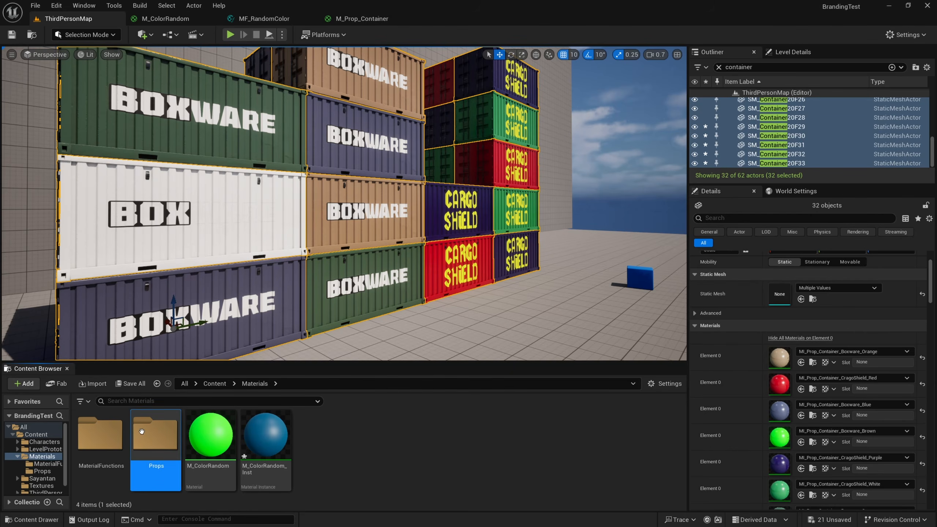
double_click(141, 431)
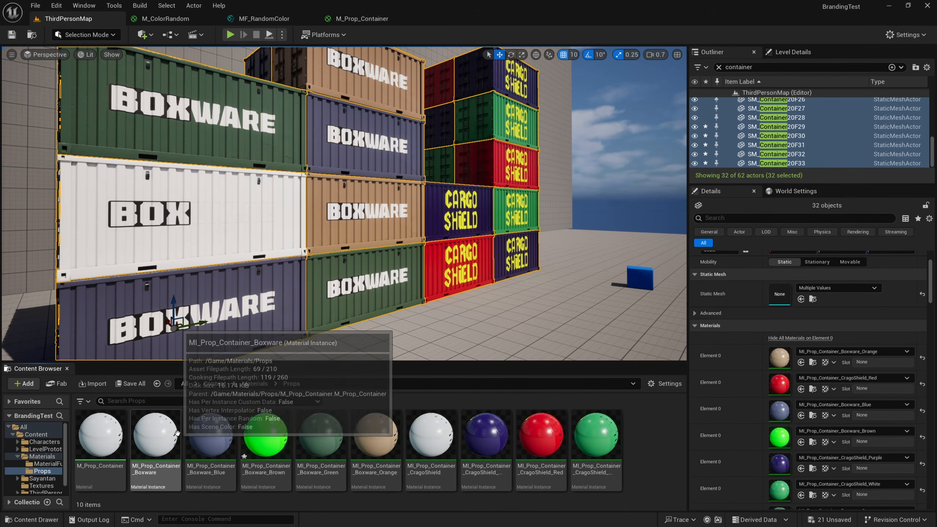
Step: Replace the Boxware Orange, CragoShield Red, Boxware Blue and Boxware Brown materials on the selected containers with MI_Prop_Container_Boxware
left_click(151, 446)
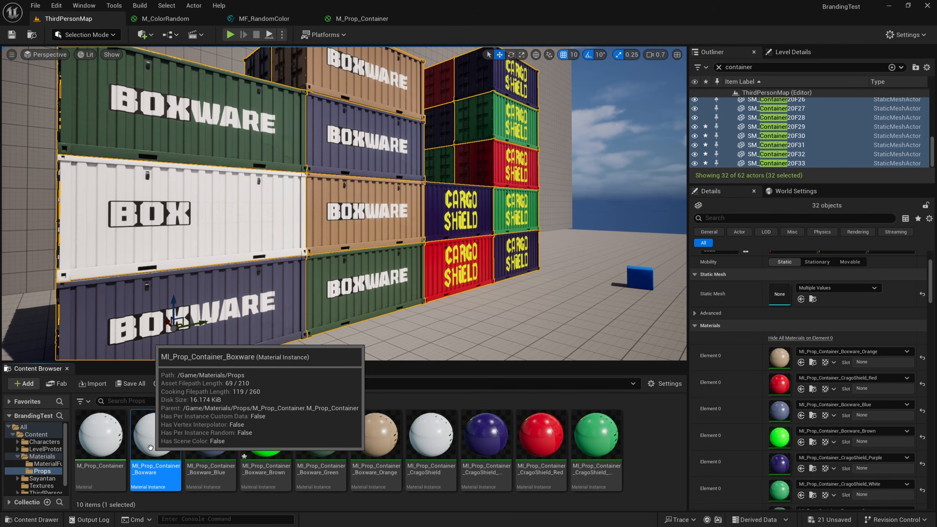
left_click_drag(144, 459, 793, 356)
left_click(796, 338)
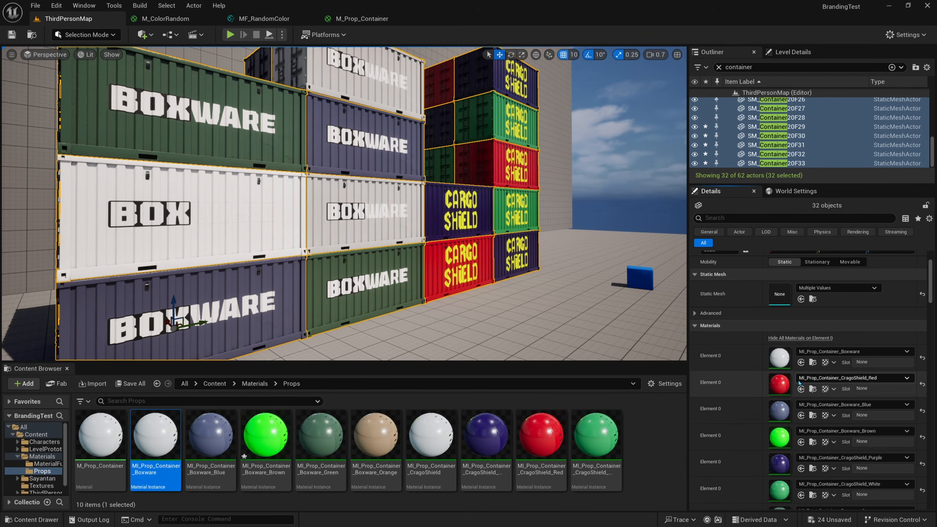
left_click(801, 389)
left_click(794, 338)
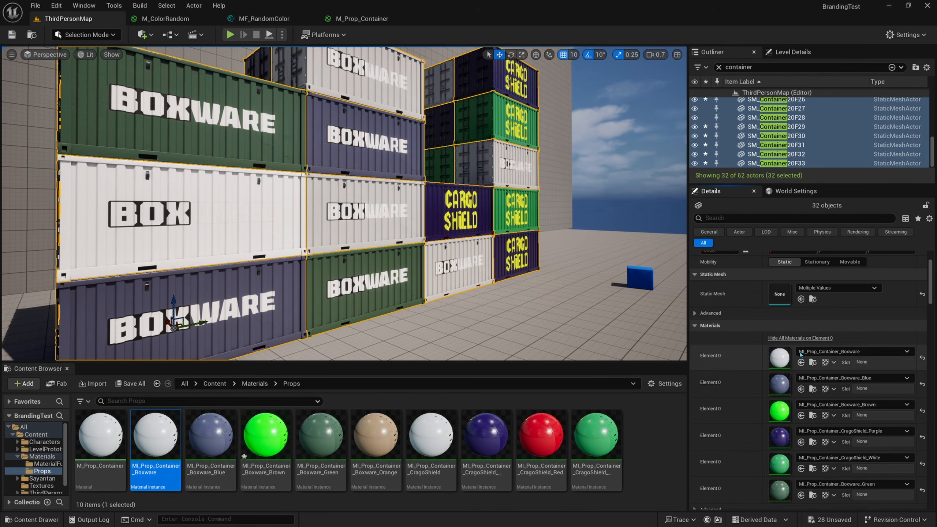
left_click(800, 389)
left_click(796, 338)
left_click(801, 389)
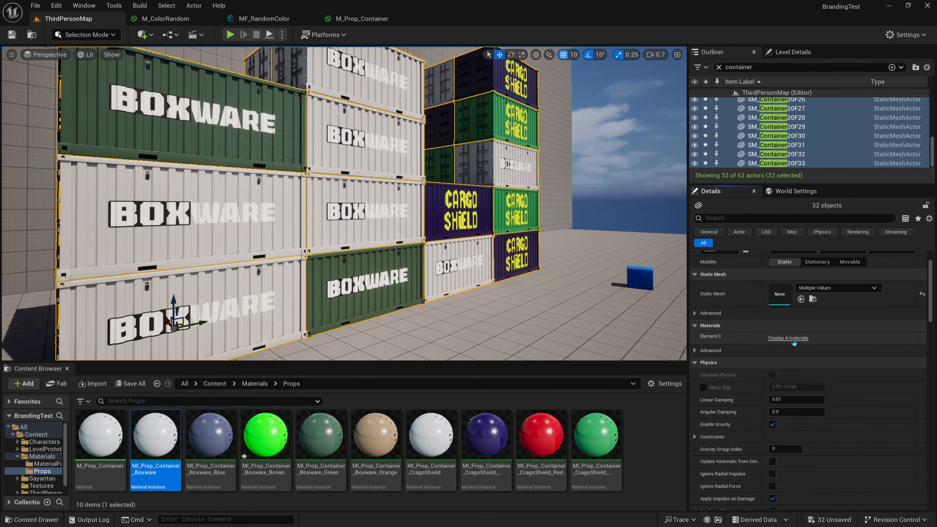
Step: Replace the remaining CragoShield Purple, CragoShield White and Boxware Green materials on the selected containers with MI_Prop_Container_Boxware
left_click(797, 338)
left_click(800, 389)
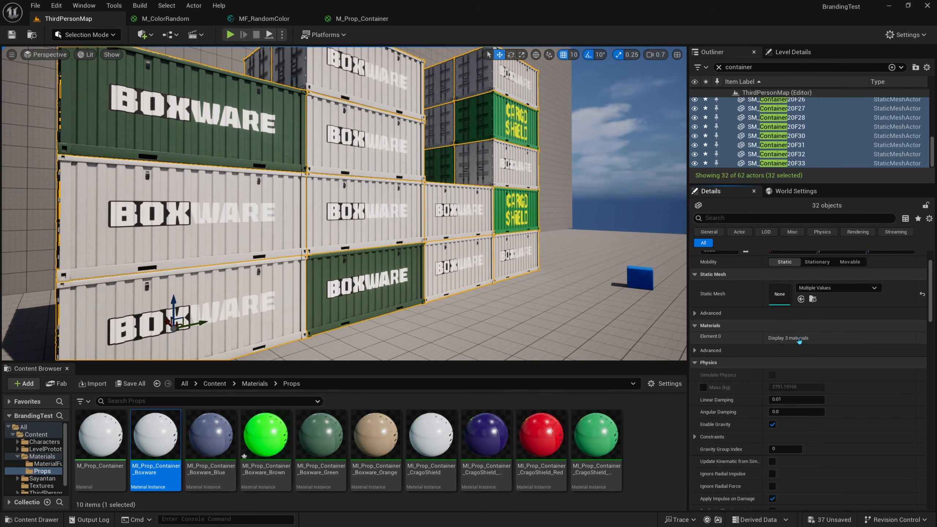
left_click(796, 338)
left_click(801, 389)
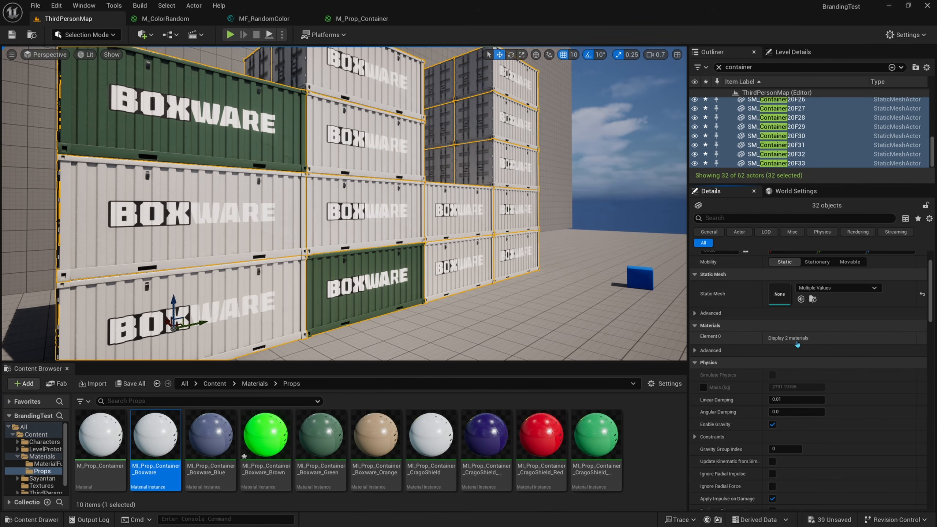
left_click(796, 339)
left_click(801, 389)
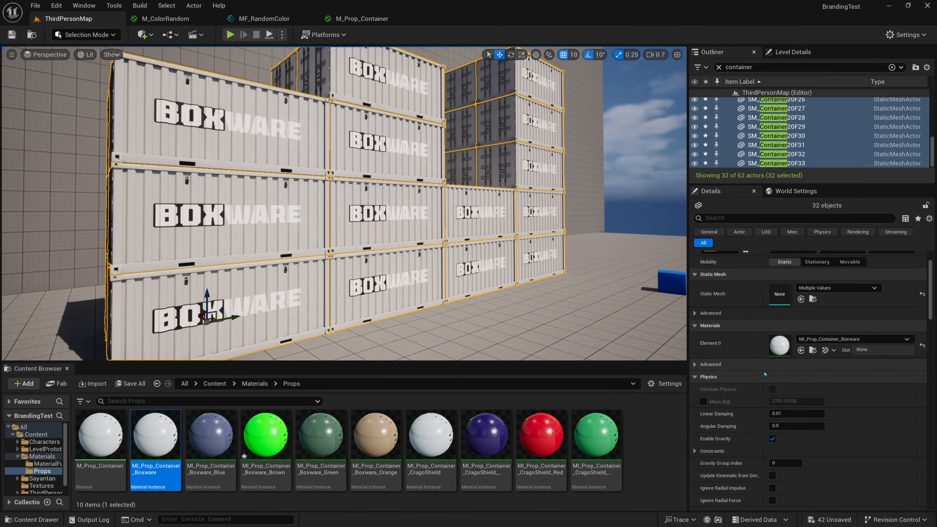
Step: Open MI_Prop_Container_Boxware in an enlarged floating window beside the containers and make the level viewport fullscreen with all the stacks in view
double_click(780, 345)
left_click_drag(463, 16, 564, 128)
left_click(68, 18)
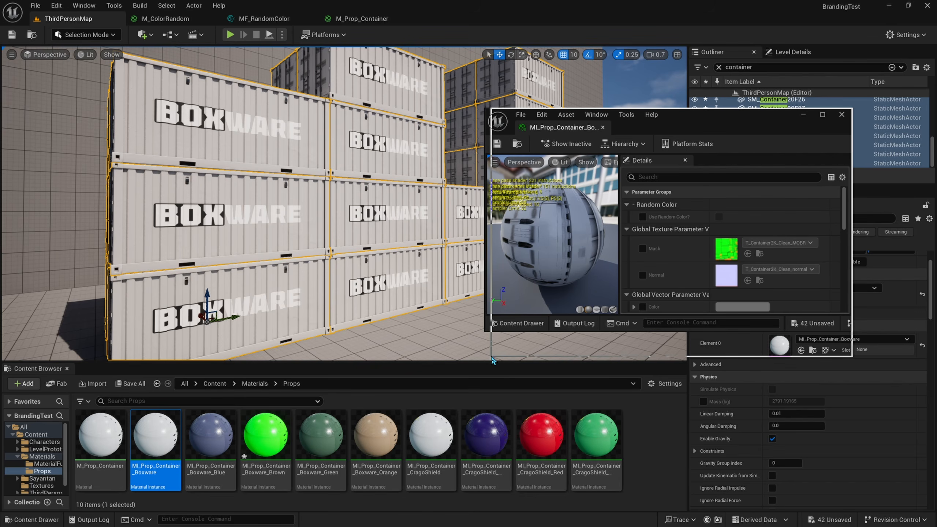
left_click_drag(478, 330, 498, 438)
right_click_drag(460, 280, 460, 280)
key("F11")
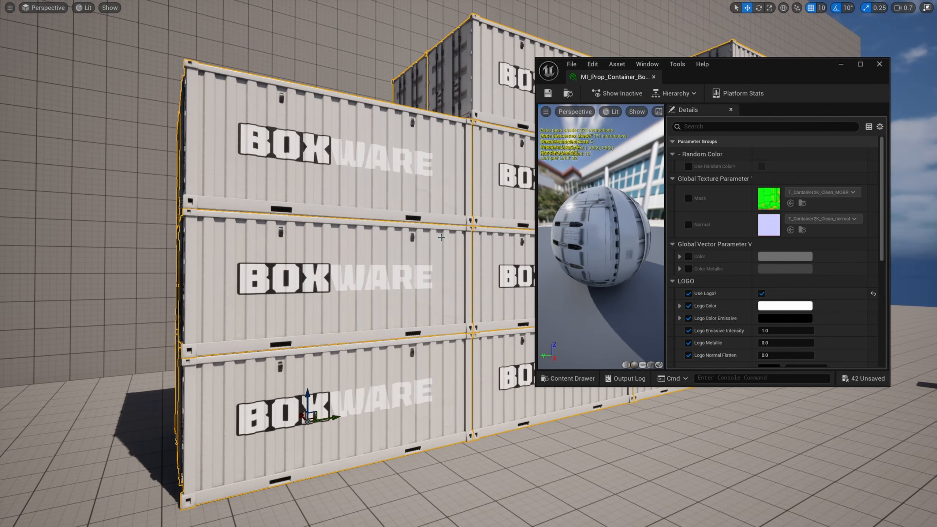
right_click_drag(441, 238, 514, 238)
key("s")
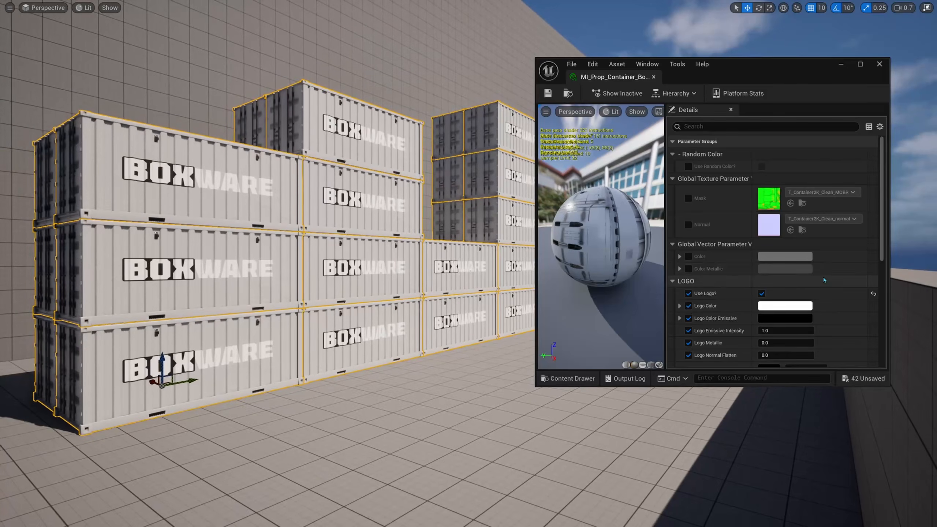
Step: Override and enable Use Random Color? in MI_Prop_Container_Boxware and check the container stacks in the level
left_click(688, 166)
left_click(761, 166)
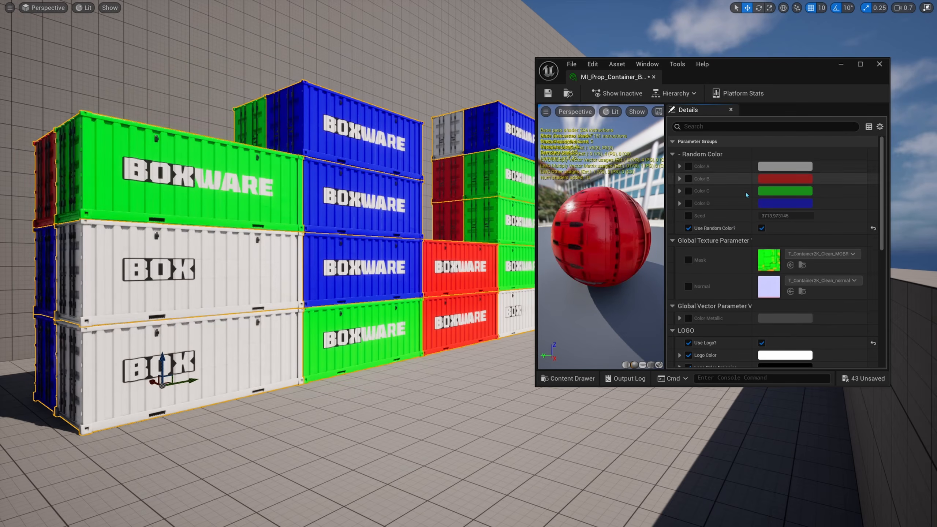
right_click_drag(515, 238, 543, 238)
Step: Override the Color A, Color B, Color C and Color D parameters in the Random Color group
left_click(689, 179)
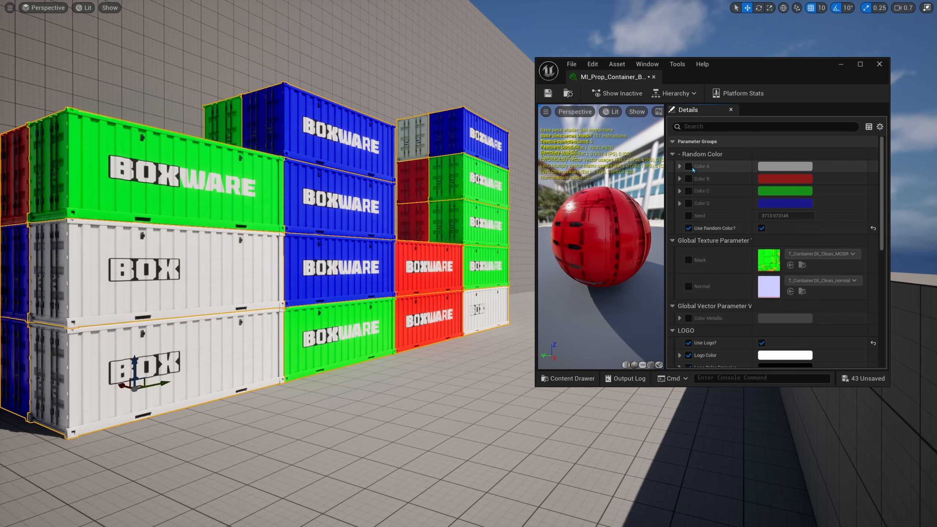
left_click(689, 166)
left_click(689, 190)
left_click(688, 203)
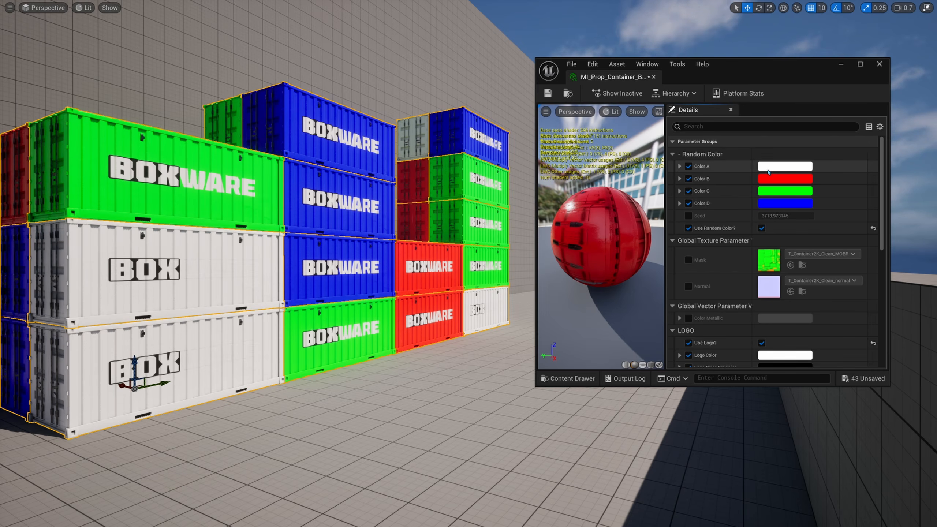
Step: Set Color A to a dark green of about hex sRGB 2B533D
left_click(768, 171)
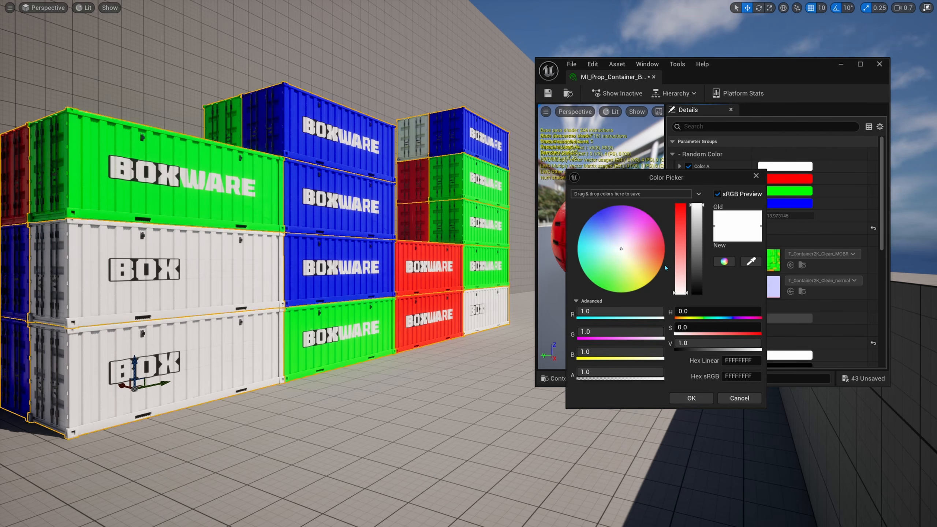
left_click(596, 268)
left_click_drag(697, 207, 696, 289)
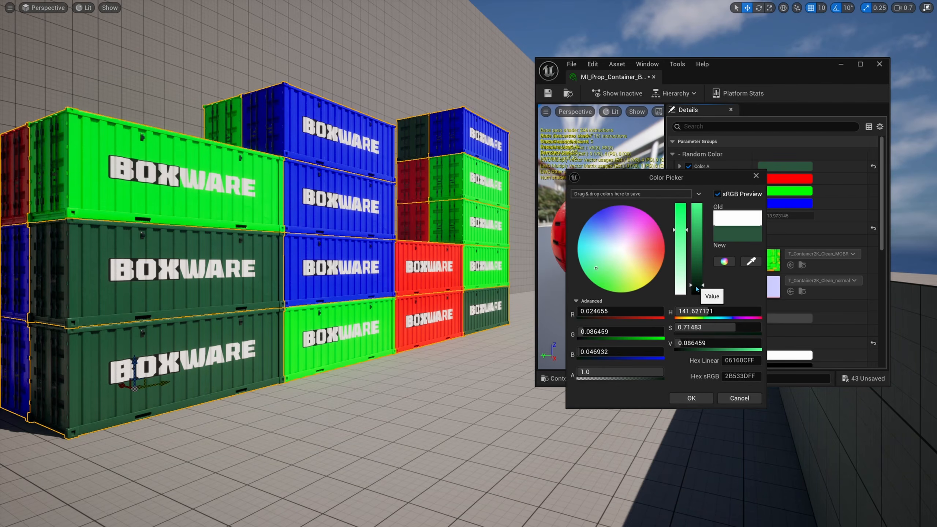
Step: Confirm dark green (hex sRGB 2B533D) for Color A and set Color B to dark blue, hex sRGB 244B5E
left_click(691, 397)
left_click(785, 178)
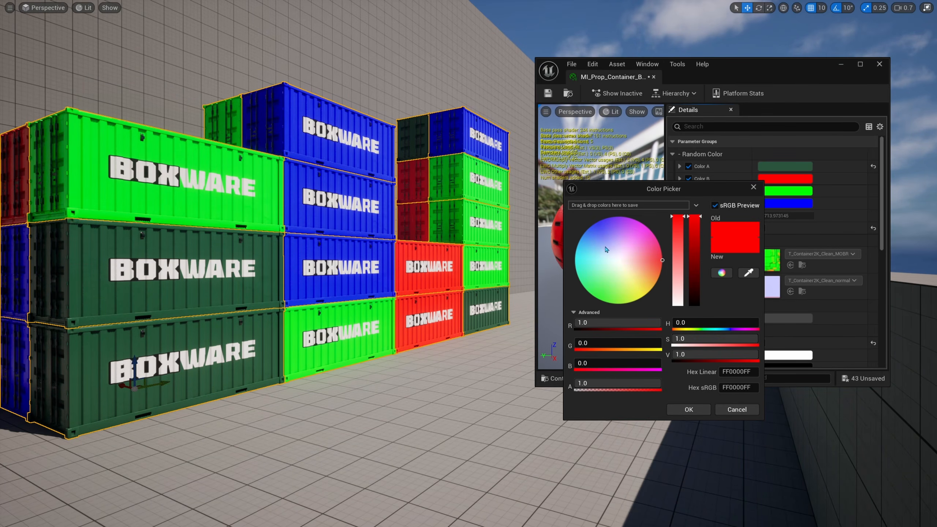
left_click(585, 244)
left_click(694, 294)
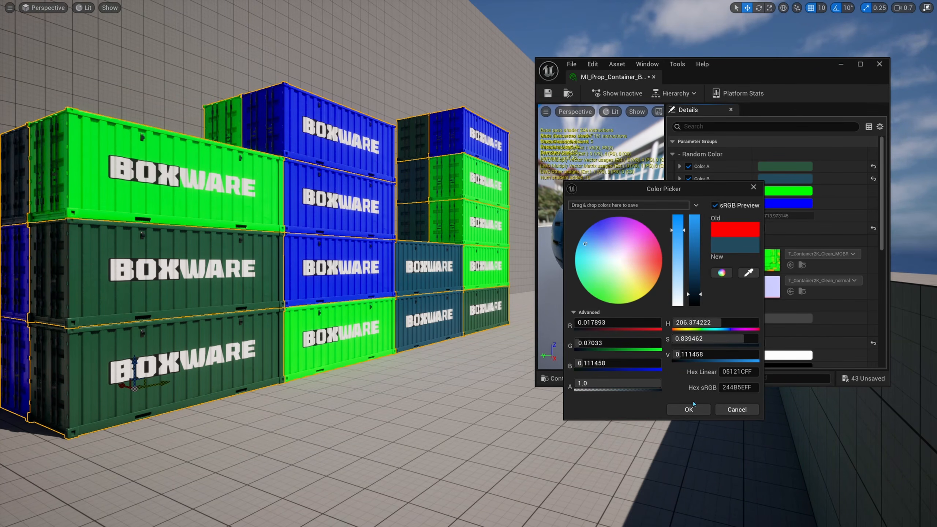
left_click(689, 409)
Step: Set Color C of the material instance to a muted brown, hex sRGB 6D554E
left_click(785, 190)
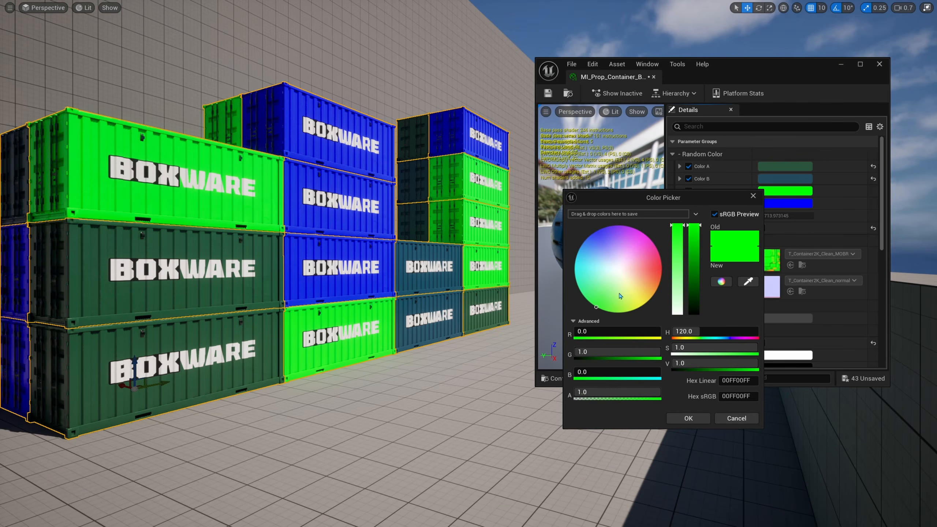
left_click(639, 273)
left_click(693, 302)
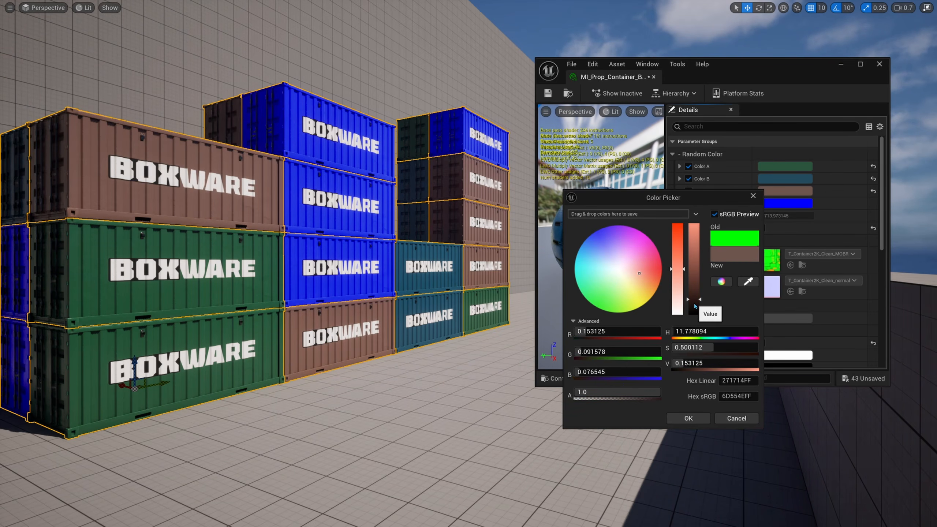
left_click(688, 418)
Step: Set Color D of the material instance to a dark bluish grey by lowering its saturation and value
left_click(785, 203)
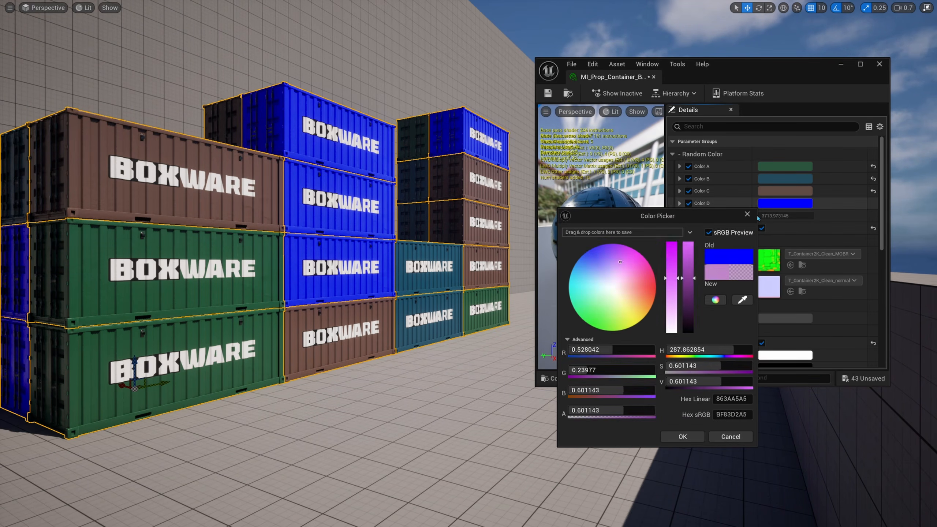
left_click(667, 317)
left_click(688, 327)
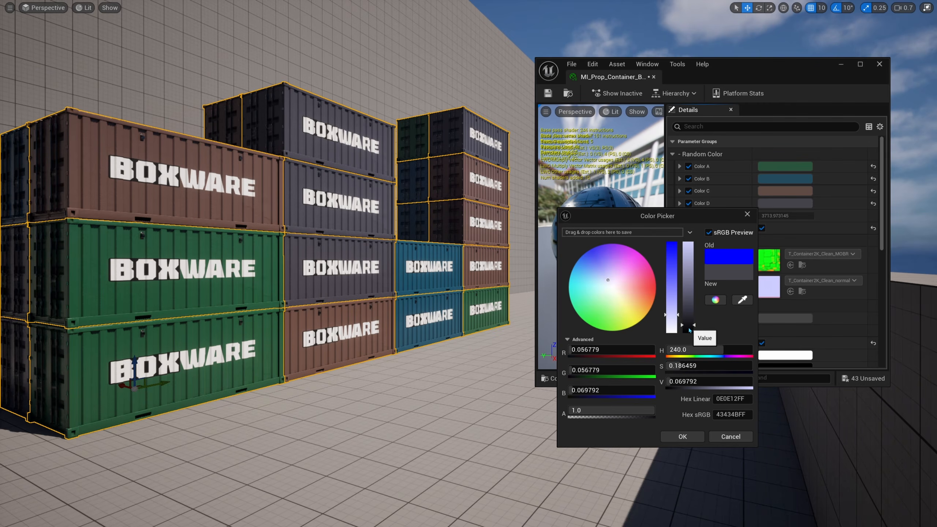
left_click(689, 328)
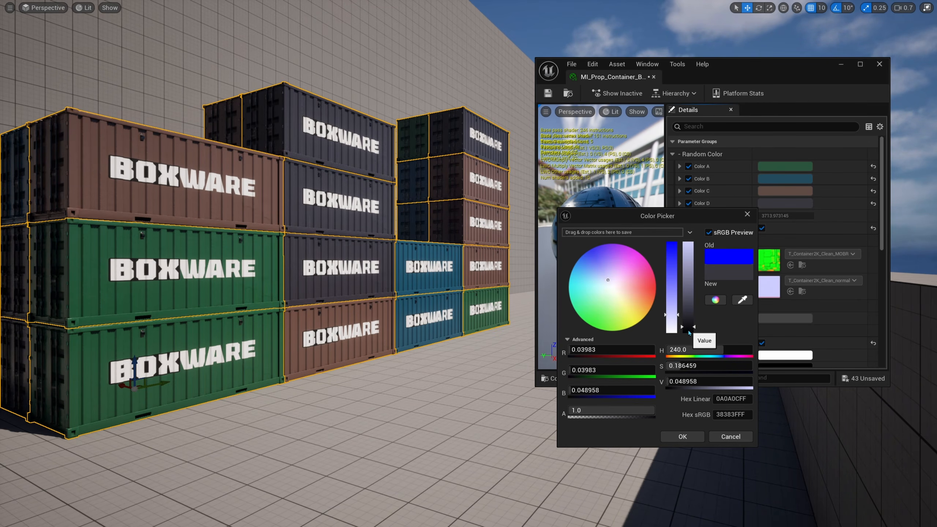
left_click(689, 331)
left_click(689, 324)
left_click(682, 436)
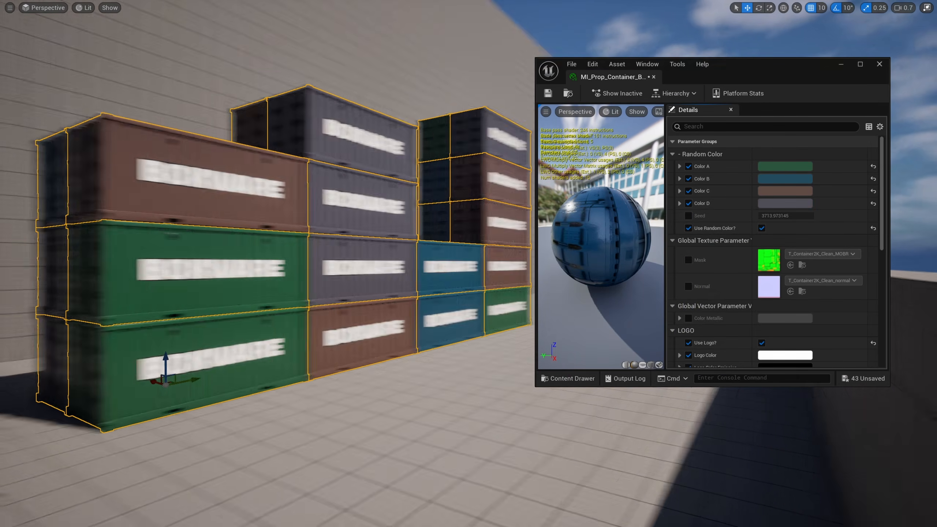
Step: Minimize the material instance window and inspect the recolored container stacks in the level
left_click(839, 66)
right_click_drag(839, 69, 817, 87)
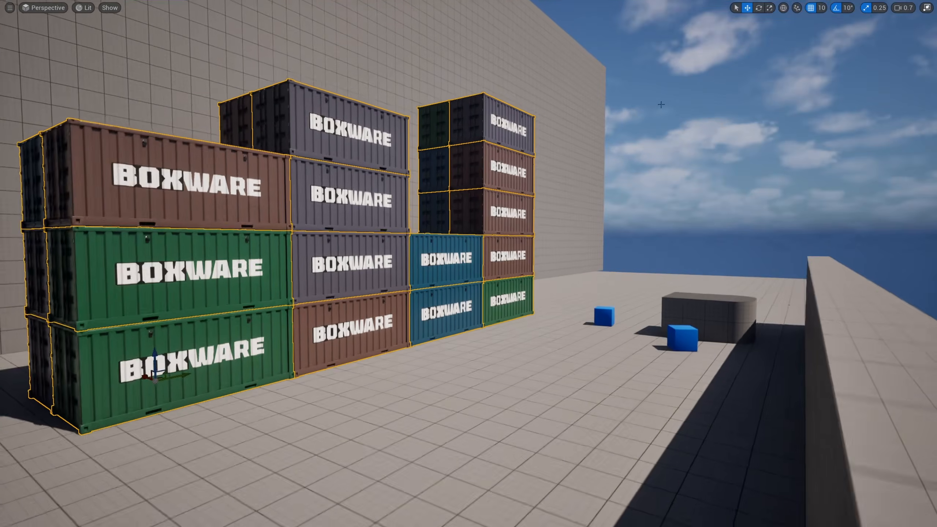
left_click(649, 133)
mouse_move(563, 163)
right_mouse_down()
mouse_move(531, 181)
mouse_move(563, 163)
right_mouse_up()
left_click(341, 181)
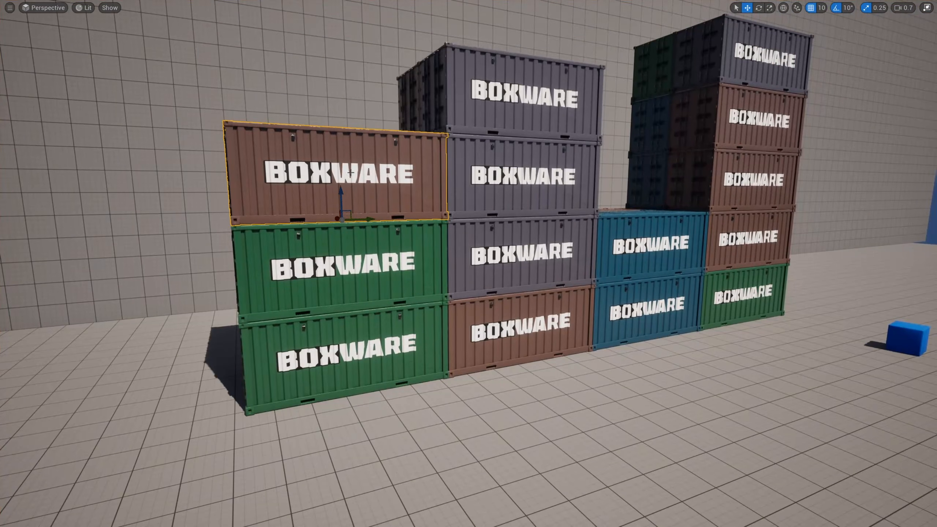
right_click_drag(341, 180, 367, 200)
Step: Select the seven front containers of the first two stacks and duplicate them to extend the row at its near end
left_click(452, 74)
left_click(452, 136, "ctrl")
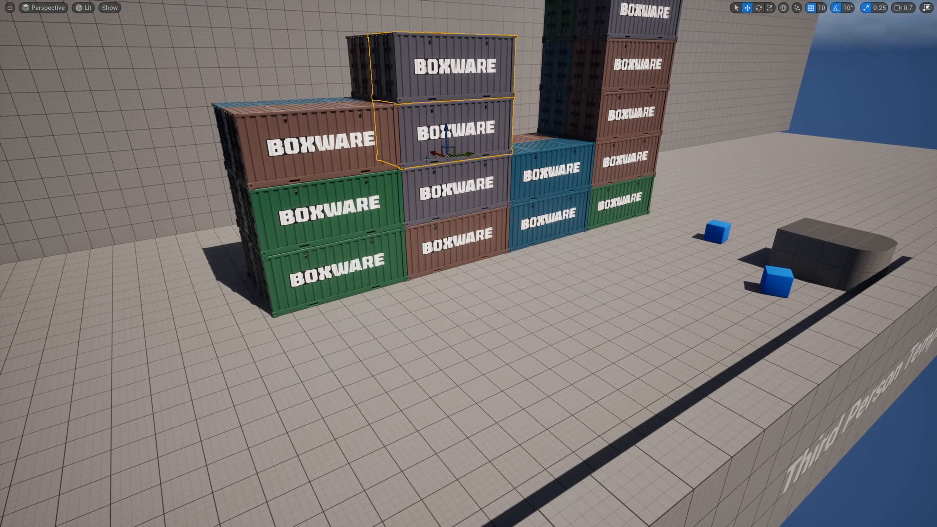
left_click(452, 193, "ctrl")
left_click(448, 246, "ctrl")
left_click(324, 155, "ctrl")
left_click(323, 214, "ctrl")
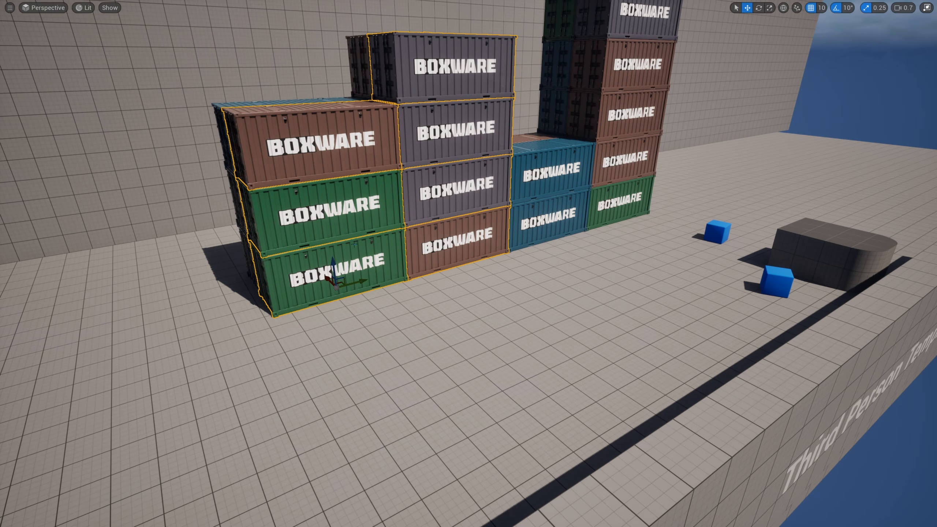
right_click_drag(355, 245, 306, 250)
left_click_drag(451, 252, 318, 279, "alt")
Step: Select the five front containers of the tallest stack and duplicate them beside it at the far end of the row
key("s")
right_click_drag(334, 278, 415, 269)
scroll(363, 265, "up", 2)
key("w")
left_click(493, 35)
left_click(495, 86, "shift")
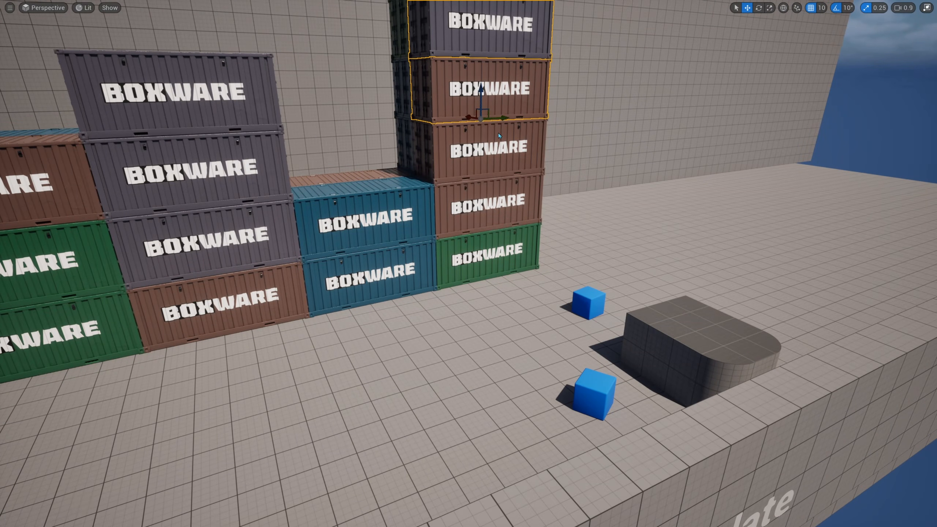
left_click(493, 244, "shift")
left_click_drag(502, 267, 590, 251, "alt")
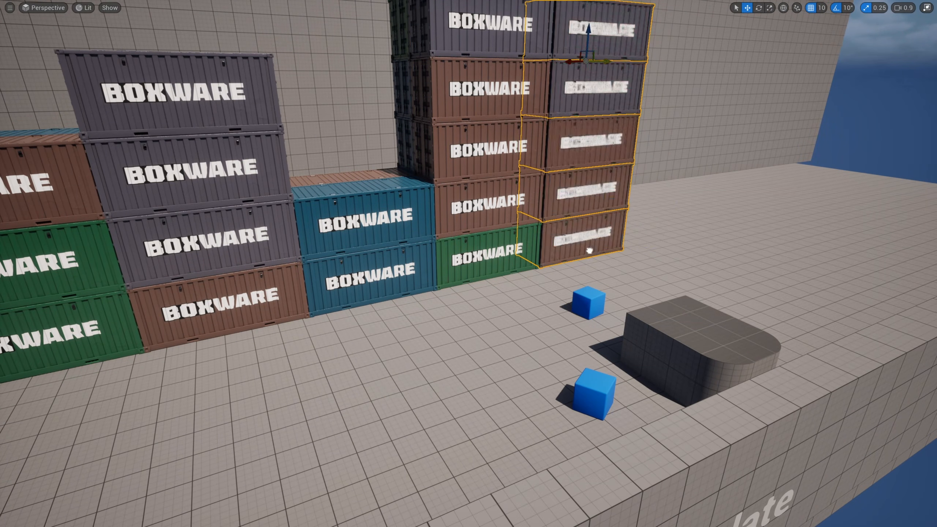
Step: Open the MI_Prop_Container_Boxware material instance alongside the container row and enable its Seed override
right_click_drag(590, 251, 564, 255)
key("s")
left_click(682, 224)
right_click_drag(682, 224, 653, 221)
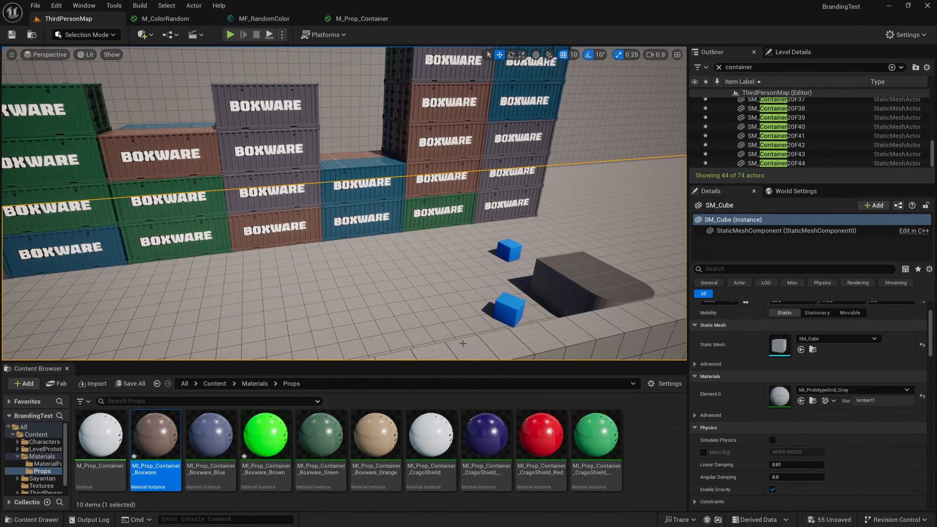
double_click(177, 428)
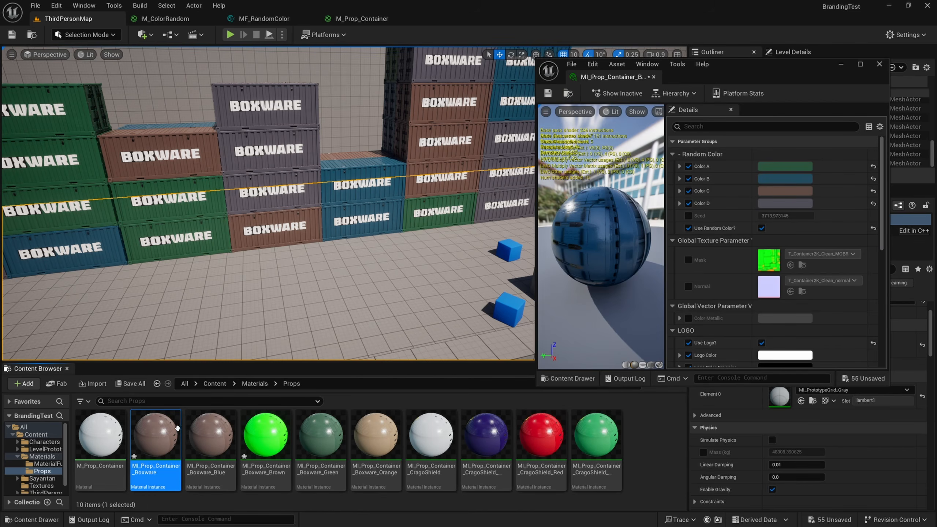
right_click_drag(380, 216, 346, 225)
key("a")
key("d")
key("q")
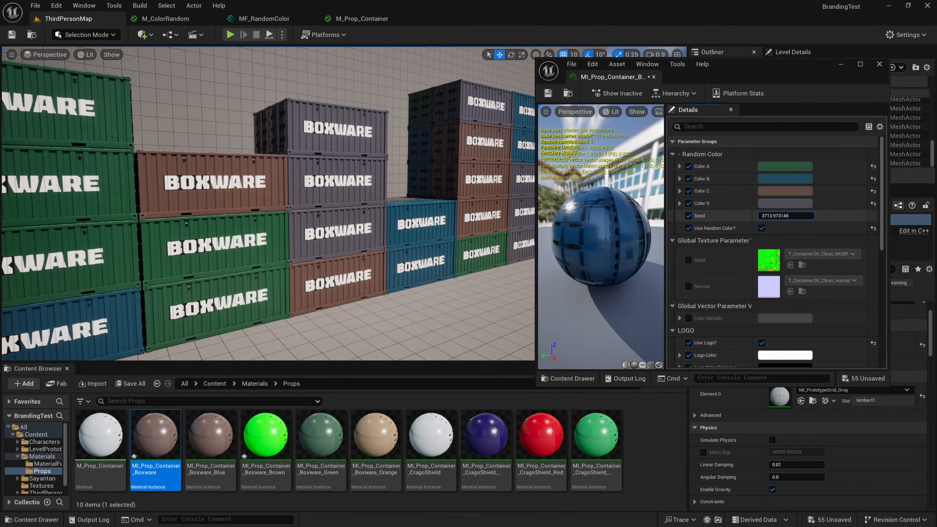
Step: Slide the Seed value through a range to reshuffle the random container colors
left_click_drag(786, 215, 758, 216)
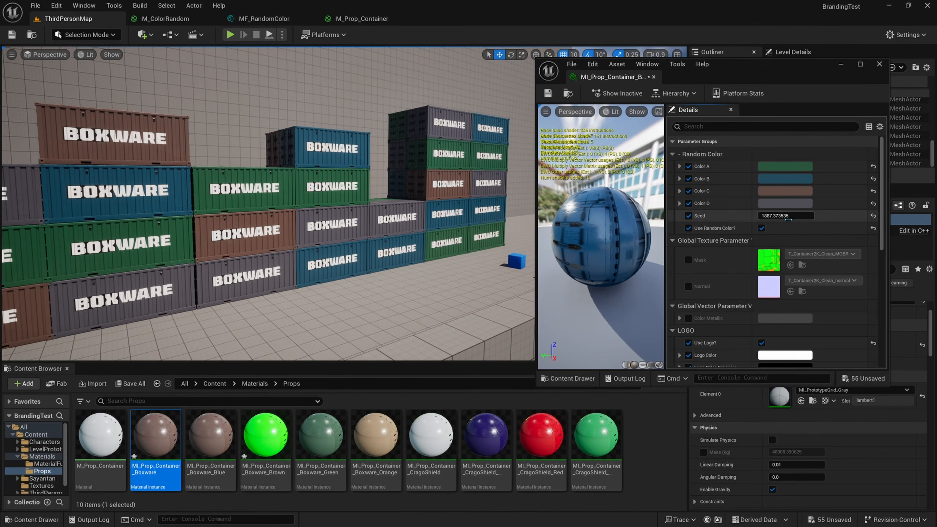
left_click_drag(758, 216, 765, 215)
right_click_drag(387, 222, 360, 220)
Step: Try Seed values of 10 and 20 and inspect the color distribution across the containers
left_click(809, 215)
type("10")
key("Return")
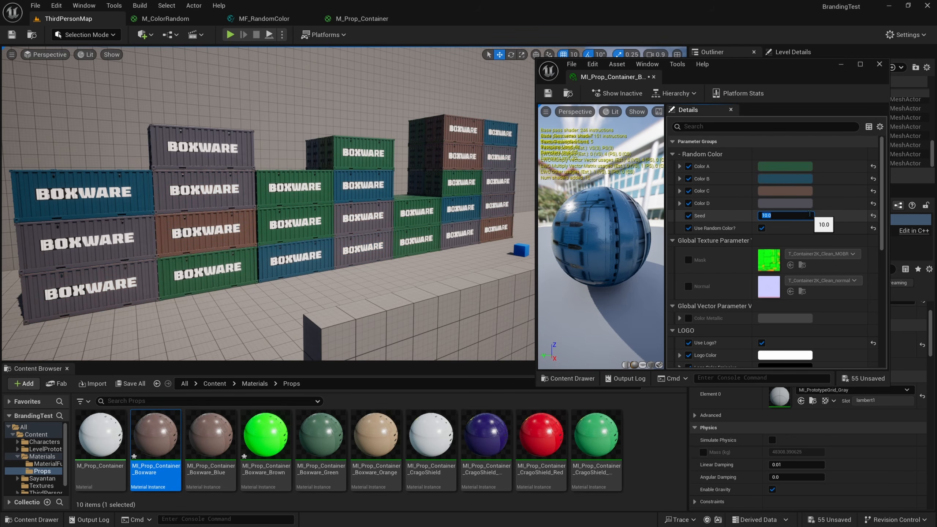
type("20")
key("Return")
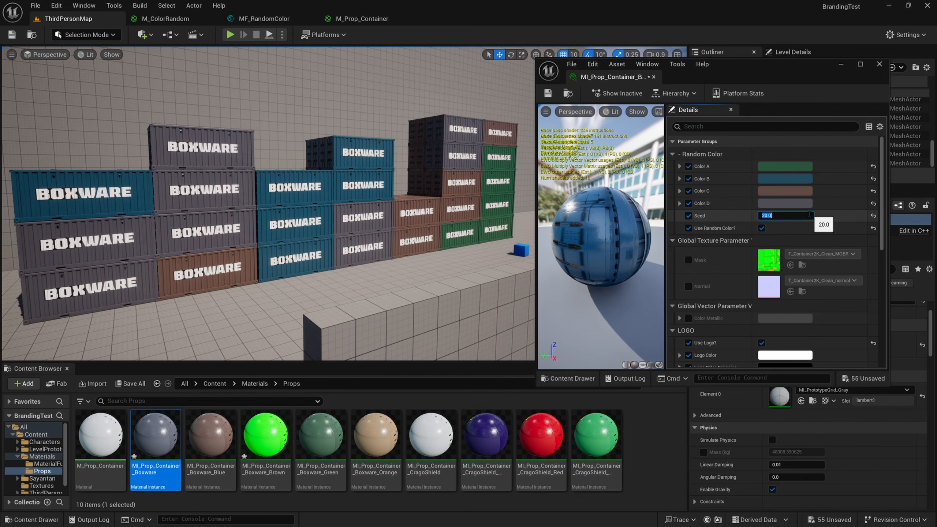
right_click_drag(175, 294, 173, 294)
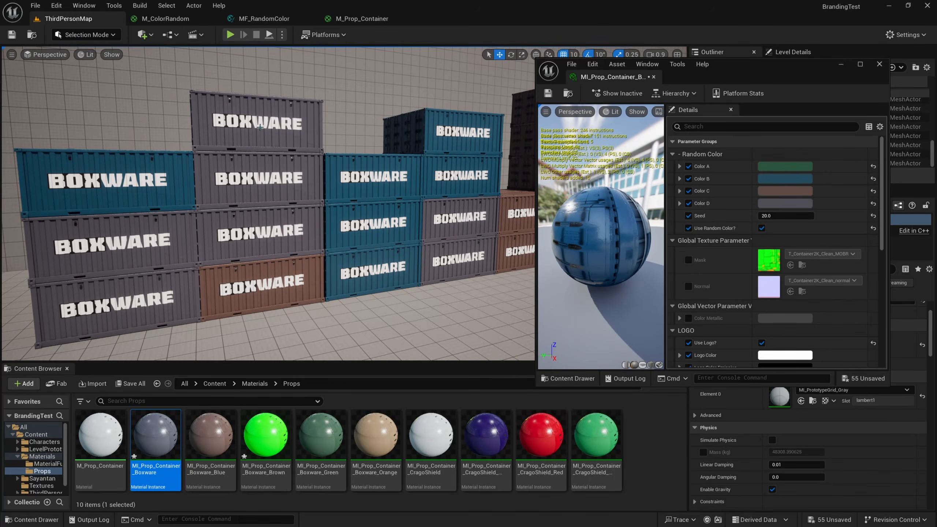
right_click_drag(260, 128, 262, 128)
key("d")
right_click_drag(402, 217, 402, 217)
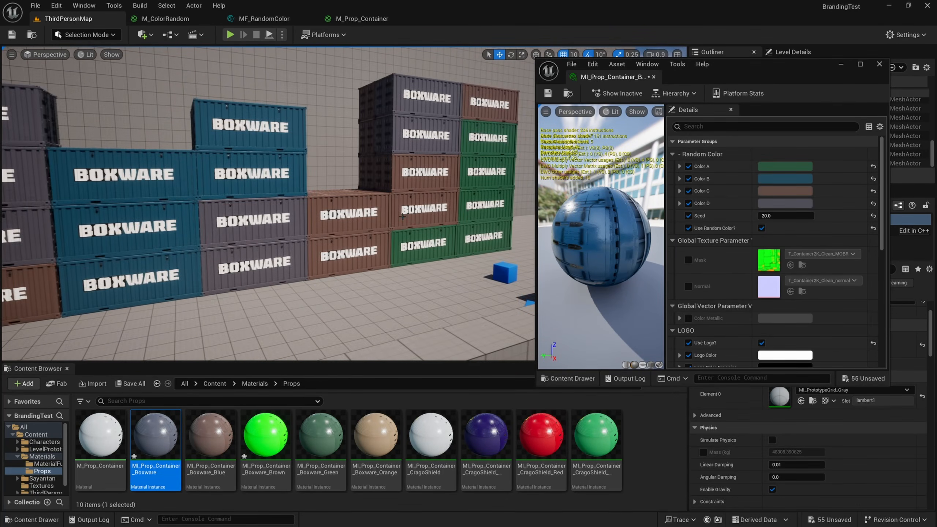
Step: Slide the Seed value to about 33.9 for a more even mix of container colors
left_click_drag(781, 217, 792, 217)
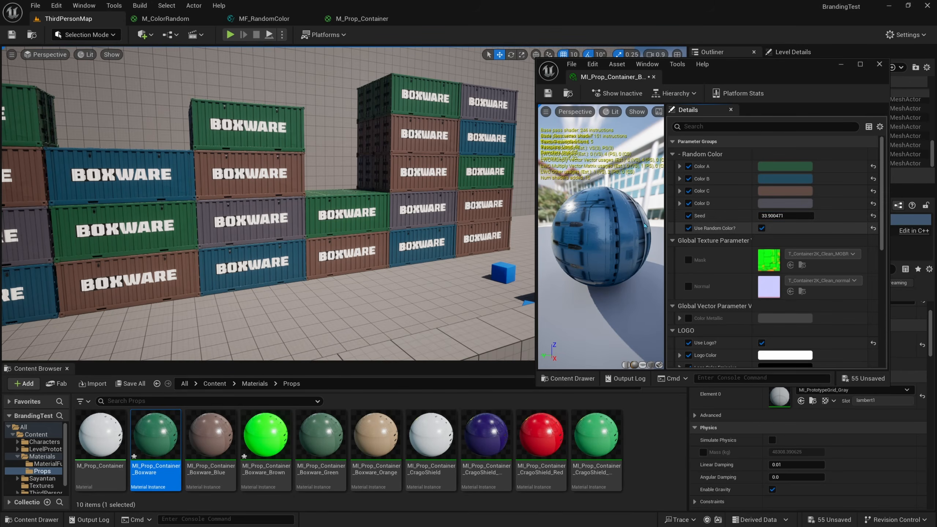
key("a")
right_click_drag(273, 172, 269, 172)
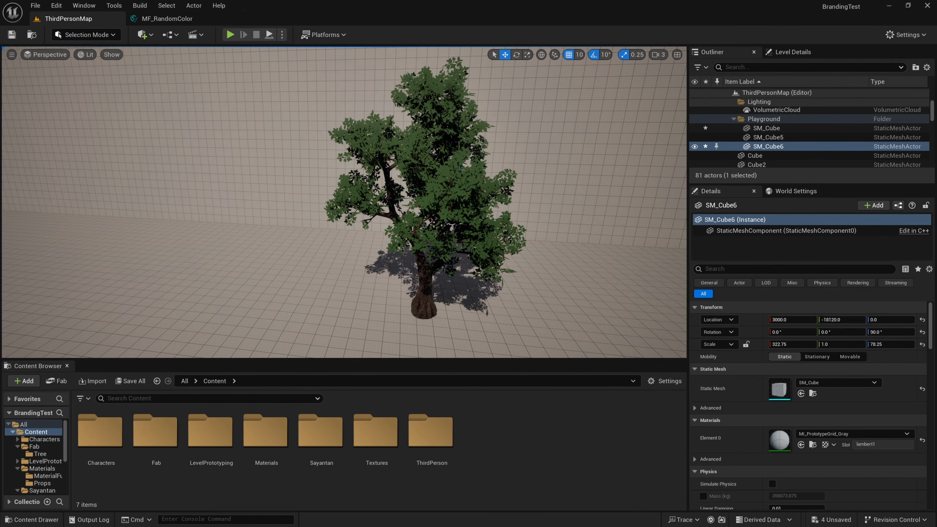
left_click(108, 35)
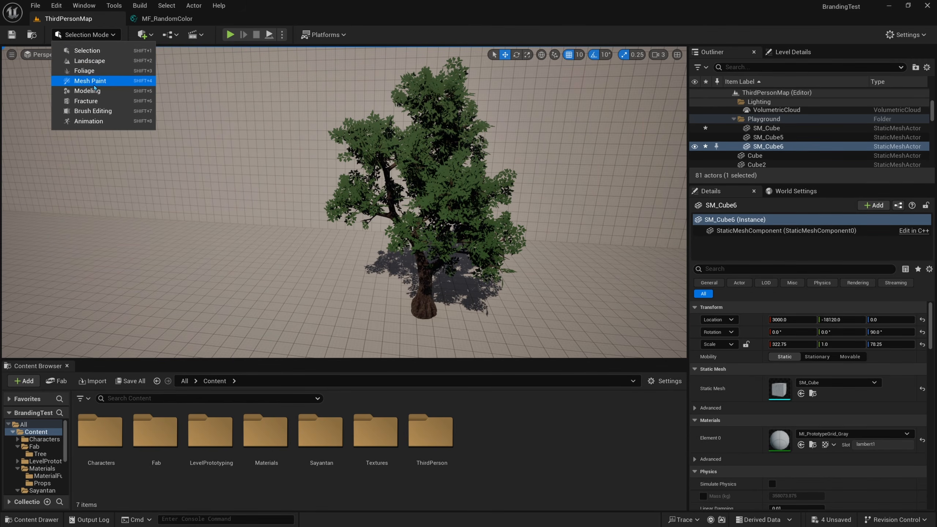
right_click_drag(415, 138, 434, 137)
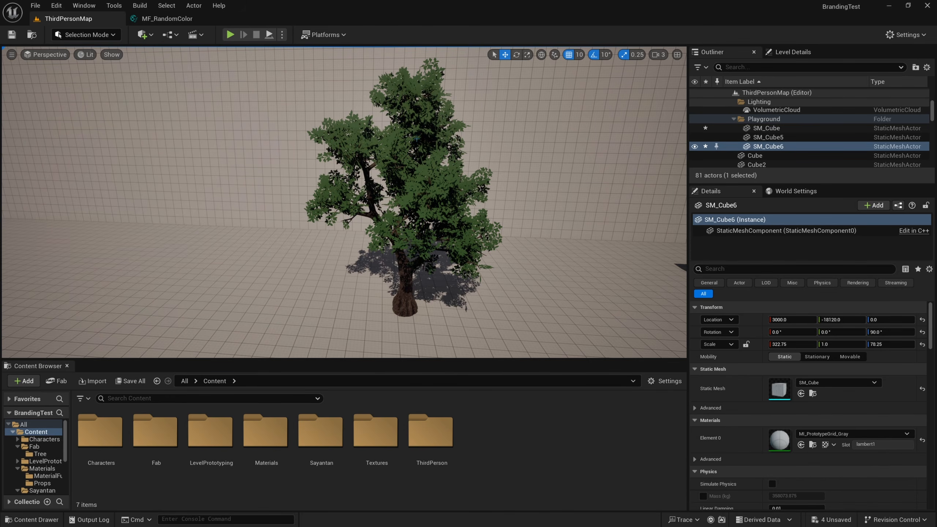
right_click_drag(416, 138, 565, 137)
Step: Try to move the green container at the top of the near stack
left_click(385, 174)
key("f")
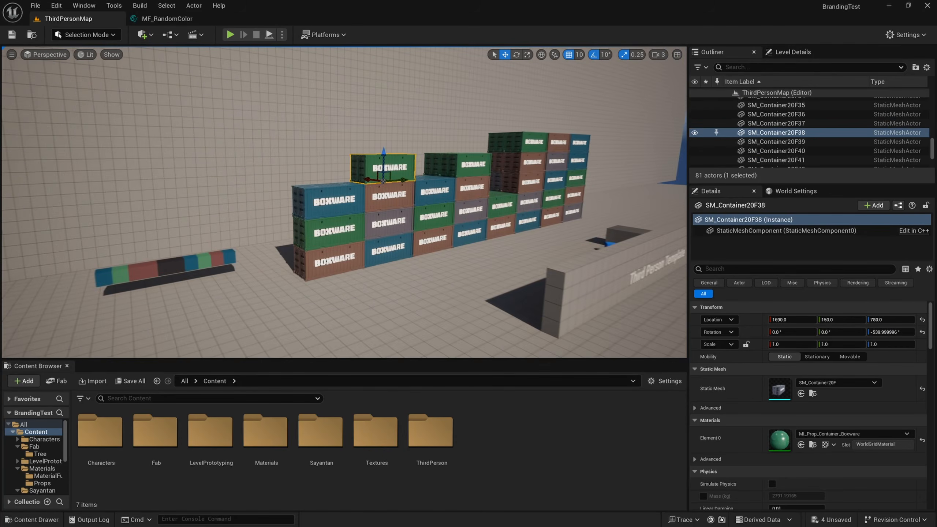
left_click_drag(387, 175, 360, 176)
key("ctrl+z")
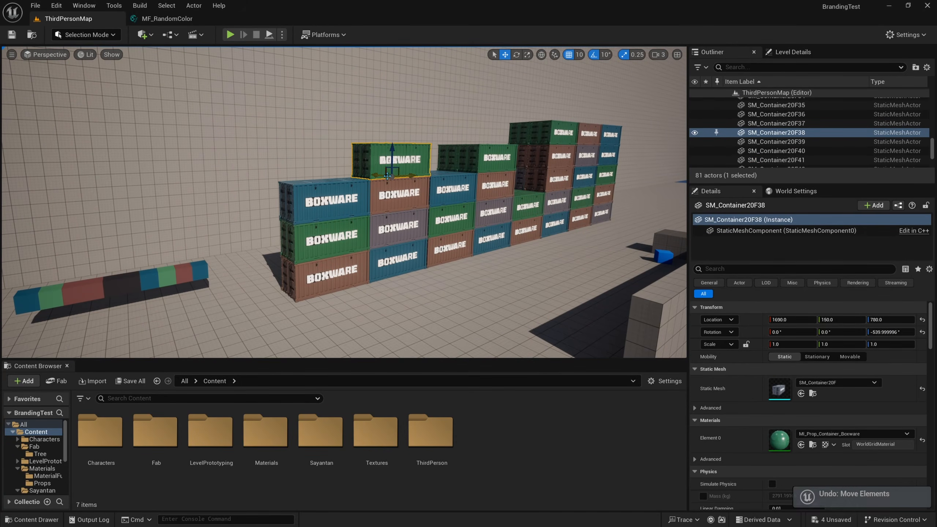
Step: Select the realistic_tree3 tree standing in front of the wall
left_click(321, 173)
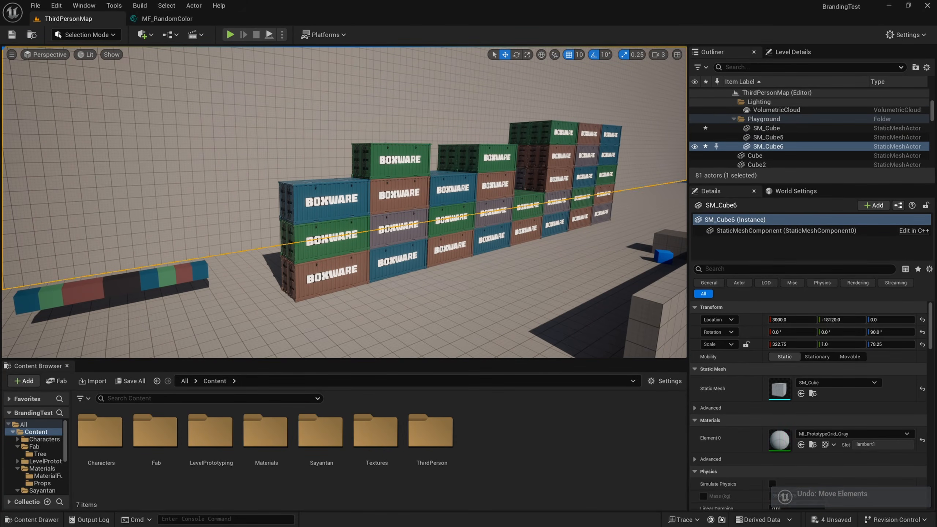
key("f")
right_click_drag(355, 184, 243, 183)
scroll(355, 184, "down", 1)
scroll(355, 185, "up", 3)
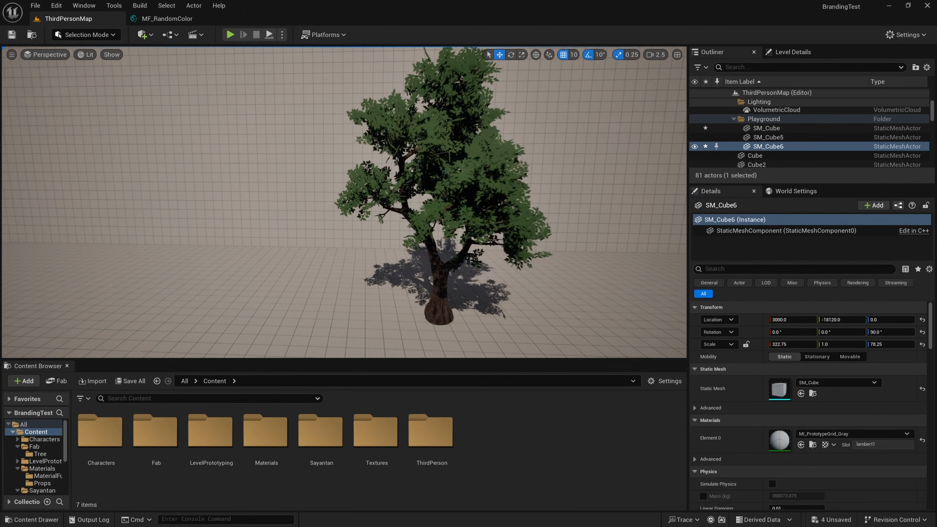
left_click(454, 166)
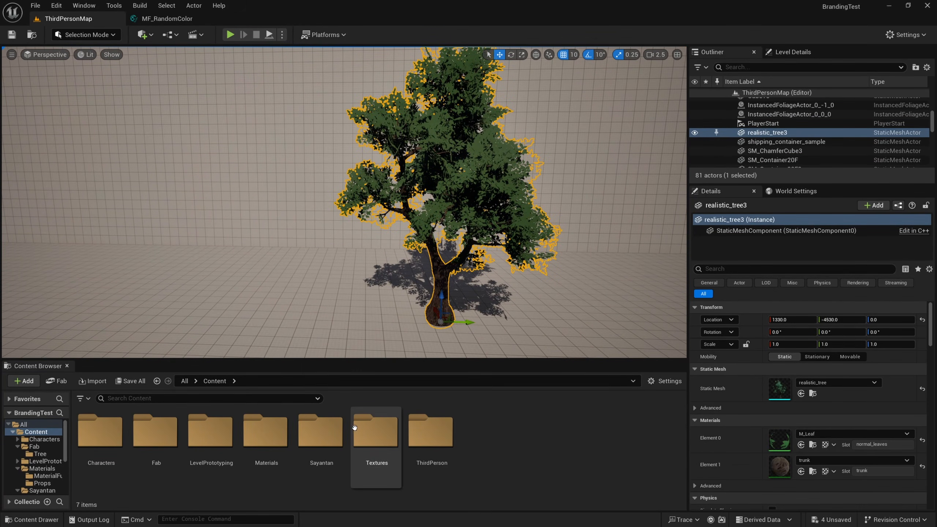
Step: Open the MF_RandomColor material function from the Materials/MaterialFunctions folder
double_click(266, 431)
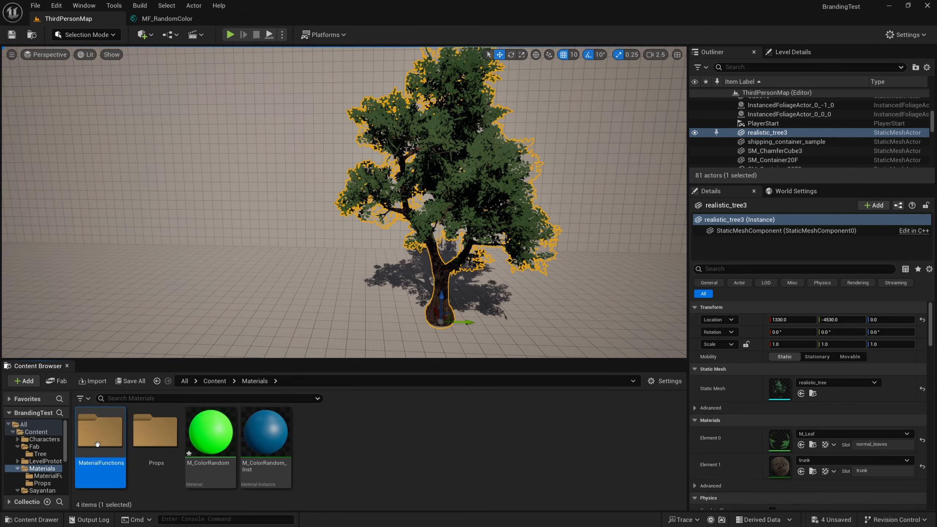
double_click(100, 430)
double_click(166, 447)
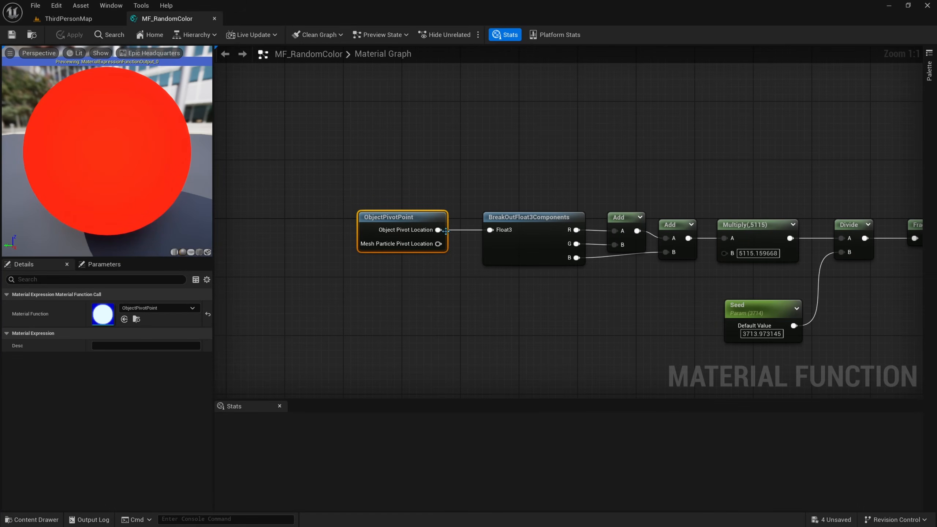
Step: Move the ObjectPivotPoint node farther from BreakOutFloat3Components to make room between them in the graph
scroll(325, 192, "down", 4)
right_click_drag(446, 231, 329, 231)
scroll(346, 155, "up", 4)
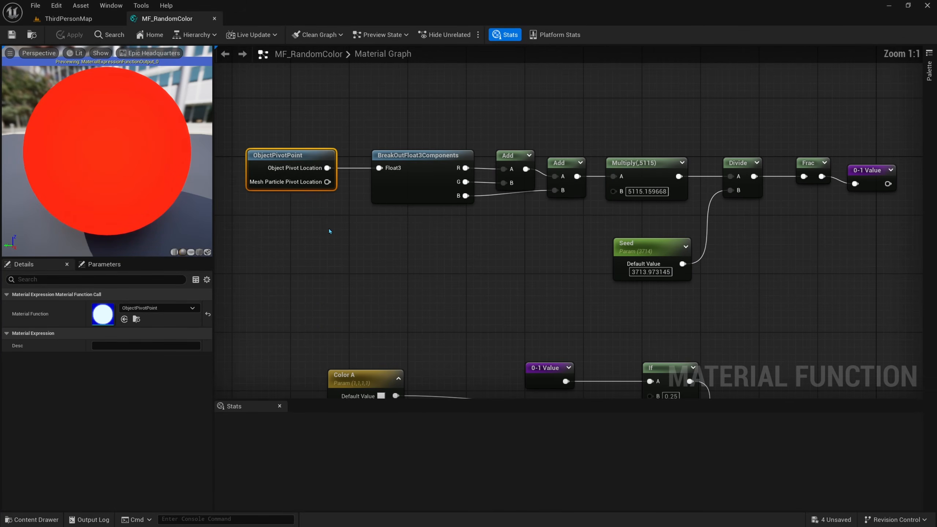
left_click_drag(288, 229, 289, 231)
right_click_drag(305, 227, 470, 285)
left_click_drag(437, 214, 351, 214)
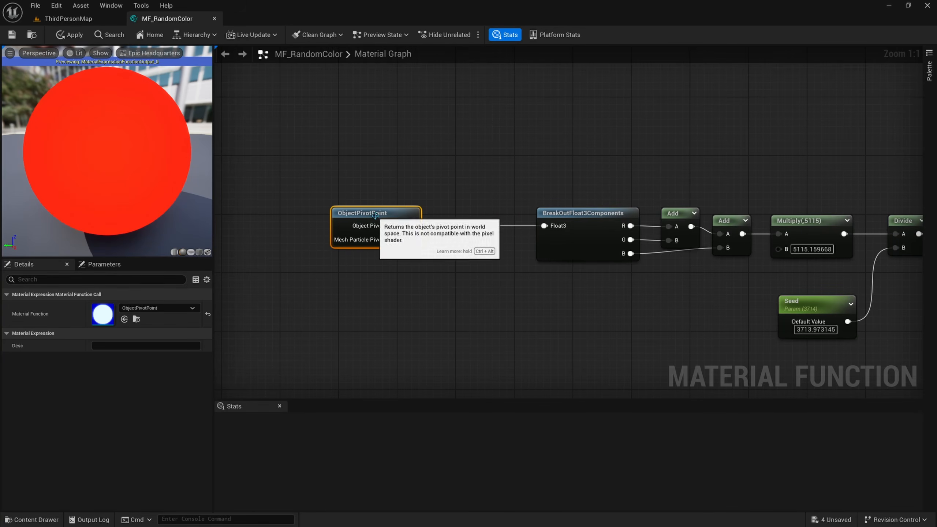
Step: Add a StaticSwitchParameter named UseRandomInstance? between ObjectPivotPoint and BreakOutFloat3Components in the MF_RandomColor graph
right_click_drag(429, 199, 421, 214)
type("switch")
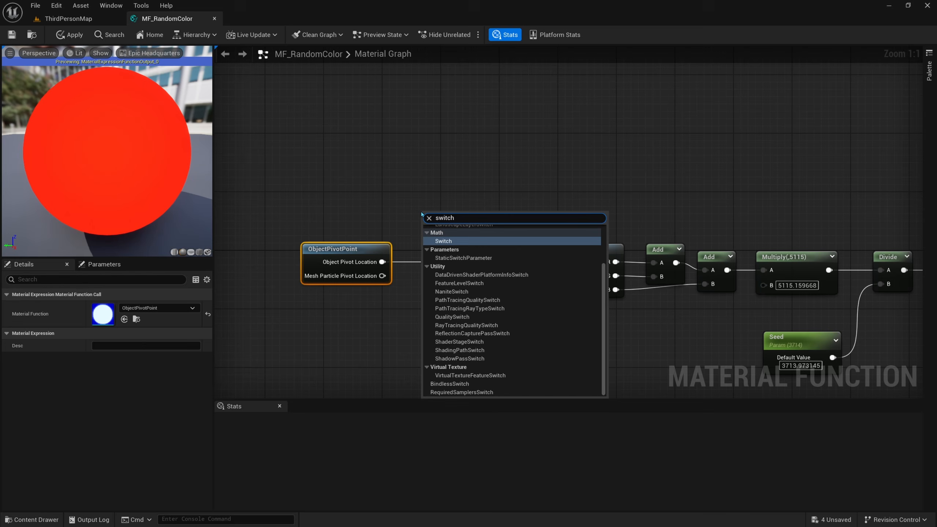
key("Down")
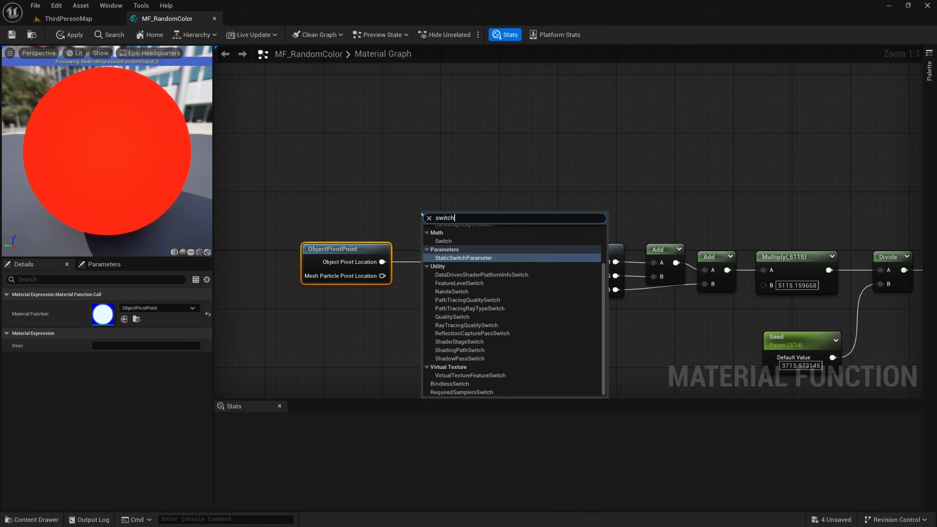
key("Return")
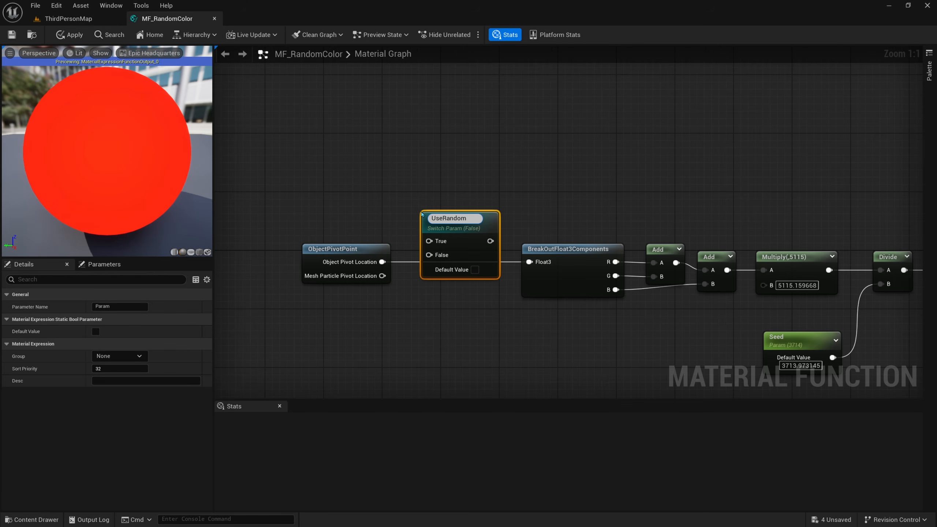
type("UseRandomInstance?")
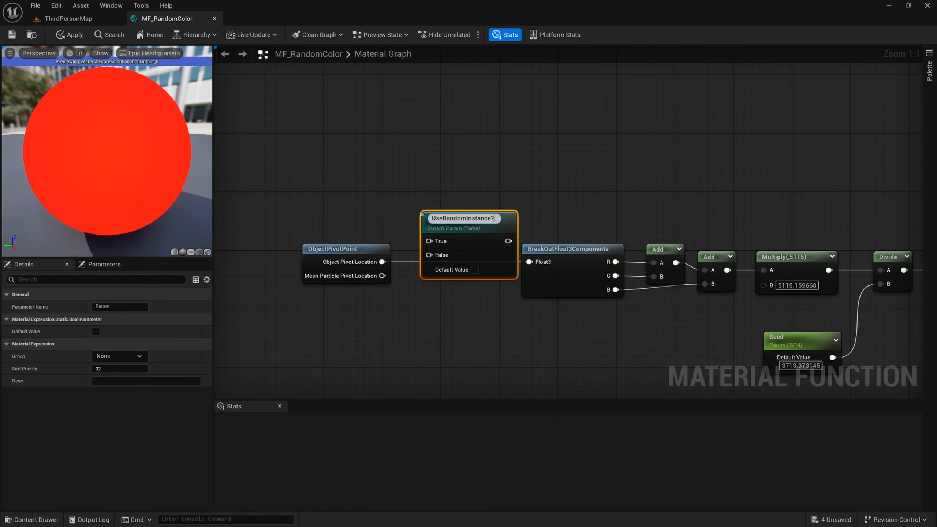
key("Return")
Step: Add a PerInstanceRandom node above the ObjectPivotPoint node
right_click_drag(446, 268, 430, 257)
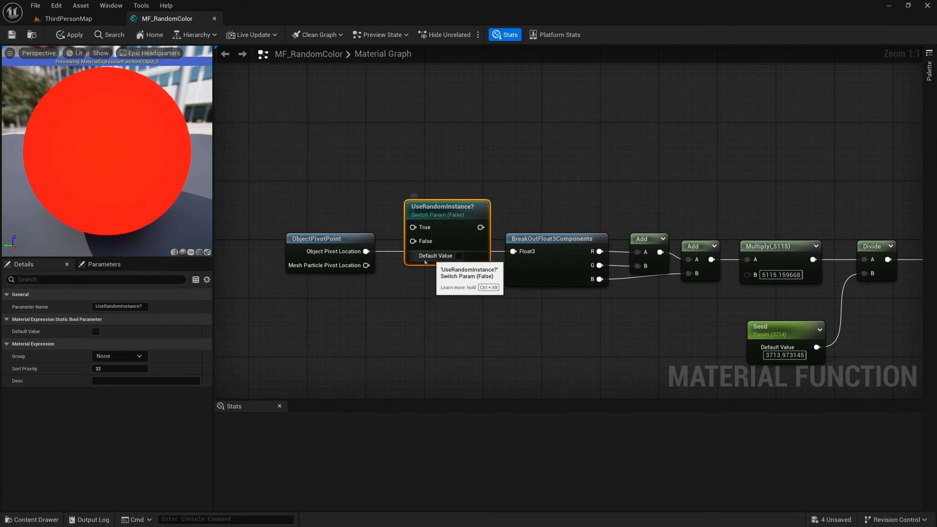
right_click(290, 163)
type("per ins")
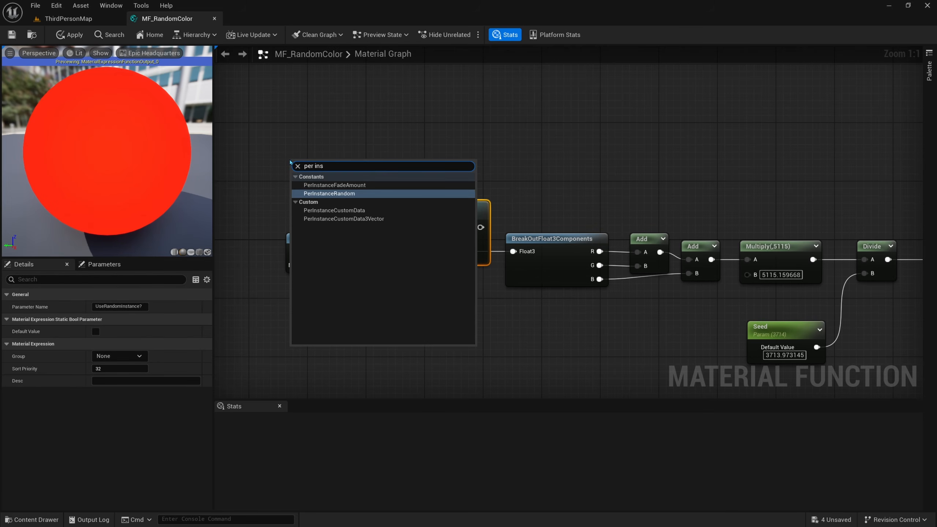
key("Return")
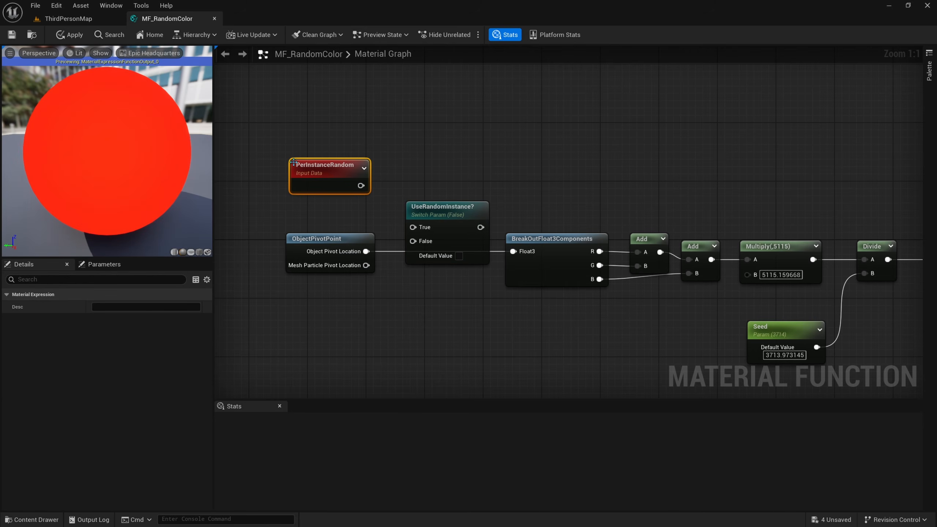
left_click_drag(293, 162, 289, 163)
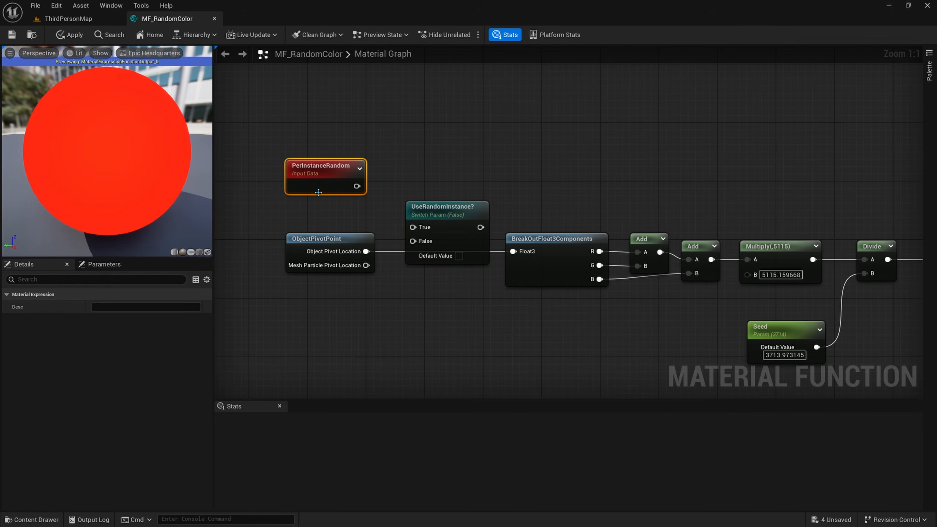
Step: Wire PerInstanceRandom into True and Object Pivot Location into False of the UseRandomInstance? switch, and its output into BreakOutFloat3Components' Float3 input
right_click_drag(326, 186, 324, 207)
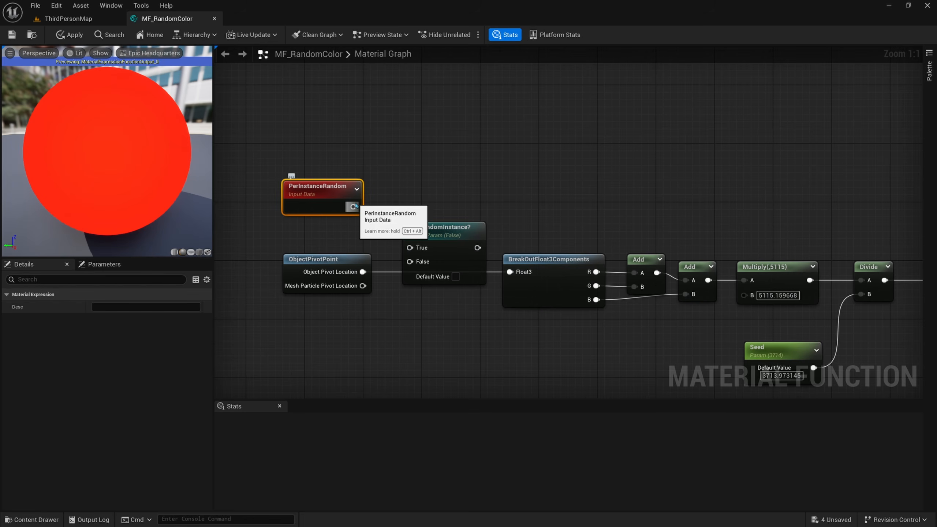
left_click_drag(353, 207, 409, 248)
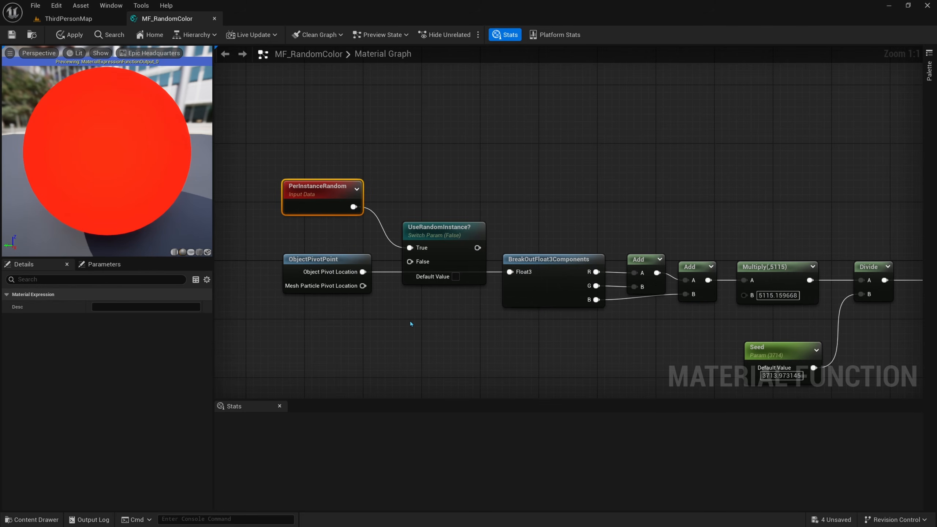
left_click_drag(362, 272, 410, 262)
right_click_drag(416, 299, 374, 299)
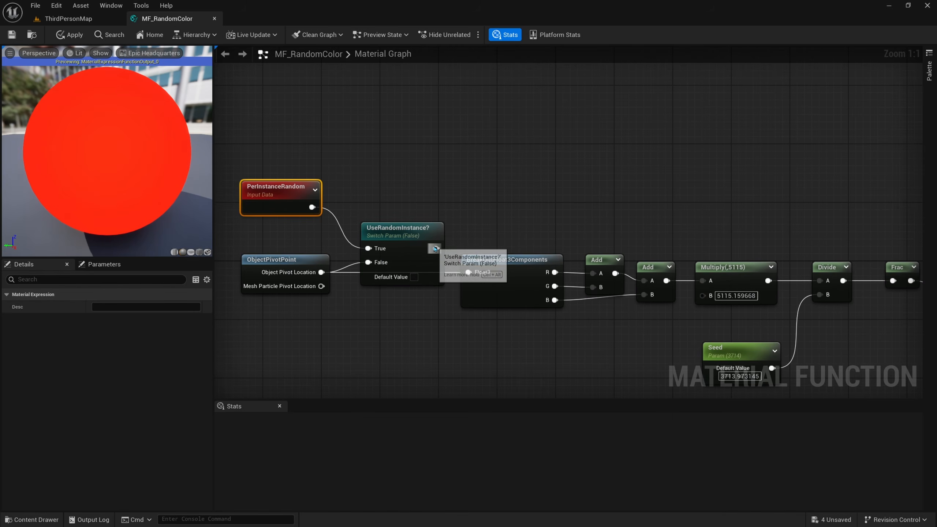
left_click_drag(436, 248, 468, 272)
Step: Line up the UseRandomInstance? switch and its two input nodes with BreakOutFloat3Components, and bring PerInstanceRandom closer to ObjectPivotPoint
right_click_drag(455, 300, 471, 301)
left_click_drag(405, 177, 300, 276)
left_click_drag(298, 267, 288, 289)
left_click_drag(388, 213, 318, 178)
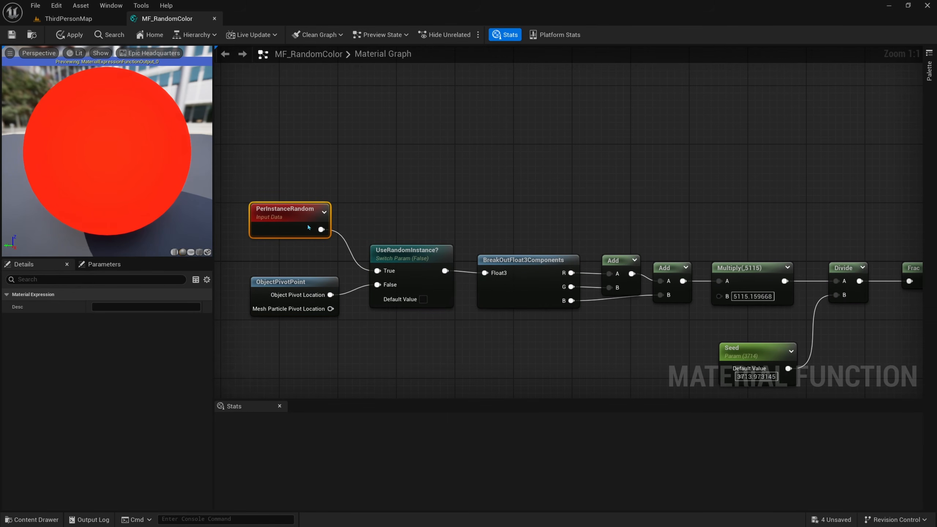
left_click_drag(320, 221, 326, 240)
left_click_drag(424, 225, 417, 318)
left_click_drag(321, 196, 279, 273)
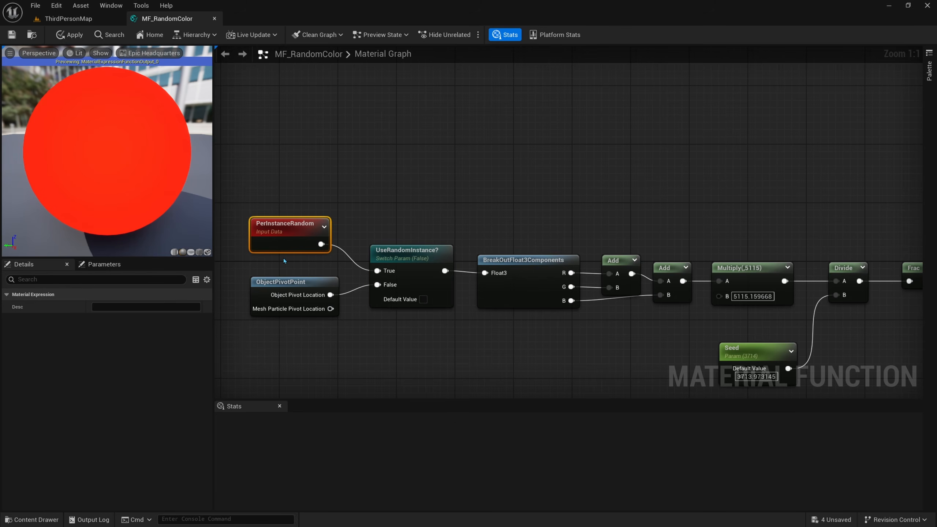
left_click_drag(298, 352, 281, 280)
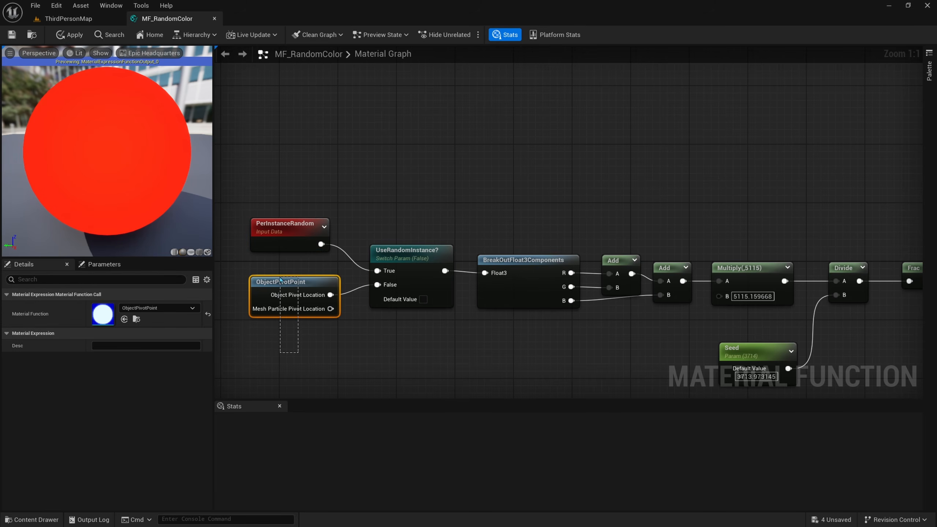
left_click(328, 272)
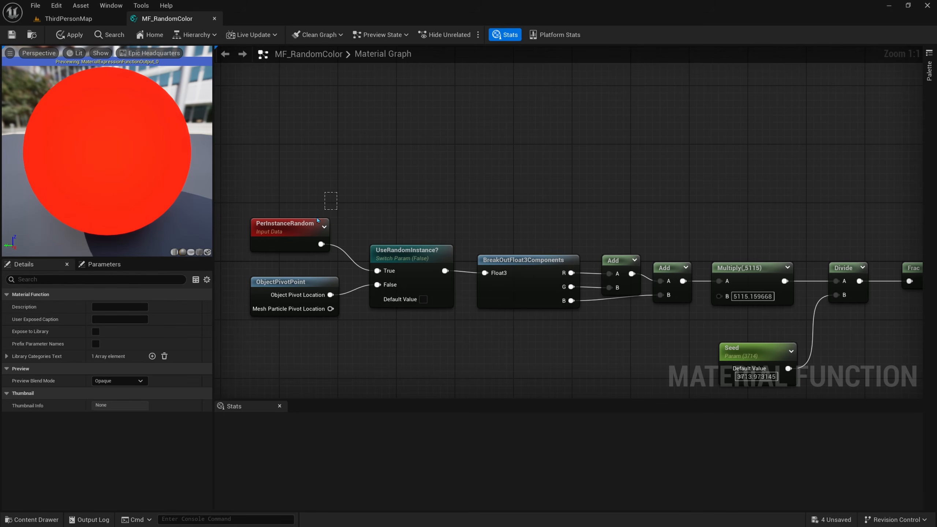
left_click_drag(318, 220, 316, 222)
left_click_drag(250, 261, 314, 221)
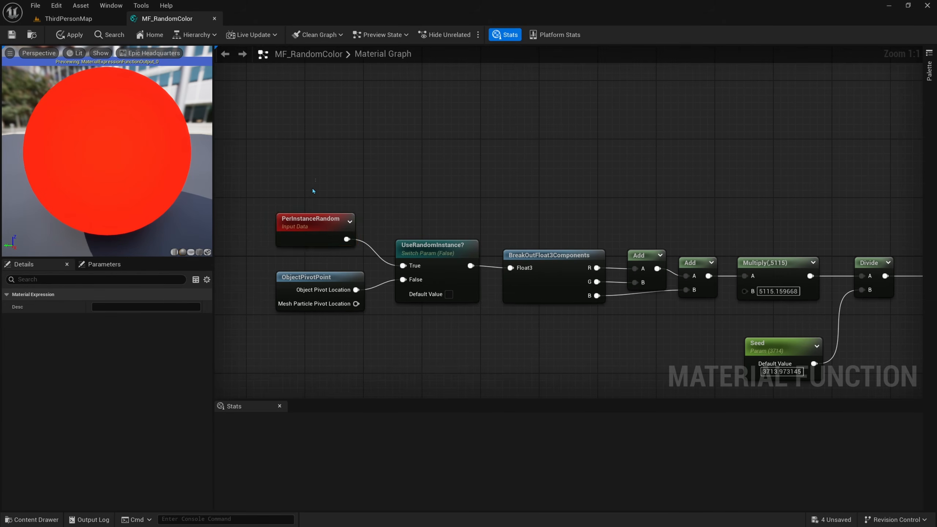
left_click(301, 274)
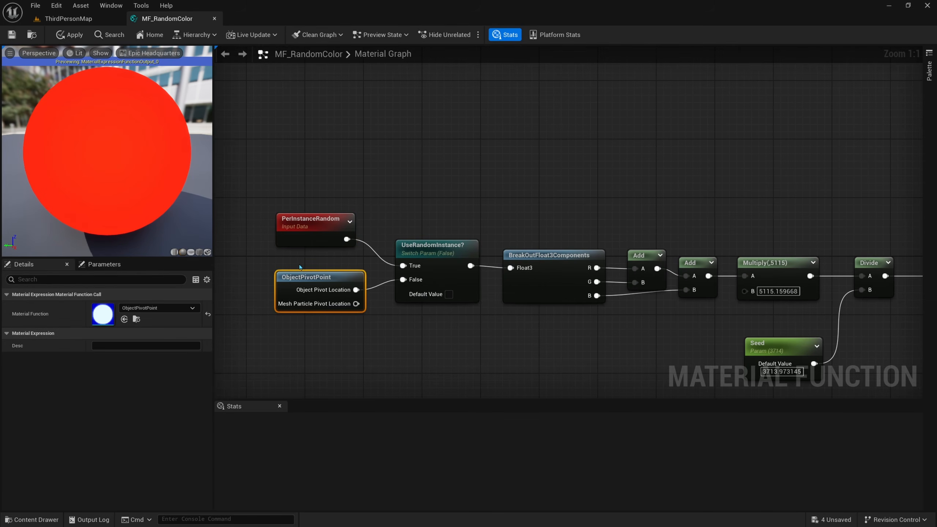
Step: Assign the UseRandomInstance? switch parameter to the existing "- Random Color" group
left_click_drag(428, 213, 431, 257)
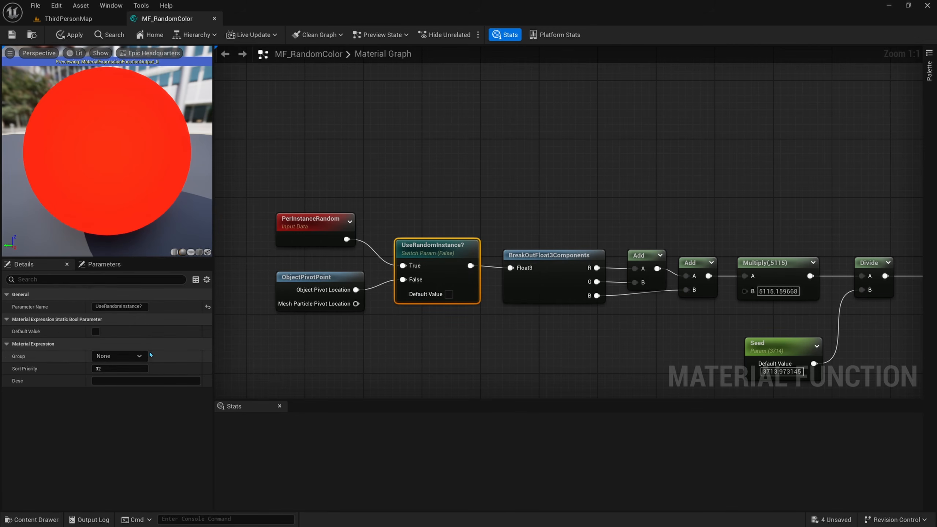
left_click(139, 356)
left_click(129, 367)
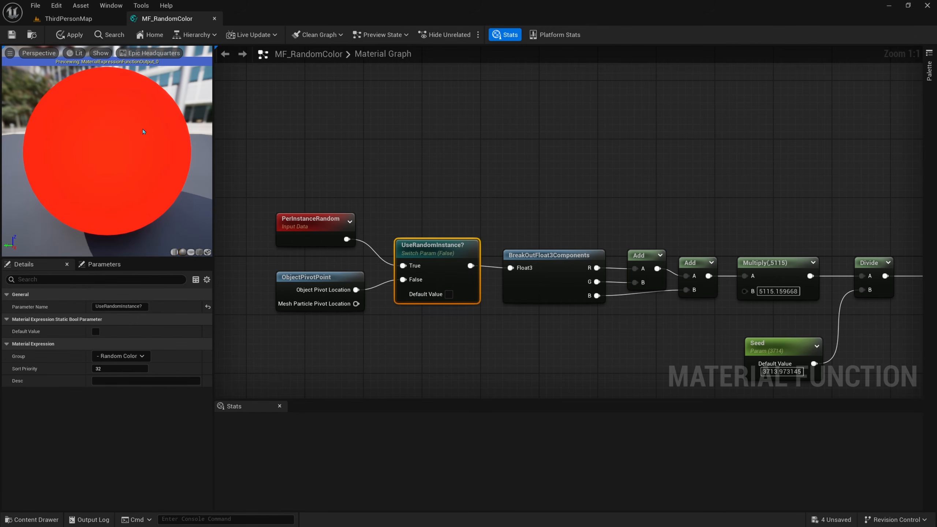
Step: Open the tree's M_Leaf material from the level's realistic_tree3 actor and maximize its editor window
left_click(89, 24)
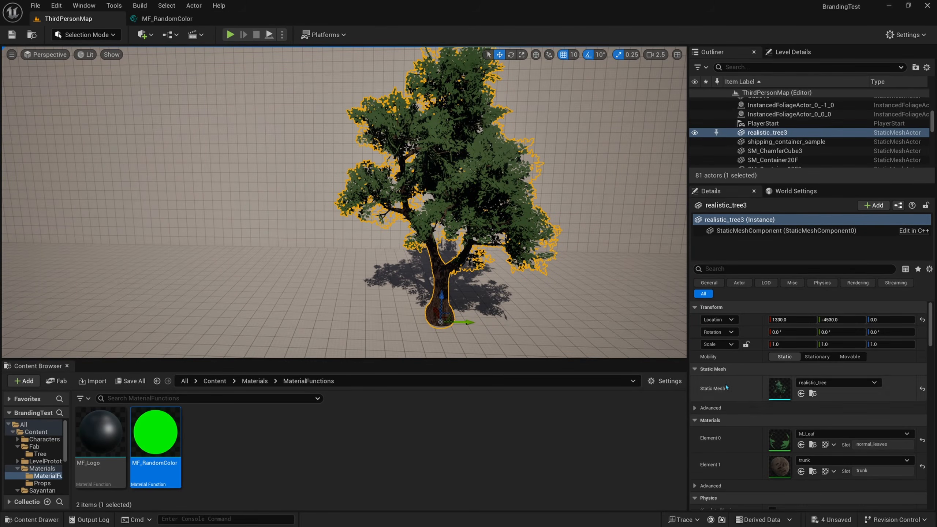
double_click(779, 439)
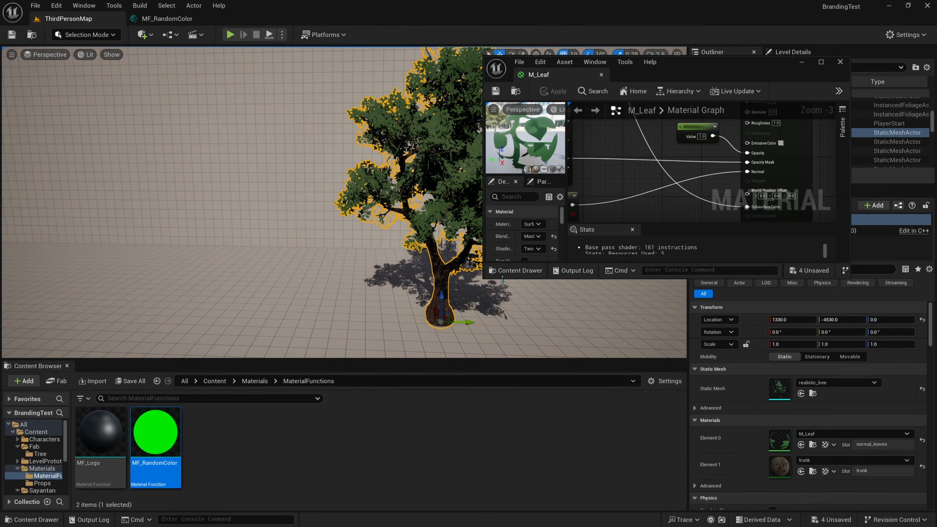
left_click_drag(487, 279, 424, 419)
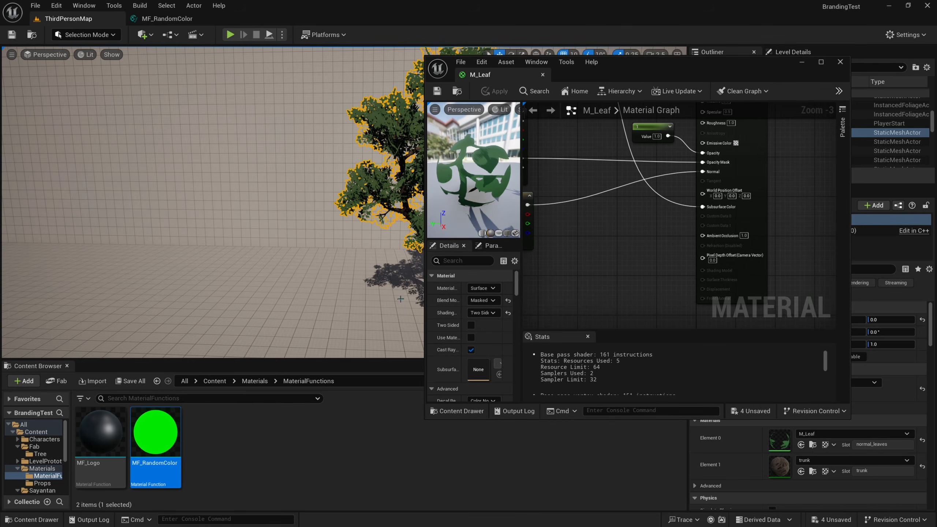
right_click_drag(338, 183, 391, 184)
scroll(707, 148, "down", 1)
double_click(676, 72)
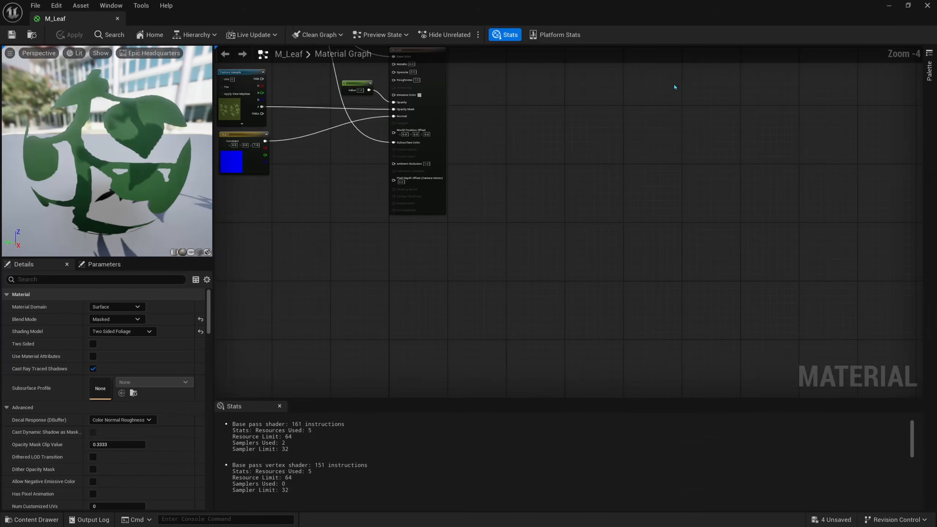
Step: Move the Color parameter node farther above the Texture Sample node in the M_Leaf graph
right_click_drag(355, 124, 463, 251)
scroll(370, 185, "up", 2)
right_click_drag(370, 186, 410, 269)
left_click_drag(377, 209, 366, 224)
scroll(382, 221, "up", 2)
right_click_drag(721, 288, 652, 251)
right_click_drag(551, 335, 535, 273)
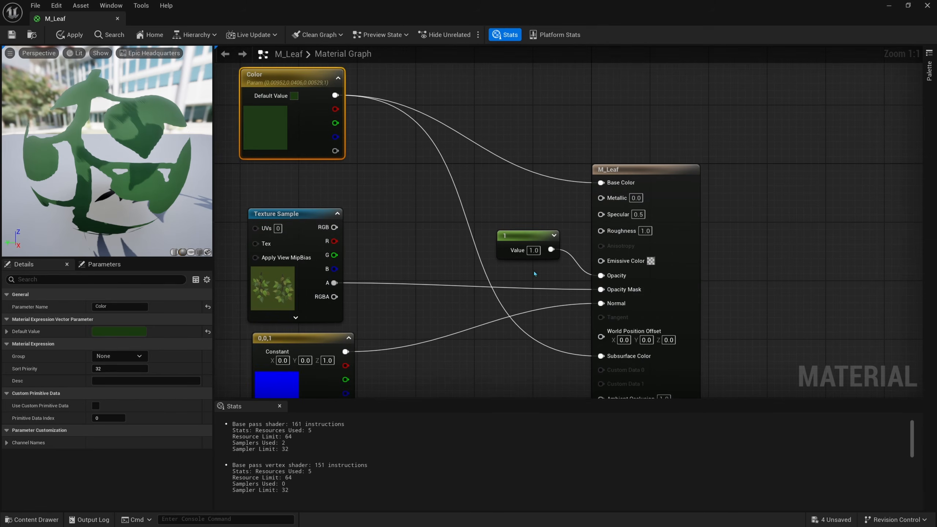
left_click(443, 203)
right_click_drag(443, 204, 545, 230)
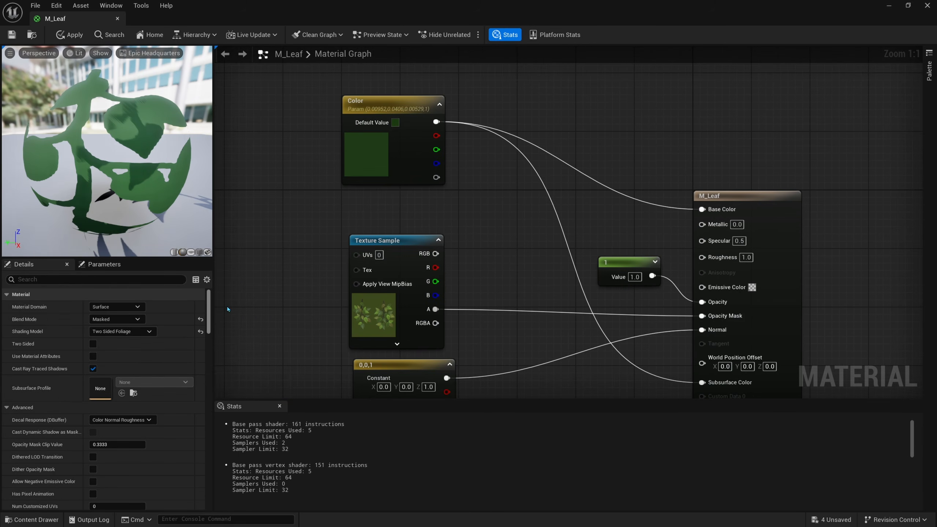
right_click_drag(323, 190, 379, 259)
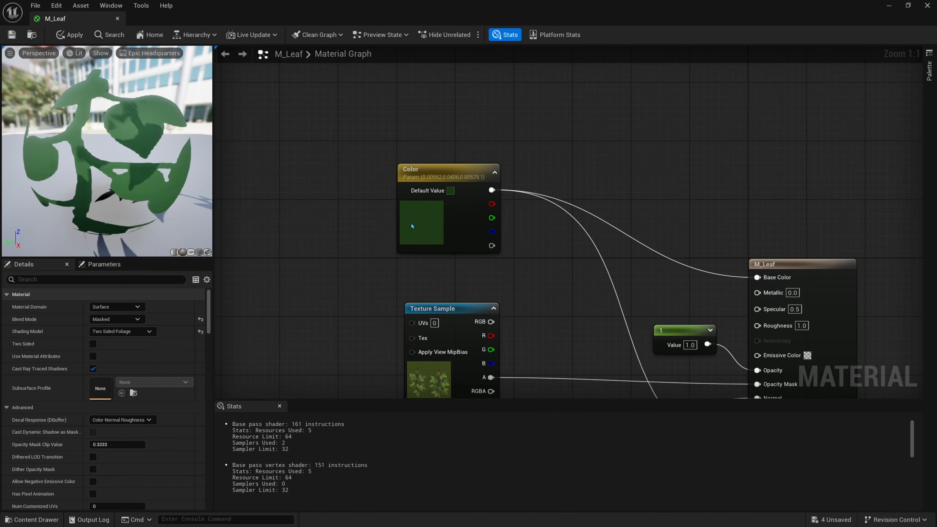
left_click_drag(406, 228, 406, 206)
Step: Add the MF_RandomColor function from the MaterialFunctions folder to the M_Leaf graph, placing it just above the Color node
left_click_drag(307, 21, 559, 66)
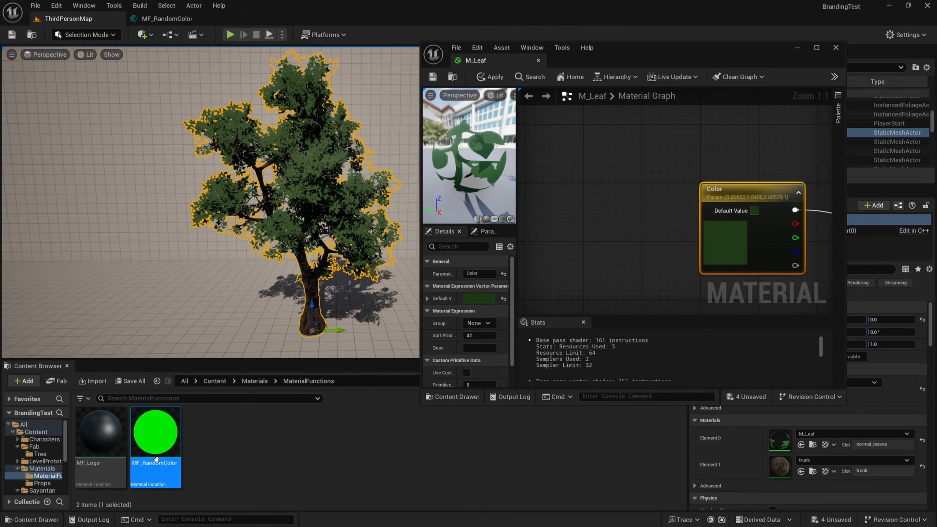
left_click_drag(156, 459, 578, 151)
double_click(646, 56)
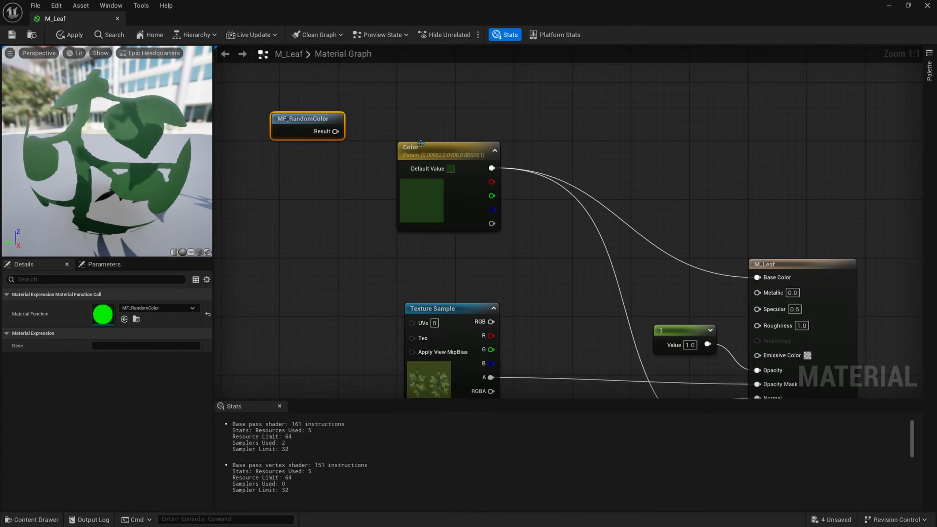
right_click_drag(421, 143, 428, 239)
left_click_drag(305, 217, 430, 172)
Step: Add a StaticSwitchParameter named UseRandomColor? beside the MF_RandomColor node in the M_Leaf graph
right_click(538, 180)
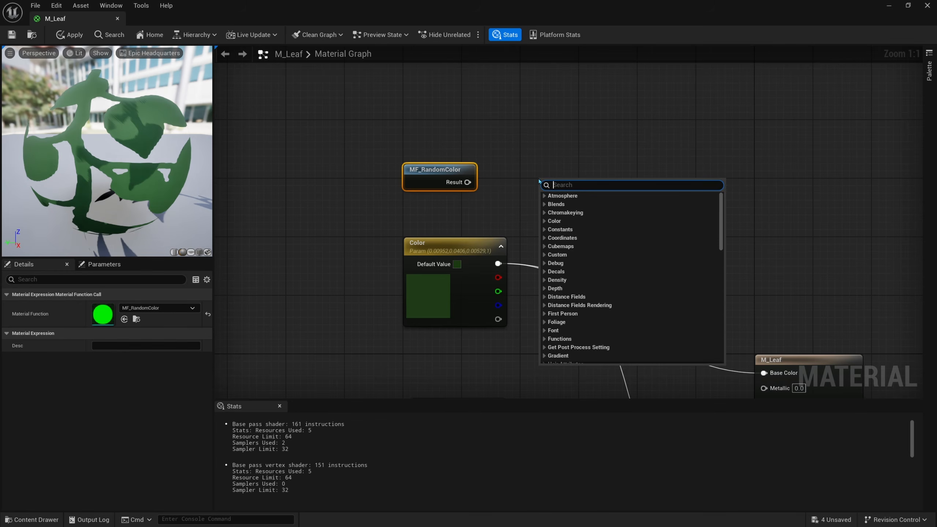
type("switch")
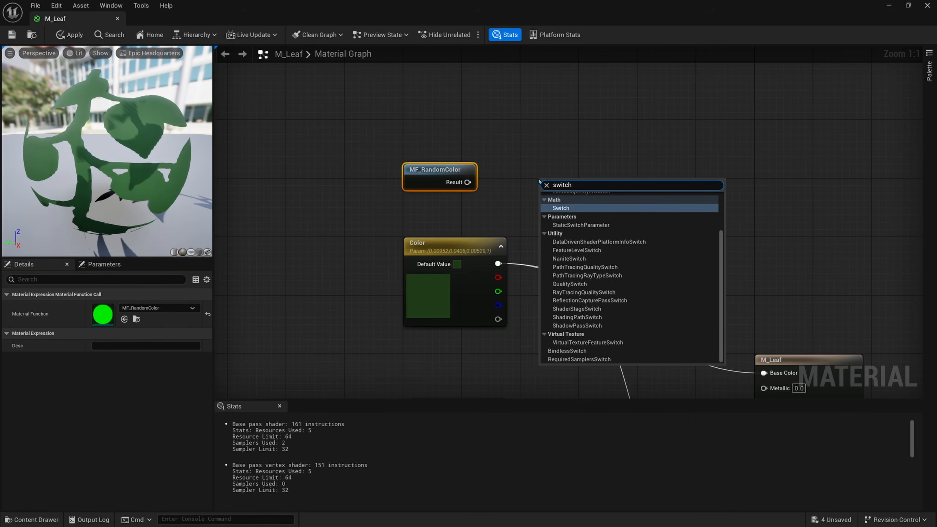
key("Down")
key("Down")
key("Return")
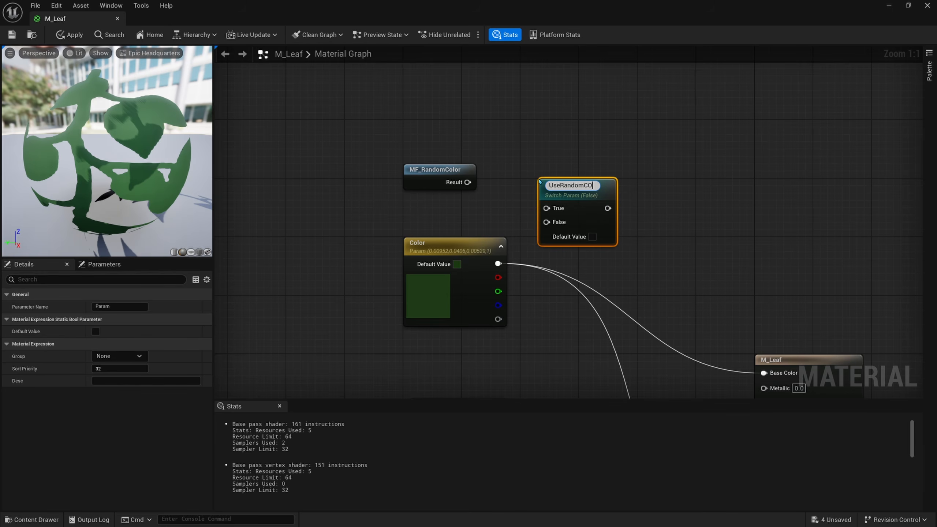
key("Return")
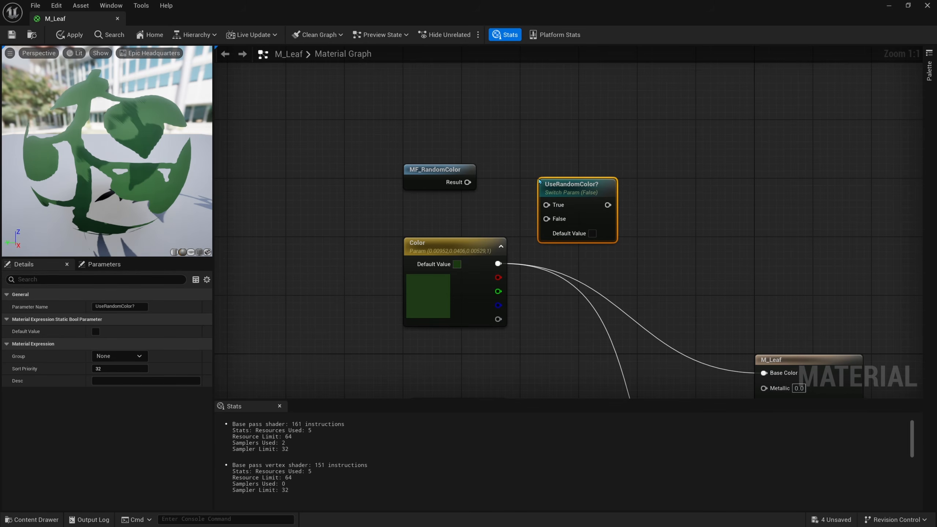
Step: Transfer the Color node's Base Color and Subsurface Color connections to the UseRandomColor? output, and place the switch beside the Color node
right_click_drag(533, 181, 428, 178)
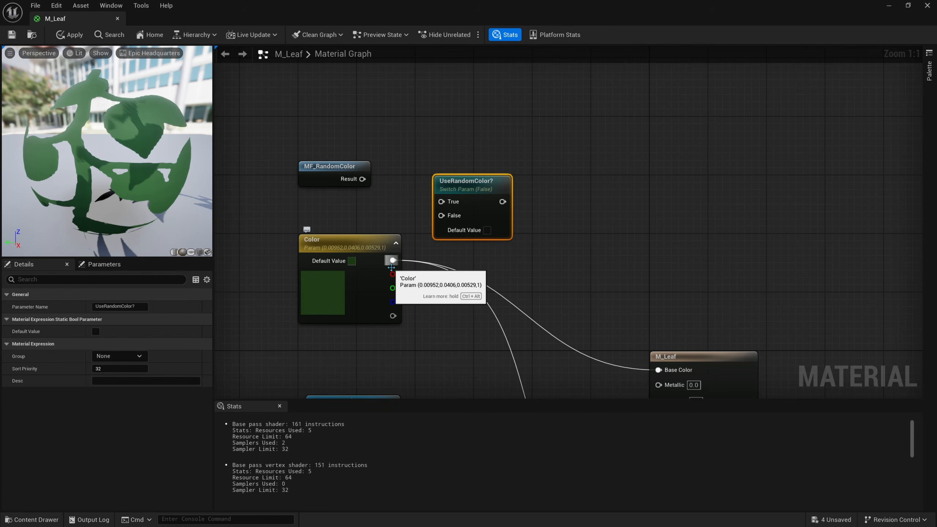
left_click_drag(392, 260, 501, 206, "ctrl")
right_click_drag(500, 266, 489, 247)
left_click_drag(472, 175, 469, 227)
right_click_drag(488, 236, 429, 200)
right_click_drag(553, 285, 528, 175)
Step: Connect Color to False and MF_RandomColor to True on the UseRandomColor? switch, and move MF_RandomColor closer to the Color node
right_click_drag(443, 199, 542, 333)
right_click_drag(396, 212, 357, 219)
left_click_drag(358, 220, 403, 244)
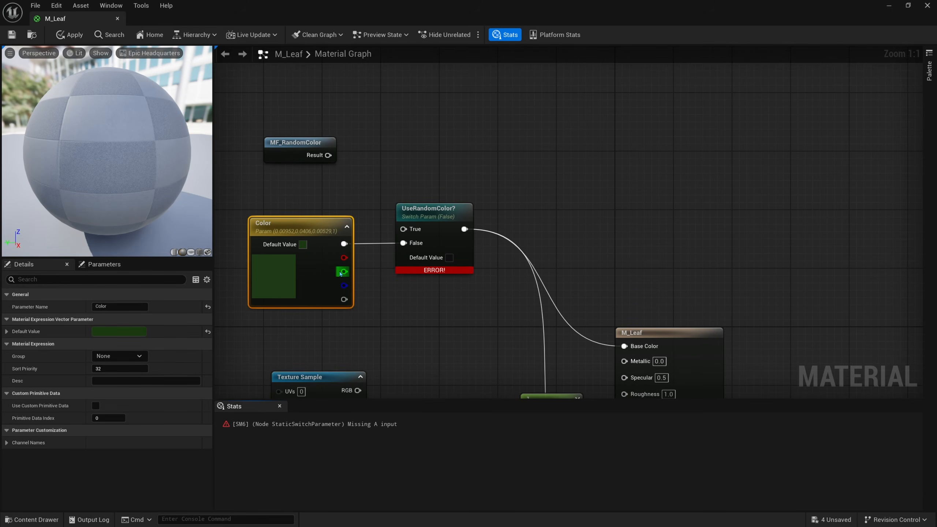
left_click_drag(328, 155, 403, 229)
right_click_drag(403, 229, 412, 268)
left_click_drag(299, 154, 294, 215)
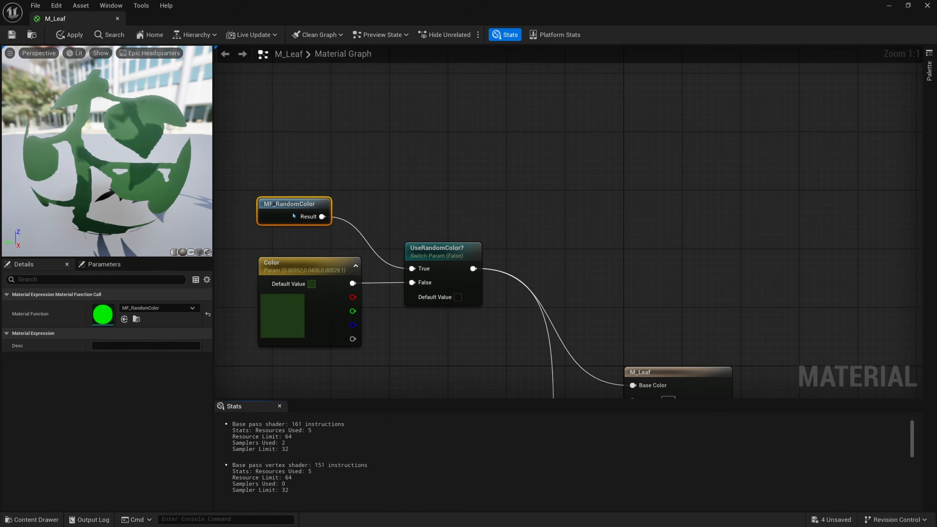
Step: Save M_Leaf, dock its editor beside the MF_RandomColor editor, and return to the ThirdPersonMap level
left_click(11, 36)
left_click_drag(99, 20, 201, 21)
left_click(85, 19)
Step: Move the realistic_tree3 actor along the Y axis to -4620
right_click_drag(314, 163, 302, 167)
left_click_drag(384, 313, 368, 314)
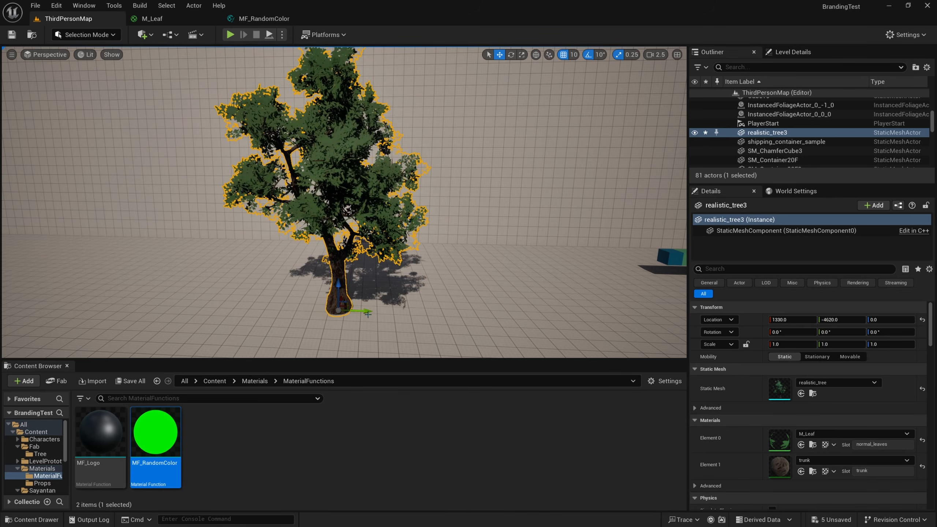
Step: Create the material instance M_Leaf_Inst from M_Leaf in the Fab/Tree folder and apply it to the leaves of realistic_tree3
double_click(779, 440)
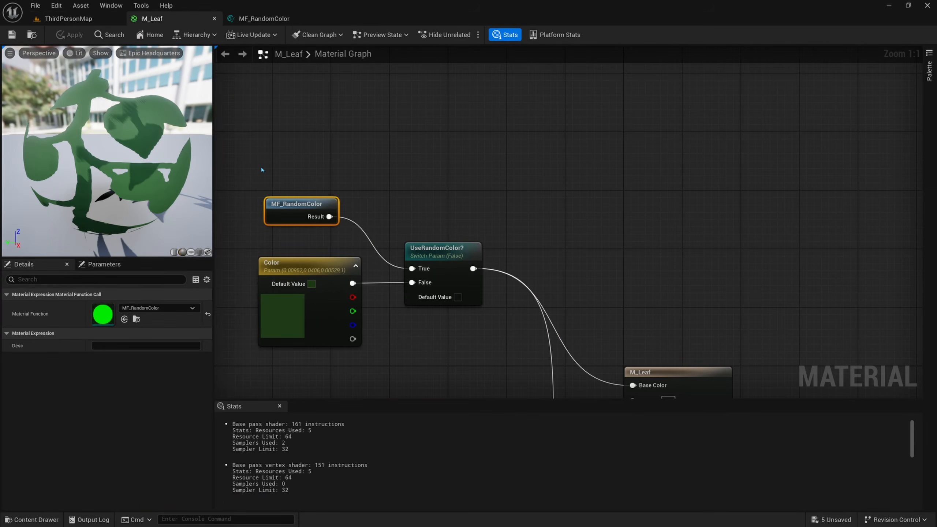
right_click_drag(330, 193, 376, 173)
left_click(36, 39)
right_click(105, 446)
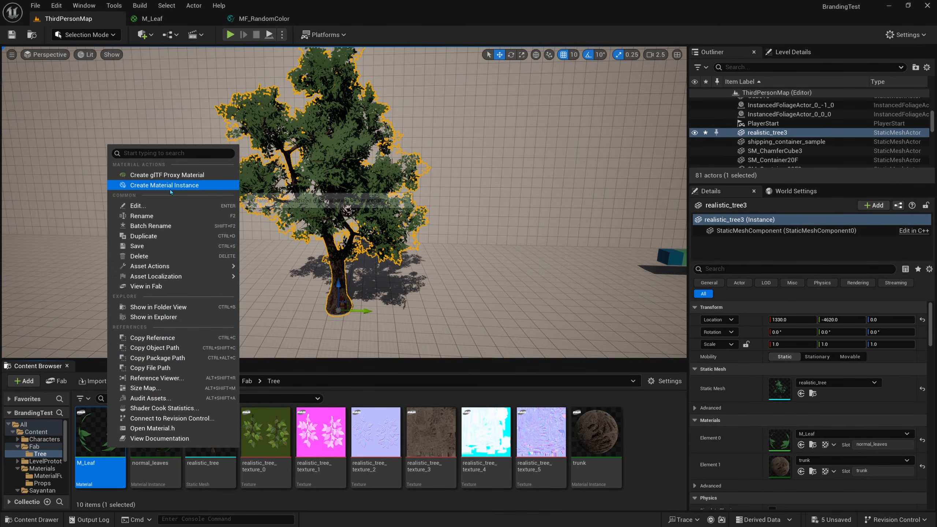
left_click(218, 184)
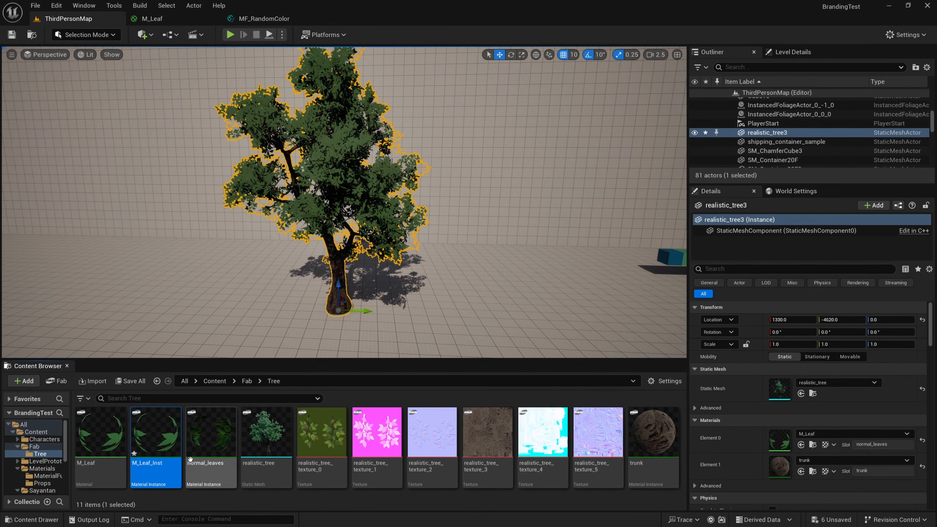
left_click_drag(174, 440, 332, 167)
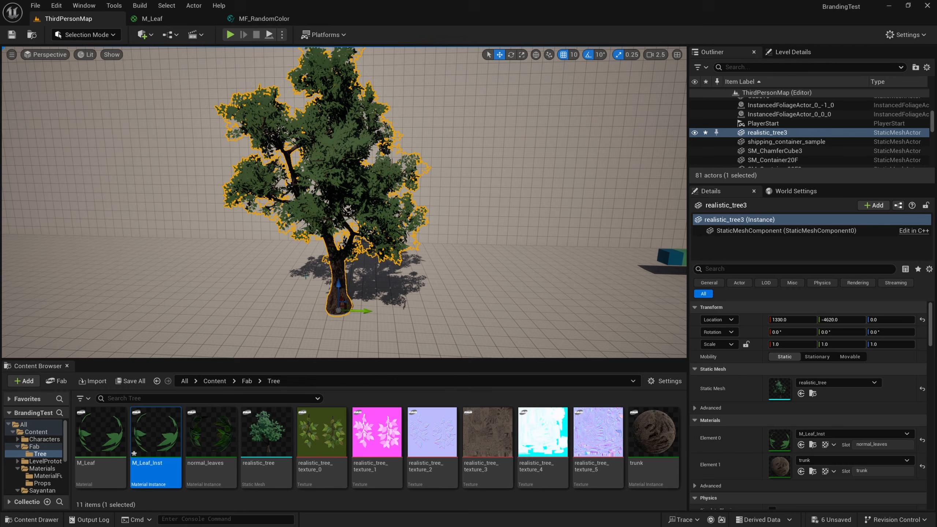
Step: Open M_Leaf_Inst in a window over the level and enable its UseRandomColor? switch
double_click(184, 436)
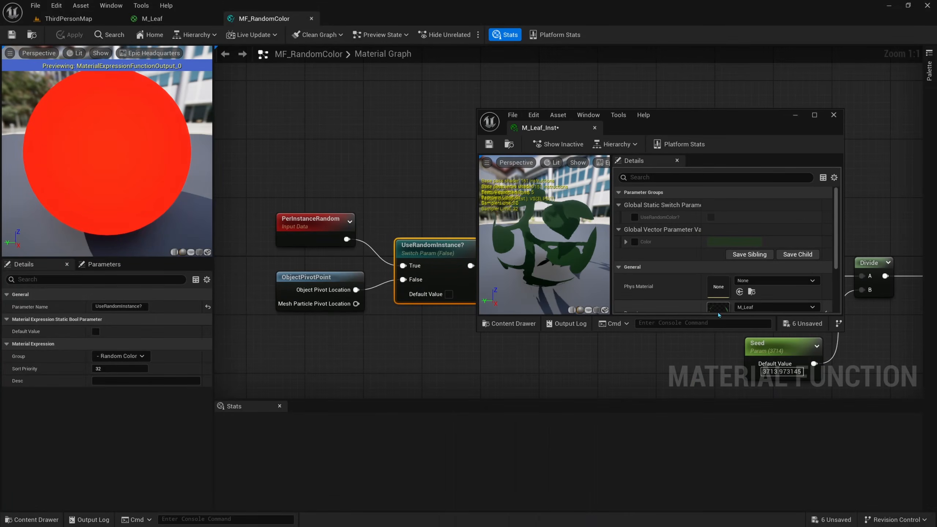
left_click_drag(707, 334, 707, 417)
left_click(68, 19)
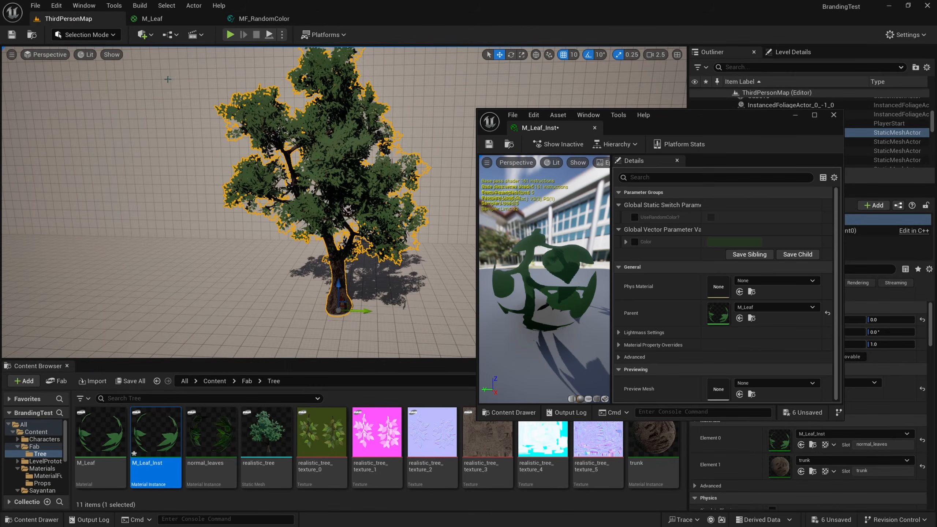
left_click(214, 381)
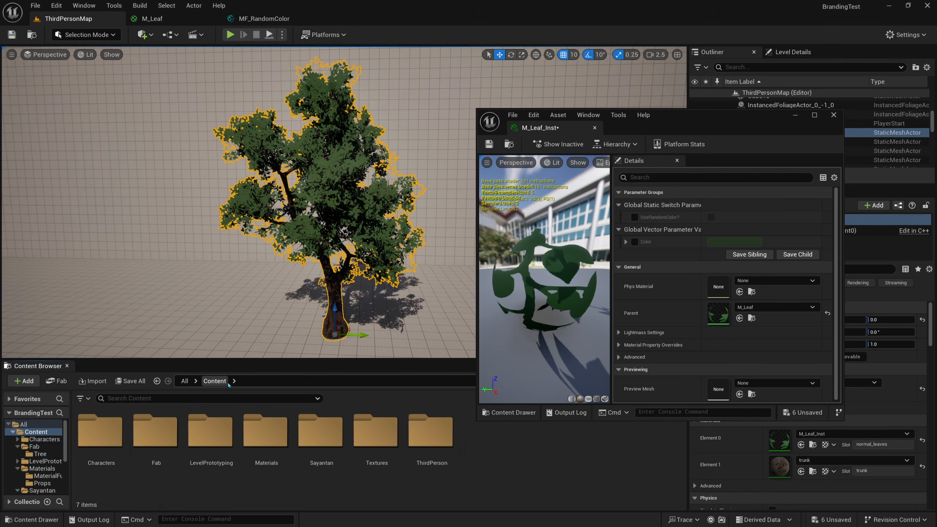
left_click(710, 217)
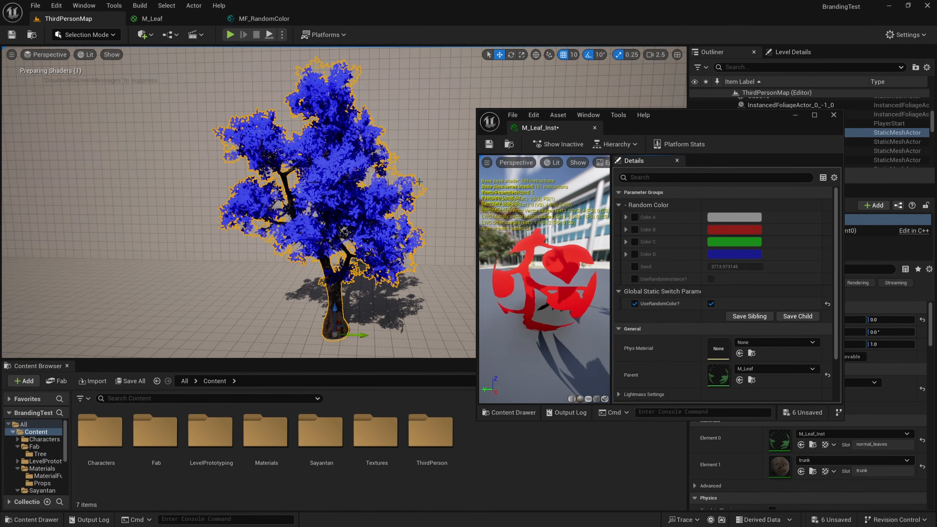
Step: Move the tree along the Y axis to check how its random leaf color responds to position
key("s")
right_click_drag(419, 181, 419, 190)
left_click_drag(365, 281, 347, 281)
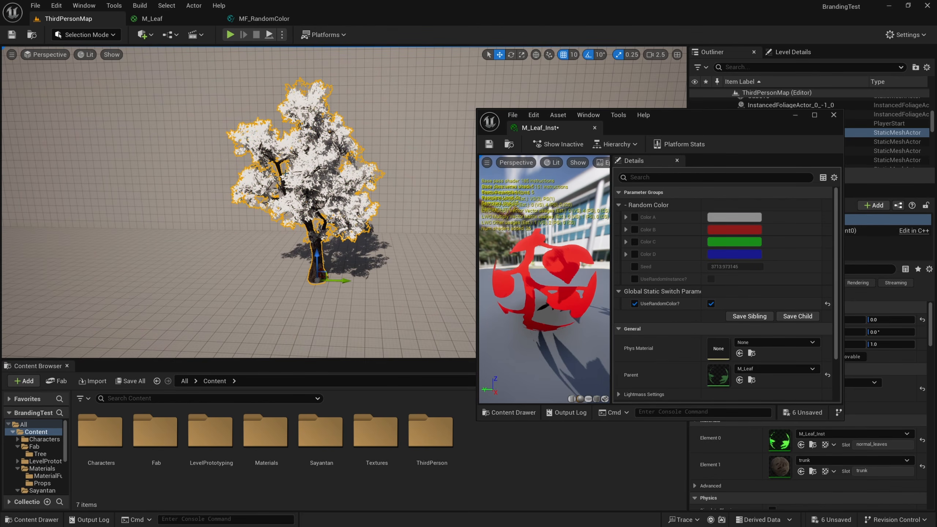
scroll(381, 234, "up", 4)
right_click_drag(313, 161, 295, 157)
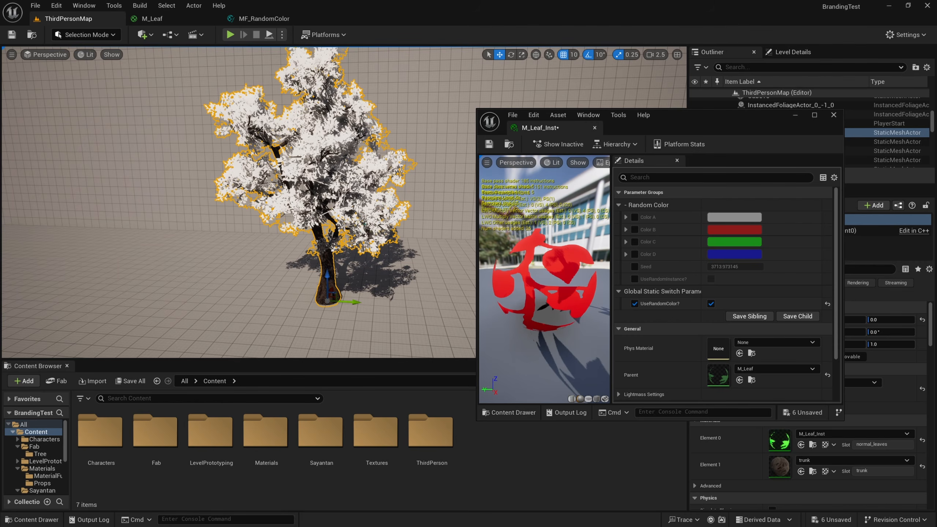
right_click_drag(379, 221, 374, 208)
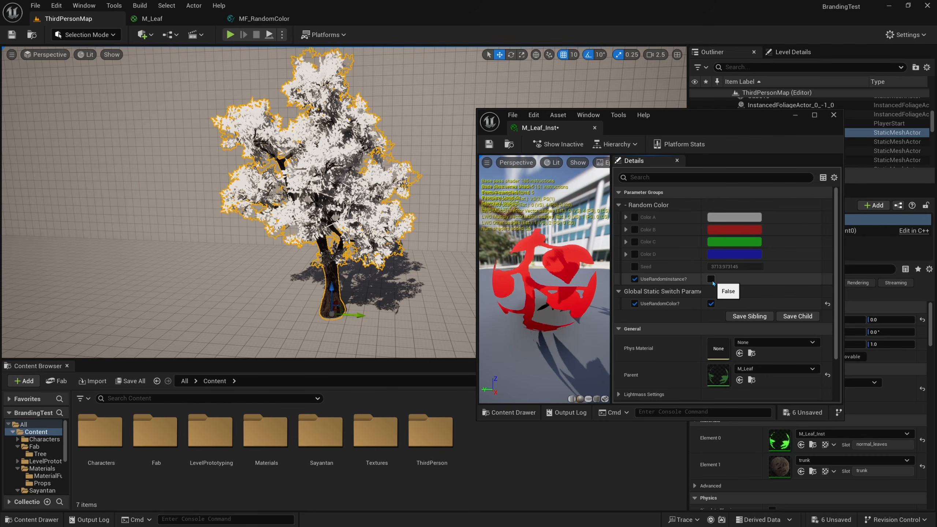
Step: Enable UseRandomInstance? in M_Leaf_Inst and test it by moving the tree along the Y axis to -4790
left_click(711, 279)
scroll(370, 253, "down", 4)
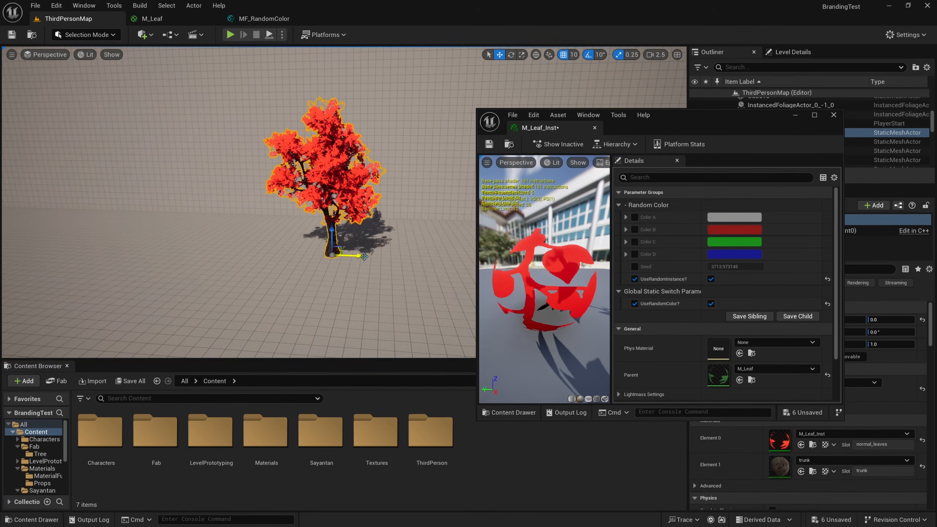
right_click_drag(409, 258, 350, 253)
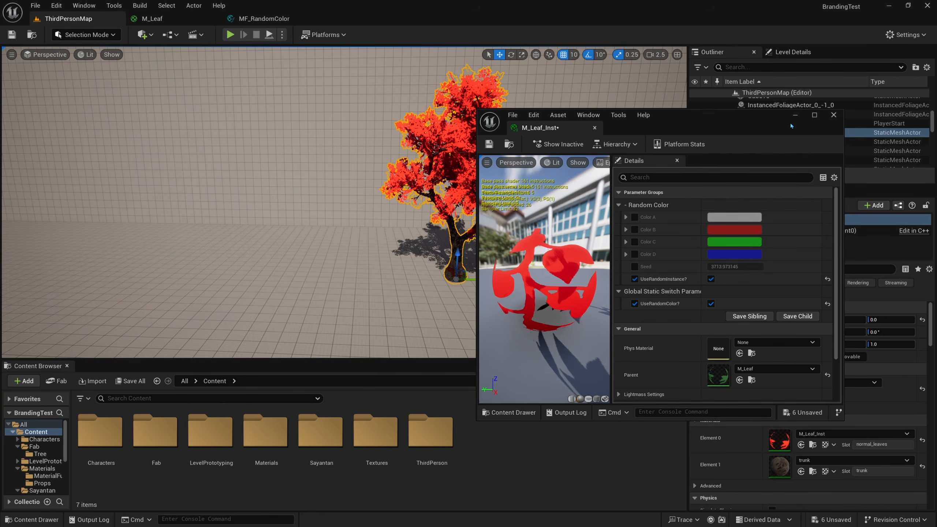
Step: Assign M_Leaf_Inst to the Element 0 material slot of the realistic_tree static mesh, save the mesh, and return to the level
left_click_drag(791, 125, 760, 109)
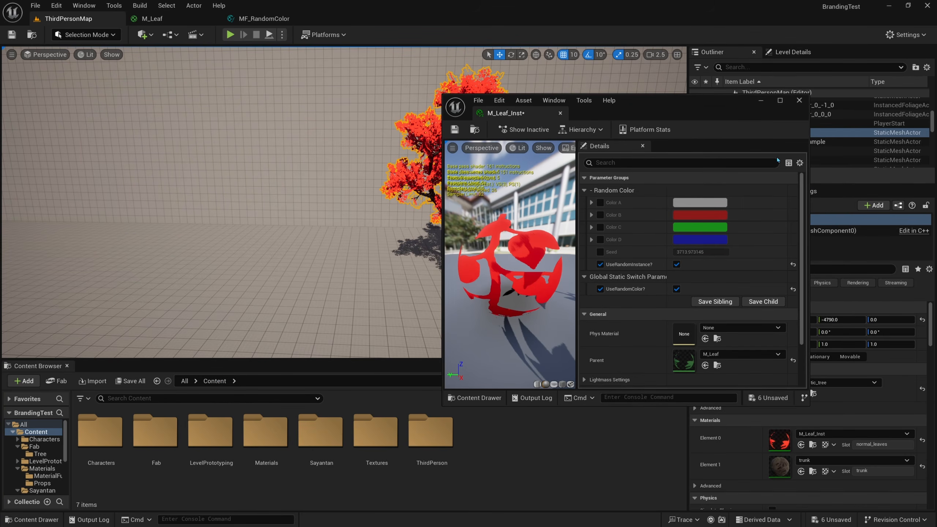
left_click(760, 100)
left_click(813, 393)
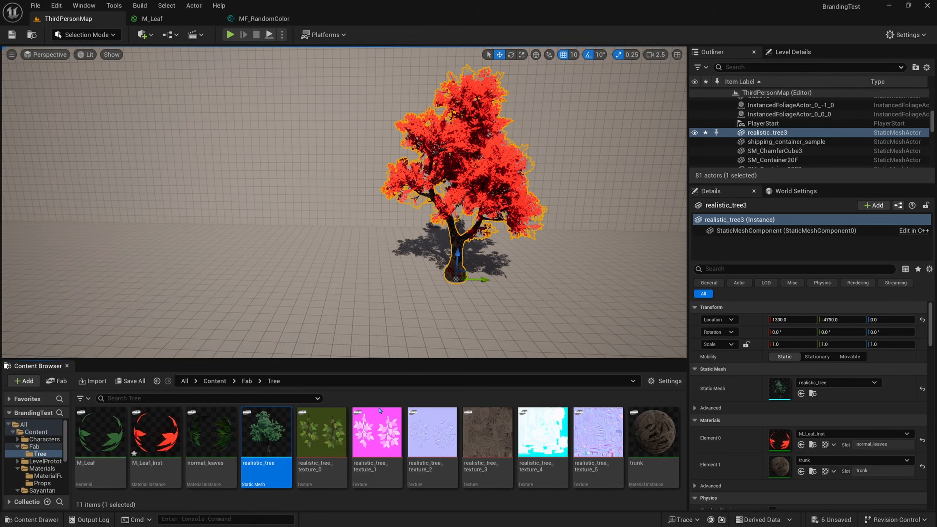
double_click(266, 432)
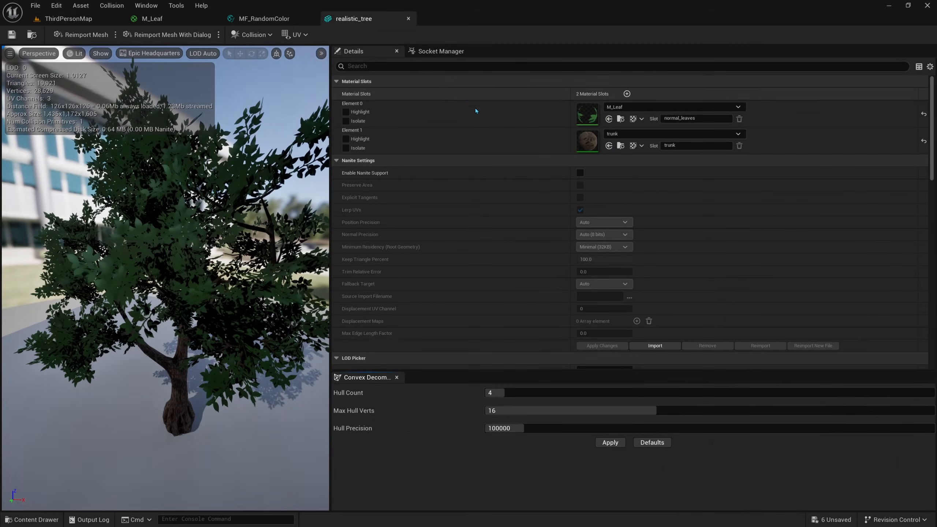
left_click(671, 106)
left_click(660, 260)
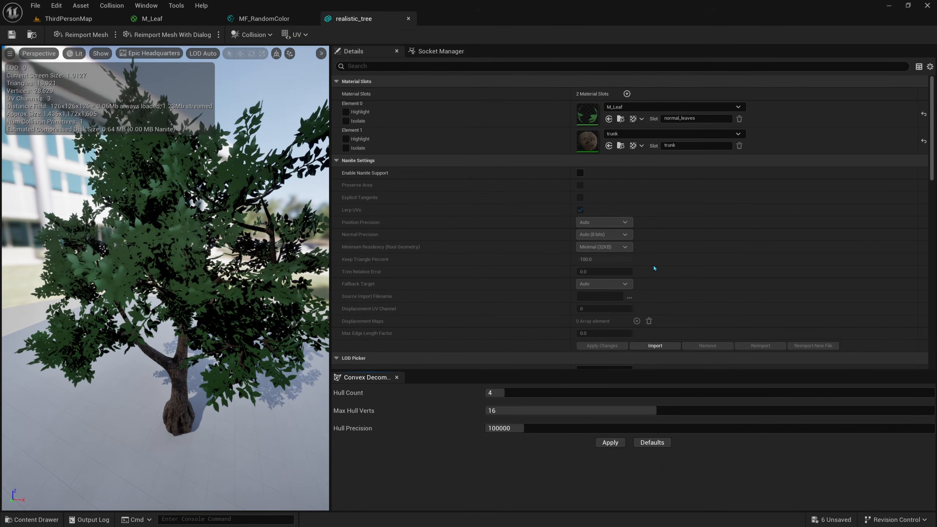
left_click(18, 35)
left_click(71, 19)
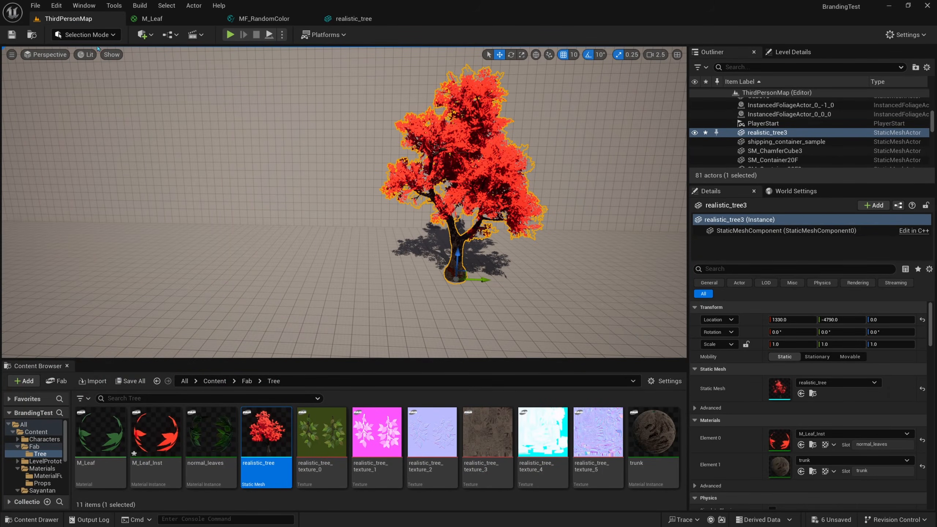
Step: Switch to Foliage mode and add realistic_tree as a foliage type saved as realistic_tree_FoliageType in Fab/Tree
left_click(88, 34)
left_click(84, 71)
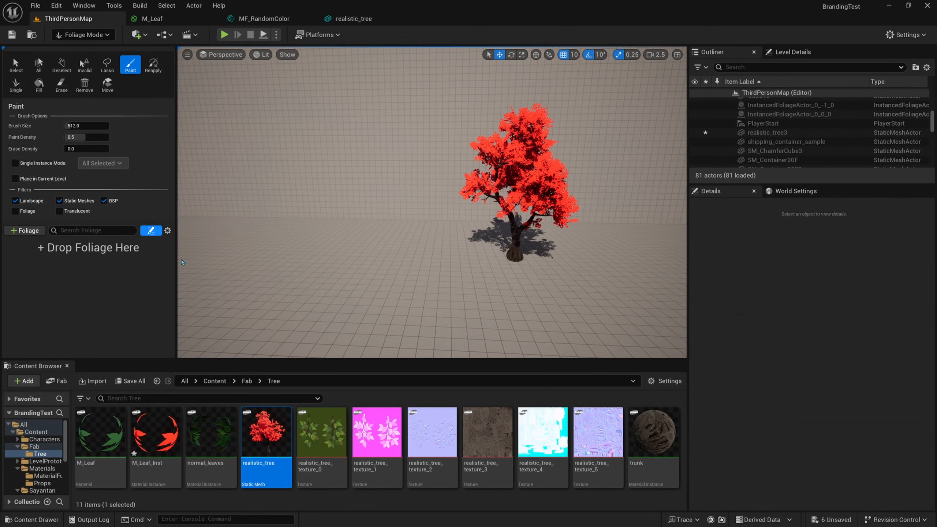
left_click_drag(251, 435, 63, 285)
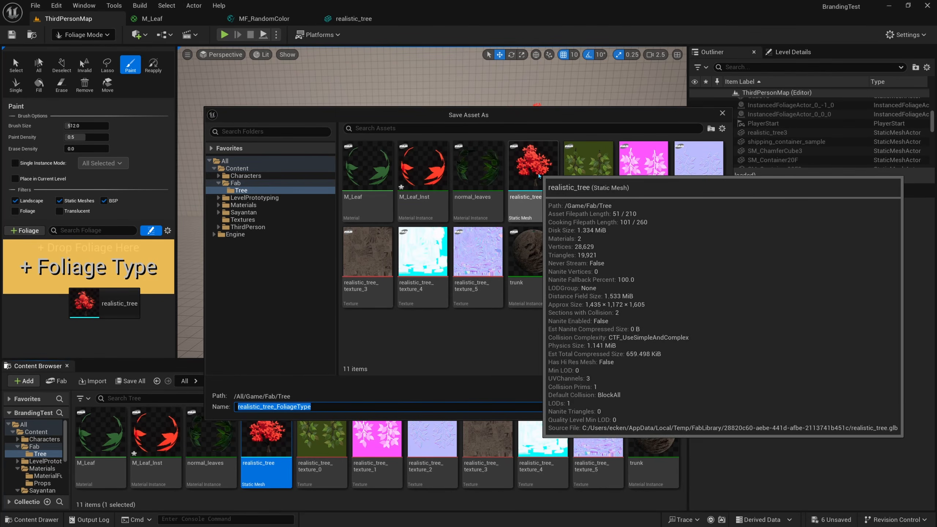
left_click(672, 409)
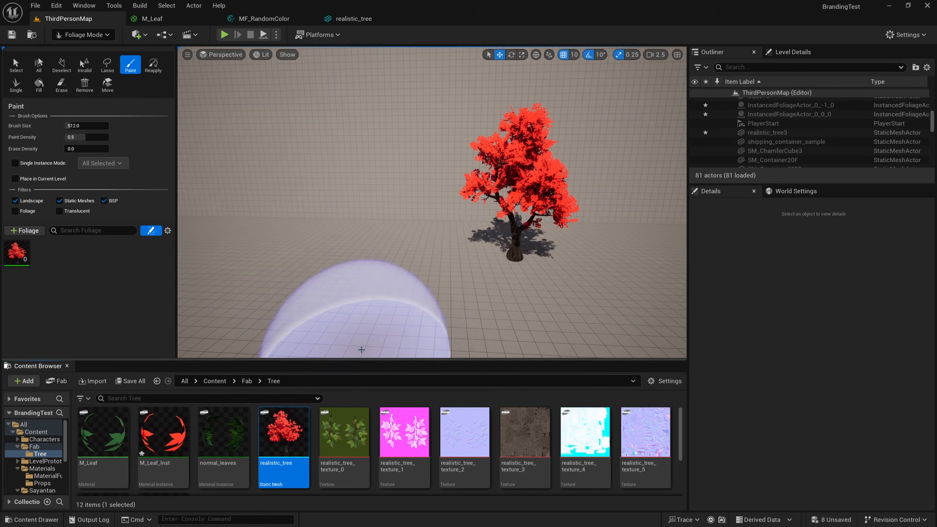
Step: Select the realistic_tree foliage type and set its Density / 1Kuu to 3.0
left_click(16, 252)
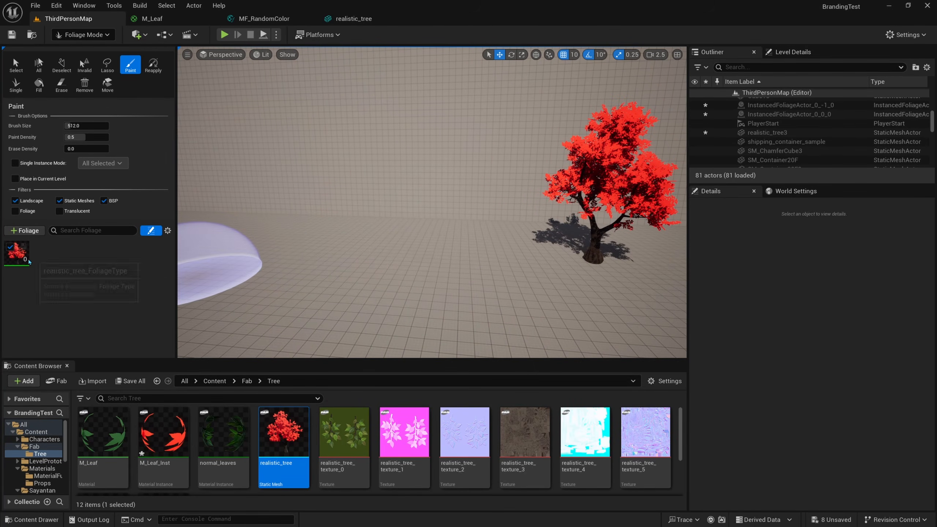
scroll(29, 263, "down", 2)
left_click(100, 316)
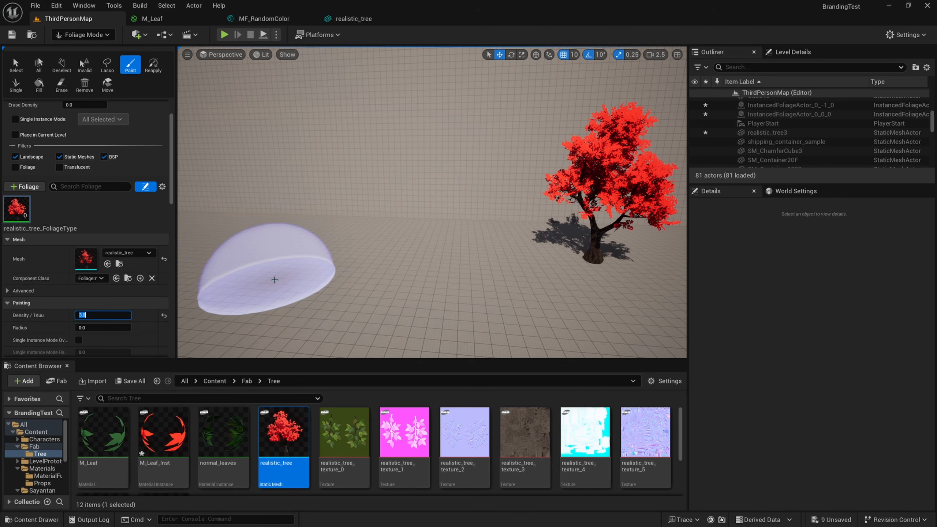
Step: Paint a cluster of realistic_tree foliage across the floor beside the standalone tree
right_click_drag(362, 262, 328, 260)
mouse_move(335, 249)
left_mouse_down()
mouse_move(377, 297)
mouse_move(506, 298)
left_mouse_up()
key("s")
mouse_move(456, 202)
right_mouse_down()
mouse_move(465, 218)
mouse_move(456, 202)
mouse_move(444, 208)
right_mouse_up()
key("w")
key("s")
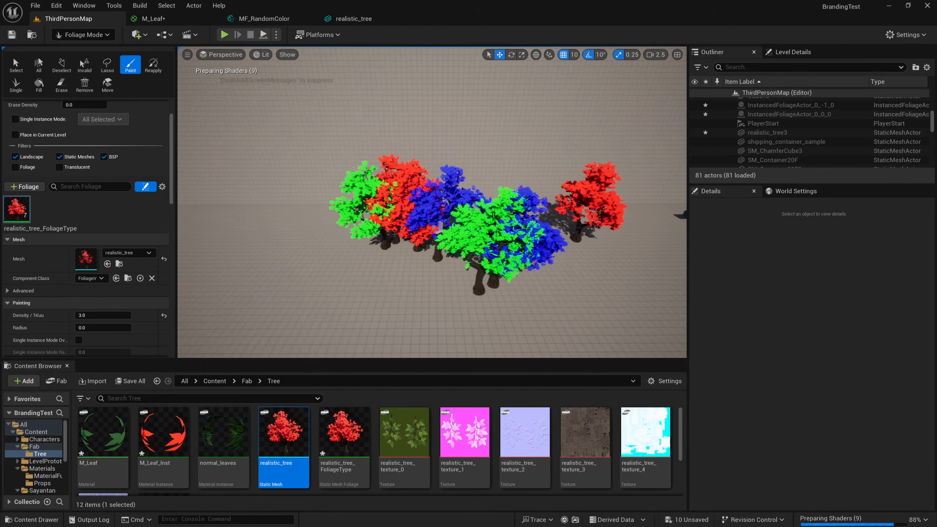
mouse_move(282, 232)
left_mouse_down()
mouse_move(420, 316)
mouse_move(430, 308)
left_mouse_up()
right_click_drag(429, 275, 394, 281)
mouse_move(229, 255)
left_mouse_down()
mouse_move(252, 282)
mouse_move(362, 318)
left_mouse_up()
mouse_move(369, 314)
right_mouse_down()
mouse_move(398, 306)
mouse_move(388, 318)
right_mouse_up()
key("s")
mouse_move(415, 254)
left_mouse_down()
mouse_move(437, 284)
mouse_move(517, 259)
left_mouse_up()
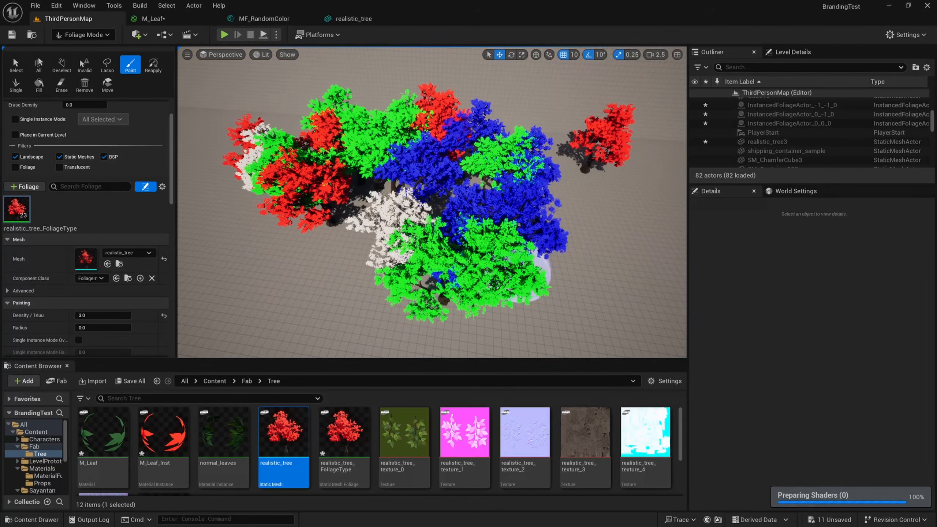
Step: Return to Selection mode and select the standalone realistic_tree3 actor
left_click(83, 35)
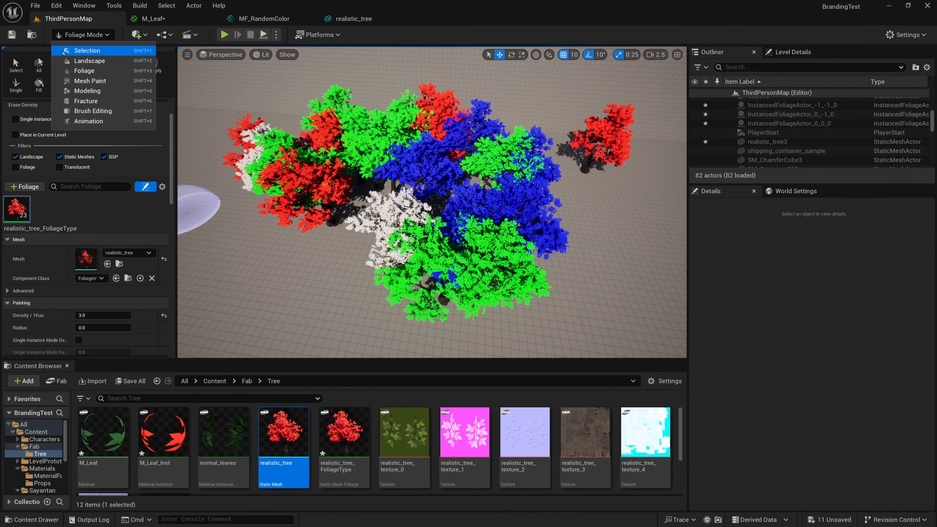
left_click(69, 45)
right_click_drag(414, 205, 429, 184)
left_click(531, 168)
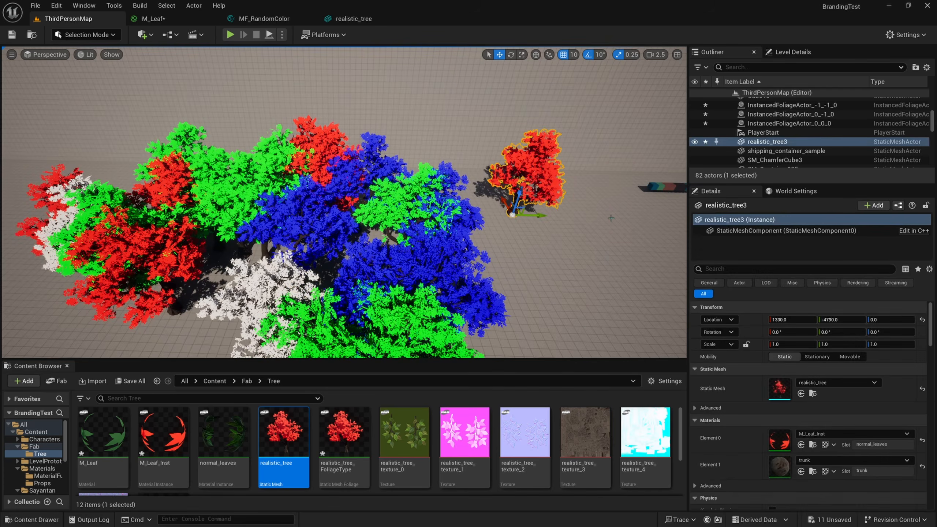
Step: Open M_Leaf_Inst from the tree's leaf material slot and enable the Color A, B, C and D overrides
double_click(779, 440)
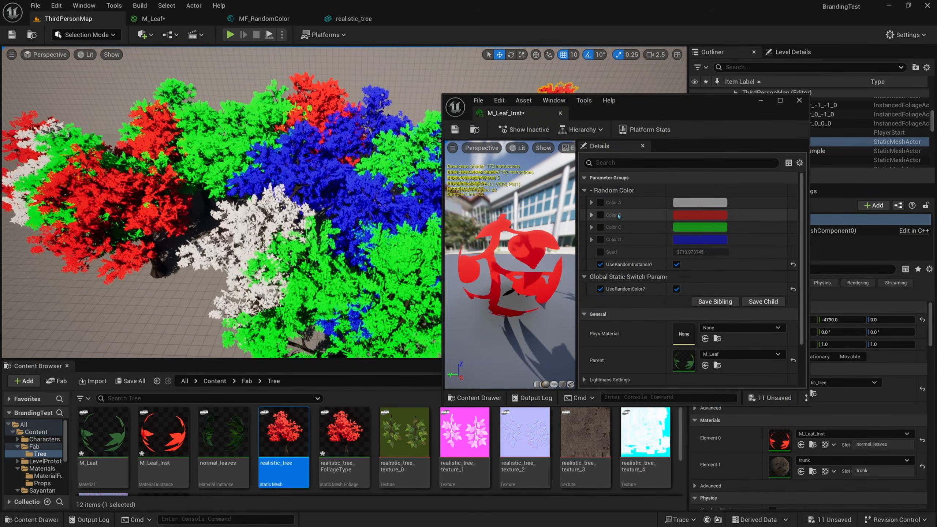
left_click(600, 203)
left_click(600, 215)
left_click(600, 227)
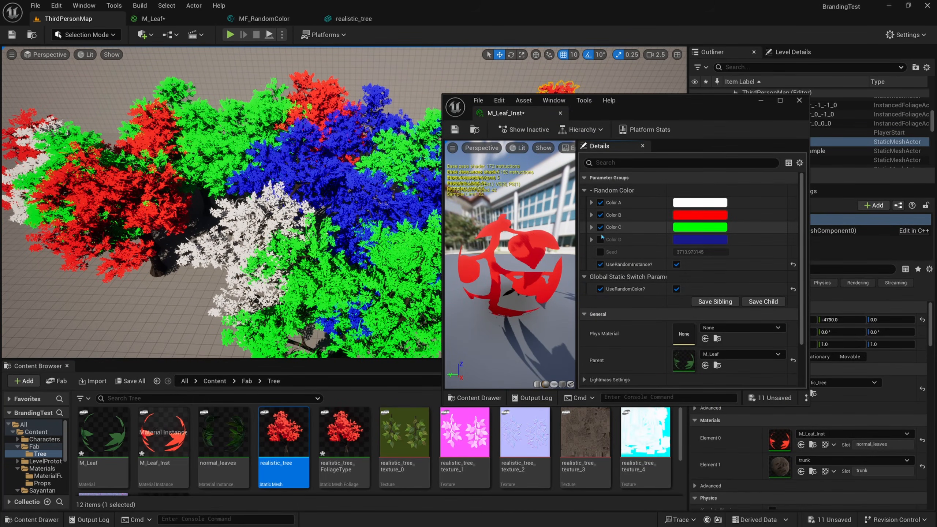
left_click(600, 239)
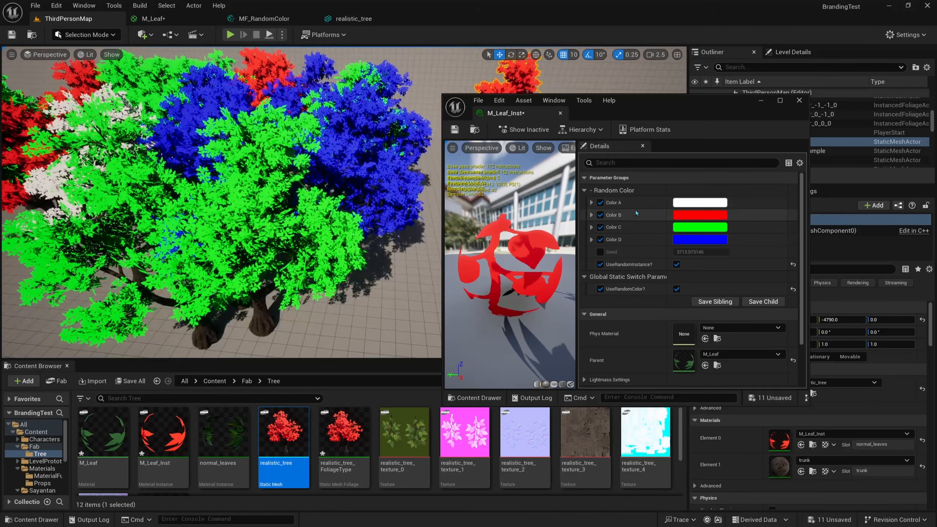
Step: Set Color A of M_Leaf_Inst to a dark green, hex sRGB 1F5923FF
left_click(700, 202)
left_click(720, 307)
left_click(814, 319)
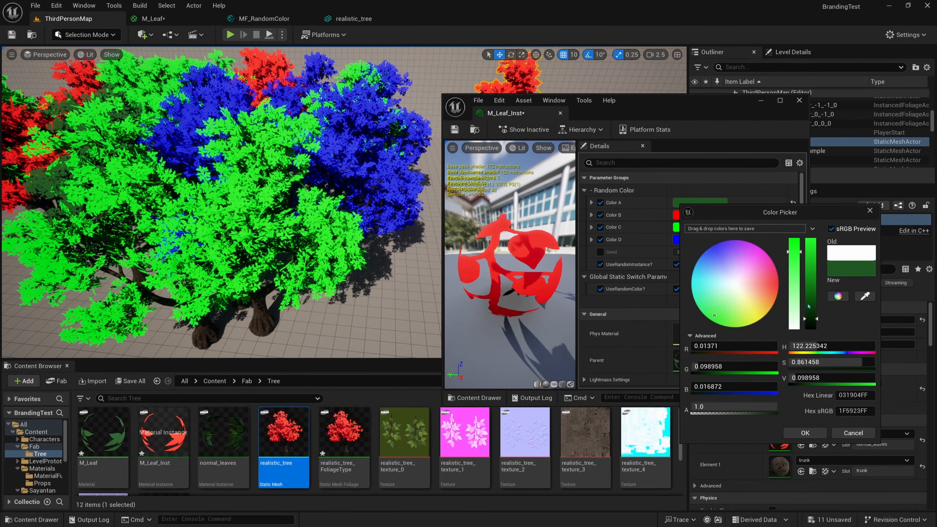
left_click(805, 433)
Step: Set Color B of M_Leaf_Inst to a dark red, hex sRGB B92A2AFF
left_click(708, 215)
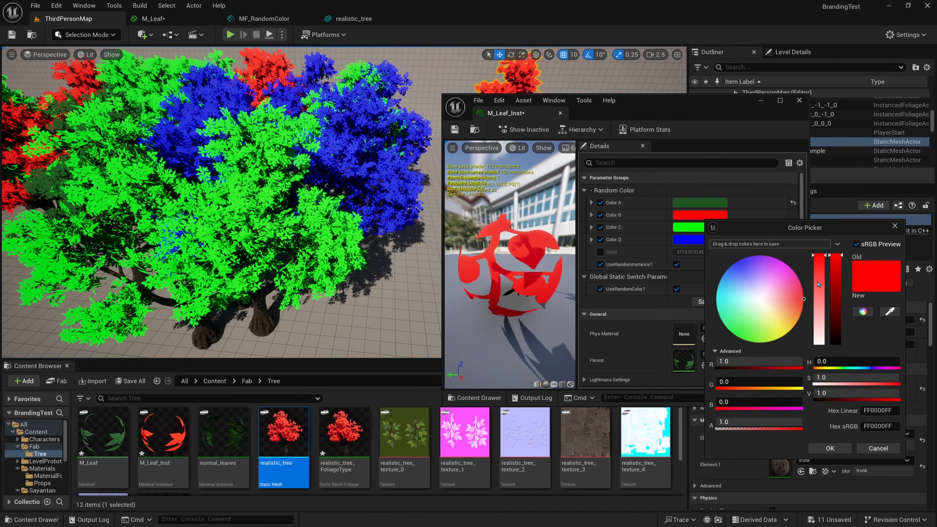
left_click(836, 302)
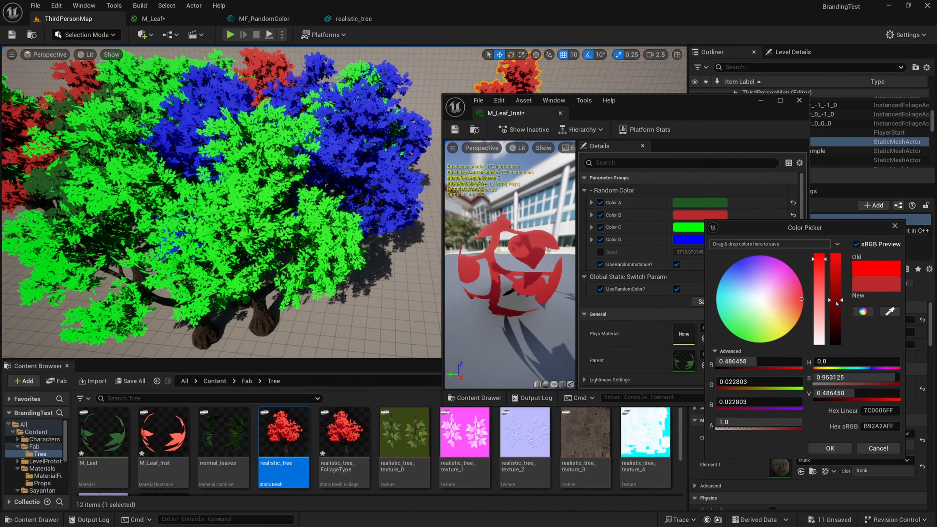
left_click(839, 447)
Step: Set Color C of M_Leaf_Inst to an orange-brown, hex sRGB AA752EFF
left_click(697, 226)
left_click(778, 332)
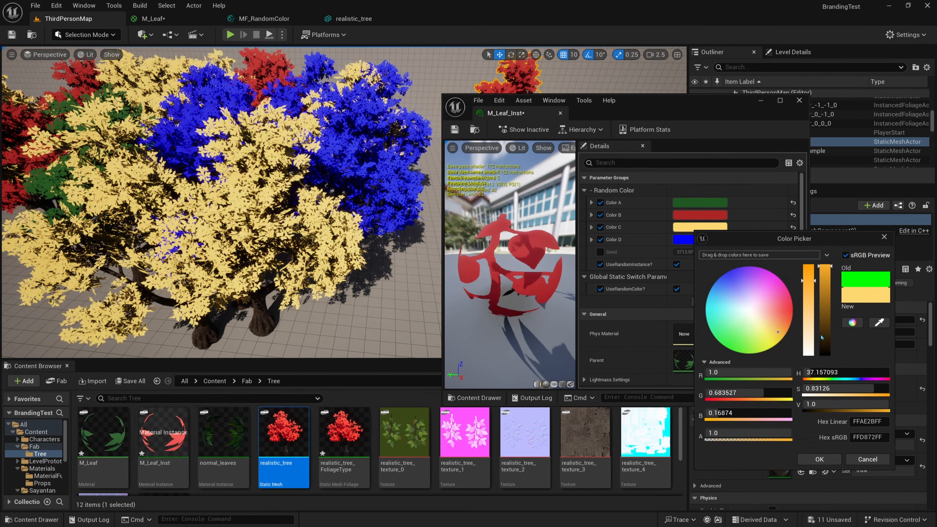
left_click(824, 340)
left_click(785, 326)
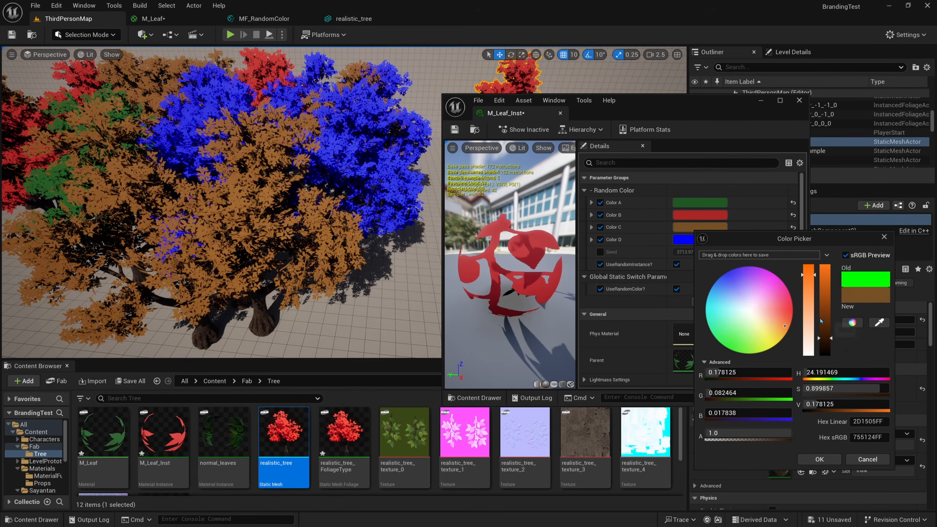
left_click(820, 317)
left_click(806, 274)
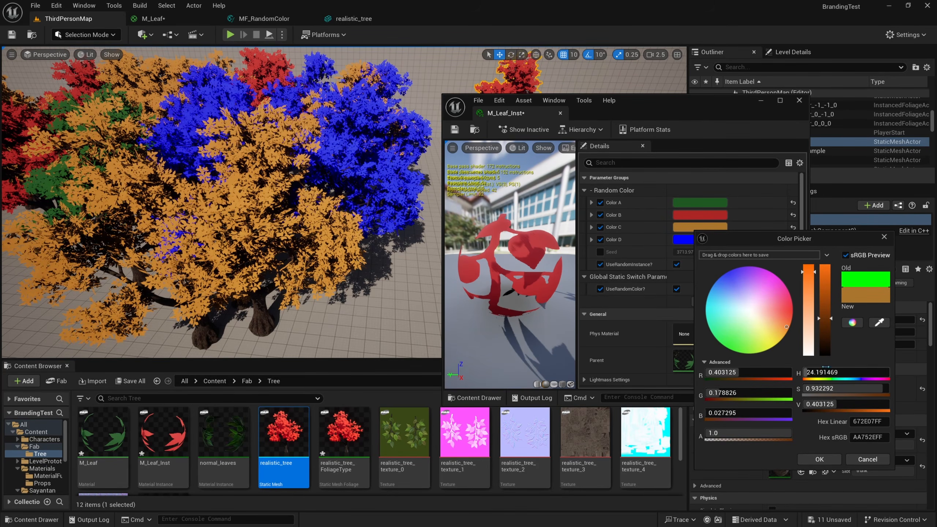
left_click(819, 459)
Step: Set Color D of M_Leaf_Inst to a slightly darkened yellow
left_click(700, 239)
left_click(745, 284)
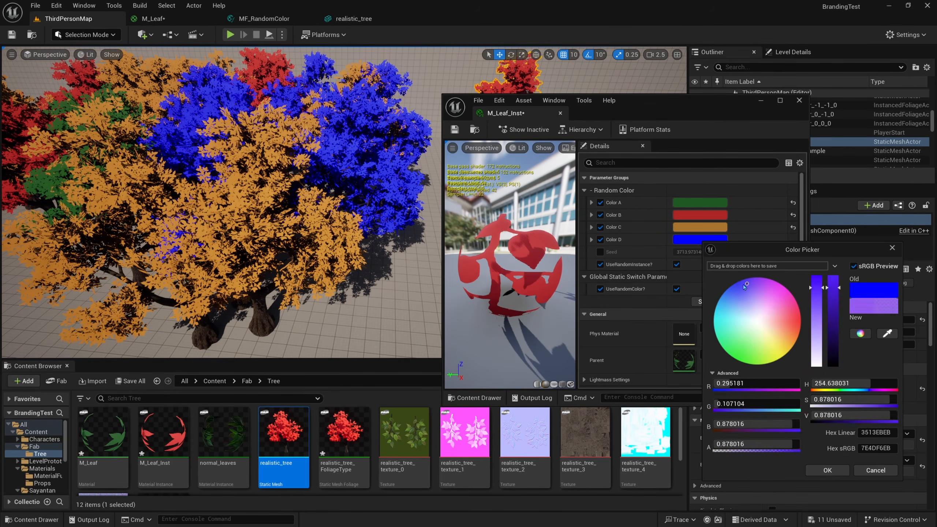
left_click_drag(762, 338, 742, 360)
left_click(833, 343)
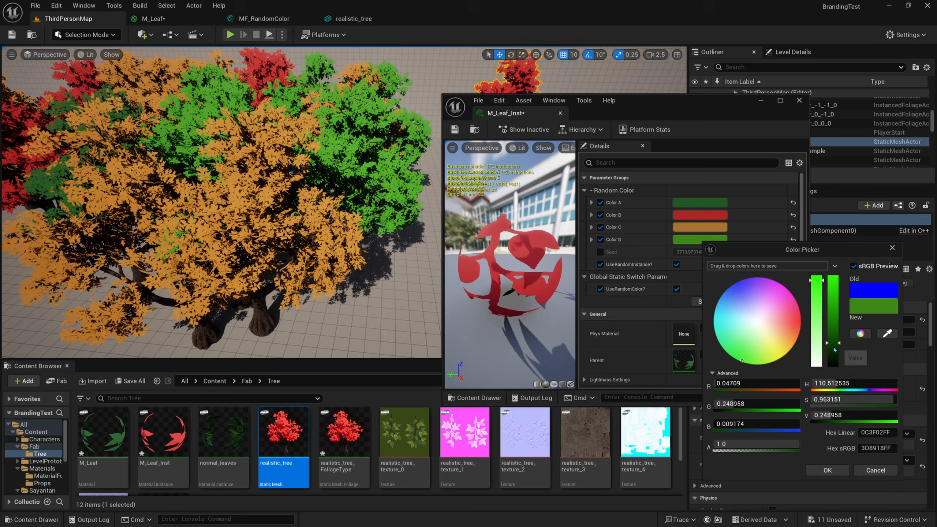
left_click(784, 349)
left_click_drag(835, 324, 816, 275)
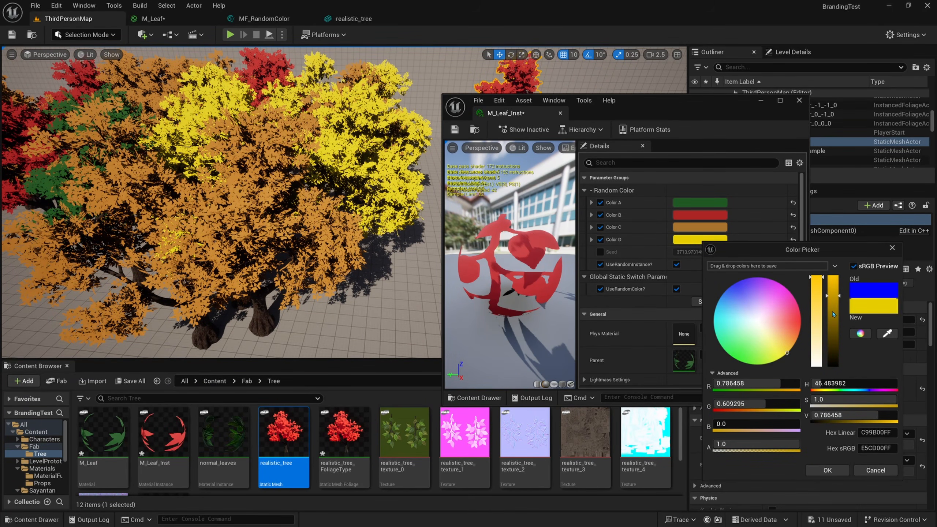
left_click(833, 312)
left_click(827, 470)
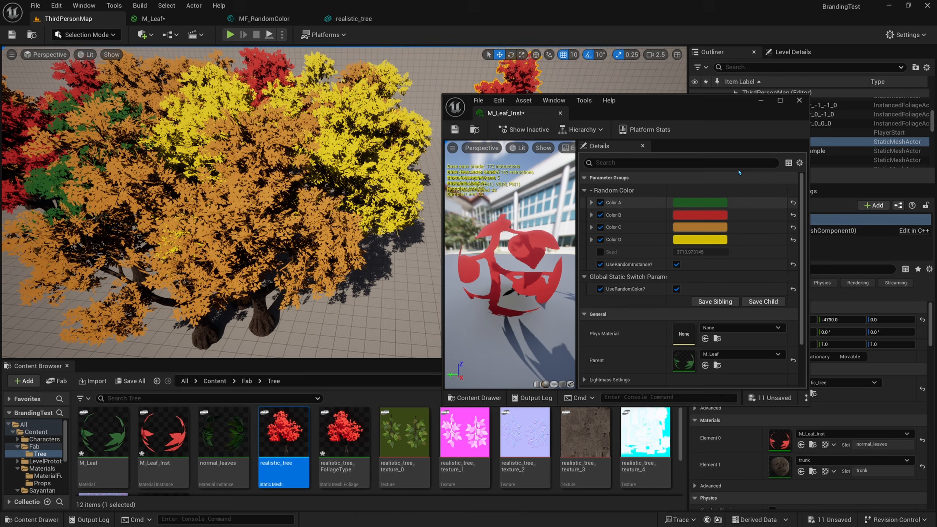
Step: Minimize the M_Leaf_Inst editor and switch the level editor to Foliage mode
left_click(761, 100)
mouse_move(455, 236)
right_mouse_down()
mouse_move(383, 240)
mouse_move(457, 236)
right_mouse_up()
key("s")
left_click(86, 35)
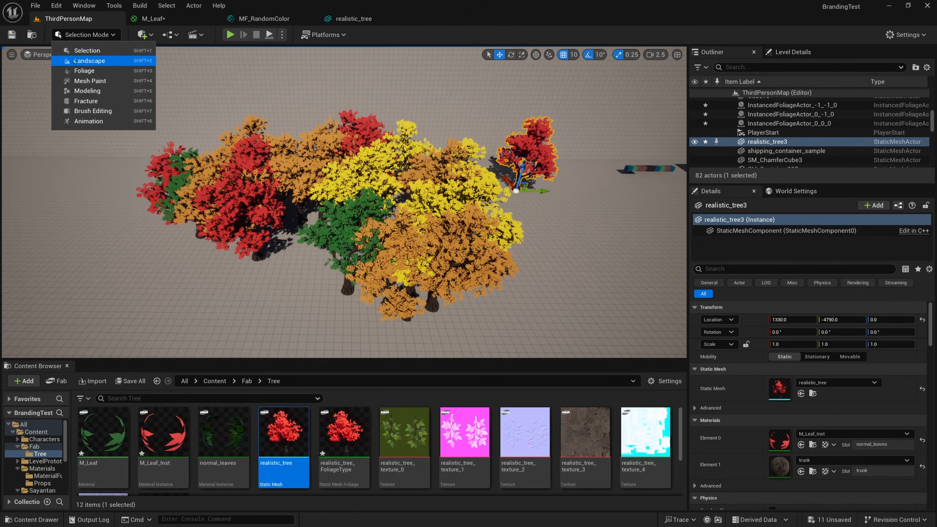
left_click(76, 71)
Step: Paint more realistic_tree foliage across the empty floor around and beside the existing tree cluster
key("s")
right_click_drag(265, 151, 233, 163)
mouse_move(266, 166)
left_mouse_down()
mouse_move(324, 239)
mouse_move(387, 291)
left_mouse_up()
right_click_drag(387, 292, 325, 288)
key("w")
left_click_drag(355, 223, 414, 293)
right_click_drag(414, 293, 512, 293)
mouse_move(509, 295)
left_mouse_down()
mouse_move(513, 324)
mouse_move(627, 186)
mouse_move(654, 105)
left_mouse_up()
mouse_move(655, 105)
right_mouse_down()
mouse_move(683, 105)
mouse_move(694, 118)
right_mouse_up()
left_click_drag(586, 220, 504, 261)
right_click_drag(504, 261, 528, 247)
right_click_drag(458, 284, 425, 284)
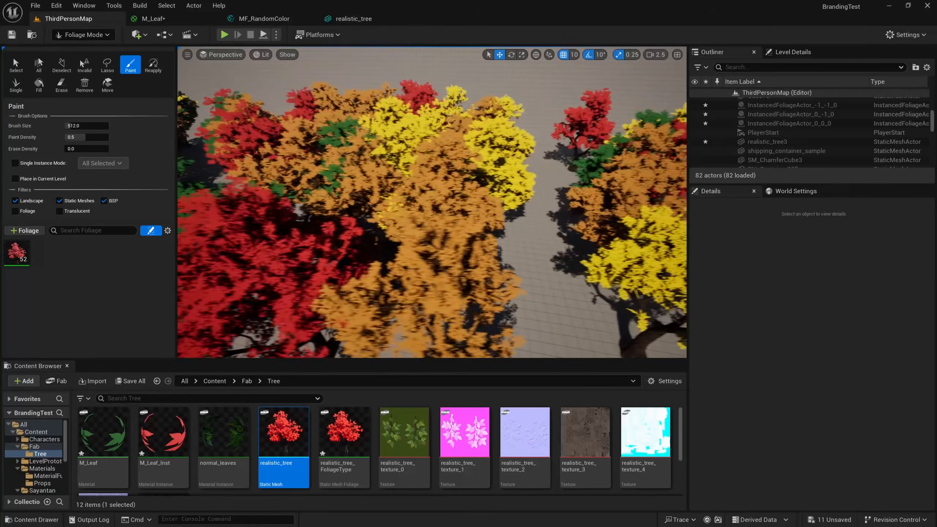
key("a")
key("s")
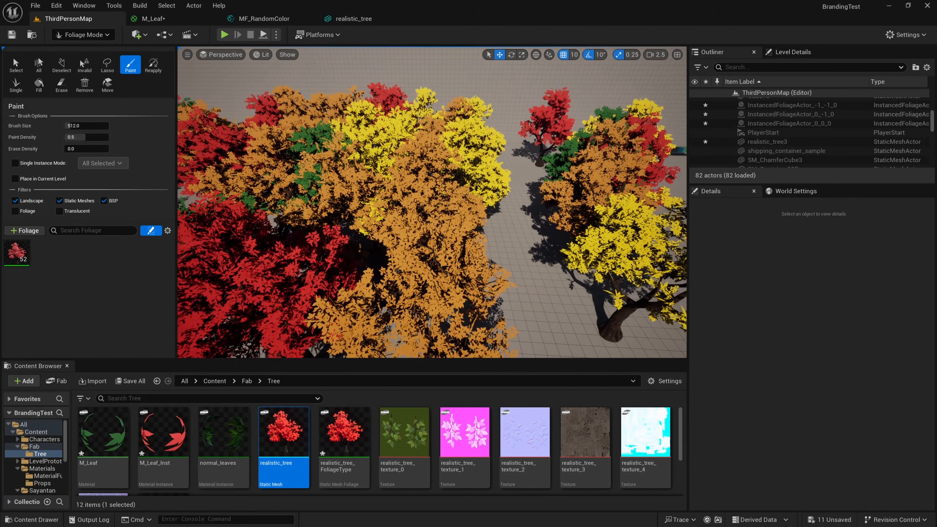
right_click_drag(496, 210, 528, 209)
key("d")
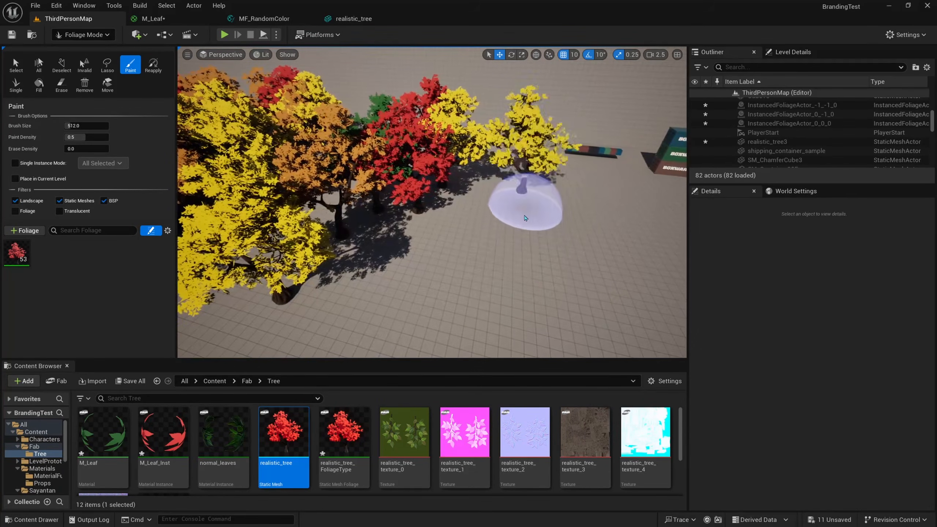
left_click_drag(523, 198, 429, 303)
key("w")
right_click_drag(430, 236, 465, 230)
key("d")
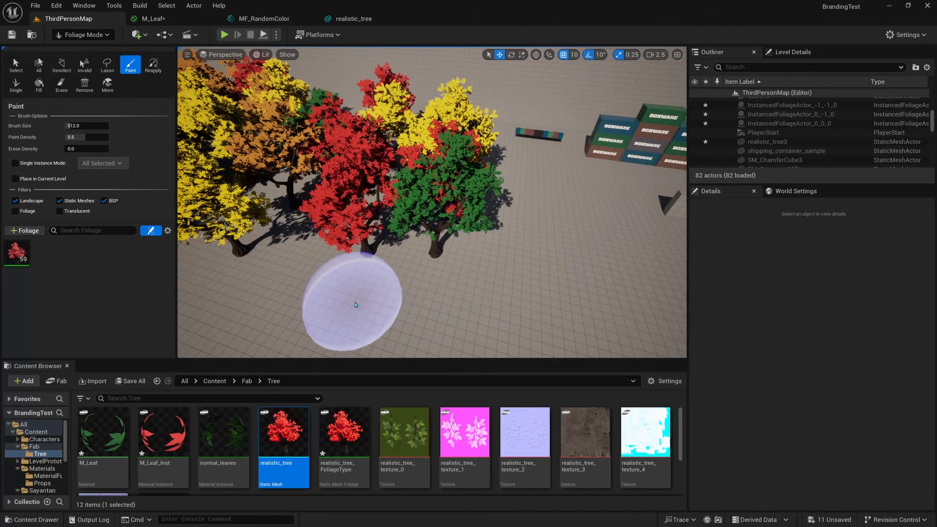
left_click_drag(352, 297, 565, 213)
left_click_drag(475, 232, 521, 168)
right_click_drag(522, 168, 524, 170)
key("w")
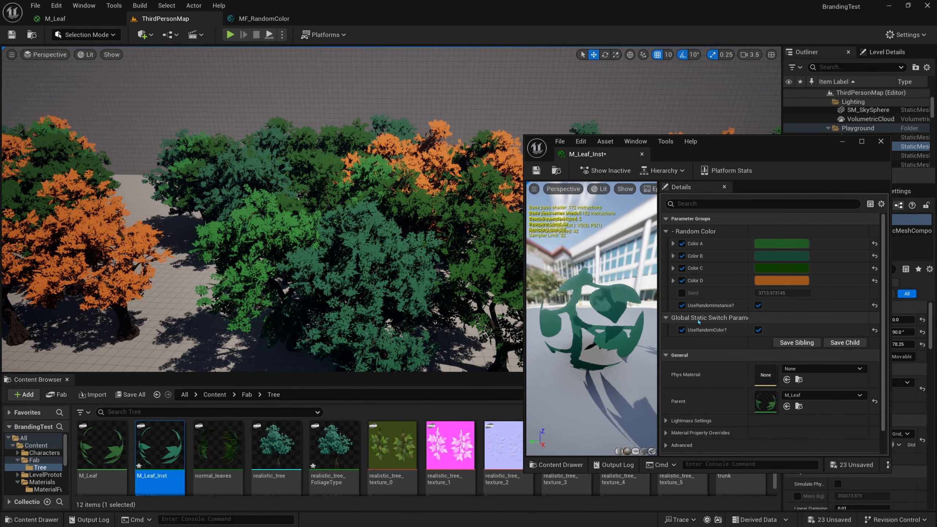
Step: Open the parent material M_Leaf, assign its UseRandomColor? switch parameter to the "- Random Color" group, and save the material
double_click(765, 409)
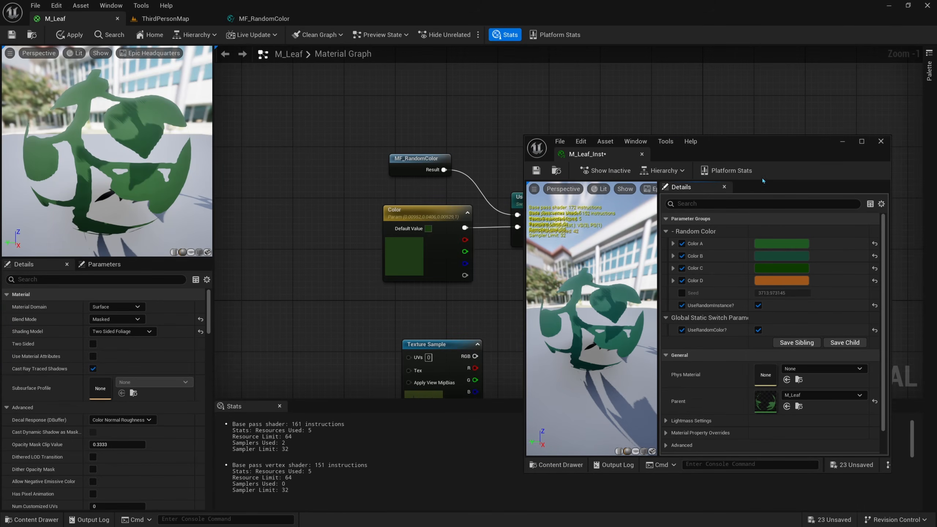
left_click(842, 140)
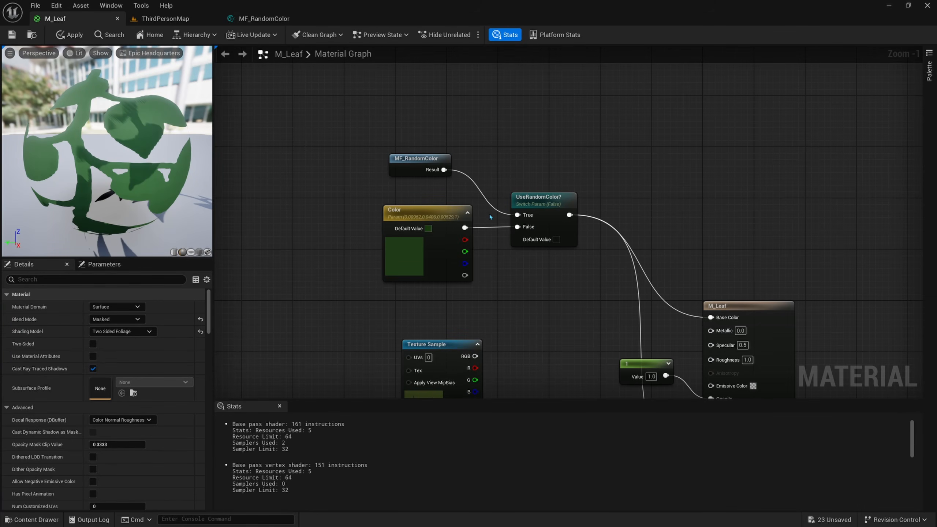
left_click_drag(547, 284, 530, 276)
left_click_drag(118, 356, 83, 357)
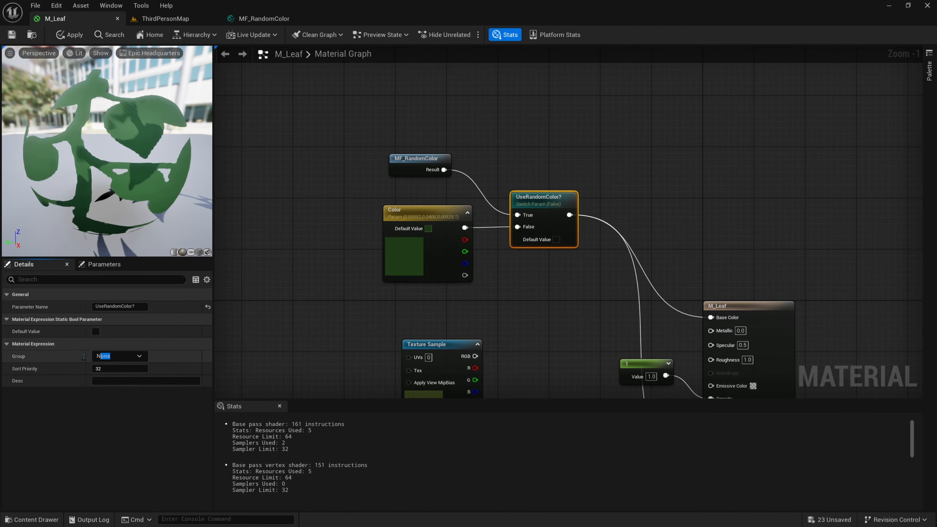
type("- Random Color")
right_click_drag(262, 111, 240, 98)
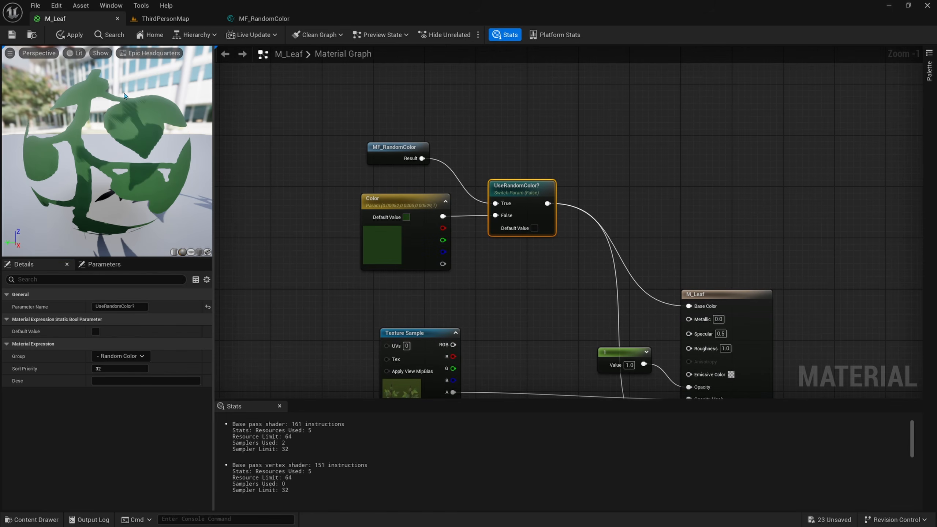
left_click(11, 35)
Step: Return to the ThirdPersonMap level and reopen M_Leaf_Inst to check the grouping of the random color parameters
left_click(165, 19)
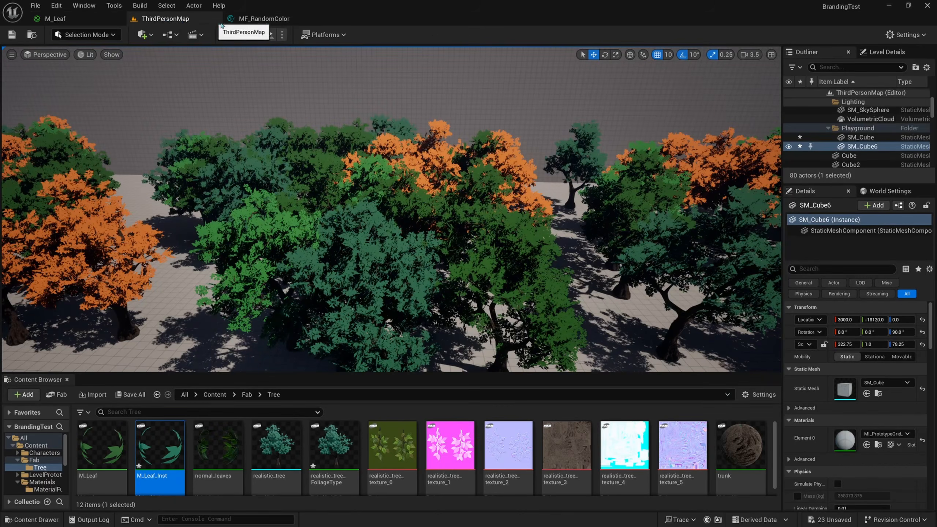
double_click(159, 446)
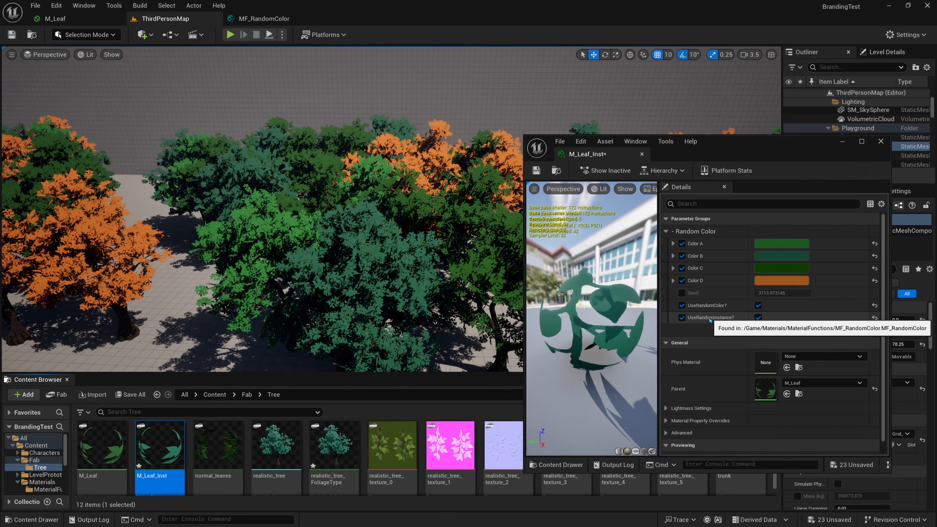
mouse_move(360, 259)
right_mouse_down()
mouse_move(363, 251)
mouse_move(360, 258)
right_mouse_up()
key("s")
key("w")
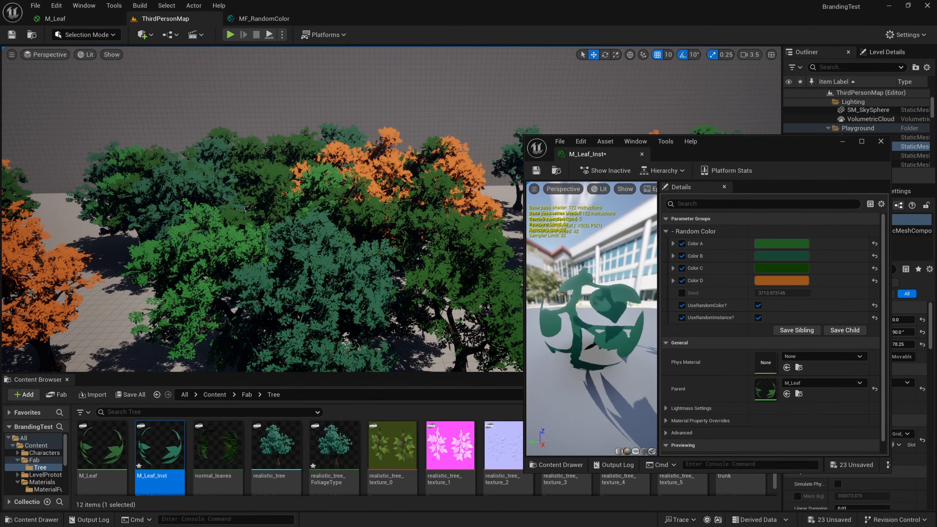
Step: Try blue, grey-teal and purple tints for Color A of M_Leaf_Inst, and discard the color change
left_click(781, 244)
left_click(609, 313)
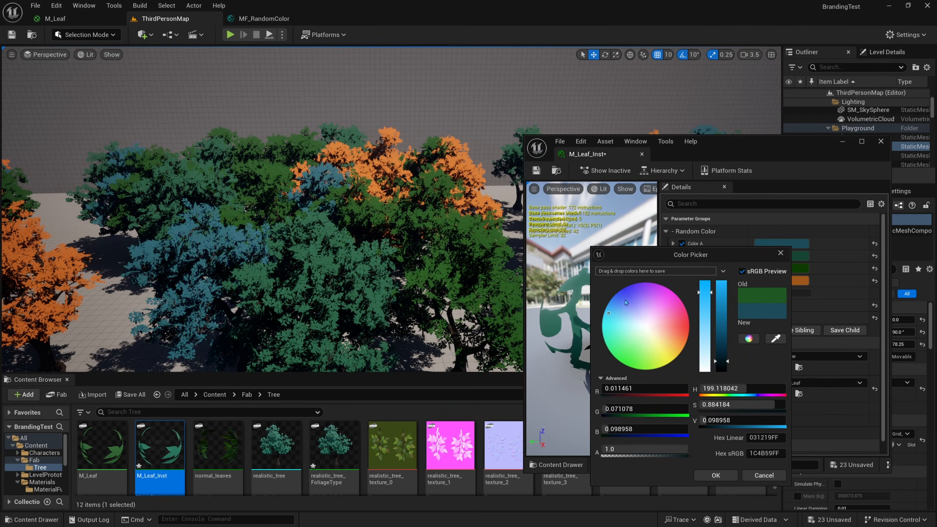
left_click_drag(625, 303, 620, 326)
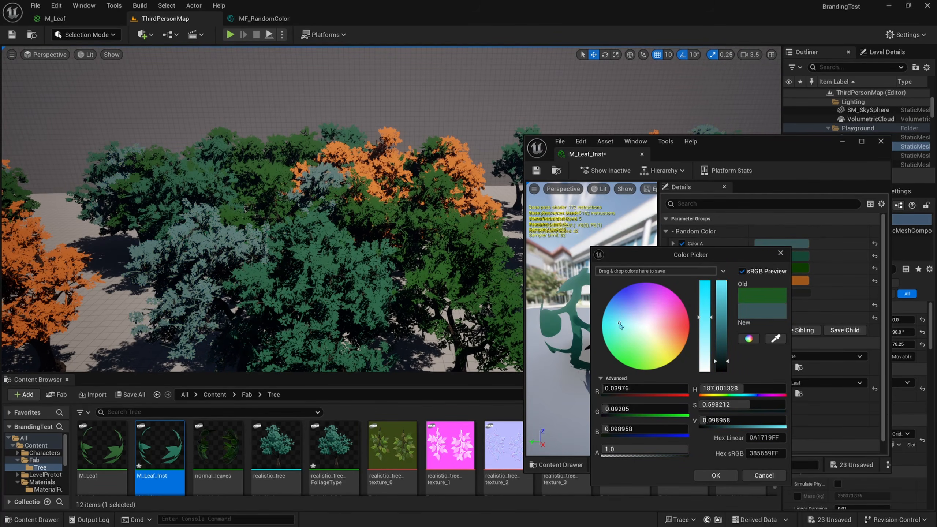
left_click(632, 300)
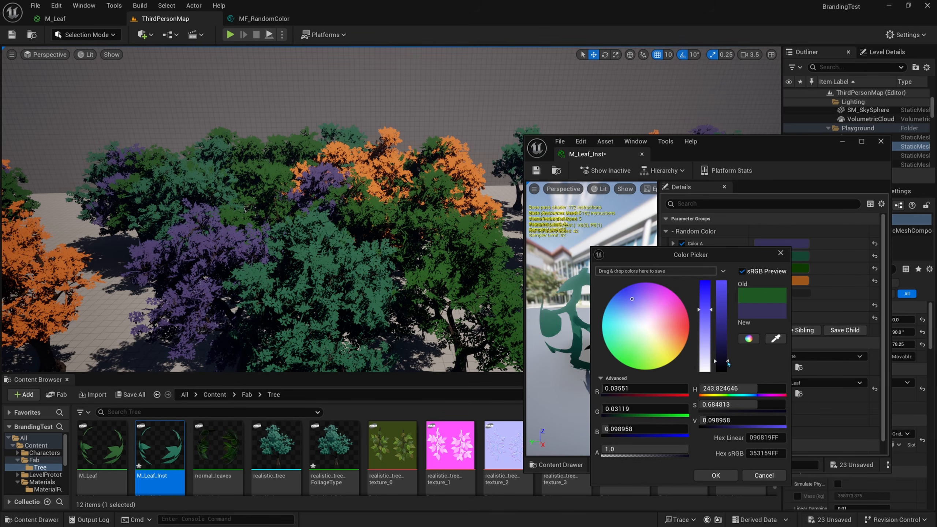
left_click(763, 476)
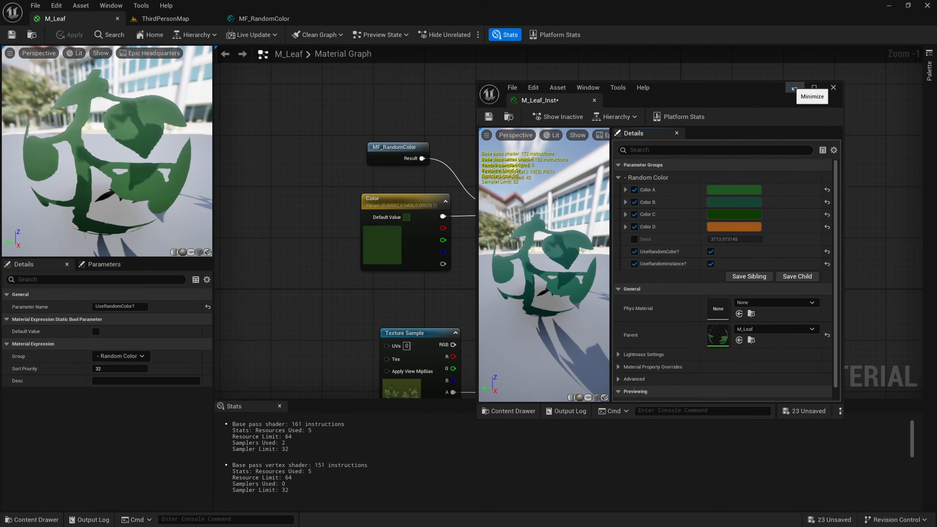
Step: Minimize the M_Leaf_Inst editor and open the MF_RandomColor function from its node in the M_Leaf graph
left_click(792, 89)
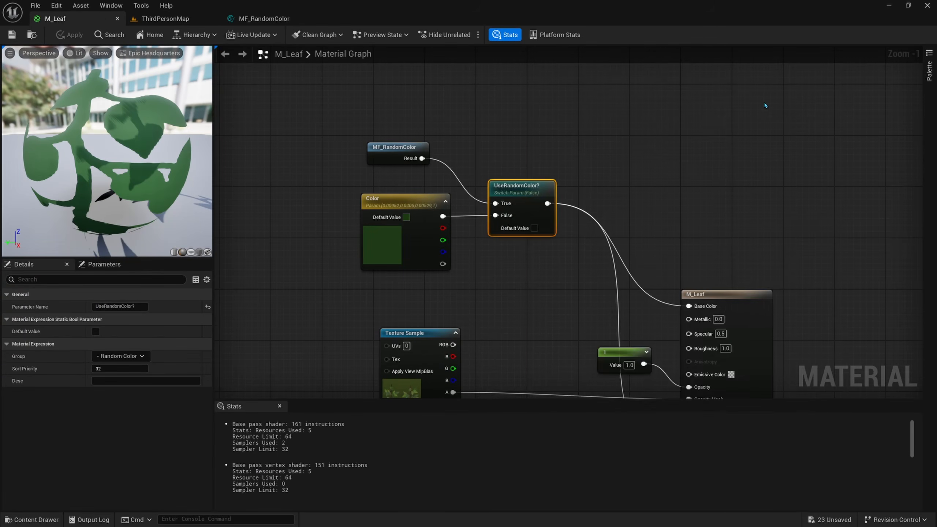
right_click_drag(570, 194, 537, 184)
double_click(356, 146)
right_click_drag(393, 241, 454, 251)
right_click_drag(587, 255, 579, 274)
scroll(567, 270, "up", 1)
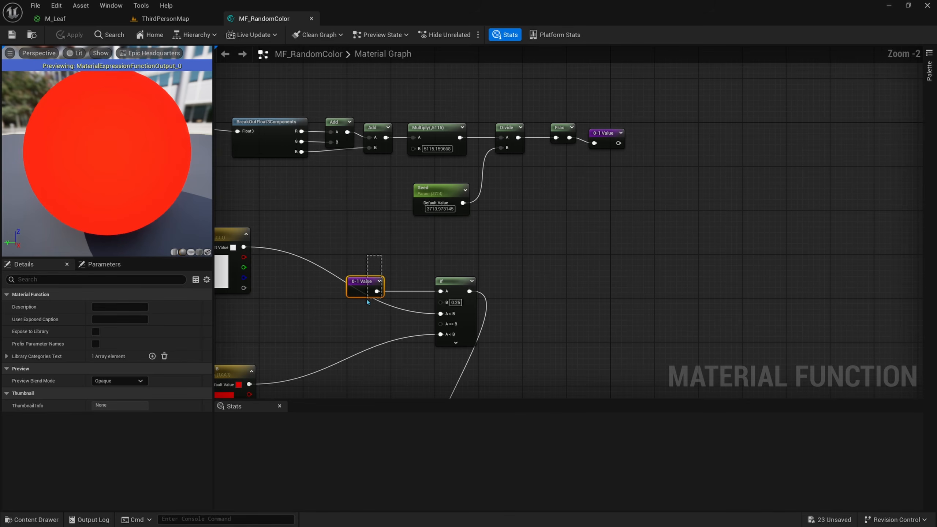
Step: Paste a copy of the 0-1 Value reroute node into open graph space and add a Lerp node beside it
key("ctrl+v")
left_click_drag(598, 301, 609, 296)
right_click_drag(595, 277, 559, 276)
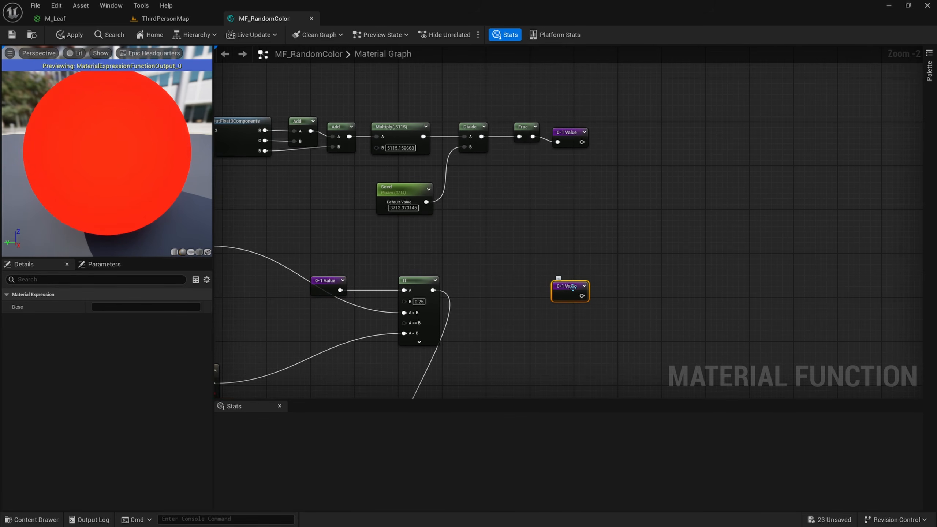
scroll(558, 276, "up", 2)
right_click_drag(650, 279, 568, 279)
key("l")
left_click(598, 280)
left_click_drag(623, 278, 623, 251)
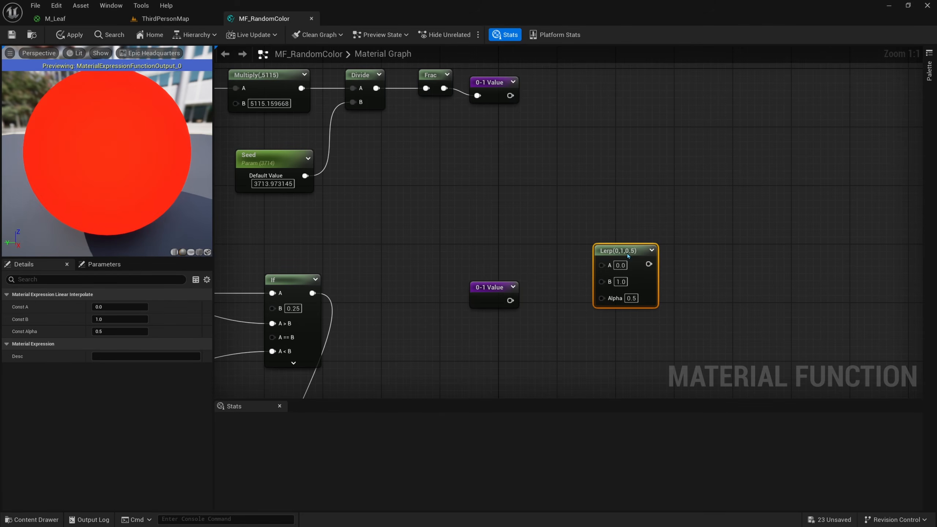
Step: Connect the Color A parameter's output to input A of the new Lerp node
right_click_drag(466, 261, 694, 249)
right_click_drag(443, 260, 558, 259)
left_click_drag(354, 222, 768, 219)
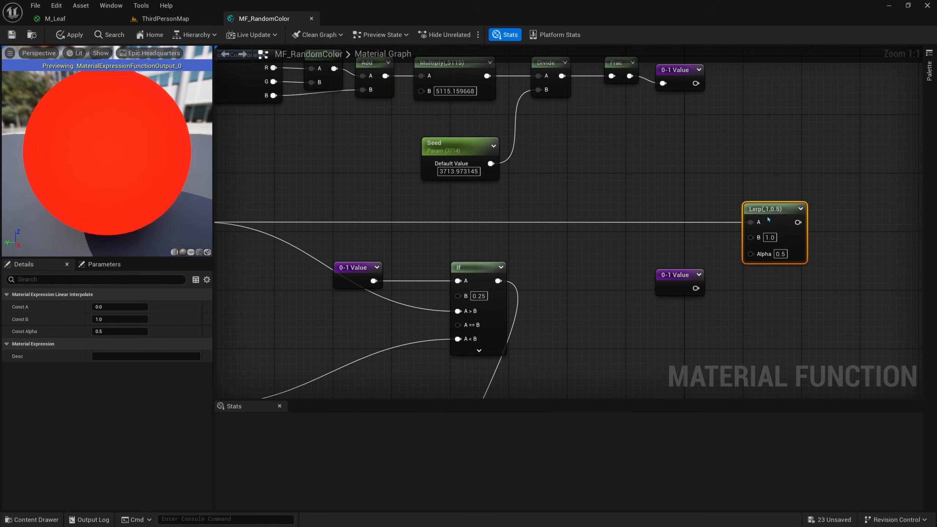
Step: Connect the copied 0-1 Value node to the Lerp's Alpha input and move that node further below the Lerp
scroll(567, 236, "down", 4)
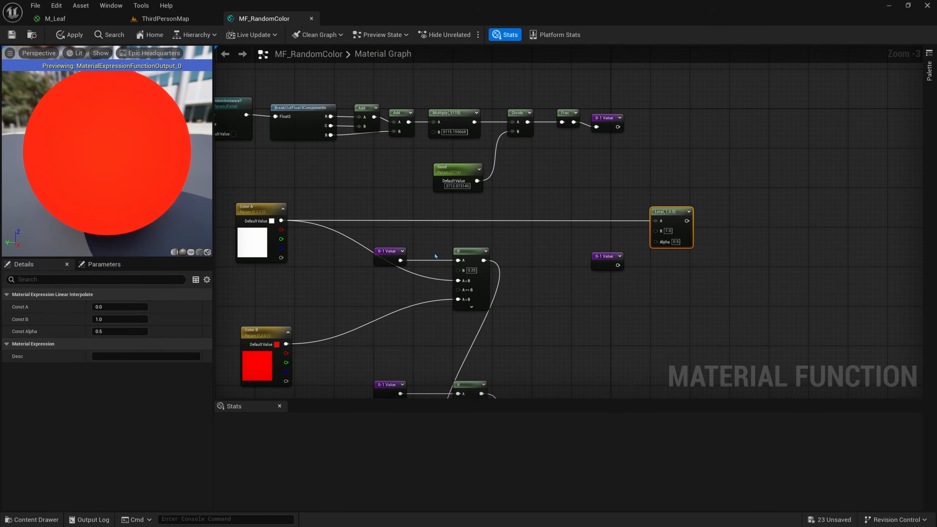
scroll(562, 255, "up", 1)
right_click_drag(560, 298, 621, 285)
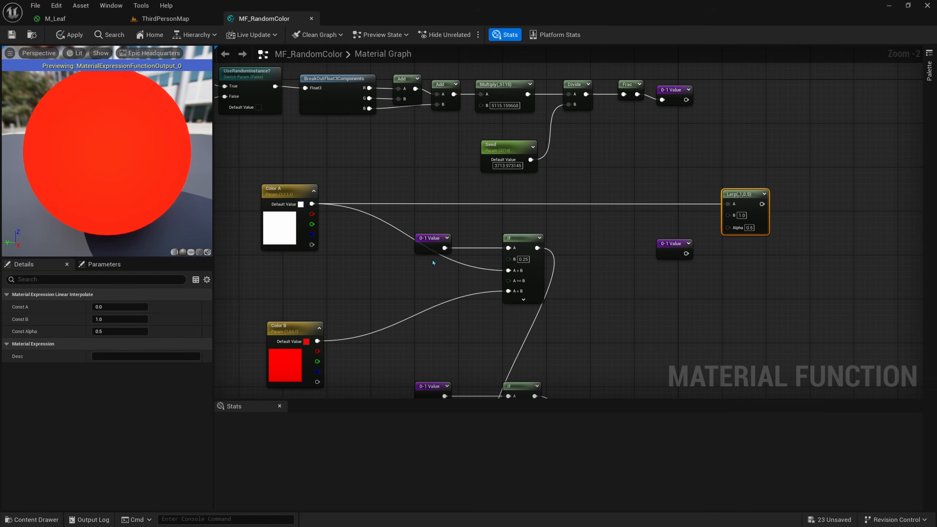
left_click_drag(345, 179, 253, 268)
left_click_drag(307, 159, 273, 282)
right_click_drag(576, 243, 494, 259)
scroll(601, 254, "up", 1)
right_click_drag(603, 255, 552, 260)
left_click_drag(541, 274, 601, 247)
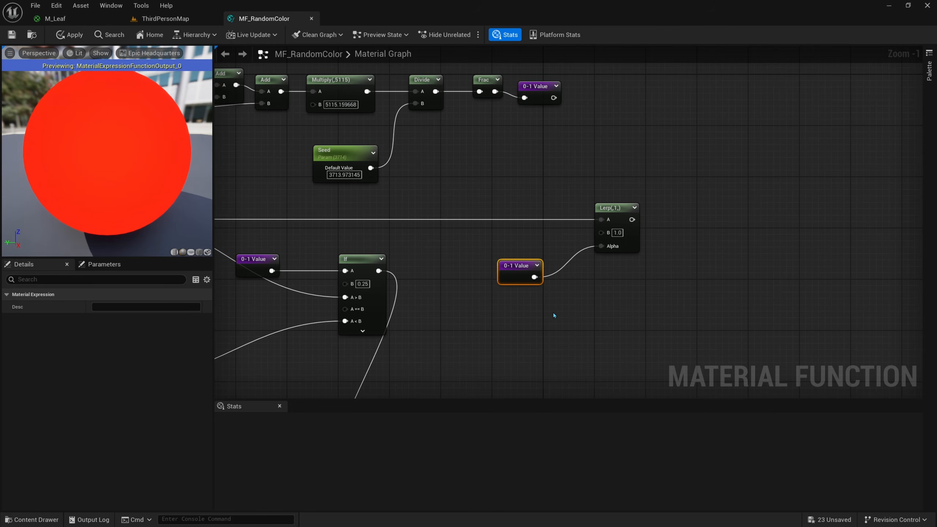
right_click_drag(553, 313, 556, 335)
left_click_drag(511, 288, 508, 319)
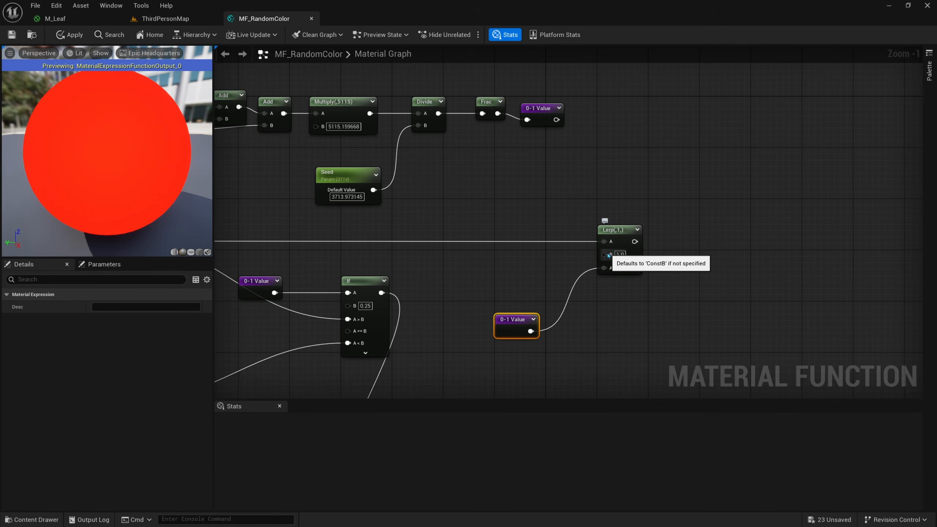
Step: Add a HueShift node in the open graph space just before the Lerp
right_click_drag(480, 263, 540, 263)
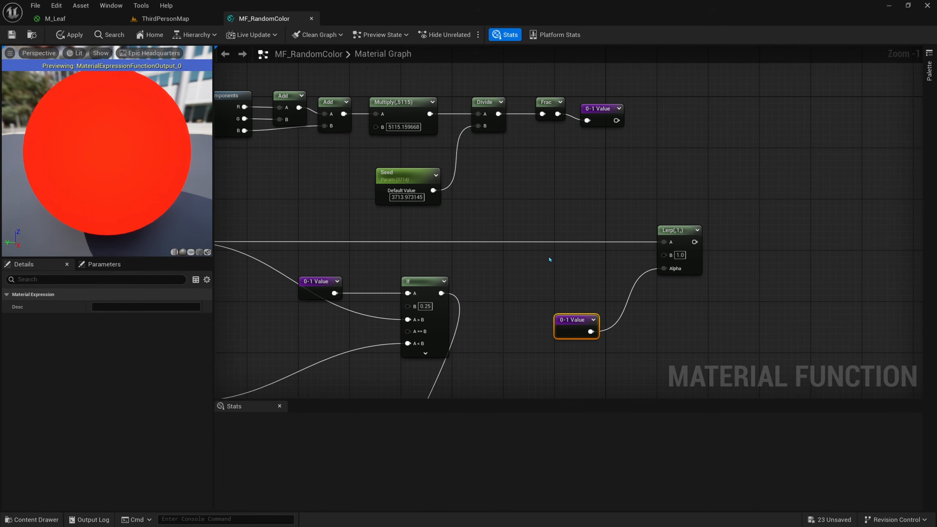
right_click(503, 257)
left_click(511, 252)
right_click(512, 251)
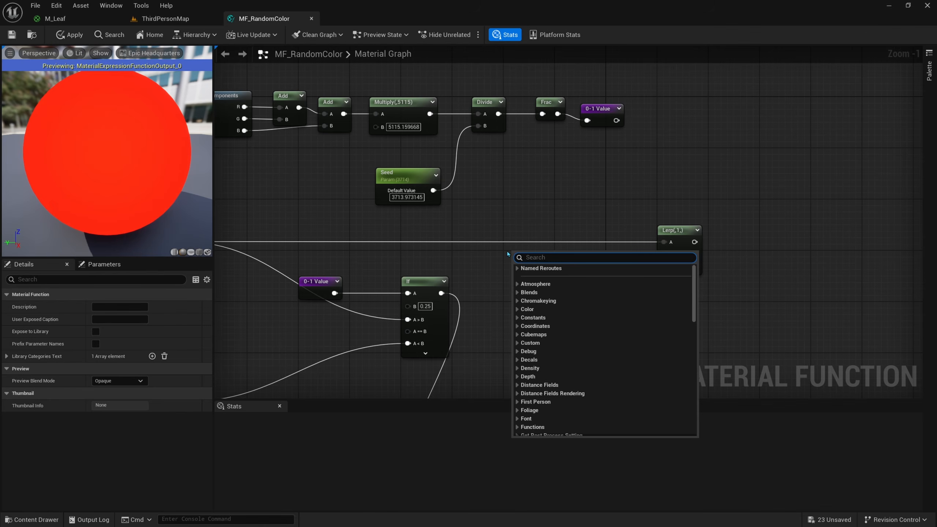
right_click_drag(419, 248, 497, 254)
right_click_drag(599, 259, 532, 260)
right_click(531, 261)
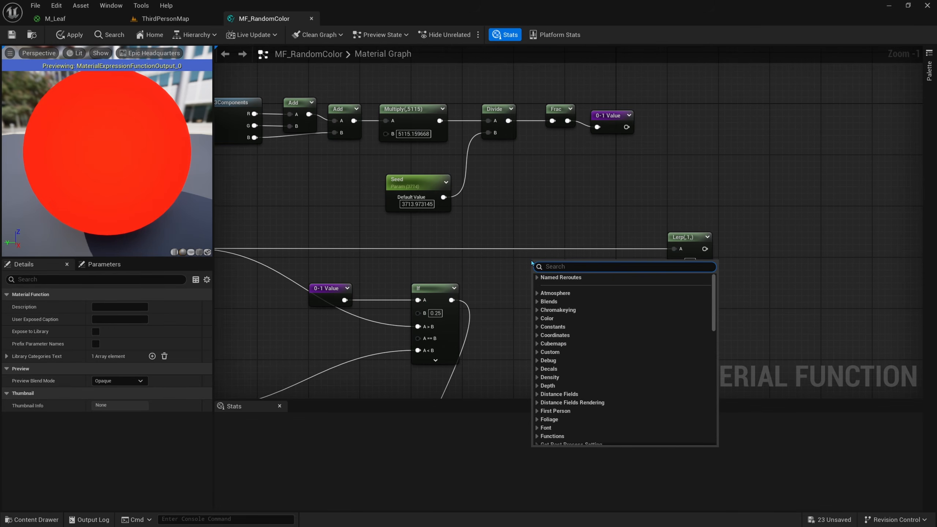
type("hues")
key("Return")
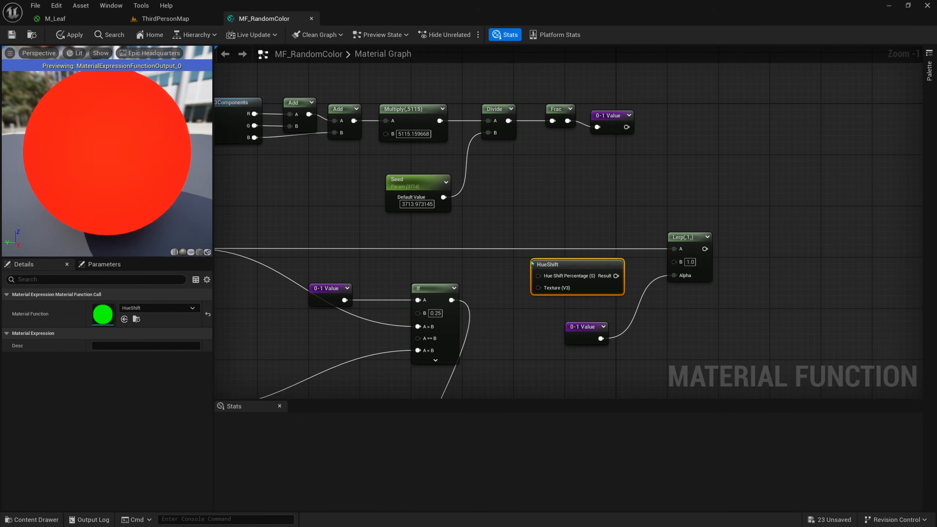
Step: Connect the Color A parameter's output to the HueShift node's Texture (V3) input
right_click_drag(533, 263, 580, 265)
left_click_drag(235, 251, 588, 291)
right_click_drag(558, 282, 621, 277)
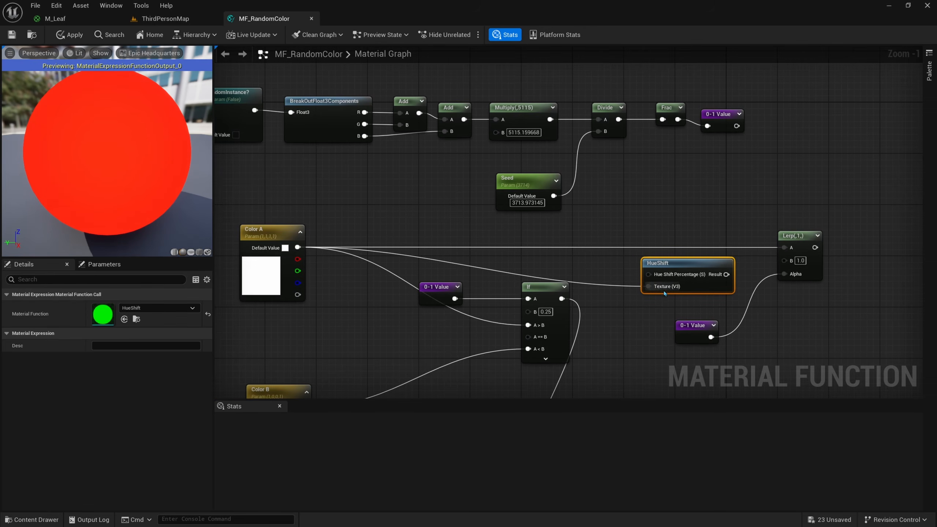
left_click_drag(653, 287, 650, 312)
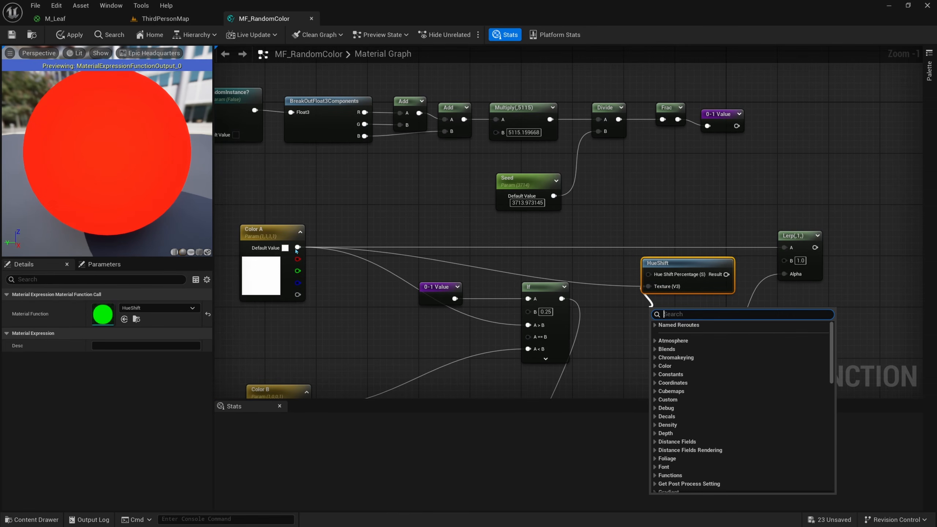
left_click(267, 251)
scroll(528, 272, "up", 1)
Step: Promote the HueShift node's Hue Shift Percentage input to a parameter, place it above the node and assign it to the Random Color group
right_click_drag(664, 273, 551, 275)
right_click(547, 277)
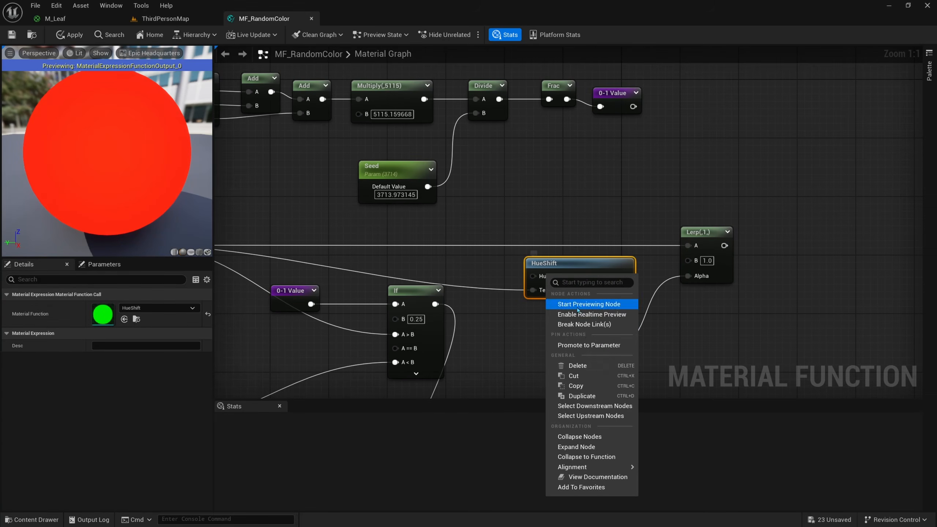
left_click(580, 344)
left_click_drag(505, 267, 525, 201)
left_click(119, 380)
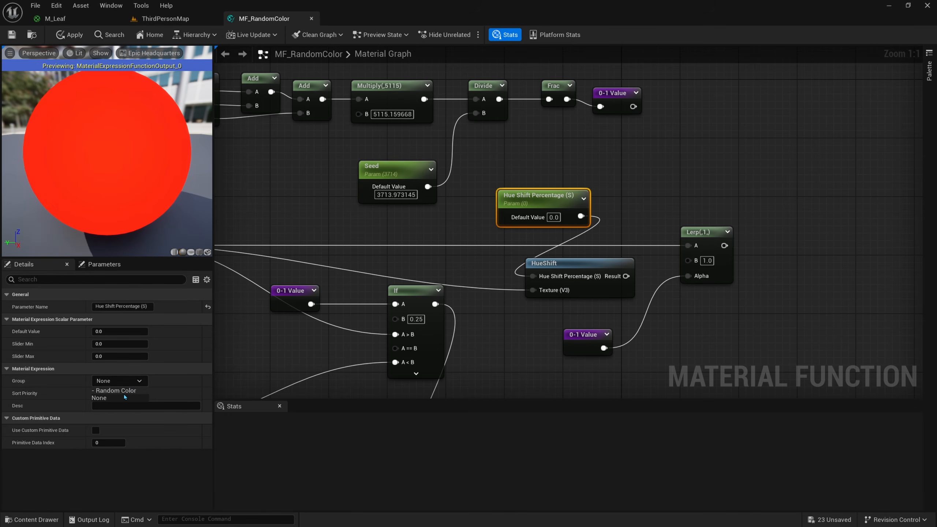
Step: Connect the HueShift Result to the Lerp's B input and adjust the positions of the neighbouring 0-1 Value and Hue Shift Percentage nodes
right_click_drag(518, 343, 403, 335)
left_click_drag(510, 267, 571, 250)
right_click_drag(530, 293, 560, 286)
mouse_move(502, 333)
left_mouse_down()
mouse_move(531, 318)
mouse_move(516, 334)
left_mouse_up()
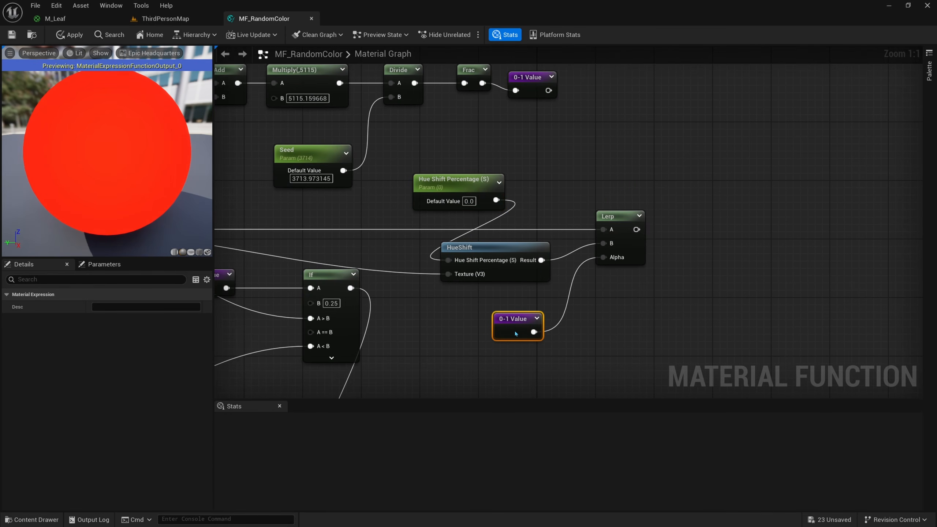
right_click_drag(499, 303, 697, 311)
left_click_drag(387, 218, 251, 256)
right_click_drag(504, 261, 326, 261)
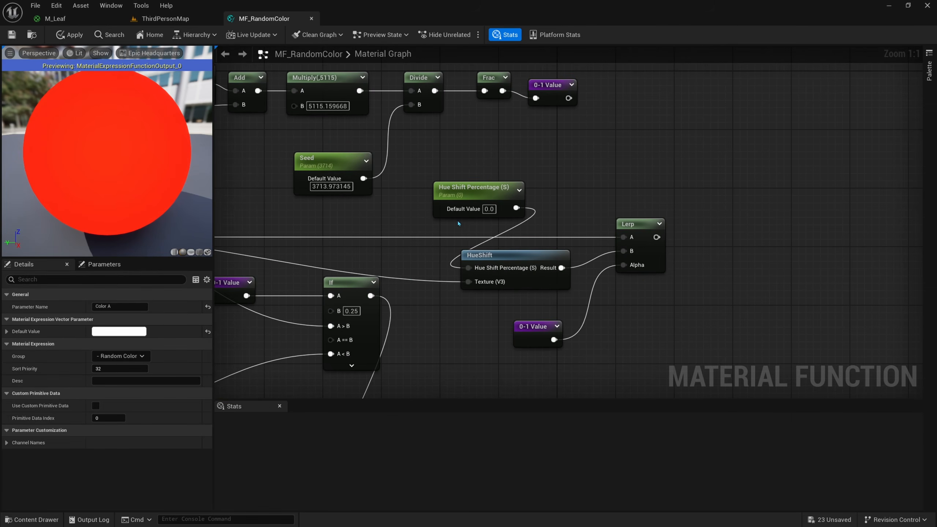
left_click_drag(477, 224, 500, 198)
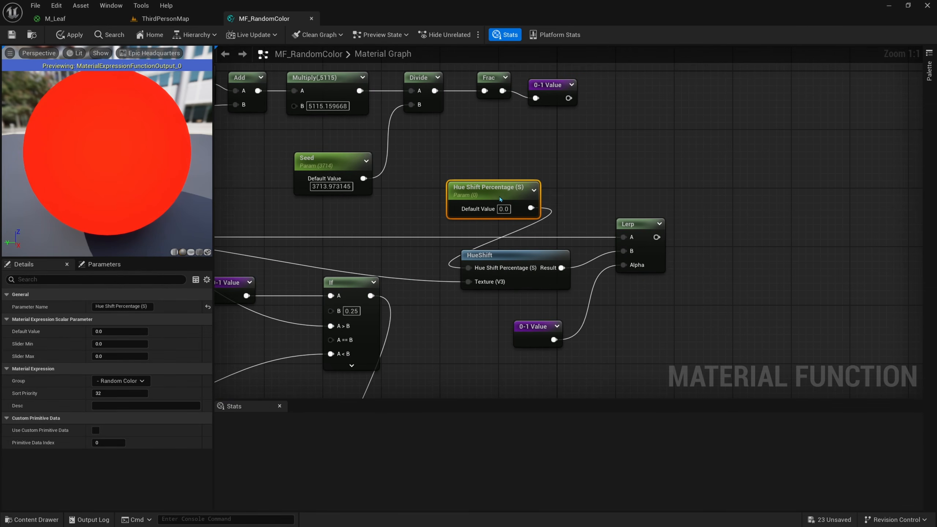
right_click_drag(400, 222, 513, 215)
right_click_drag(339, 270, 478, 274)
double_click(307, 275)
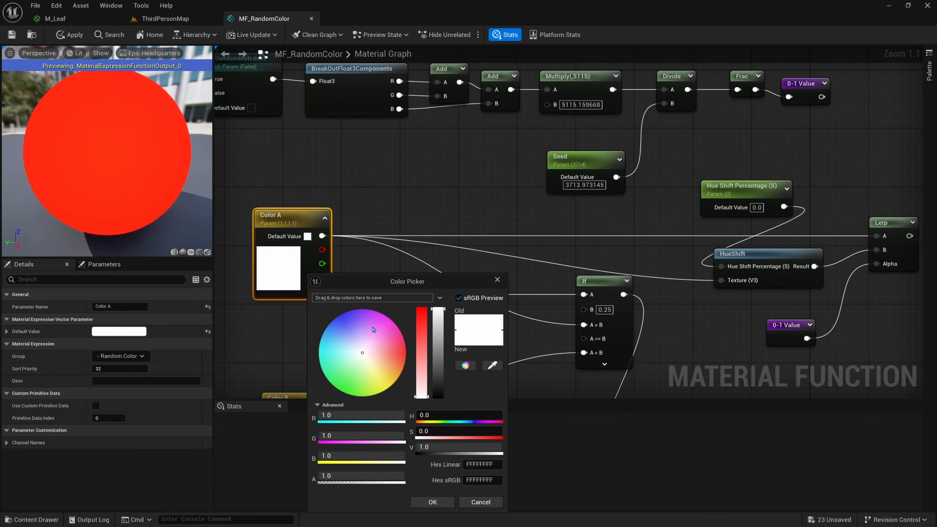
left_click_drag(350, 334, 400, 338)
left_click(497, 502)
Step: Paste a copy of the UseRandomInstance? switch parameter into the open space after the Lerp
scroll(538, 310, "down", 3)
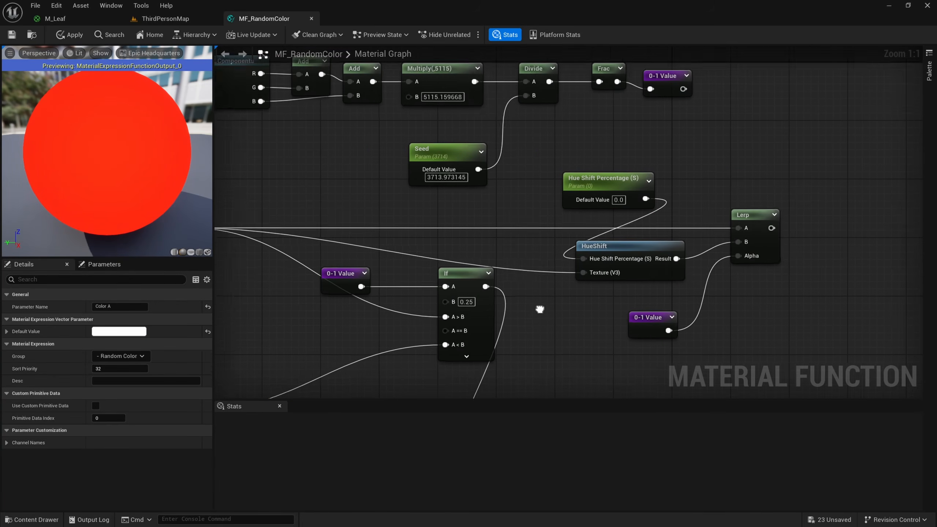
right_click_drag(395, 379, 400, 305)
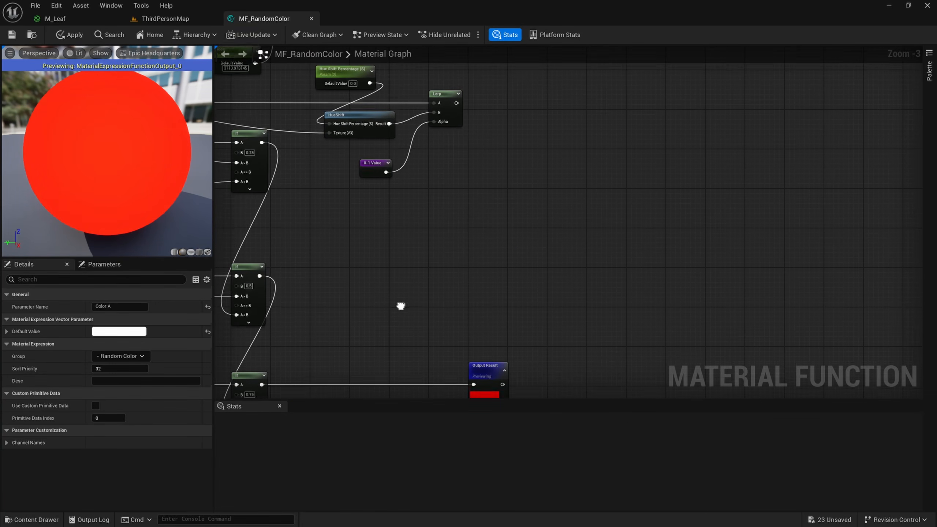
mouse_move(412, 272)
right_mouse_down()
mouse_move(397, 349)
mouse_move(411, 421)
right_mouse_up()
scroll(418, 313, "up", 2)
right_click_drag(441, 275, 662, 312)
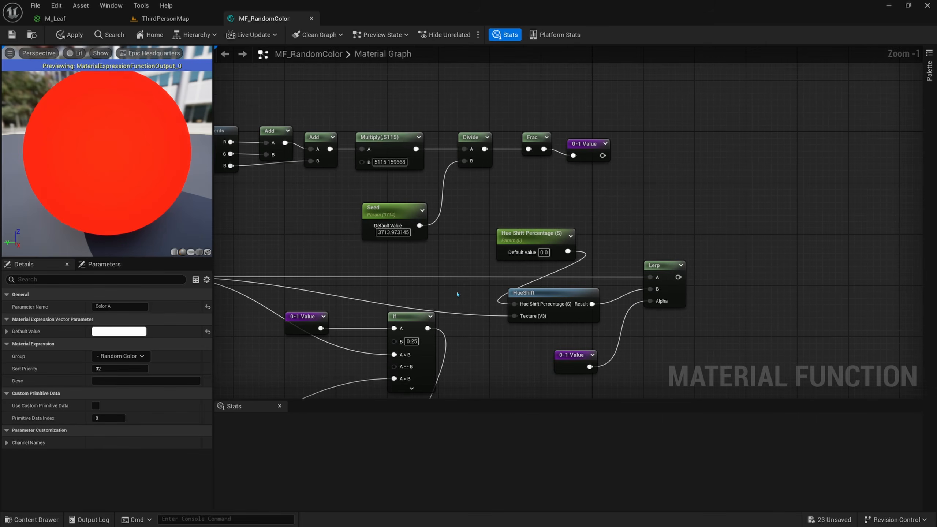
mouse_move(374, 311)
right_mouse_down()
mouse_move(524, 307)
mouse_move(489, 254)
mouse_move(572, 290)
right_mouse_up()
scroll(488, 255, "down", 2)
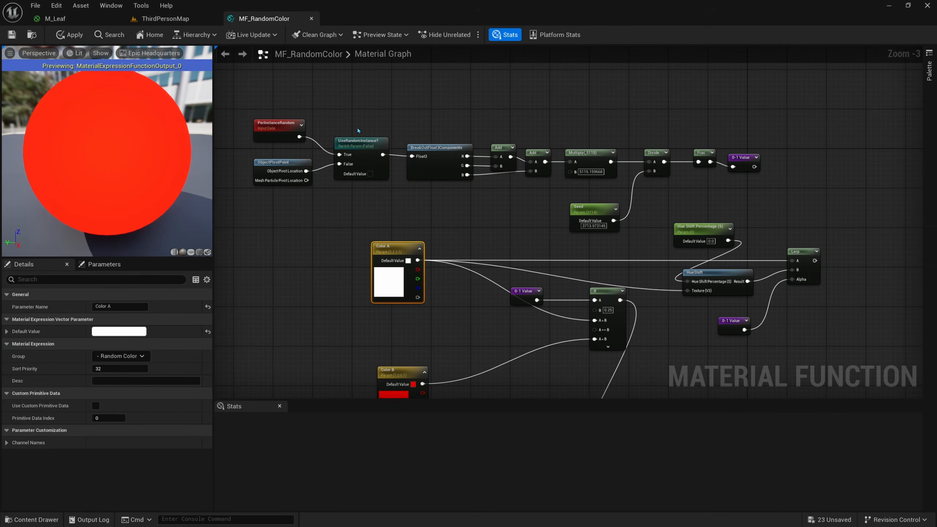
left_click(358, 142)
right_click_drag(586, 245, 462, 255)
scroll(561, 242, "up", 3)
key("ctrl+v")
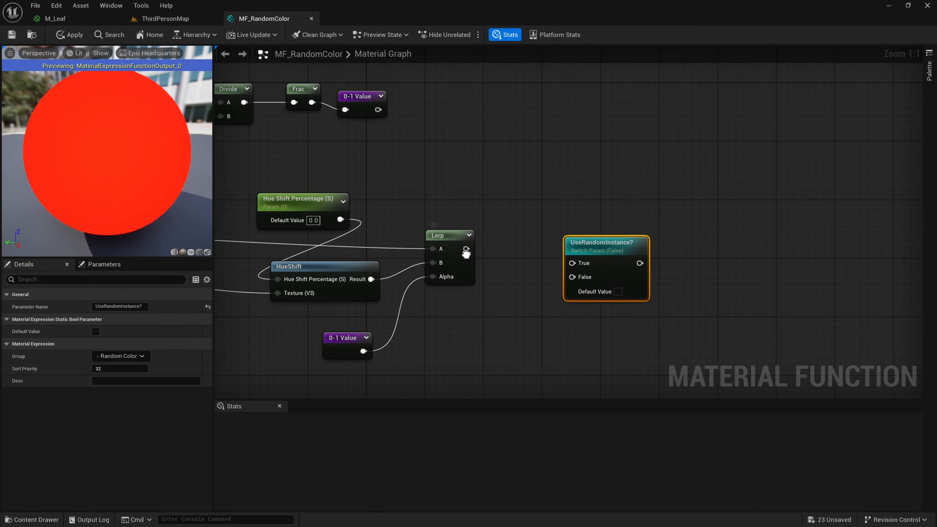
Step: Connect the Lerp's output to the copied switch's True input and rename that switch UseHueShift?
left_click_drag(467, 258, 572, 262)
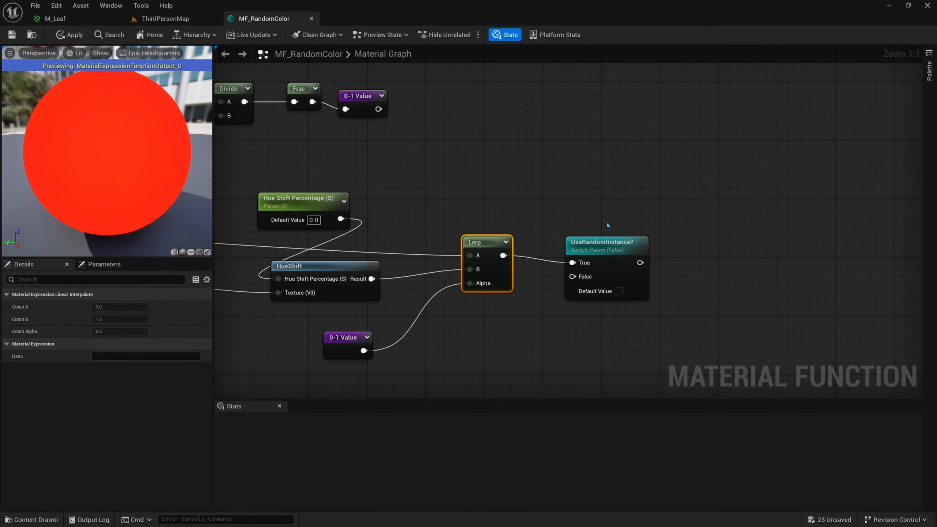
left_click(605, 245)
left_click_drag(105, 306, 122, 306)
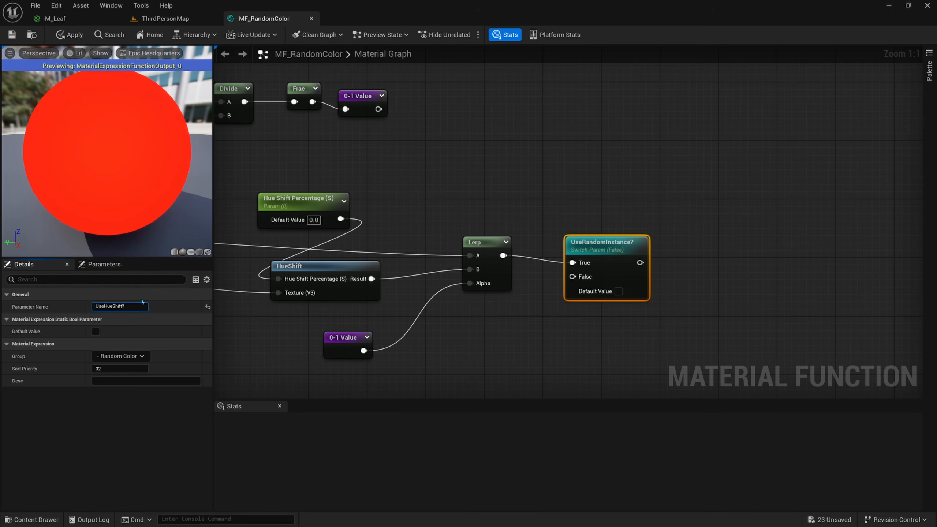
key("Return")
Step: Connect the output of the last If node in the color chain to the False input of the UseHueShift? switch
mouse_move(605, 244)
left_mouse_down()
mouse_move(590, 229)
mouse_move(595, 241)
left_mouse_up()
right_click_drag(350, 331, 396, 218)
scroll(397, 218, "down", 2)
right_click_drag(466, 264, 472, 230)
left_click_drag(557, 138, 273, 176)
right_click_drag(381, 183, 562, 325)
scroll(562, 325, "down", 1)
scroll(560, 322, "down", 1)
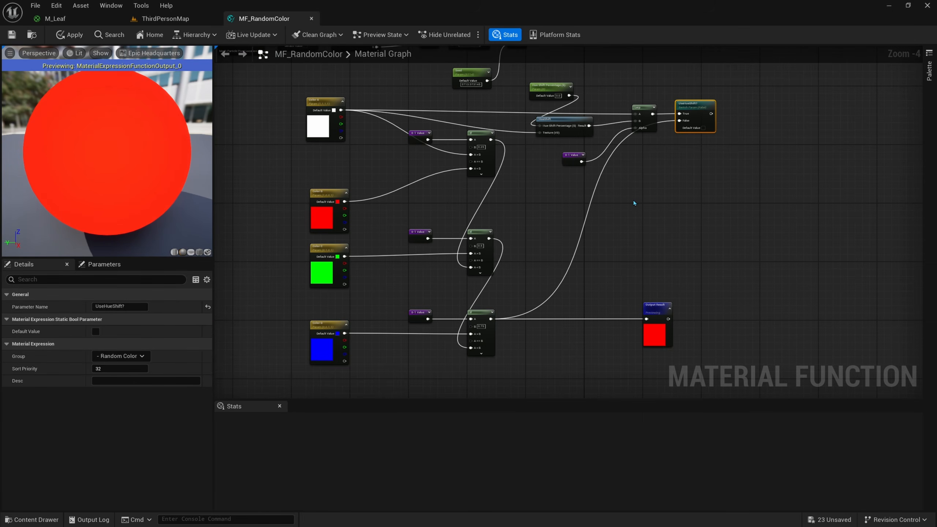
Step: Connect the UseHueShift? output to the Output Result node and move Output Result up beside the switch
right_click_drag(635, 204, 513, 238)
scroll(512, 238, "up", 1)
left_click_drag(612, 118, 527, 351)
left_click_drag(533, 337, 672, 60)
Step: Place the Hue Shift Percentage parameter beneath HueShift and tidy the spacing of the 0-1 Value, HueShift and UseHueShift? nodes
right_click_drag(648, 126, 760, 259)
scroll(759, 259, "up", 1)
left_click_drag(479, 160, 484, 242)
left_click_drag(514, 276, 519, 245)
left_click(550, 214)
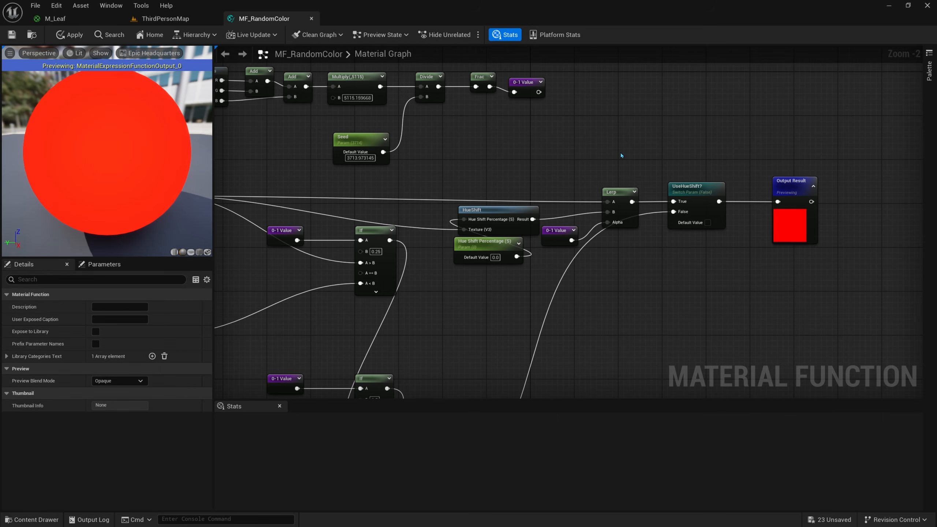
left_click_drag(621, 155, 515, 251)
left_click_drag(507, 213, 480, 211)
left_click(642, 262)
left_click_drag(694, 189, 704, 189)
left_click(622, 272)
right_click_drag(622, 272, 798, 253)
scroll(585, 217, "down", 1)
left_click_drag(575, 200, 473, 388)
right_click_drag(623, 234, 606, 353)
left_click(320, 222)
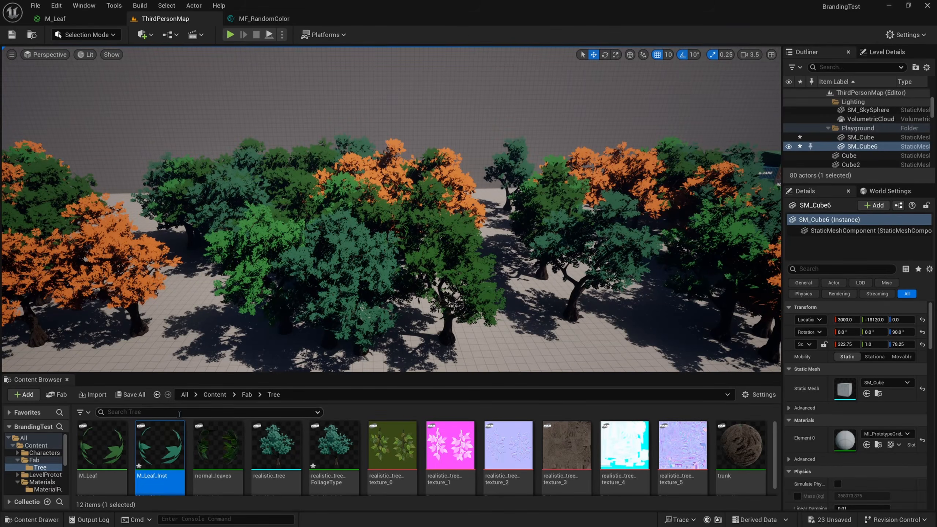
Step: Open M_Leaf_Inst over the ThirdPersonMap level view, then override its UseHueShift? parameter and switch it on
double_click(167, 445)
left_click_drag(722, 88, 766, 74)
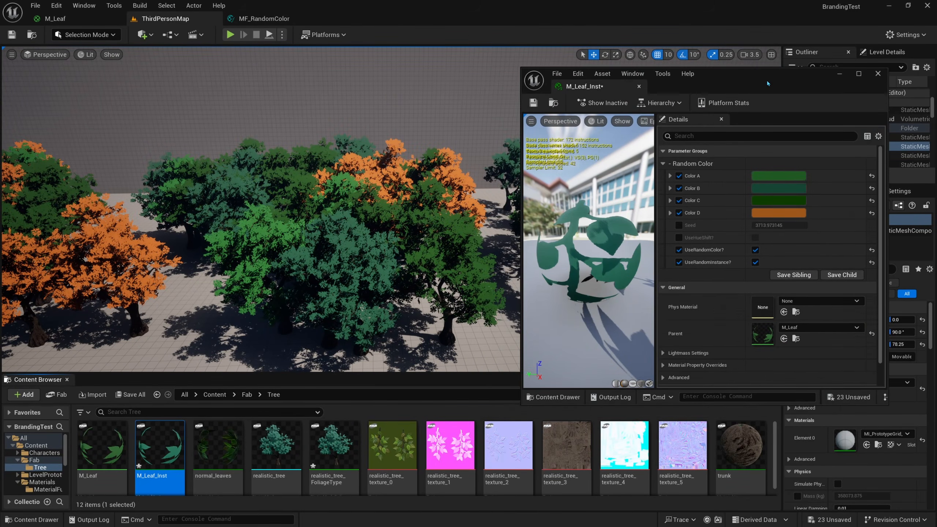
left_click(678, 237)
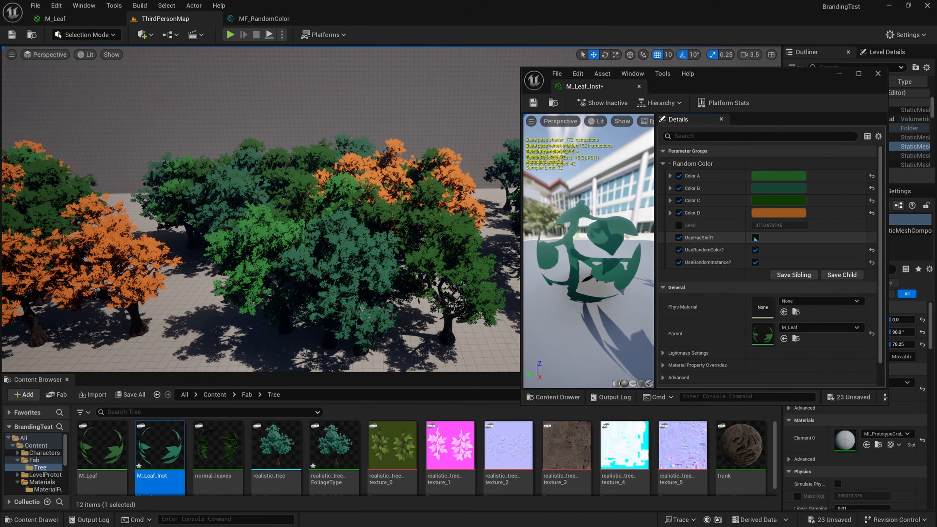
left_click(754, 238)
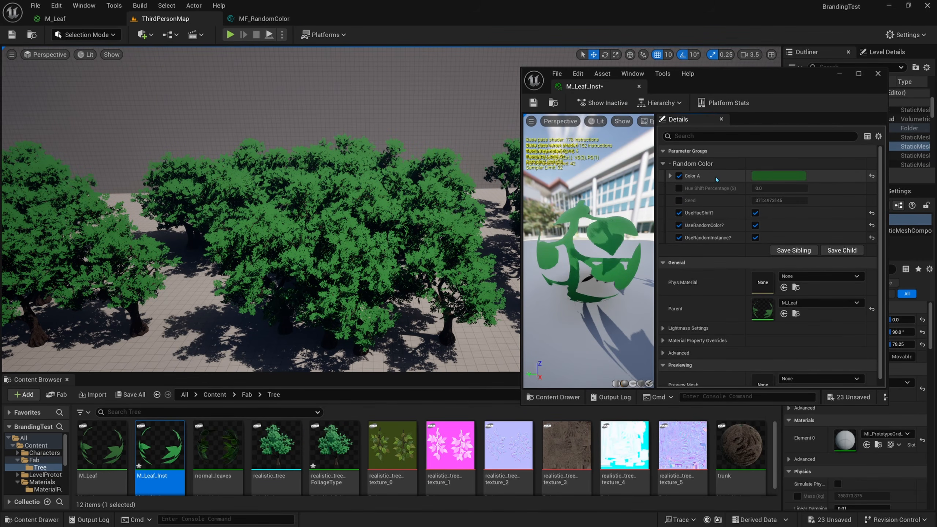
Step: Set the Color A parameter of M_Leaf_Inst to a dark red, about hex sRGB 590011FF
left_click(753, 177)
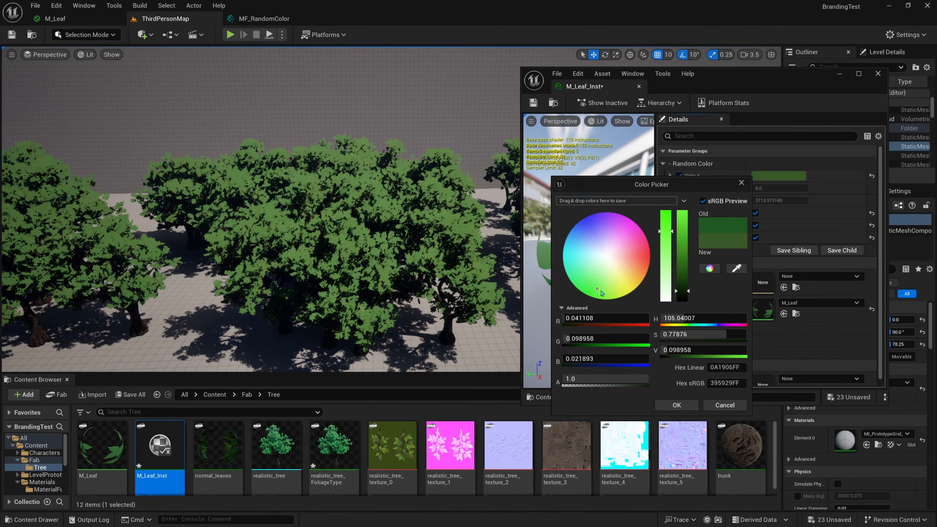
left_click_drag(588, 286, 660, 265)
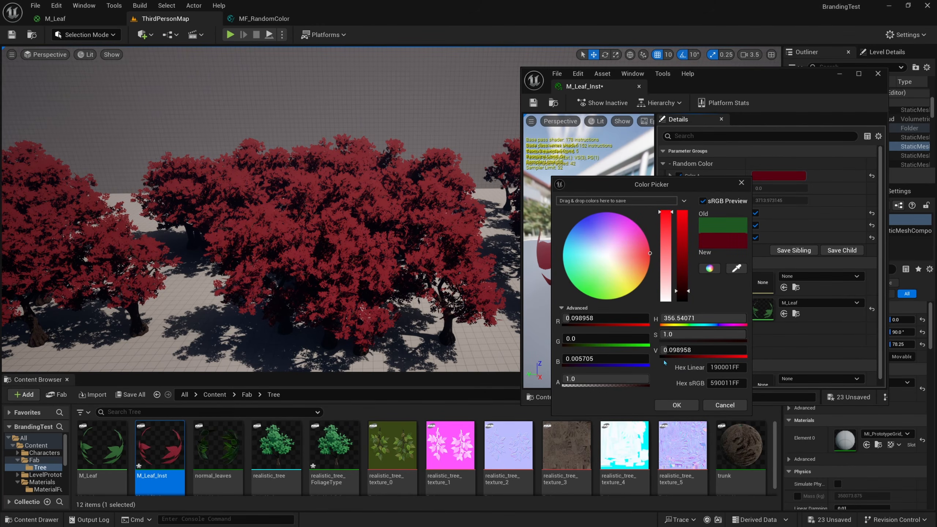
left_click(676, 404)
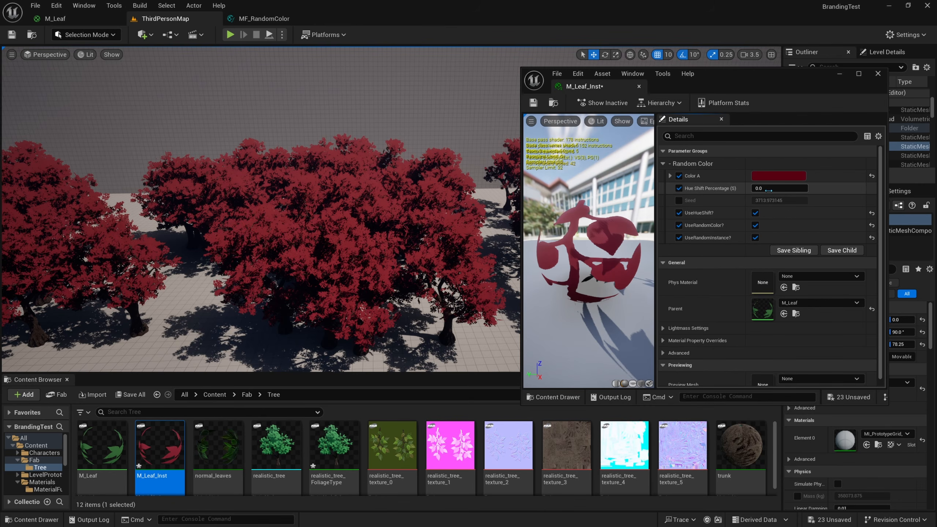
Step: Override the Hue Shift Percentage parameter, try out values while viewing the trees up close, and set it to 0.6272
left_click_drag(768, 190, 836, 190)
right_click_drag(332, 229, 350, 242)
key("w")
mouse_move(780, 189)
left_mouse_down()
mouse_move(788, 188)
mouse_move(774, 188)
left_mouse_up()
key("ctrl+z")
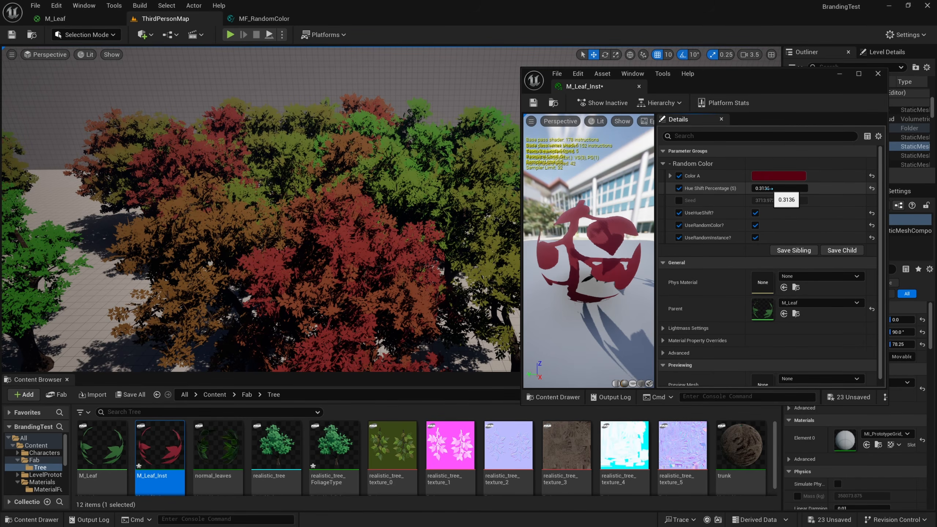
left_click_drag(769, 188, 809, 188)
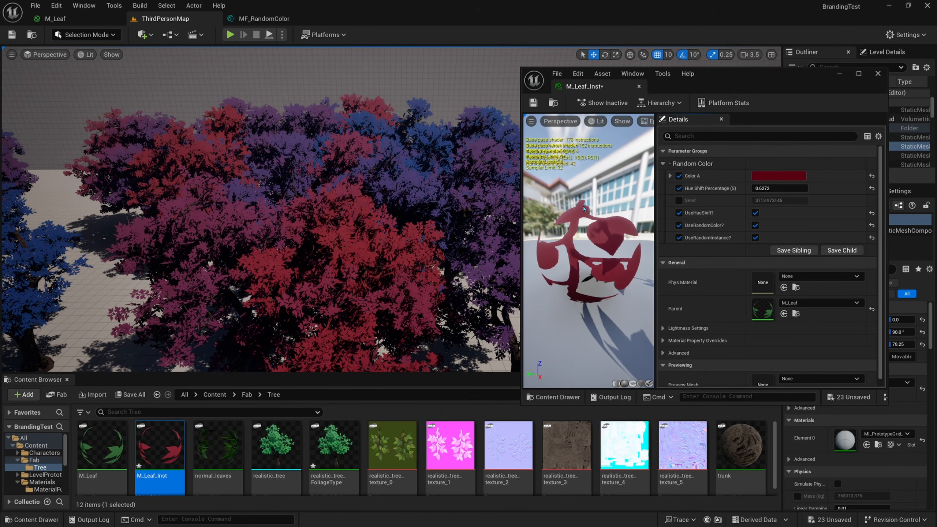
Step: Set the Color A parameter of M_Leaf_Inst to a dark green, about hex sRGB 1C5900FF
left_click(761, 180)
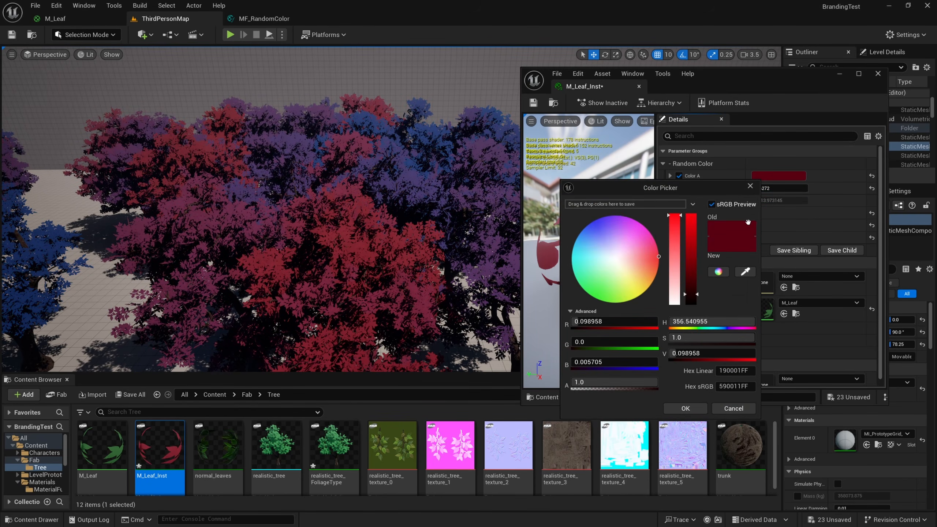
left_click_drag(658, 258, 608, 302)
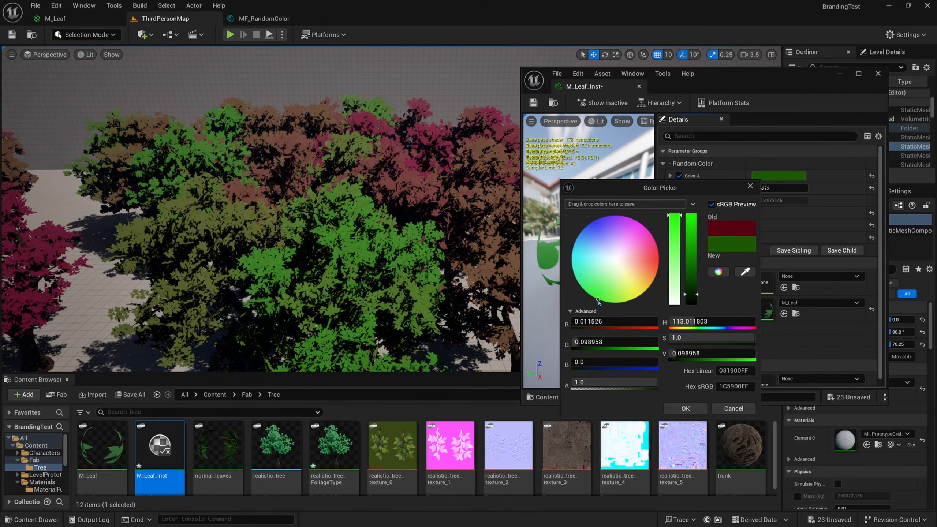
left_click(680, 409)
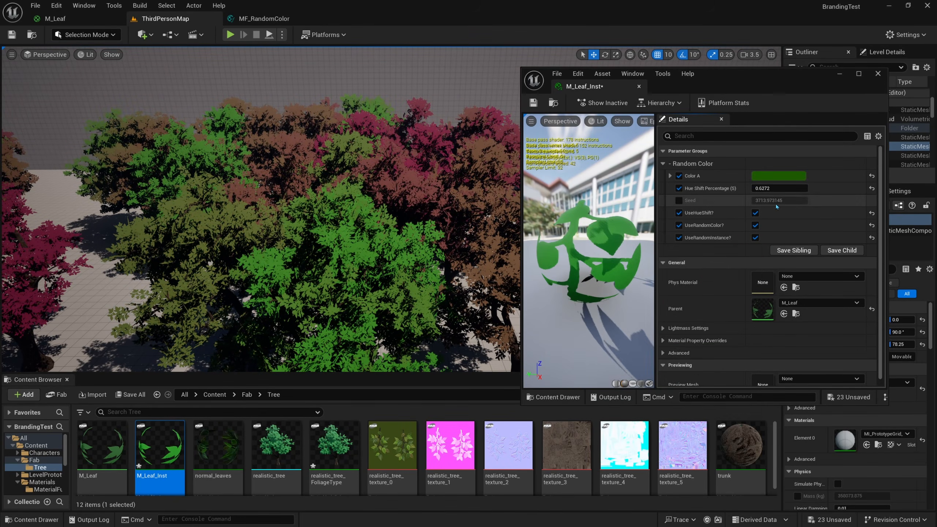
Step: Set the Hue Shift Percentage to -0.2688, shift the instance window aside and return to the MF_RandomColor graph
left_click_drag(777, 188, 740, 188)
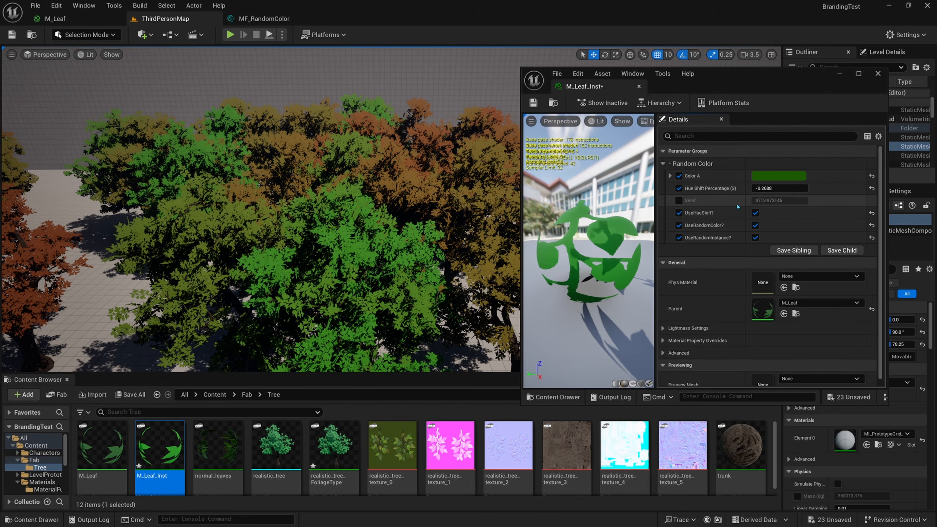
left_click_drag(730, 81, 714, 81)
left_click(264, 18)
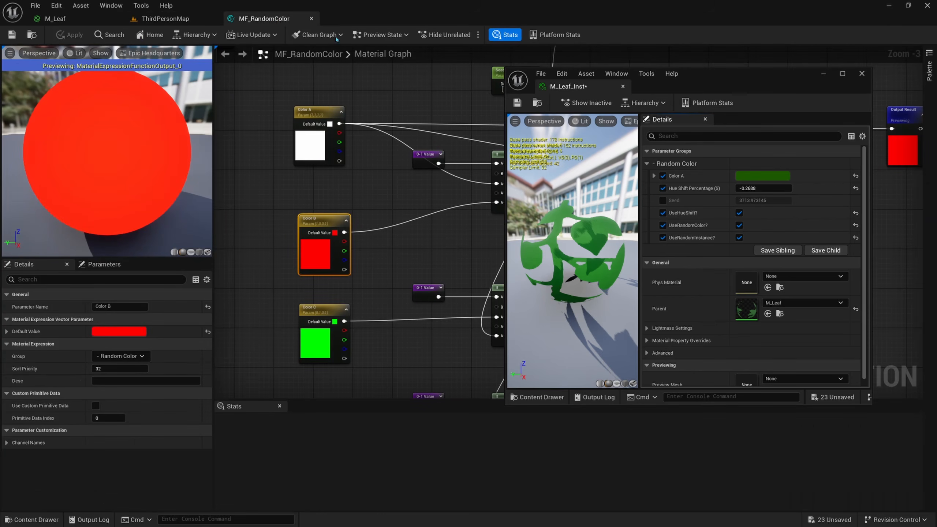
Step: Minimize the M_Leaf_Inst window and move the UseHueShift? and Output Result nodes farther from the Lerp to make room
left_click(823, 74)
right_click_drag(710, 152, 423, 191)
scroll(487, 204, "down", 1)
scroll(531, 202, "up", 1)
left_click_drag(458, 219, 457, 220)
right_click_drag(457, 220, 530, 221)
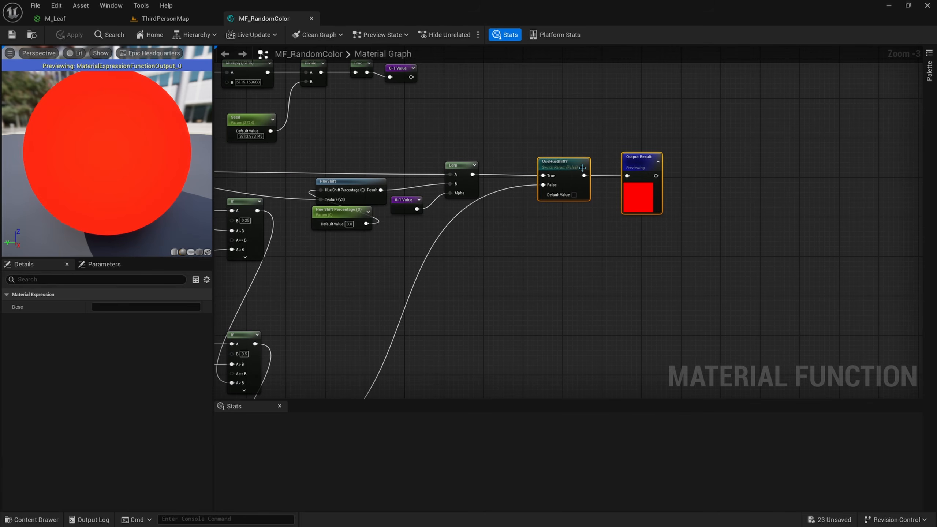
left_click_drag(580, 168, 690, 169)
left_click(510, 213)
right_click_drag(510, 213, 585, 213)
right_click_drag(544, 165, 549, 208)
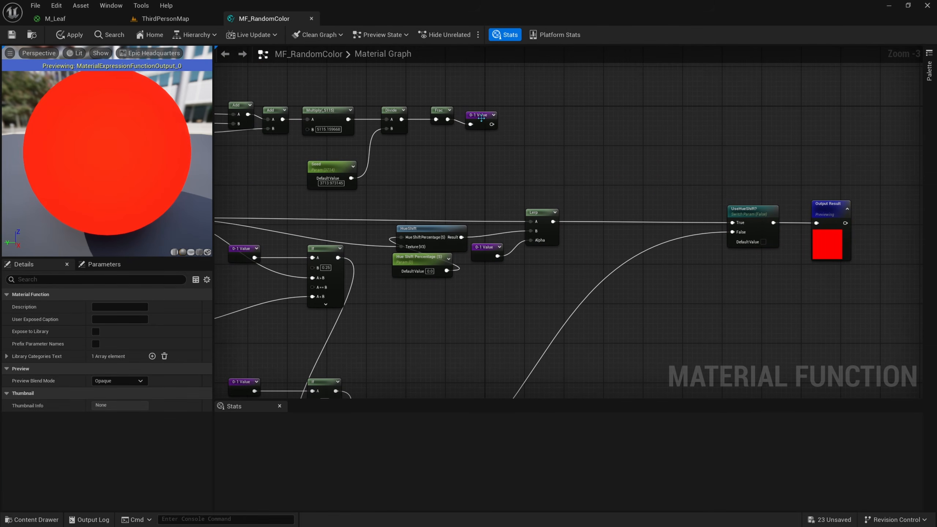
Step: Duplicate the Lerp and its 0-1 Value node and place the copies between the original Lerp and the UseHueShift? switch
left_click_drag(481, 118, 487, 115)
left_click(537, 181)
right_click_drag(541, 190, 520, 133)
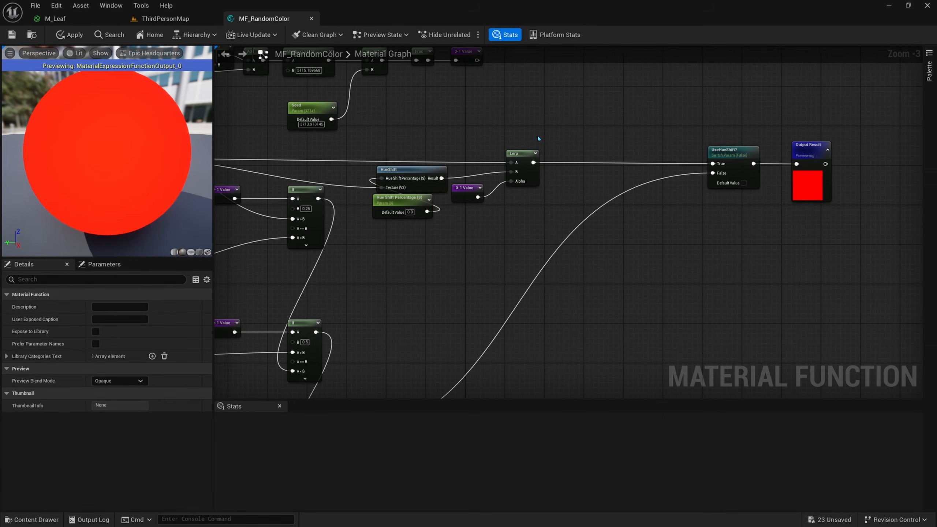
left_click_drag(471, 208, 472, 207)
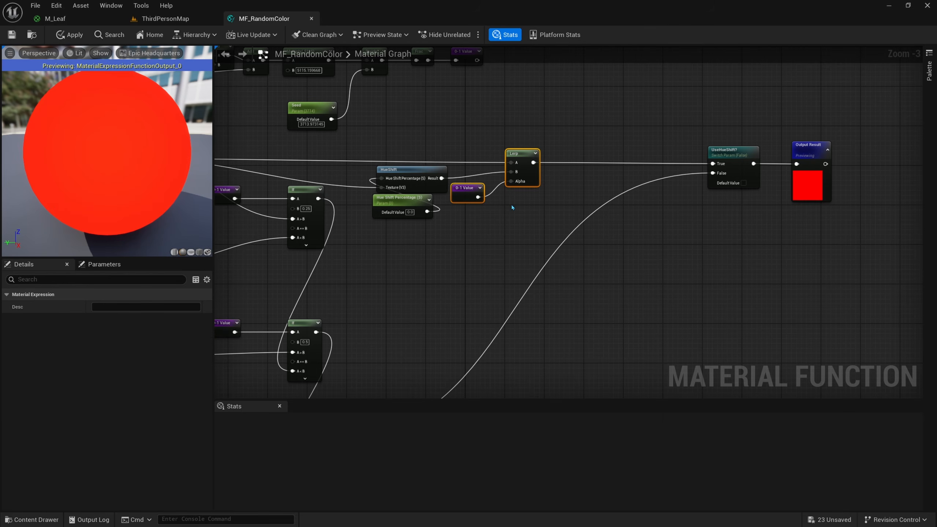
key("ctrl+c")
key("ctrl+v")
left_click(628, 191)
left_click_drag(640, 140, 583, 205)
left_click_drag(563, 204, 548, 213)
right_click_drag(596, 213, 591, 231)
scroll(590, 230, "up", 1)
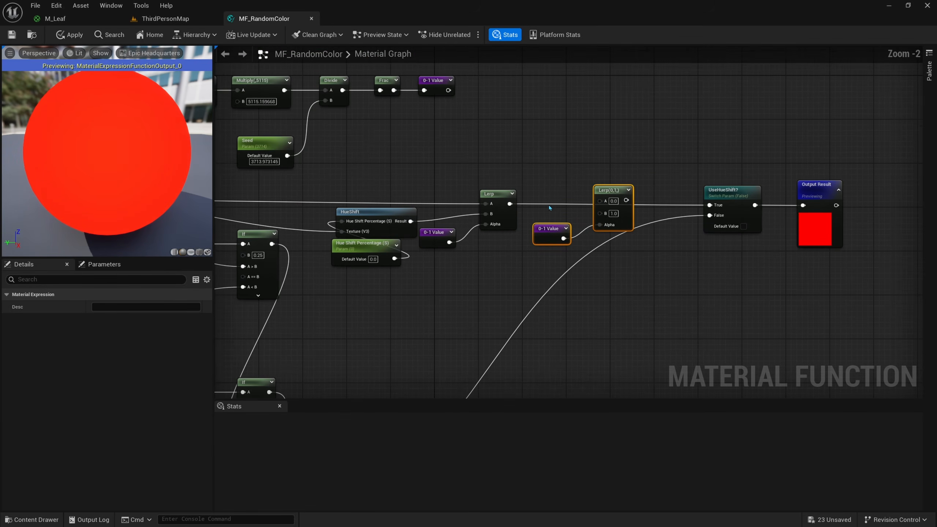
Step: Add a Multiply node fed by the original Lerp's output into its A input
left_click_drag(509, 204, 540, 137)
type("multiply")
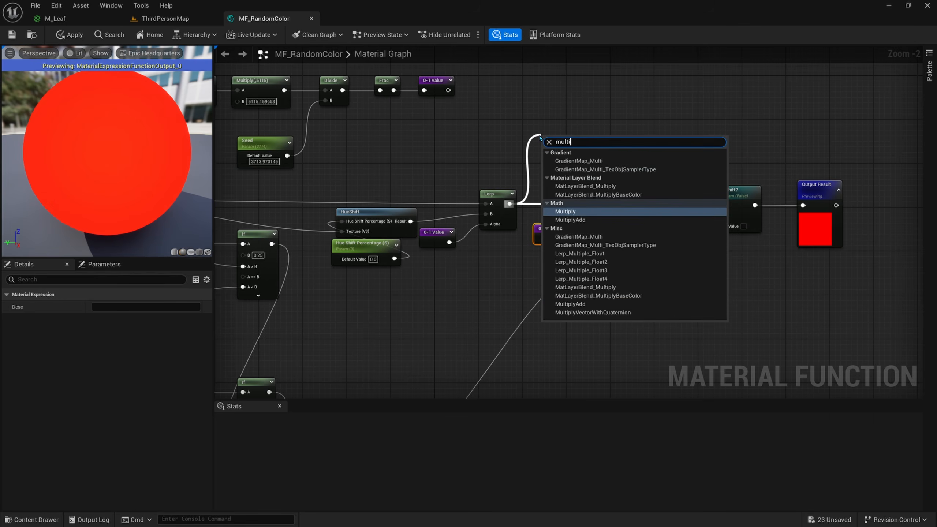
key("Return")
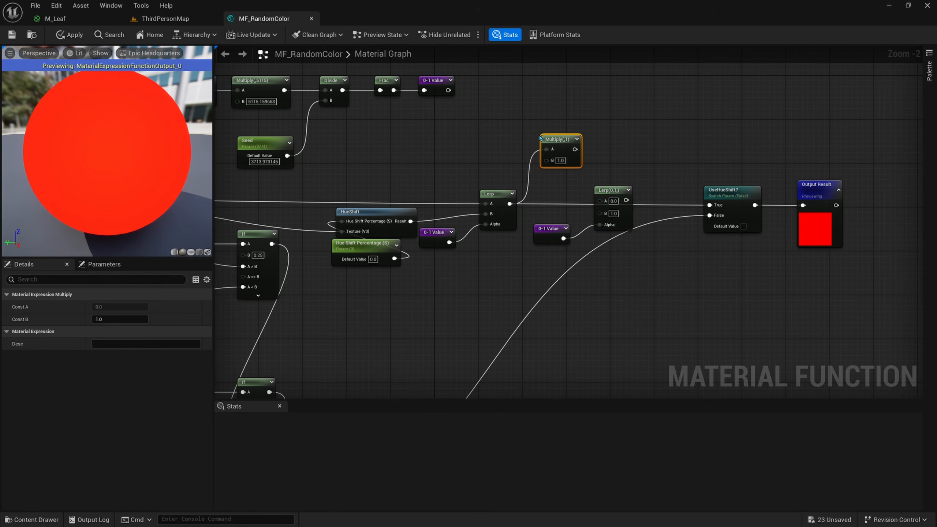
Step: Add a scalar parameter named Darkness with default value 1.0 and connect it to the Multiply's B input
left_click(484, 161)
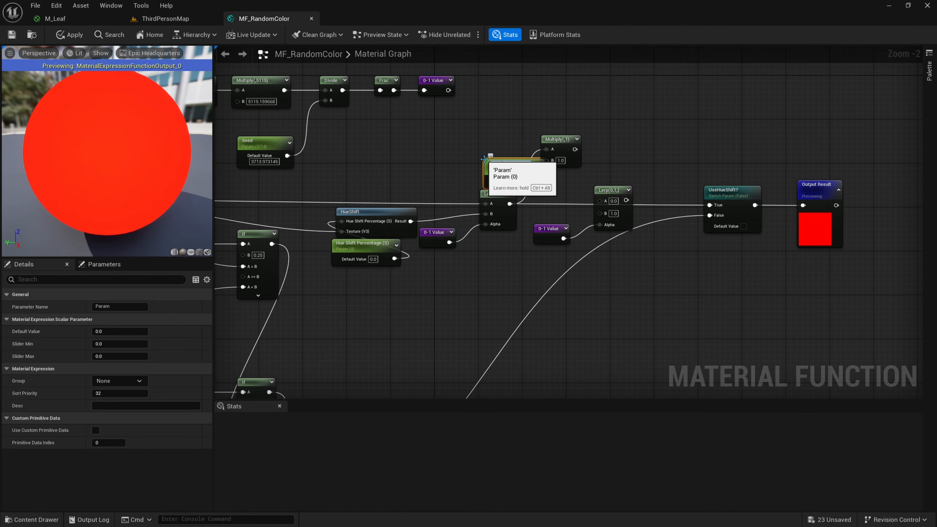
type("Ds")
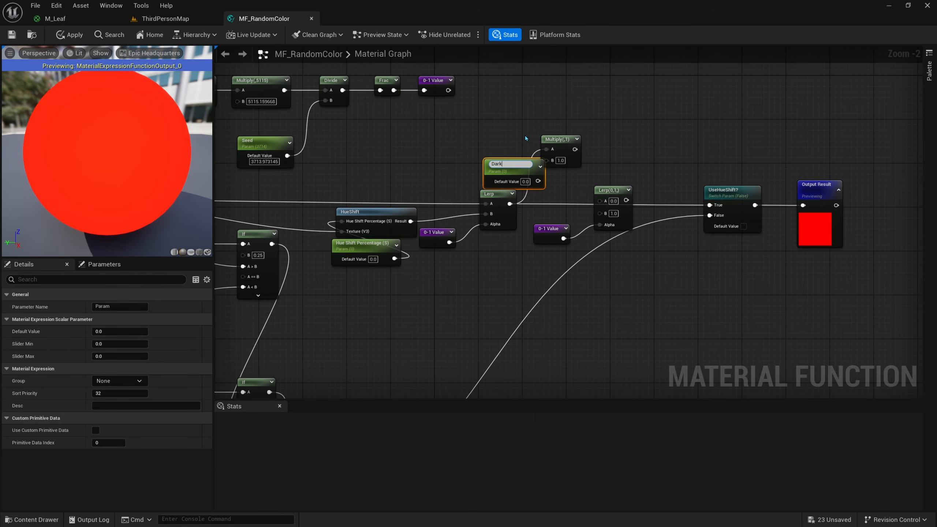
key("Return")
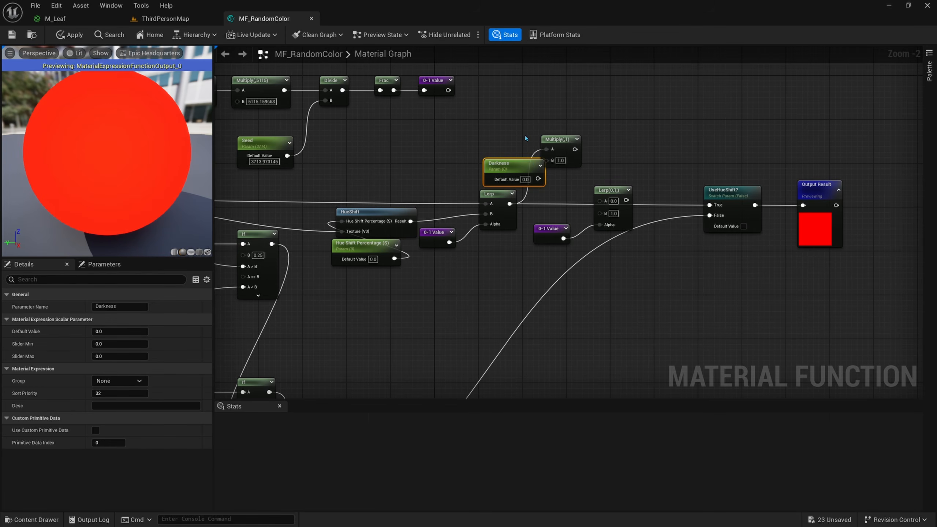
left_click_drag(531, 182, 508, 163)
key("BackSpace")
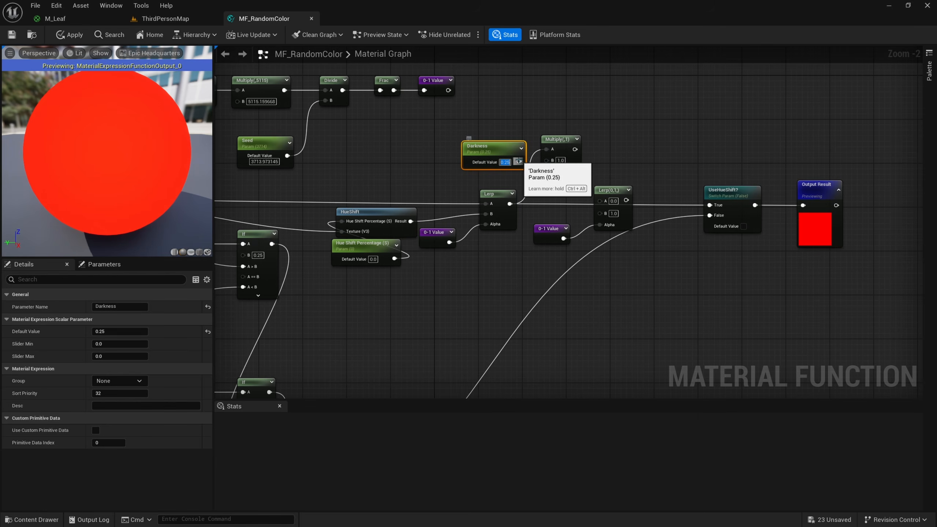
type("1")
key("Return")
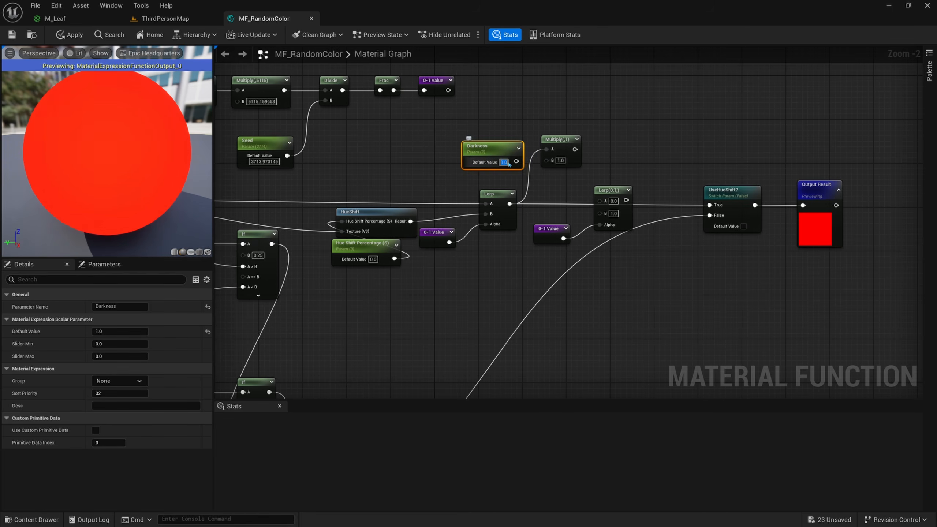
left_click_drag(518, 161, 548, 163)
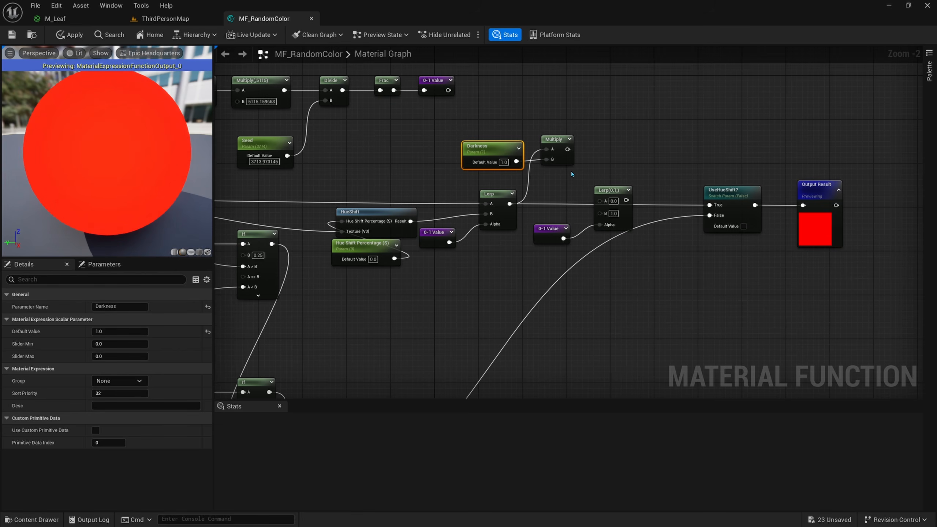
Step: Wire the first Lerp into the new Lerp's A, the Multiply into its B, and its output into UseHueShift? True
right_click_drag(552, 217, 530, 220)
left_click_drag(487, 206, 577, 206)
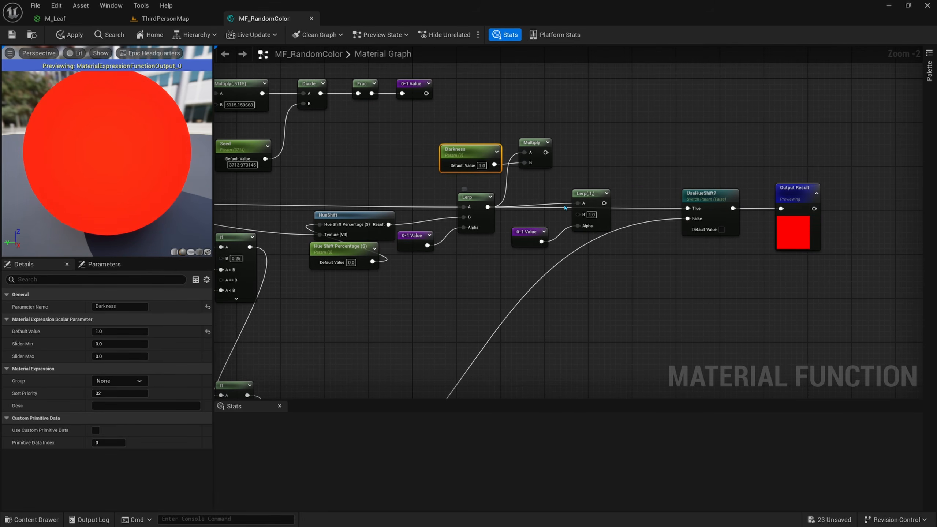
left_click_drag(545, 153, 688, 209)
Step: Move UseHueShift?, Output Result, the second Lerp and its 0-1 Value node farther from the first Lerp
left_click_drag(825, 176, 625, 224)
key("shift+Right")
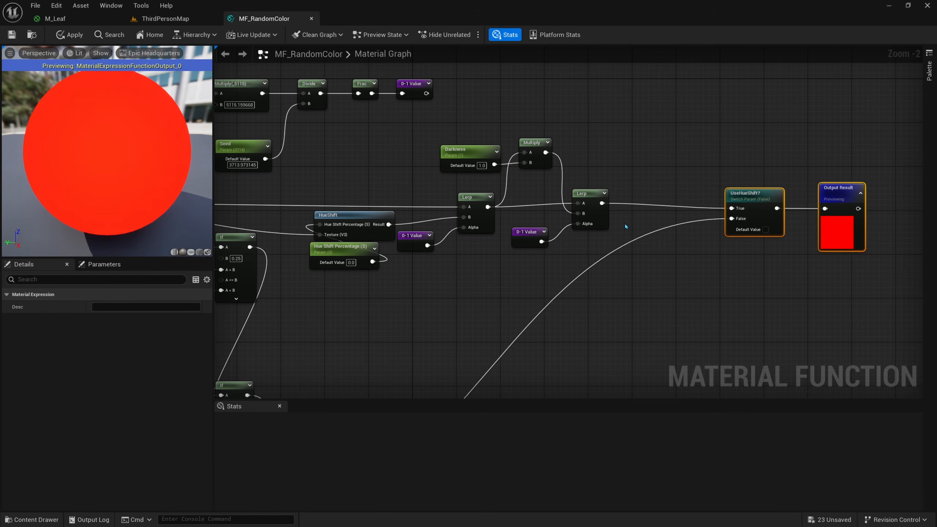
key("shift+Right")
key("shift+Right")
key("shift+Right")
key("shift+Right")
key("shift+Right")
key("shift+Right")
key("shift+Right")
left_click_drag(640, 185, 535, 260)
key("shift+Right")
key("shift+Right")
key("shift+Right")
key("shift+Right")
key("shift+Right")
key("shift+Right")
key("shift+Right")
key("shift+Right")
key("shift+Right")
key("shift+Right")
key("shift+Right")
key("shift+Right")
key("shift+Right")
key("shift+Right")
left_click(606, 246)
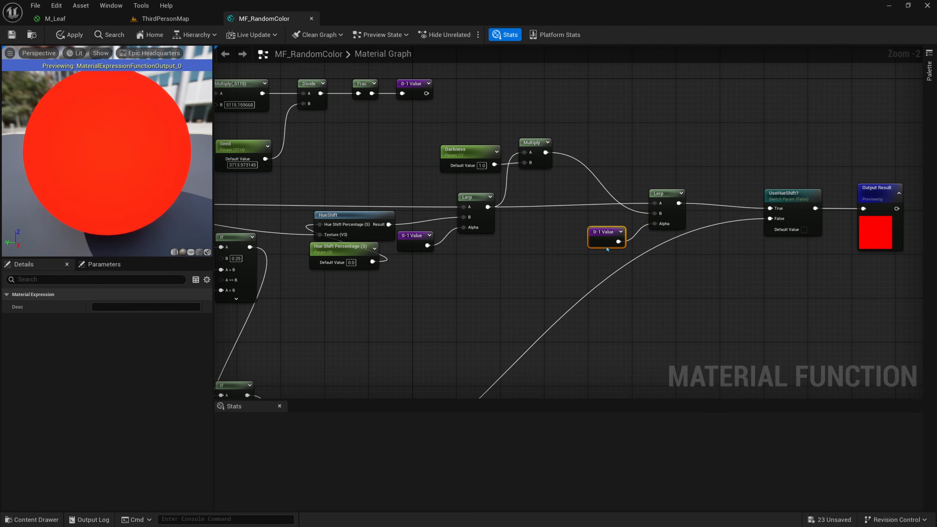
Step: Arrange the Multiply, Darkness, 0-1 Value and both Lerp nodes in line before UseHueShift?, and apply the function changes
left_click_drag(607, 249, 606, 266)
left_click_drag(555, 118, 530, 243)
left_click(529, 220)
left_click_drag(668, 201, 668, 207)
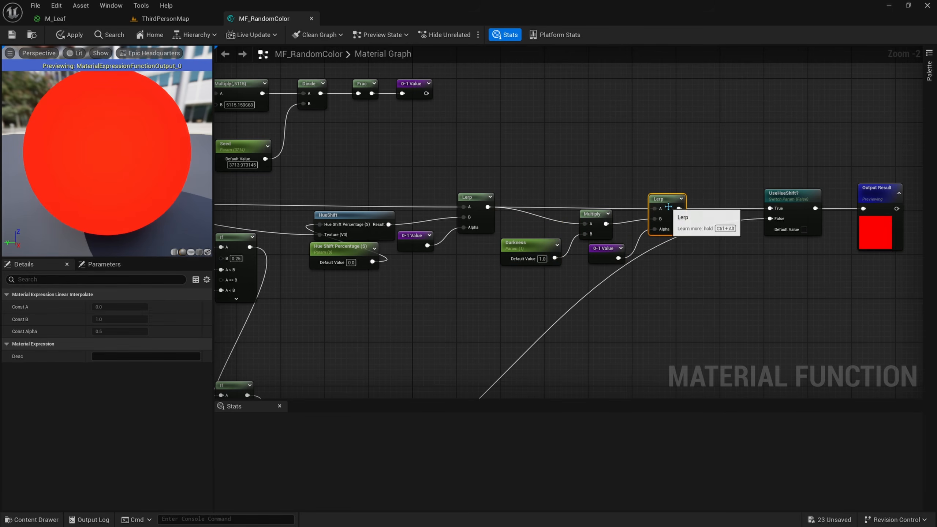
left_click_drag(592, 258, 595, 240)
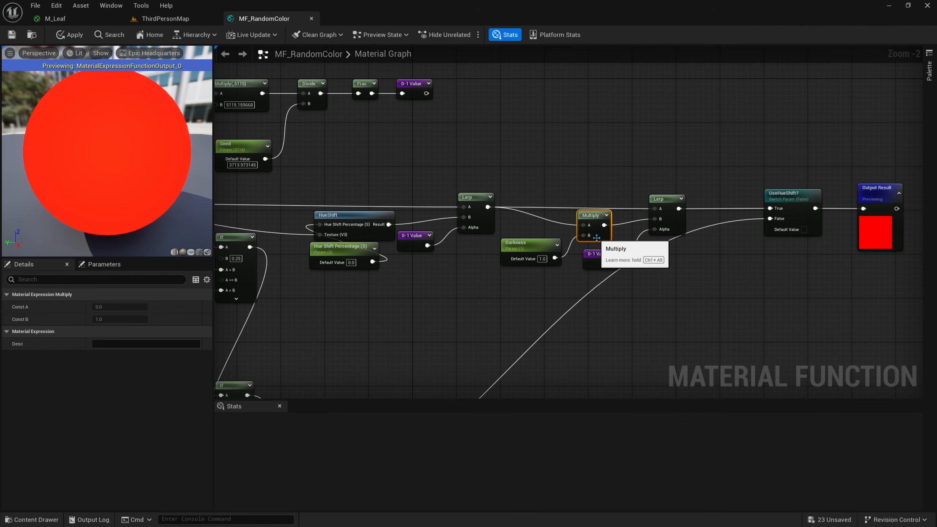
left_click(479, 197)
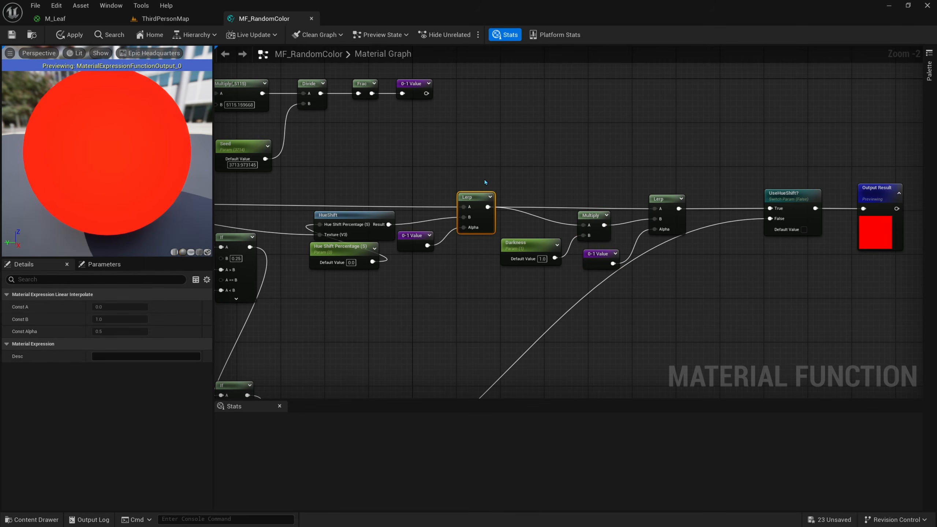
left_click_drag(478, 197, 365, 240)
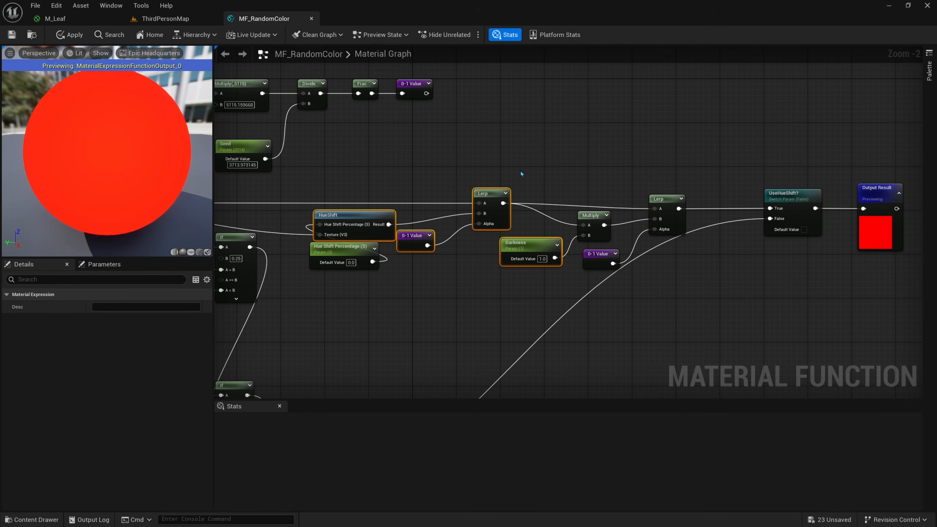
left_click(526, 175)
right_click_drag(568, 203, 483, 183)
scroll(496, 194, "up", 1)
left_click_drag(589, 176, 589, 171)
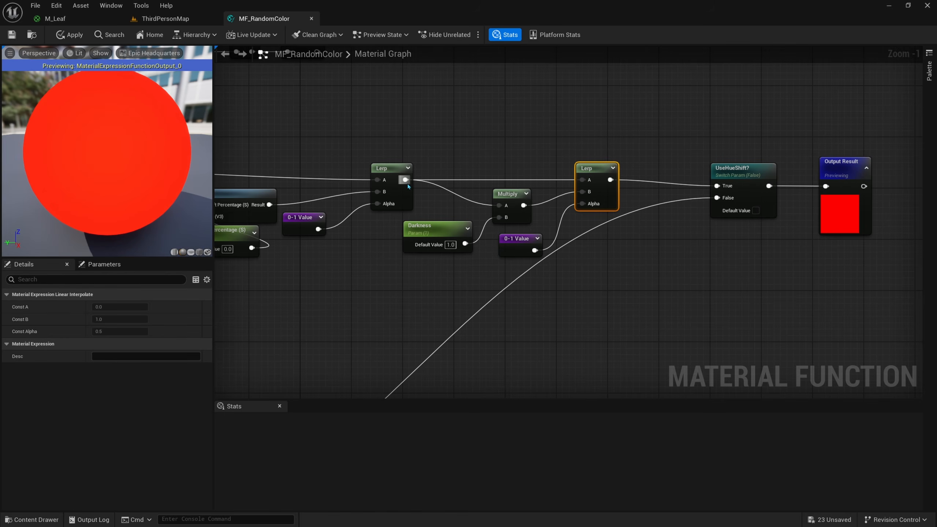
left_click(500, 196)
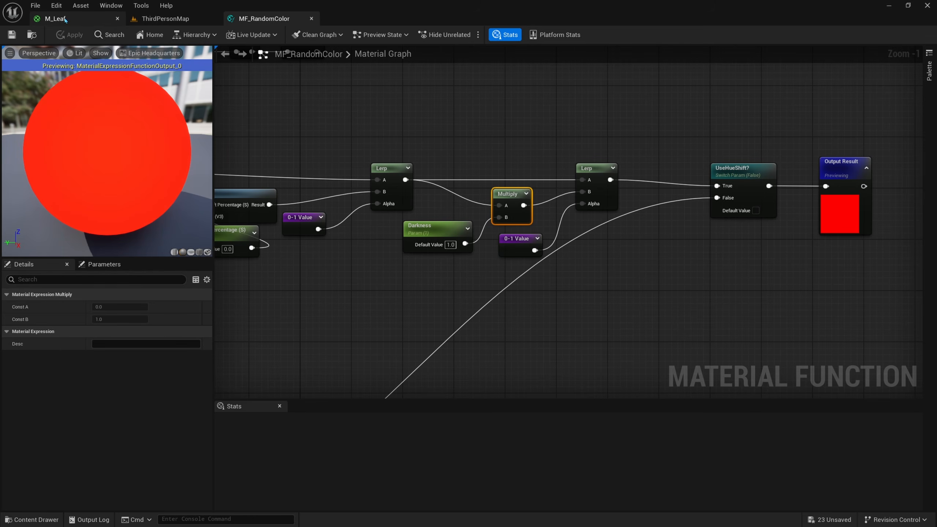
Step: Open M_Leaf_Inst from the ThirdPersonMap level, override its Darkness parameter and set it to -0.0752
left_click(165, 18)
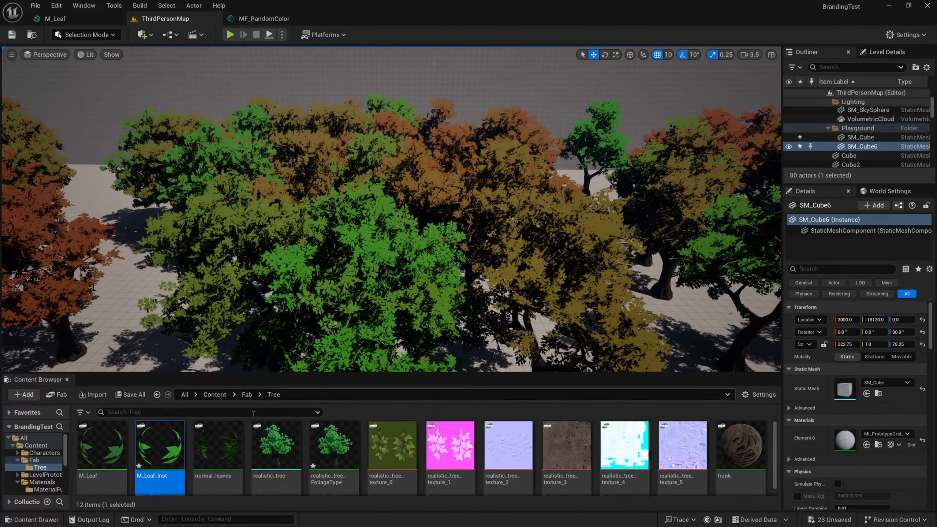
double_click(173, 448)
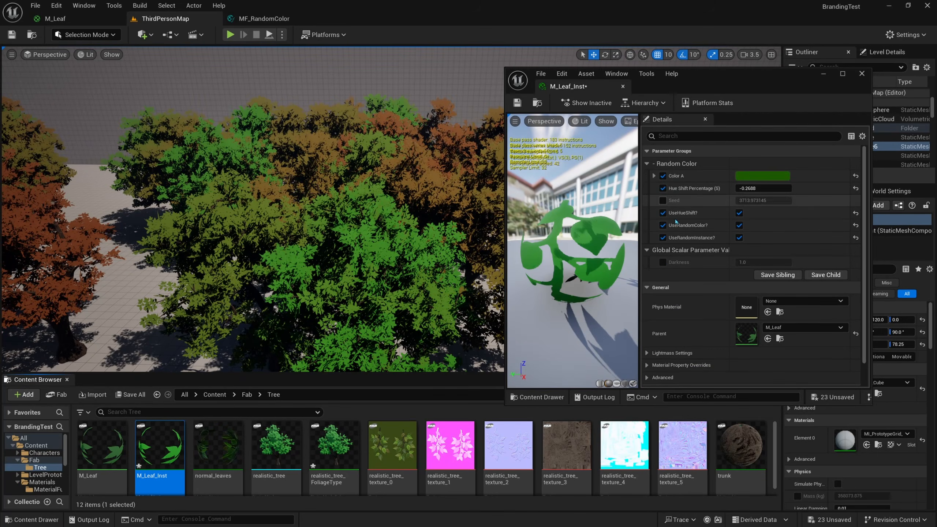
left_click(663, 262)
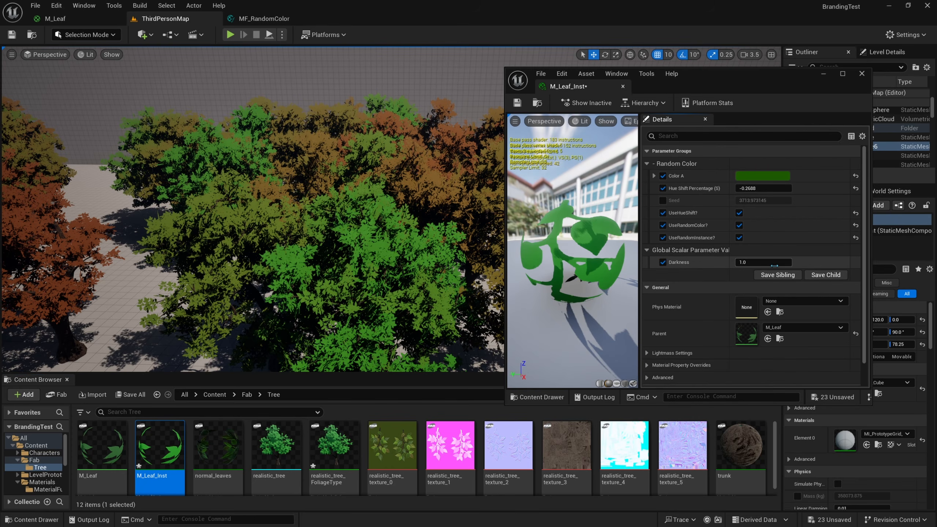
mouse_move(760, 262)
left_mouse_down()
mouse_move(723, 262)
mouse_move(736, 262)
left_mouse_up()
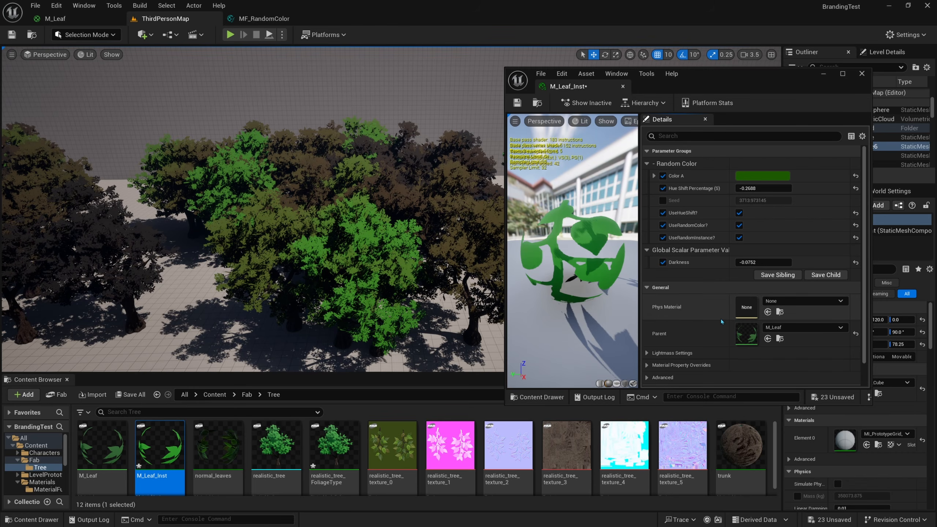
Step: Open the parent material M_Leaf, minimize the instance window and open the MF_RandomColor function from its node
double_click(746, 333)
left_click(818, 75)
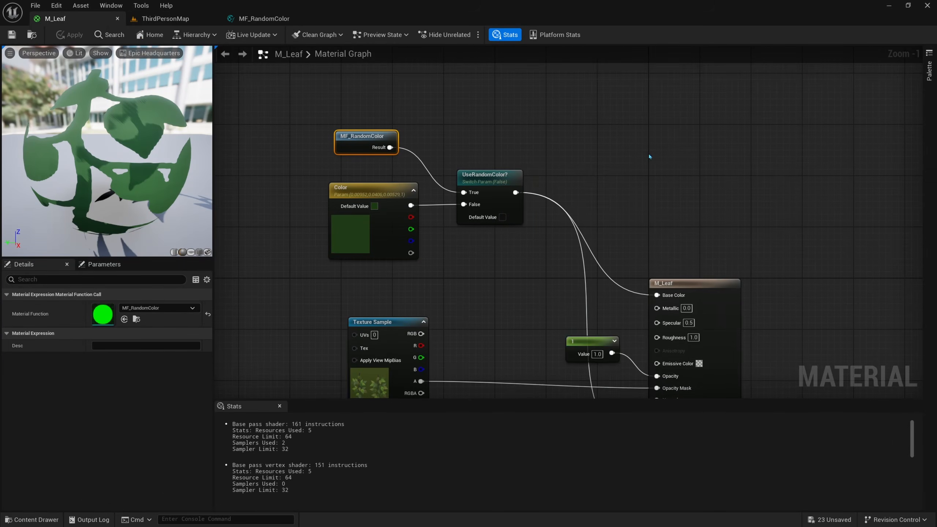
scroll(537, 169, "down", 1)
right_click_drag(537, 169, 631, 249)
double_click(484, 232)
scroll(484, 233, "down", 2)
right_click_drag(484, 239, 595, 273)
left_click(606, 262)
left_click(417, 178)
Step: Duplicate the 0-1 Value named reroute after the Frac node and rename the copy 0-1 Value 2
right_click_drag(400, 176, 533, 186)
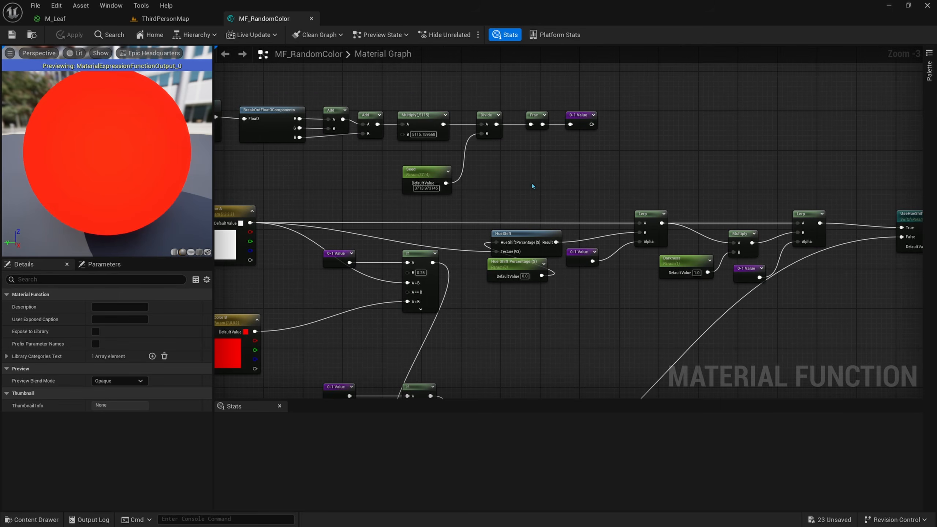
right_click_drag(467, 191, 596, 190)
scroll(605, 198, "down", 1)
scroll(593, 188, "up", 1)
right_click_drag(573, 154, 568, 190)
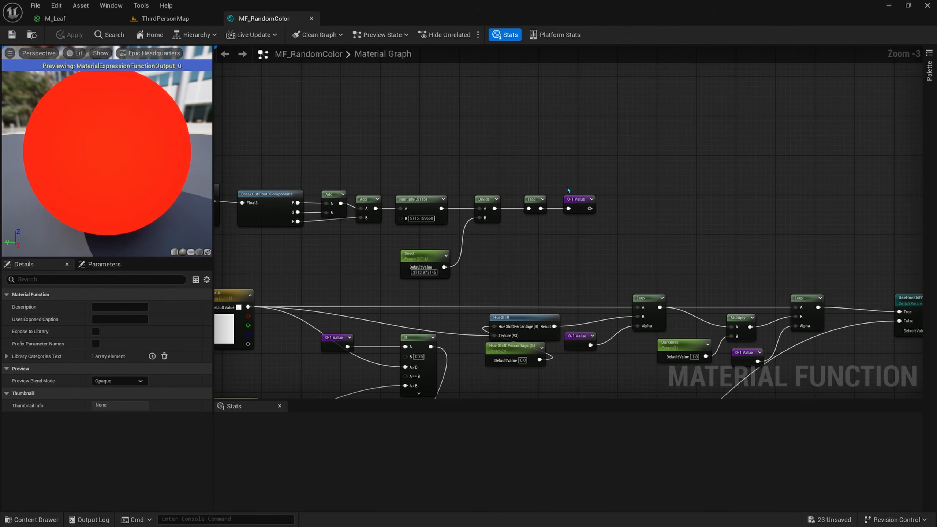
left_click_drag(573, 214, 573, 214)
key("ctrl+c")
key("ctrl+v")
scroll(575, 164, "up", 3)
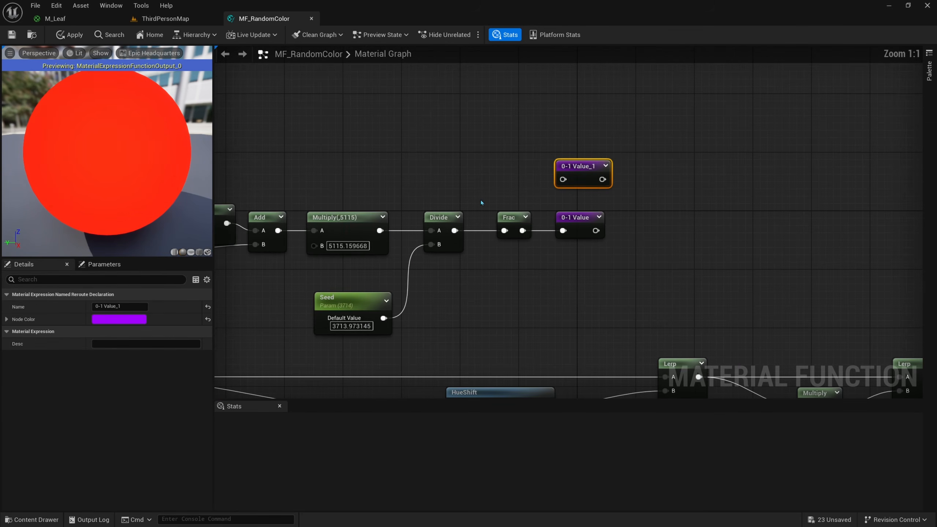
left_click(134, 306)
key("shift+Left")
key("shift+Left")
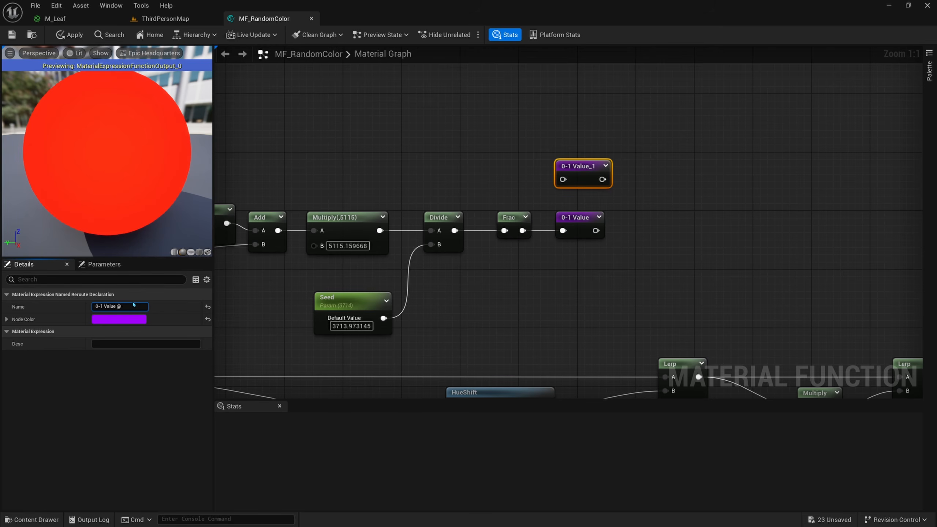
Step: Duplicate the Divide, Frac and Seed nodes and place the copies above the original random value chain
right_click_drag(539, 178, 566, 169)
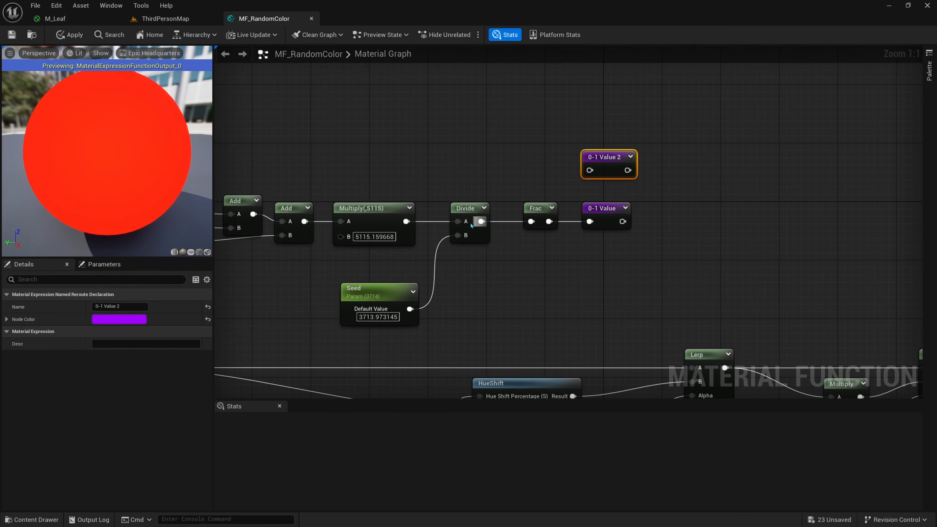
left_click(526, 206)
left_click(486, 237, "shift")
left_click_drag(456, 280, 395, 316, "shift")
right_click_drag(442, 225, 446, 276)
key("ctrl+v")
left_click(501, 133)
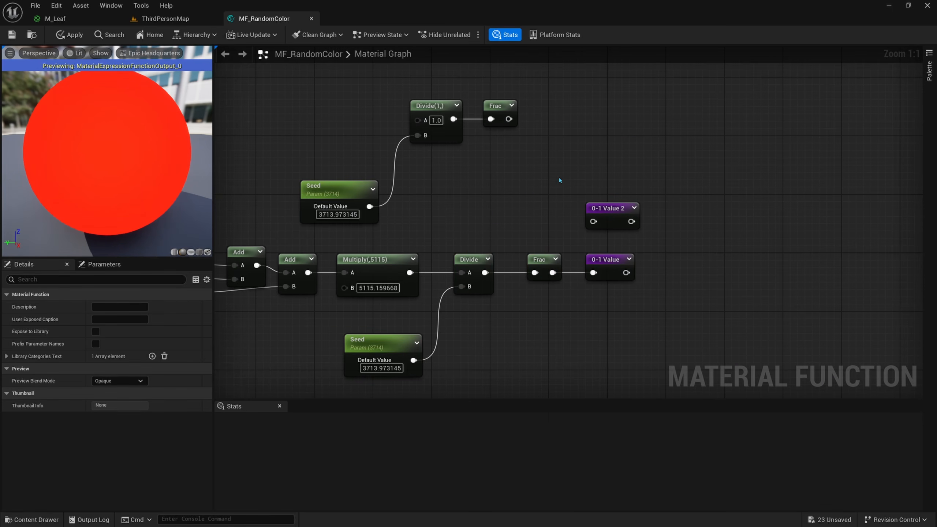
Step: Align the copied chain with 0-1 Value 2, then connect Frac to 0-1 Value 2 and Multiply(,5115) to the copied Divide's A
left_click_drag(598, 211, 606, 116)
left_click_drag(528, 92, 342, 197)
left_click_drag(342, 197, 379, 195)
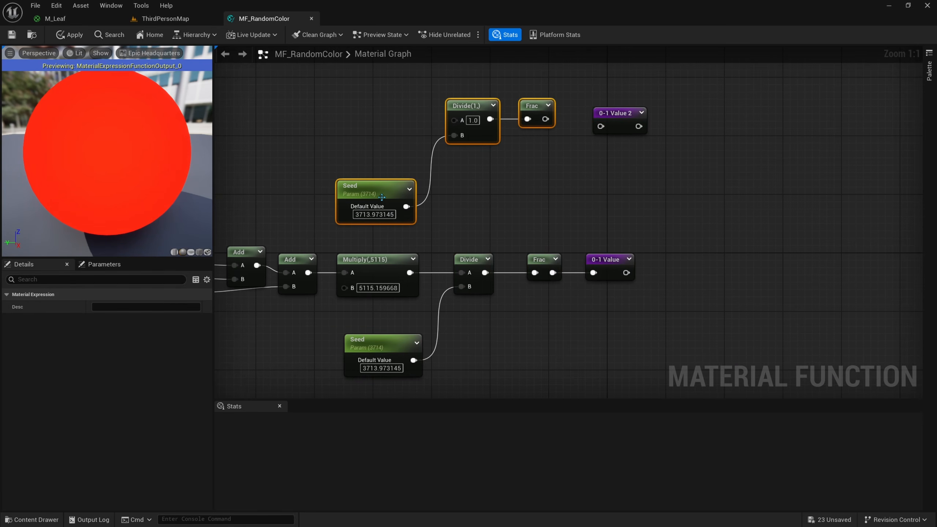
left_click_drag(544, 120, 601, 126)
left_click_drag(410, 273, 454, 120)
Step: Rename the copied Seed parameter as Seed 2 and align the 0-1 Value 2 reroute with the copied Frac node
left_click(381, 194)
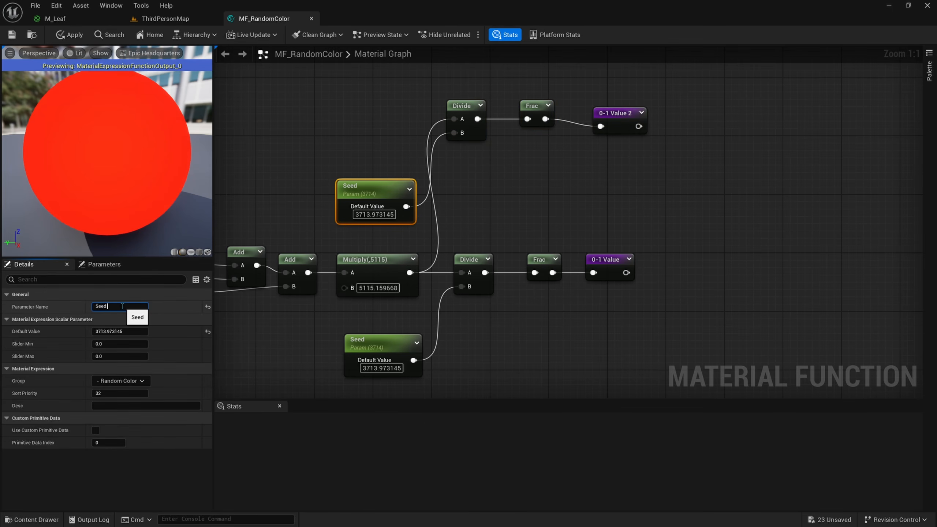
left_click(621, 158)
left_click_drag(616, 126, 615, 119)
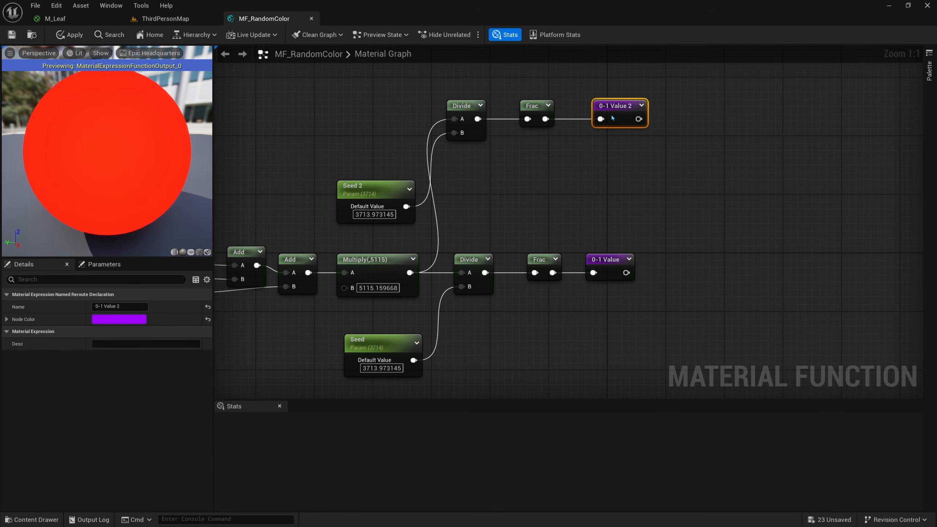
Step: Add a usage node of the 0-1 Value 2 named reroute to the graph
right_click_drag(702, 124, 561, 188)
right_click(560, 188)
type("0-2")
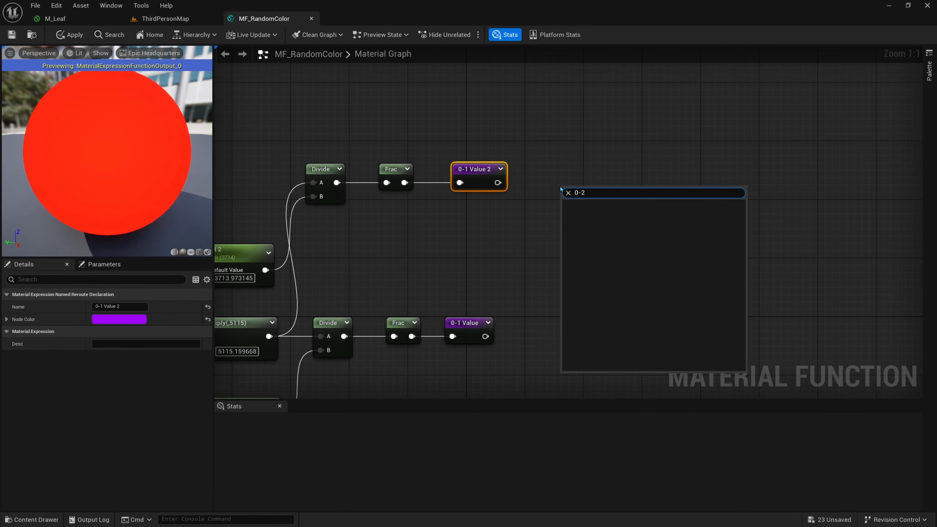
key("BackSpace")
type("1")
key("Down")
key("Return")
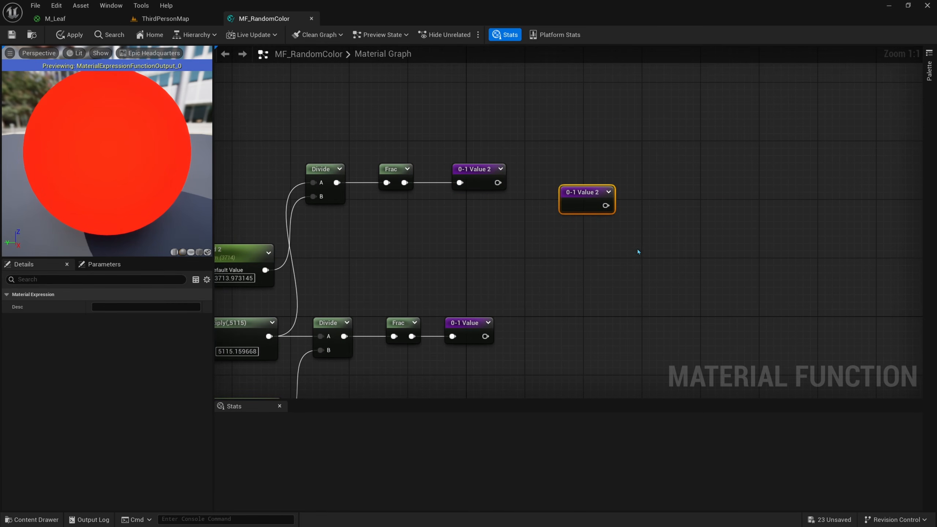
Step: Connect the new 0-1 Value 2 node to the Alpha of the Lerp after the Darkness Multiply, replacing and deleting its 0-1 Value node
scroll(638, 251, "down", 2)
right_click_drag(639, 252, 464, 170)
left_click_drag(457, 144, 509, 276)
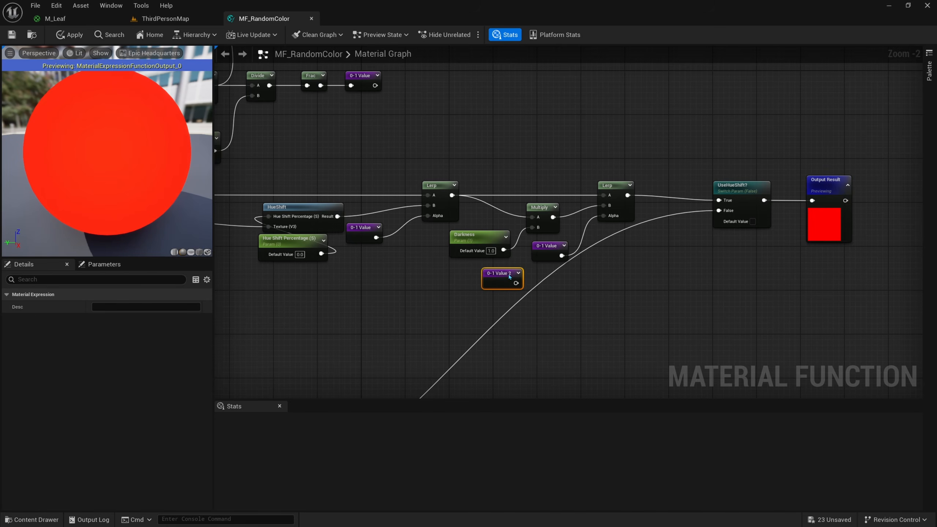
right_click_drag(581, 260, 516, 287)
left_click_drag(516, 287, 537, 244)
key("Delete")
Step: Set the Seed 2 parameter's default value to 2525.323486
right_click_drag(469, 289, 582, 349)
scroll(582, 349, "down", 2)
right_click_drag(419, 274, 483, 297)
scroll(426, 259, "up", 3)
left_click(424, 176)
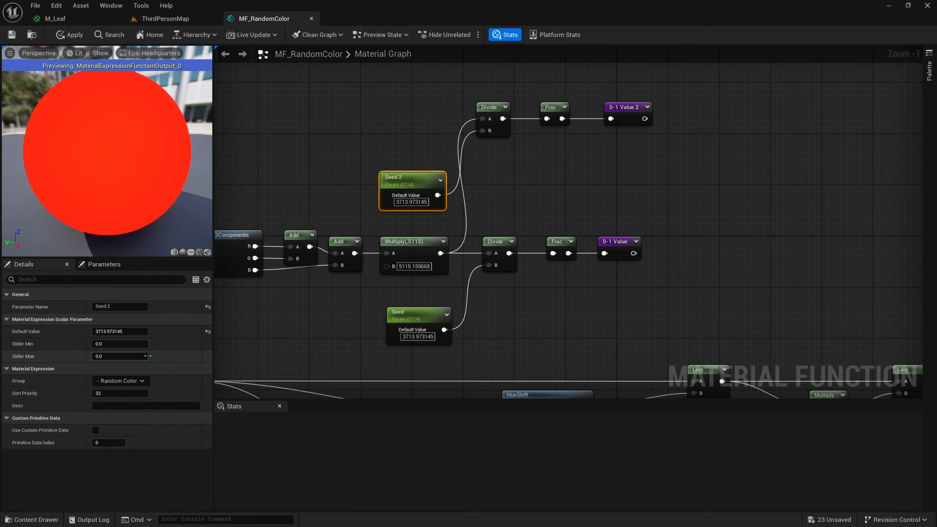
left_click_drag(119, 332, 100, 331)
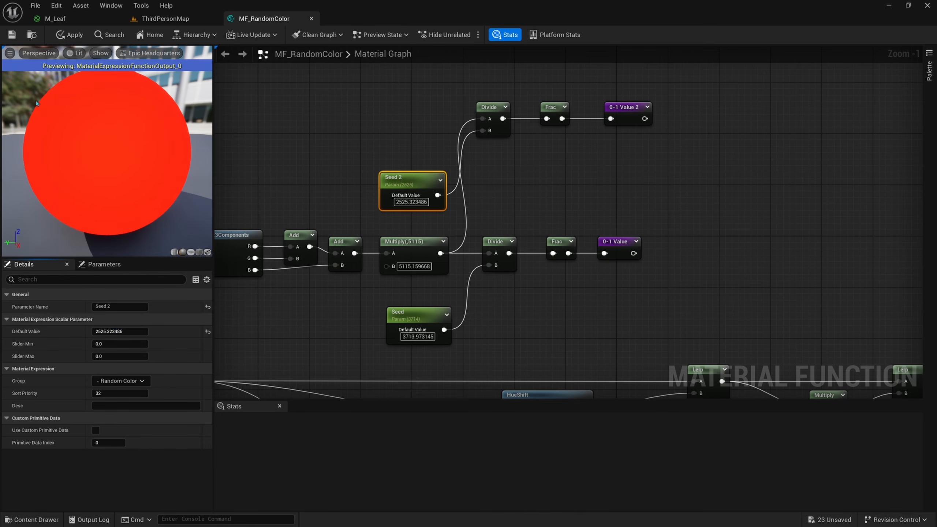
Step: Open M_Leaf_Inst from the ThirdPersonMap level and set its Darkness to 0.1424
left_click(165, 18)
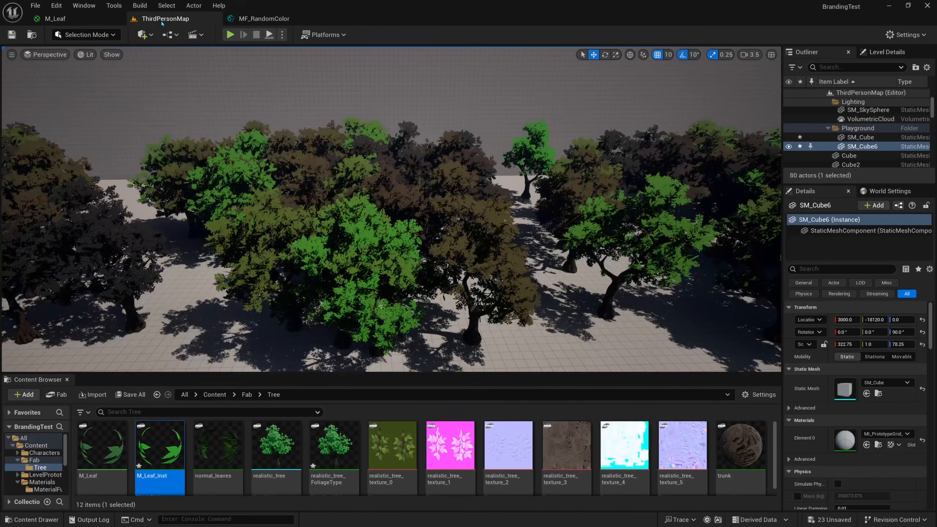
double_click(159, 444)
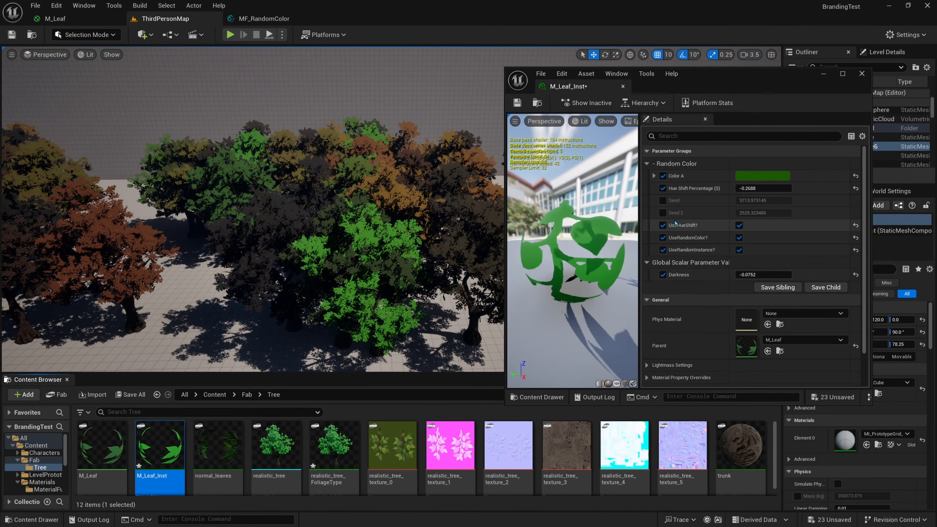
mouse_move(752, 188)
left_mouse_down()
mouse_move(777, 189)
mouse_move(752, 188)
left_mouse_up()
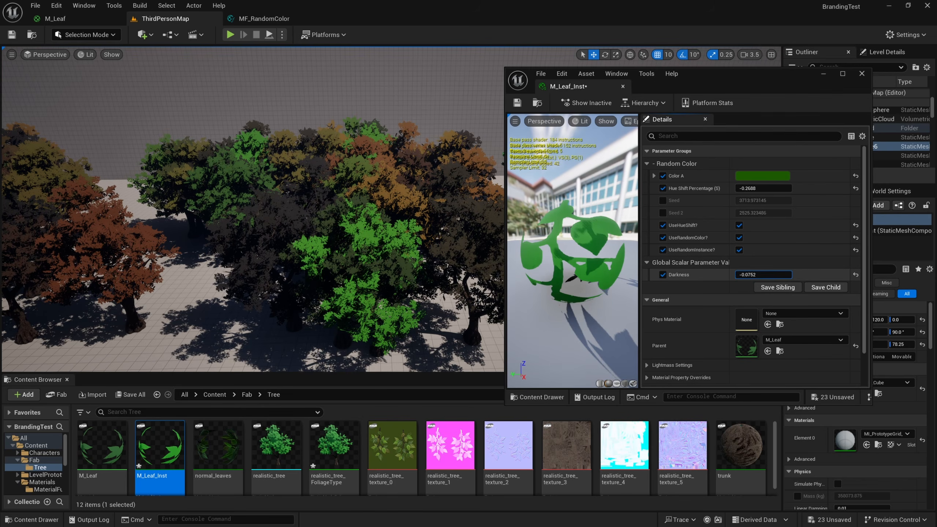
left_click_drag(763, 274, 782, 275)
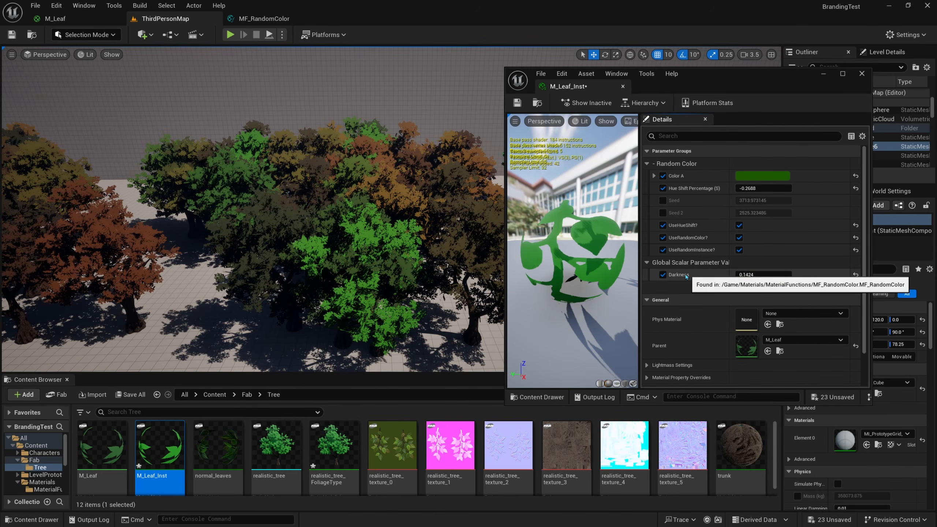
Step: Return to MF_RandomColor, minimize the instance window and assign the Darkness parameter to the - Random Color group
double_click(735, 346)
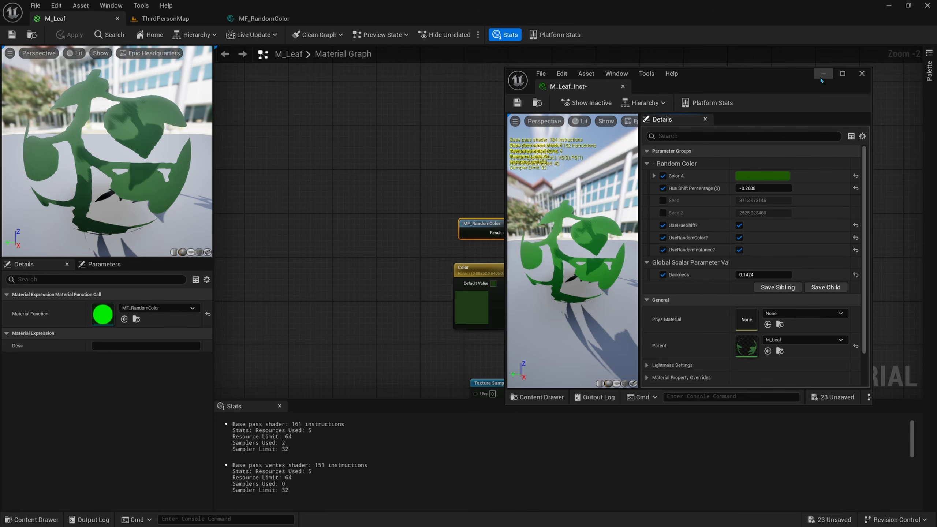
left_click(252, 19)
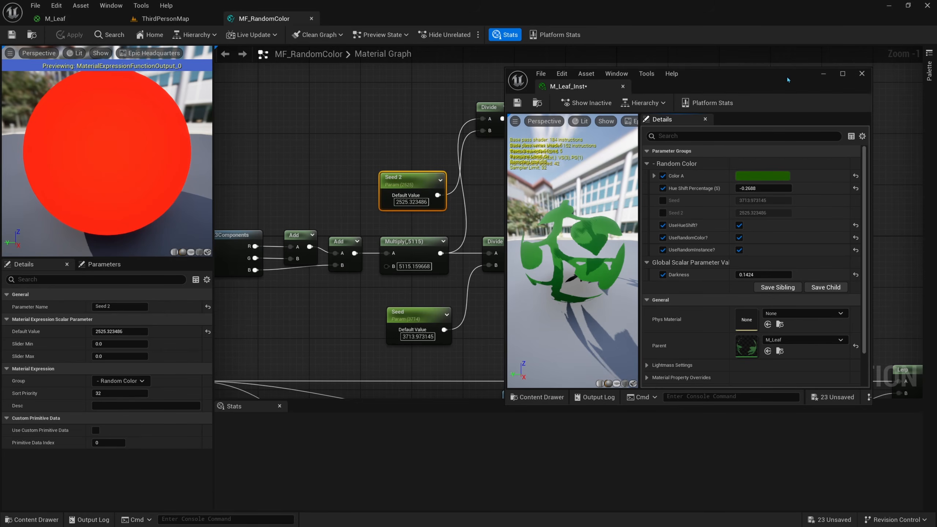
left_click(823, 77)
right_click_drag(739, 175, 554, 48)
left_click(567, 271)
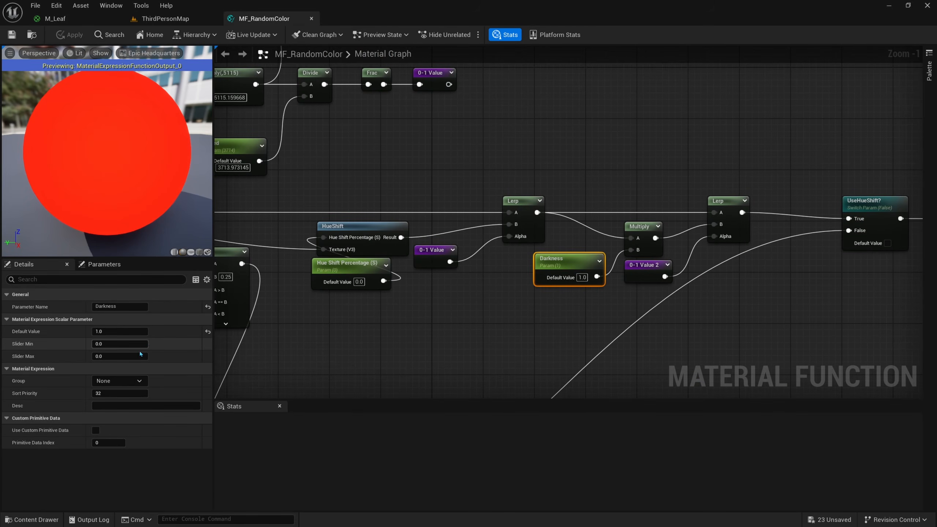
left_click(119, 380)
left_click(111, 393)
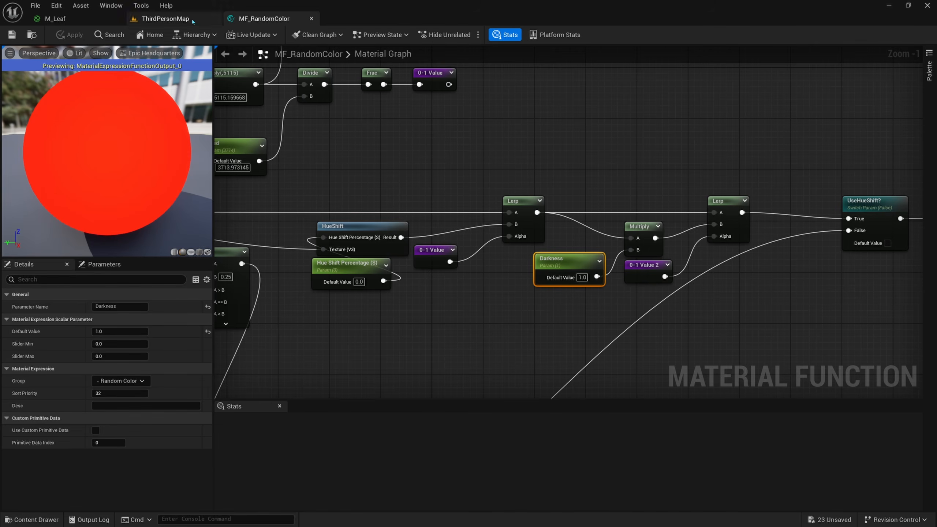
Step: Reopen M_Leaf_Inst beside the level's trees and set Hue Shift Percentage to -0.0448 and Darkness to -0.024
left_click(173, 18)
right_click_drag(414, 113, 404, 112)
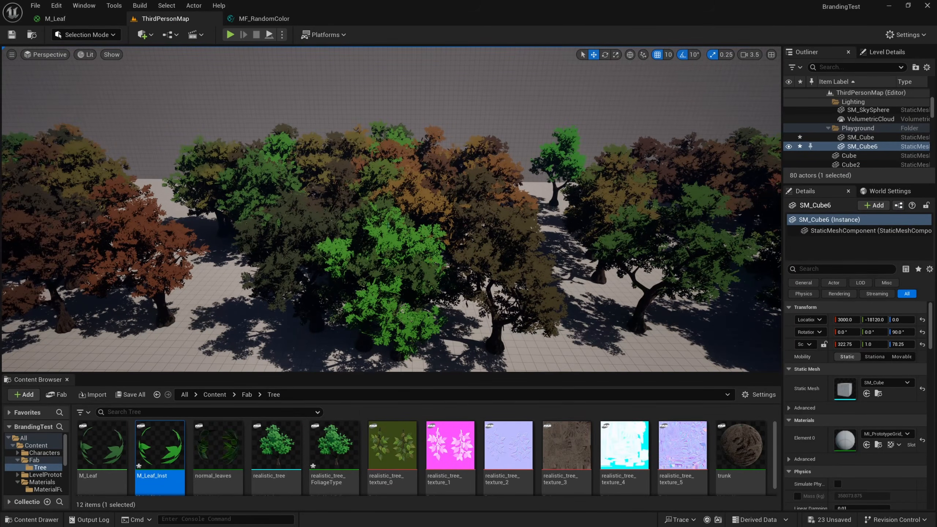
double_click(182, 453)
left_click_drag(707, 88, 757, 92)
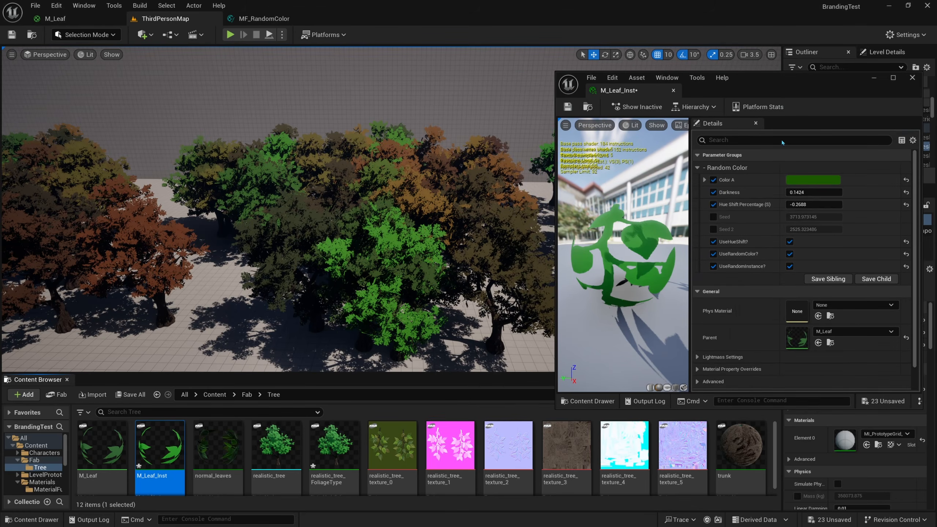
left_click_drag(812, 205, 833, 192)
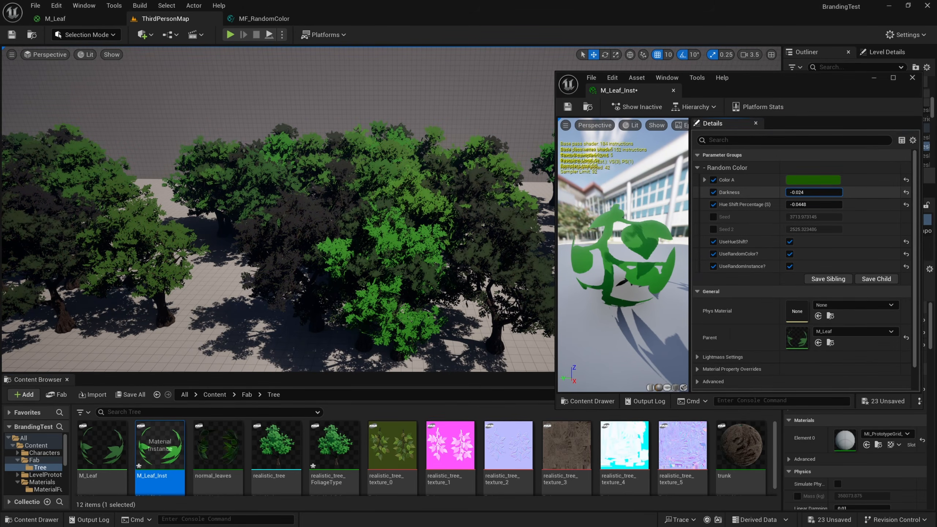